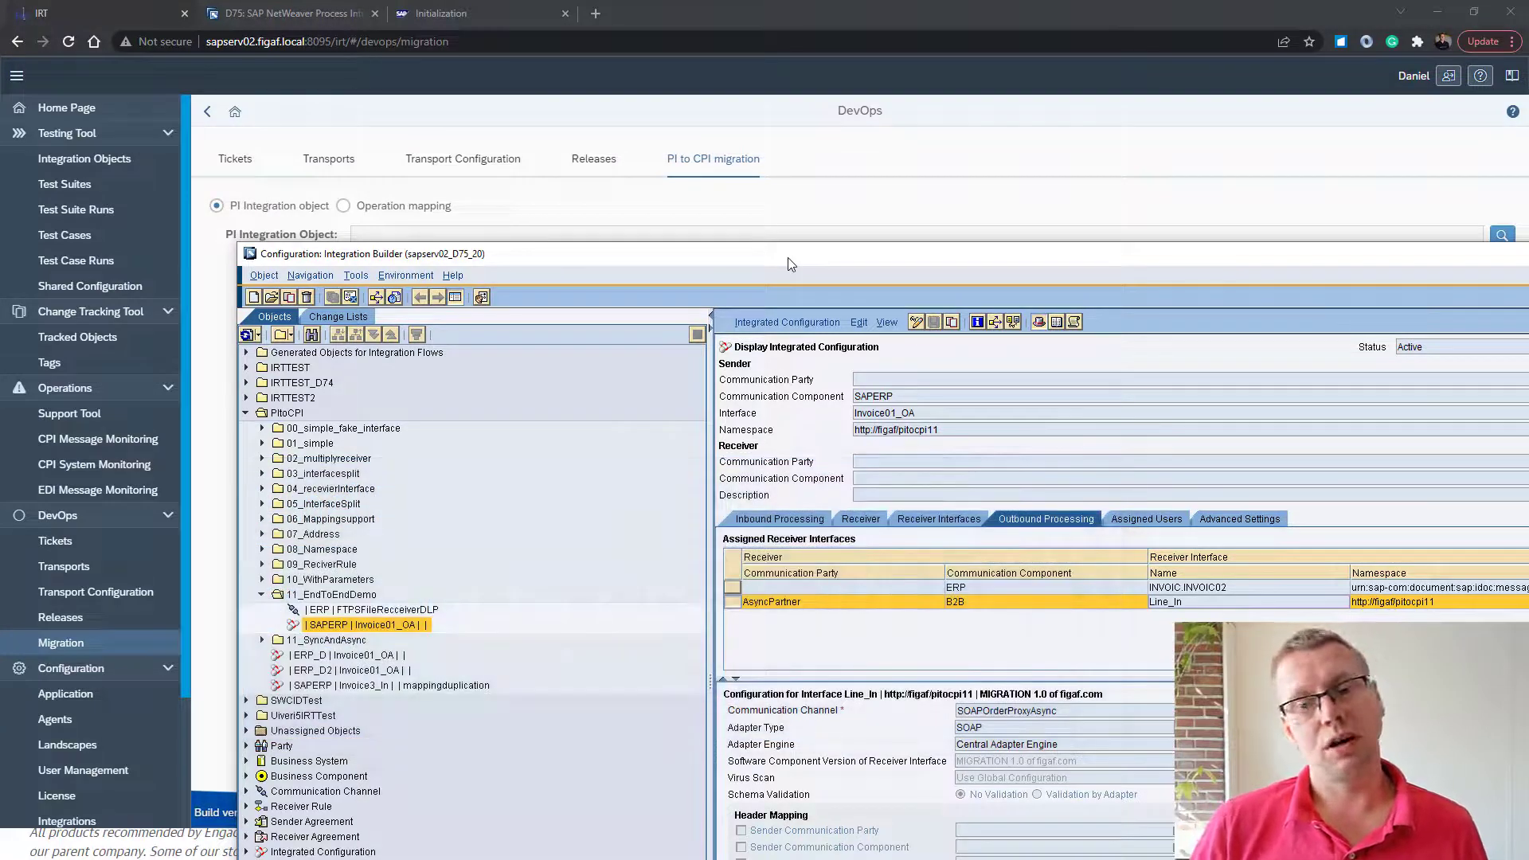
Review the inbound processing, receivers, receiver interfaces and outbound processing of the SAPERP Invoice01_OA integrated configuration, including the ERP receiver's details
drag(788, 264, 579, 80)
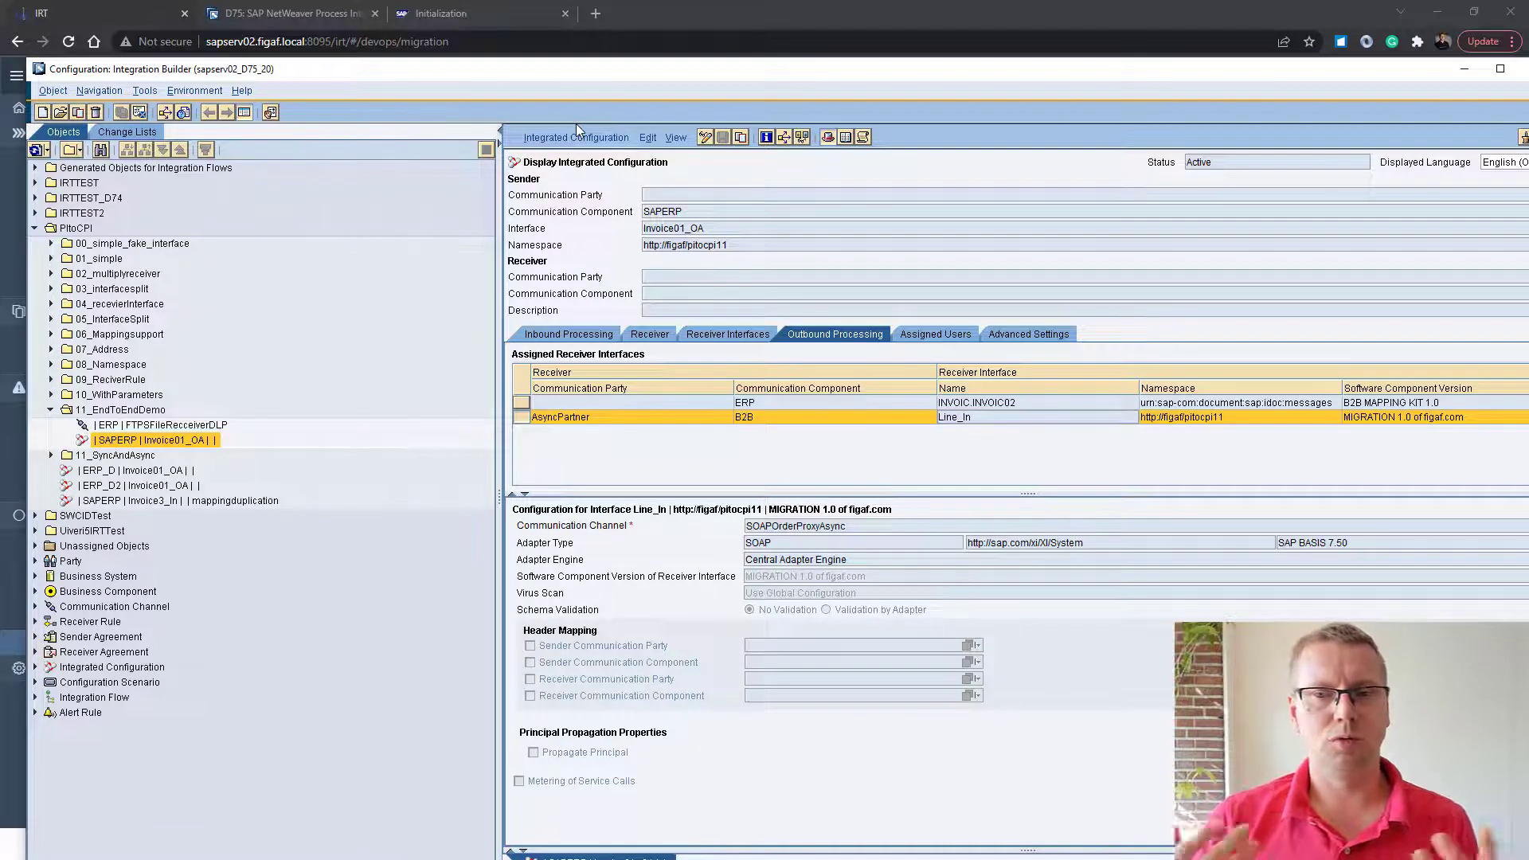
click(550, 333)
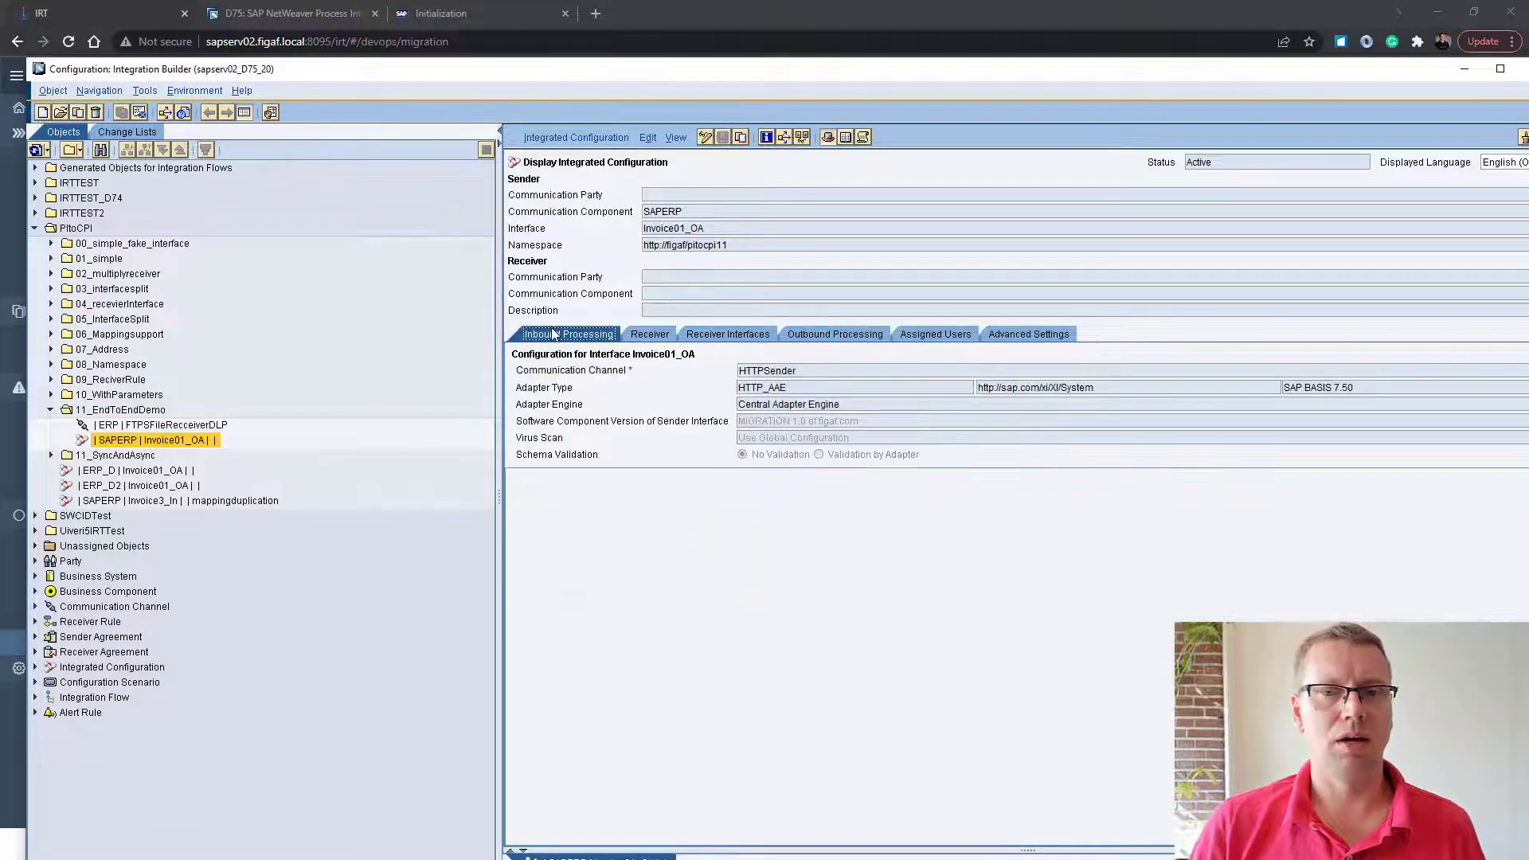
click(661, 338)
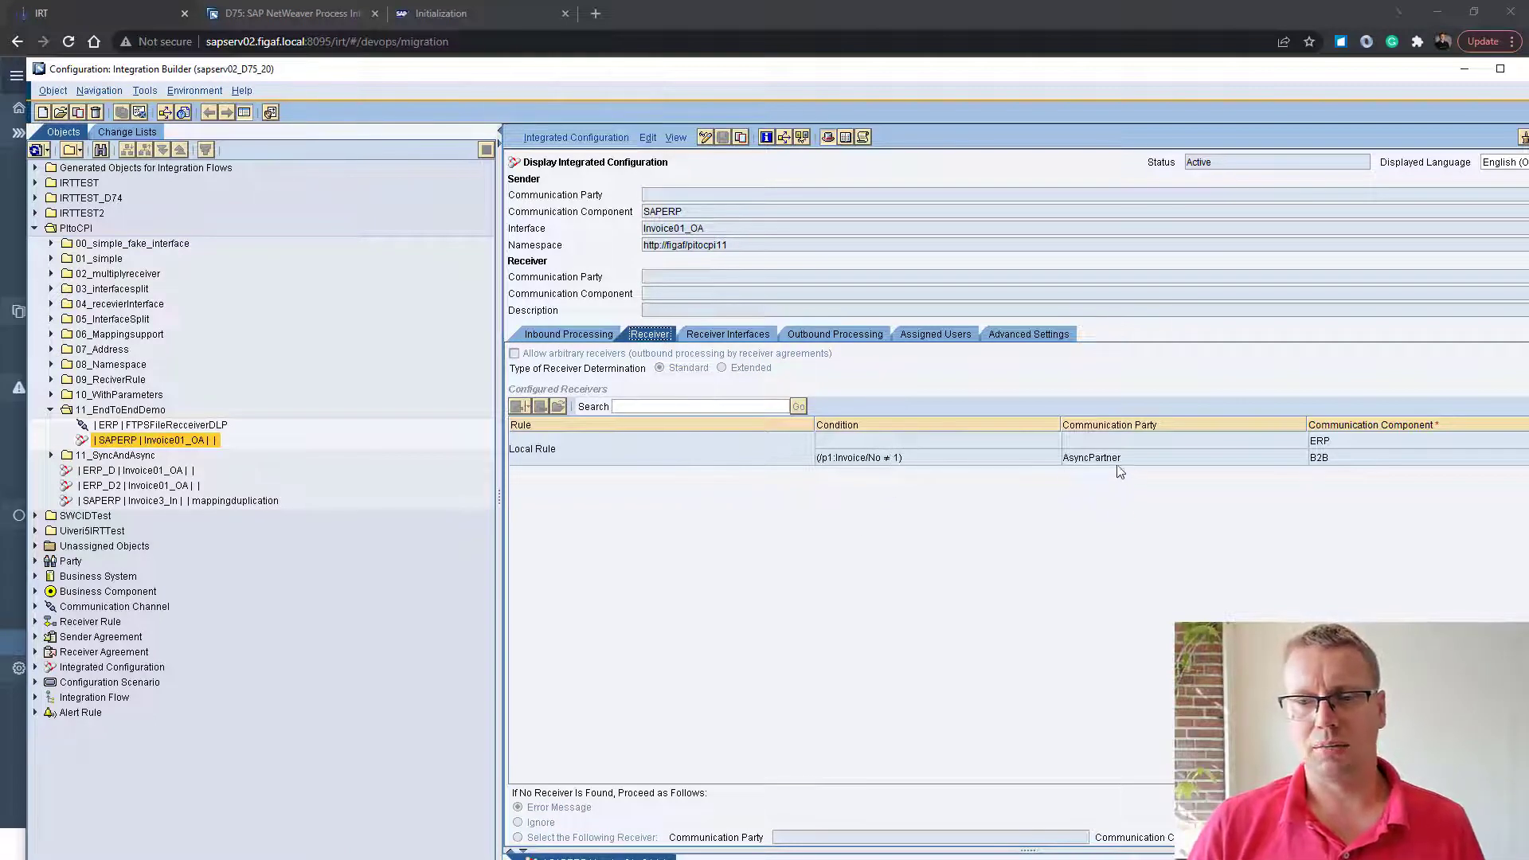
click(705, 336)
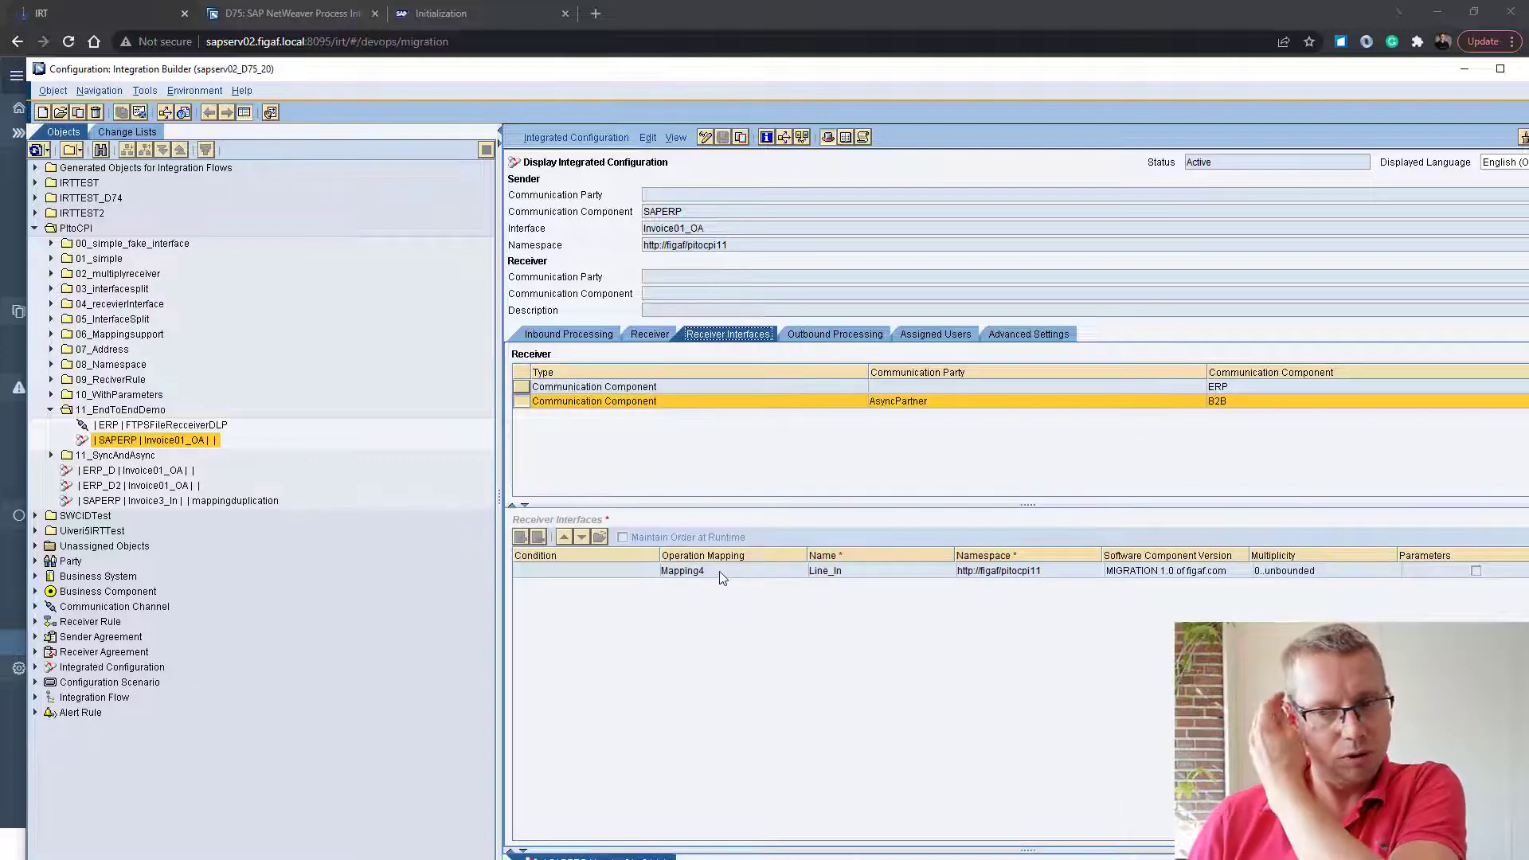
click(815, 388)
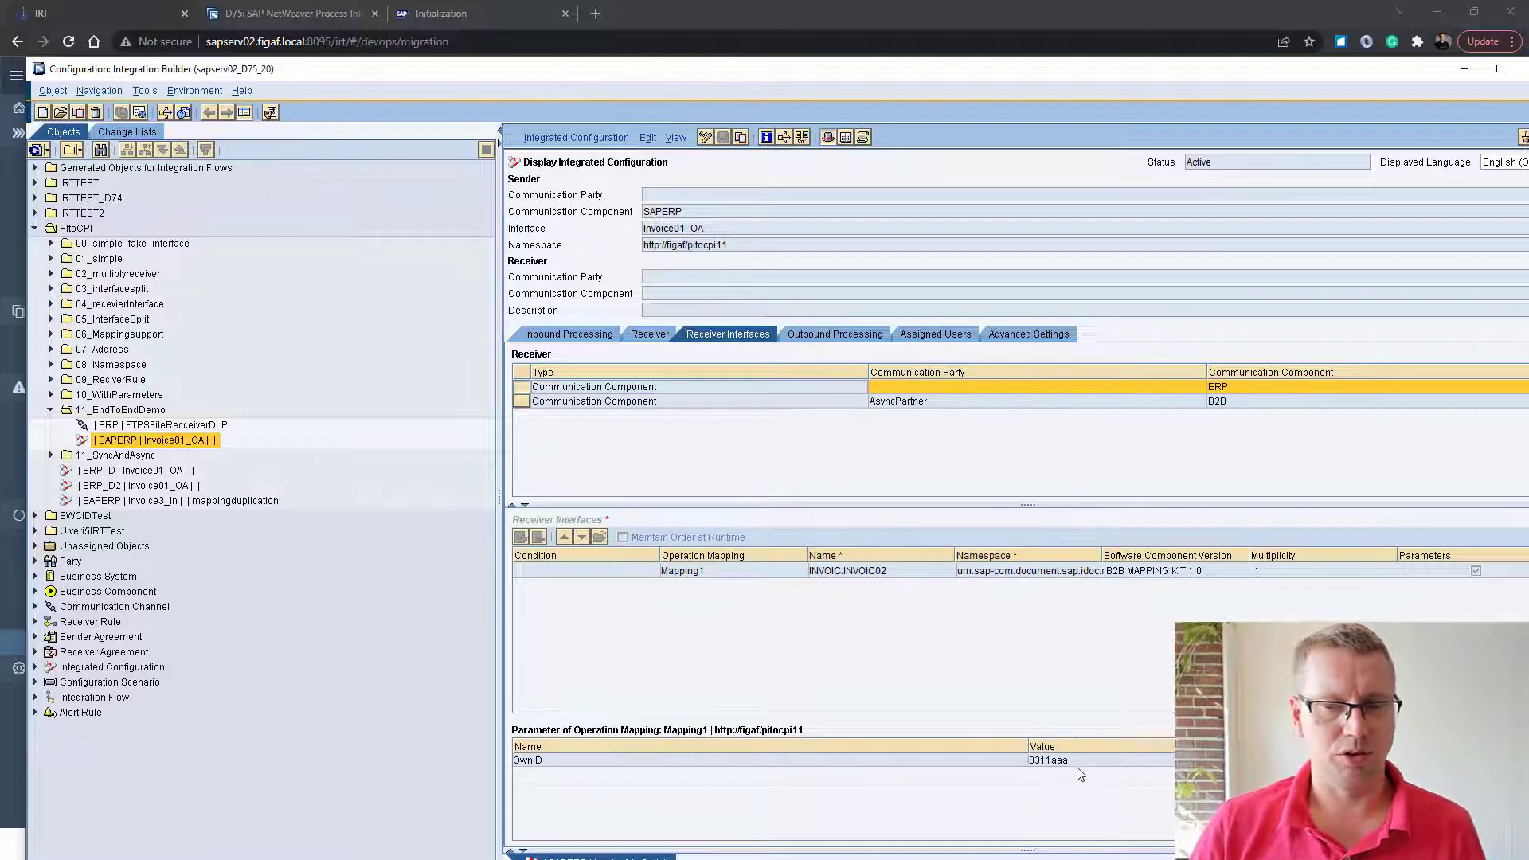
click(802, 338)
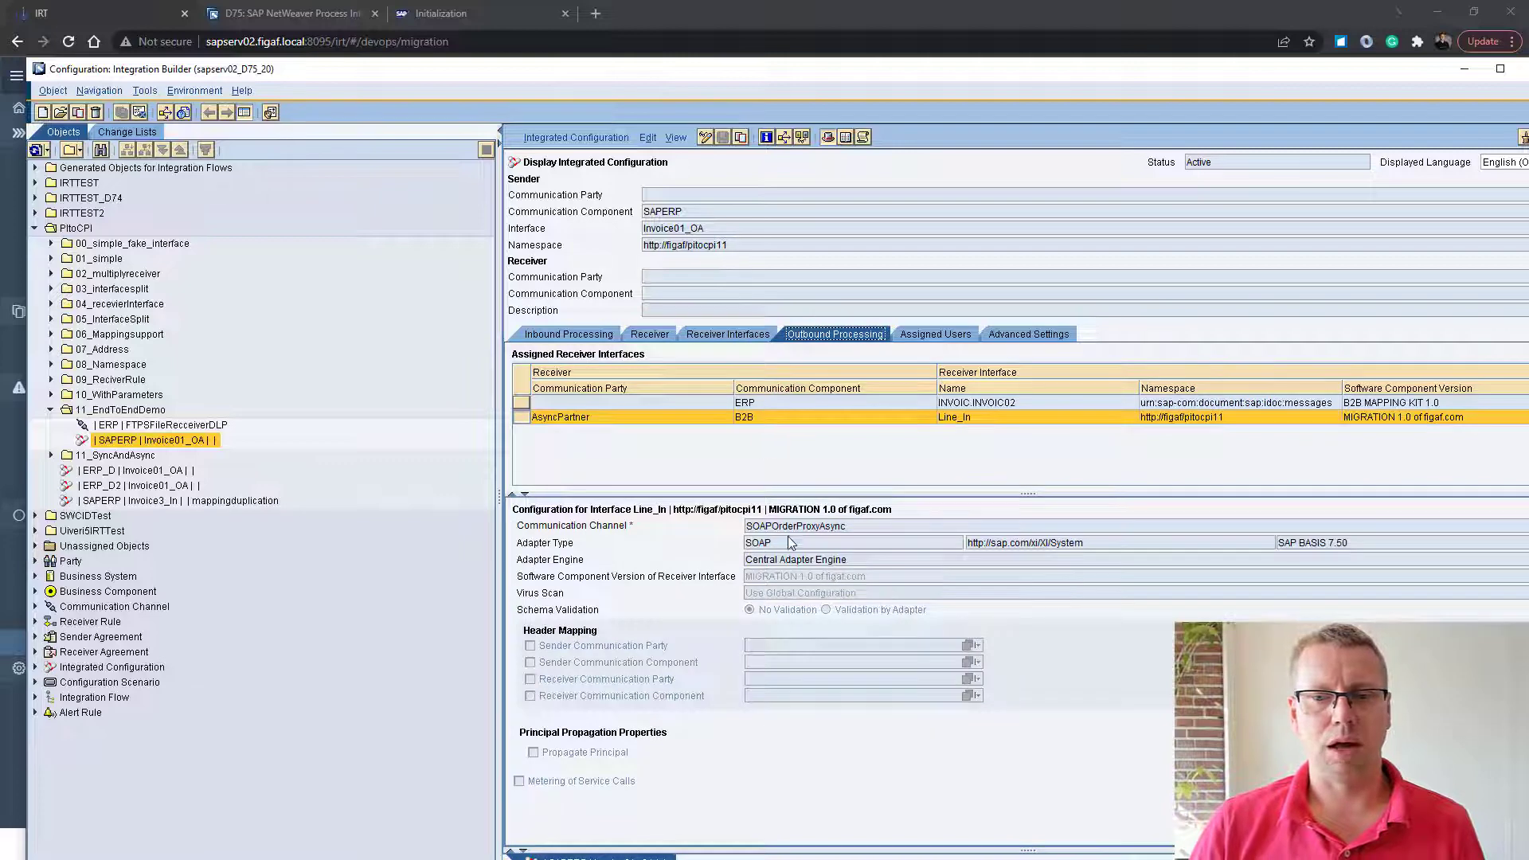
click(754, 404)
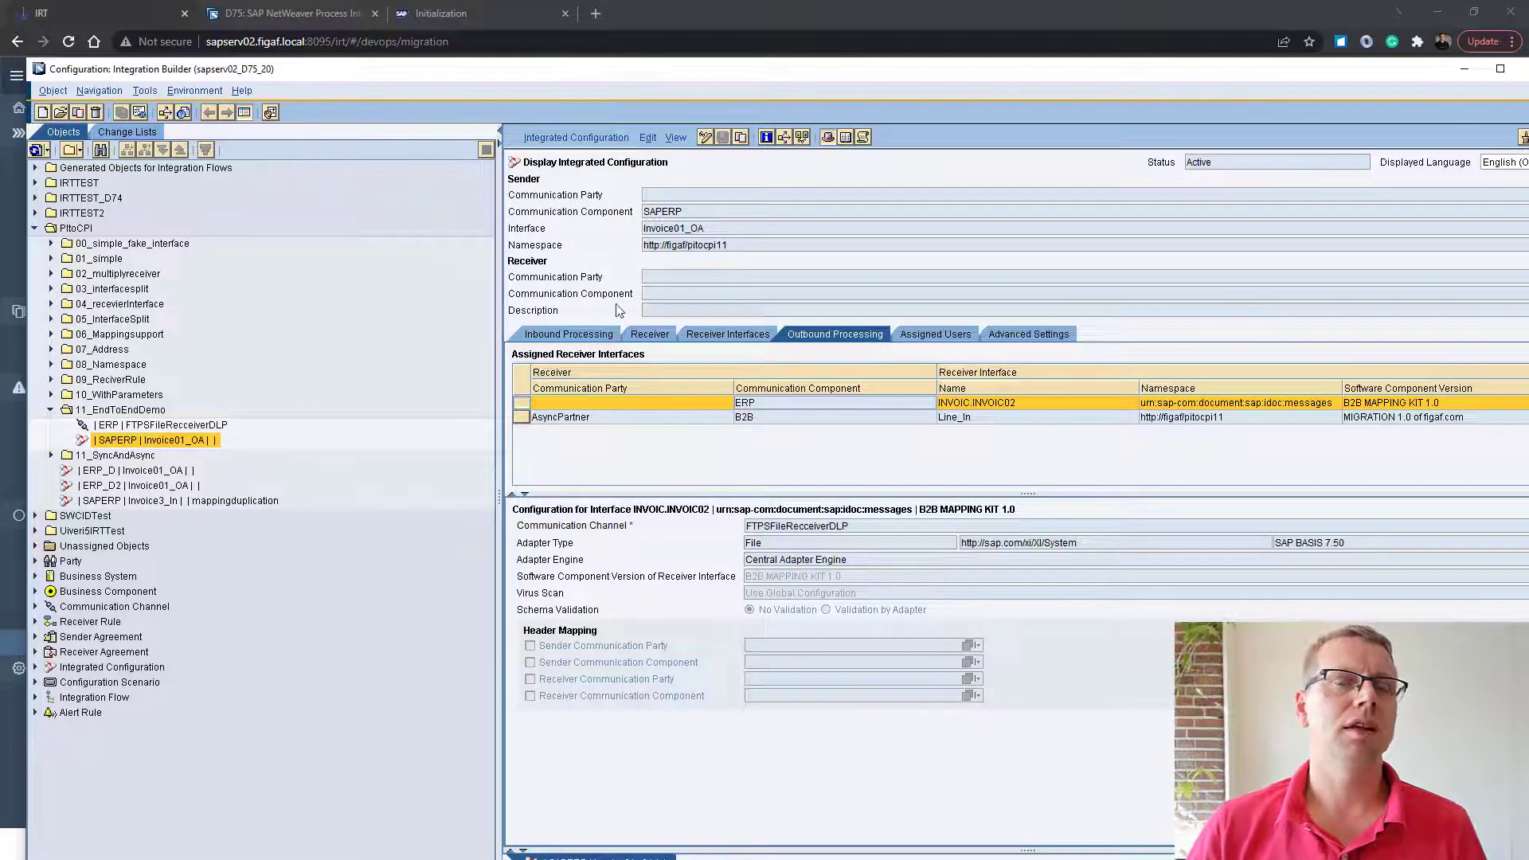
click(677, 21)
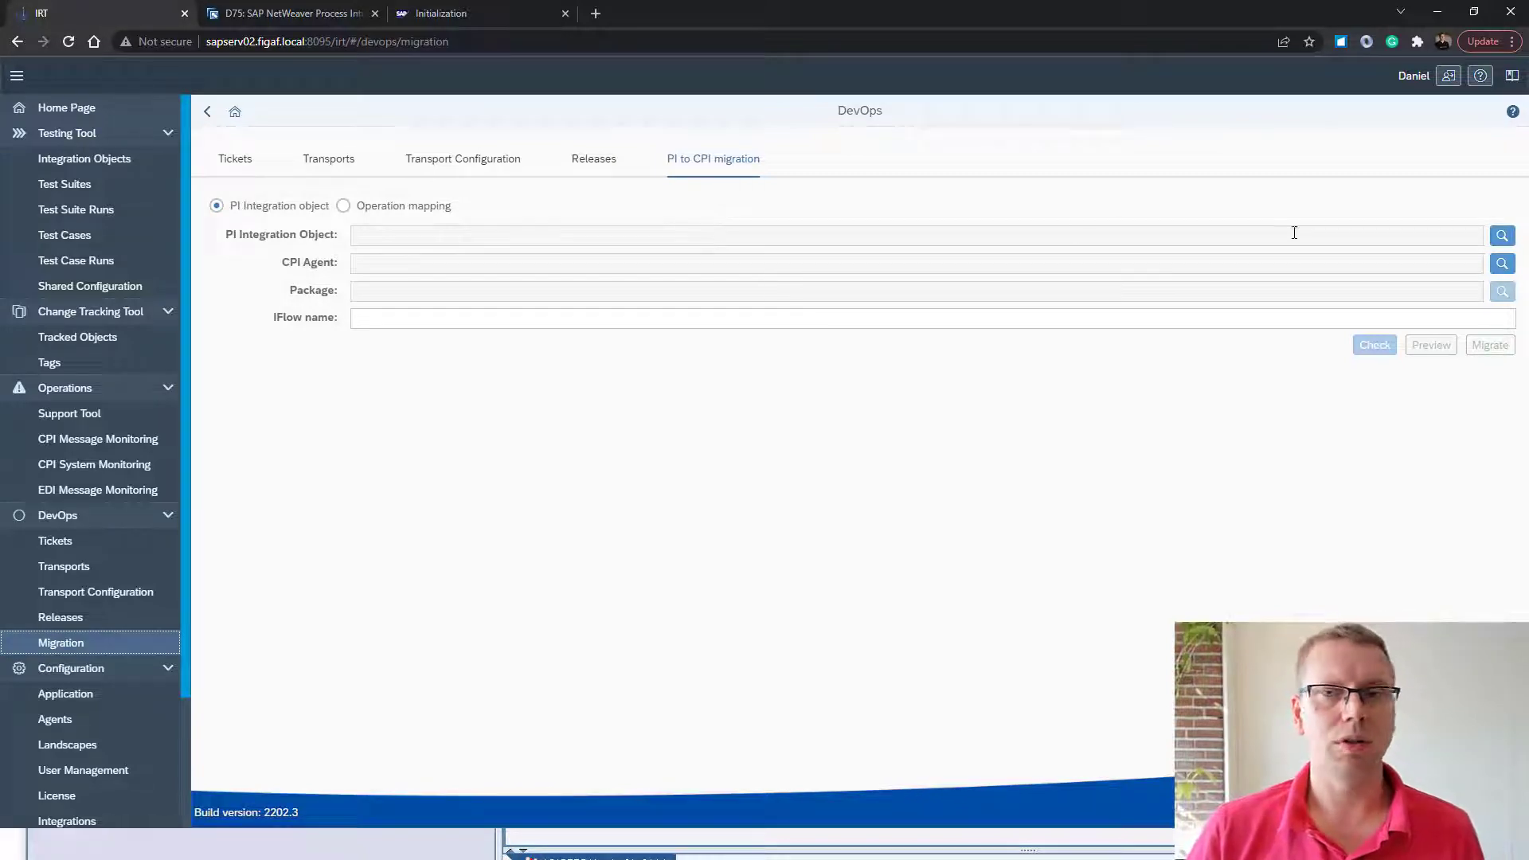
click(1502, 236)
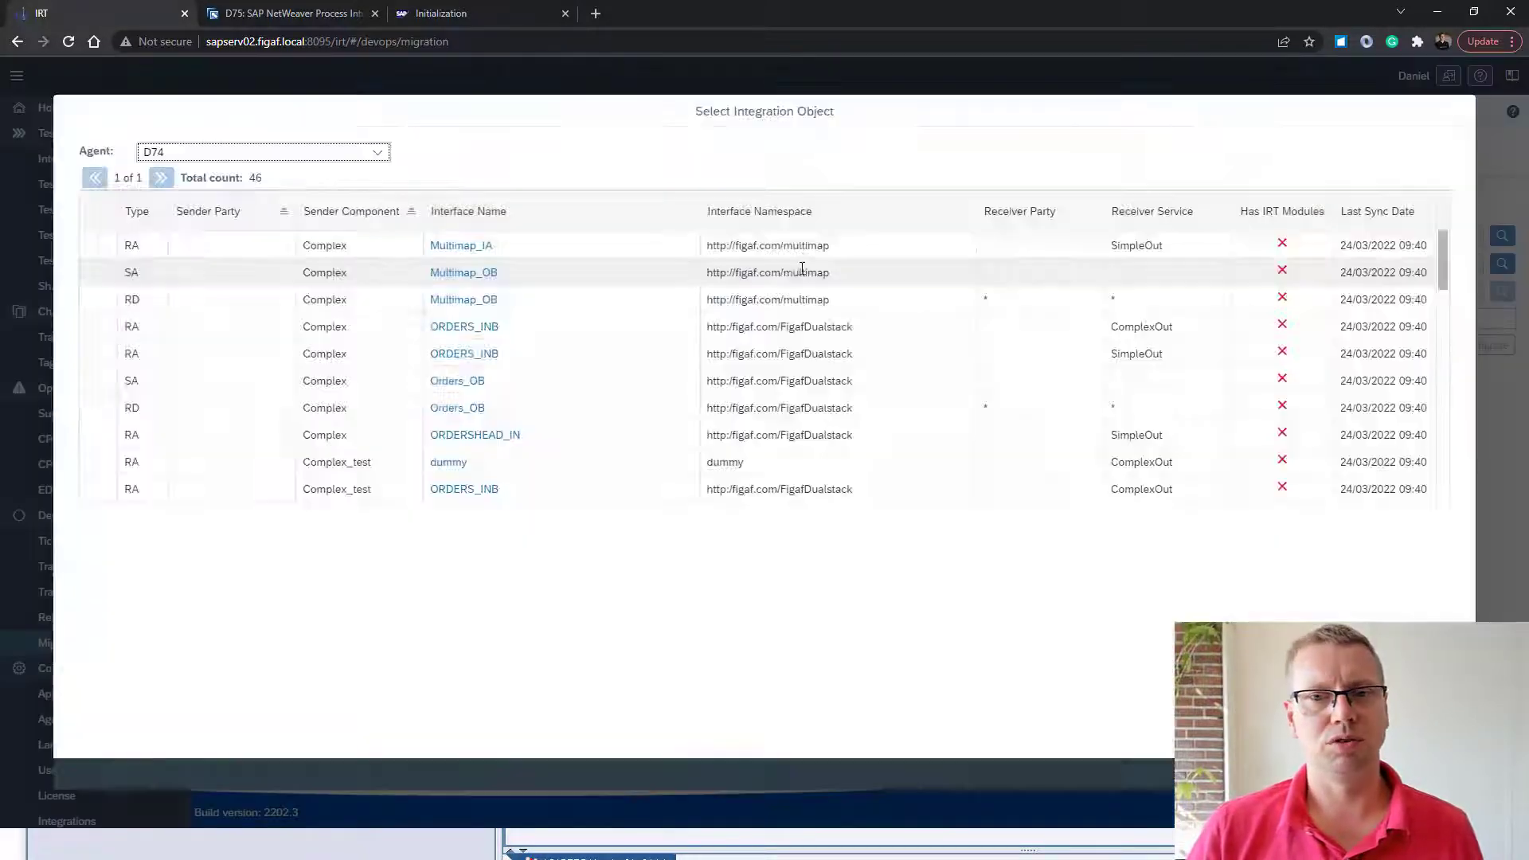
click(778, 213)
click(801, 295)
text(9)
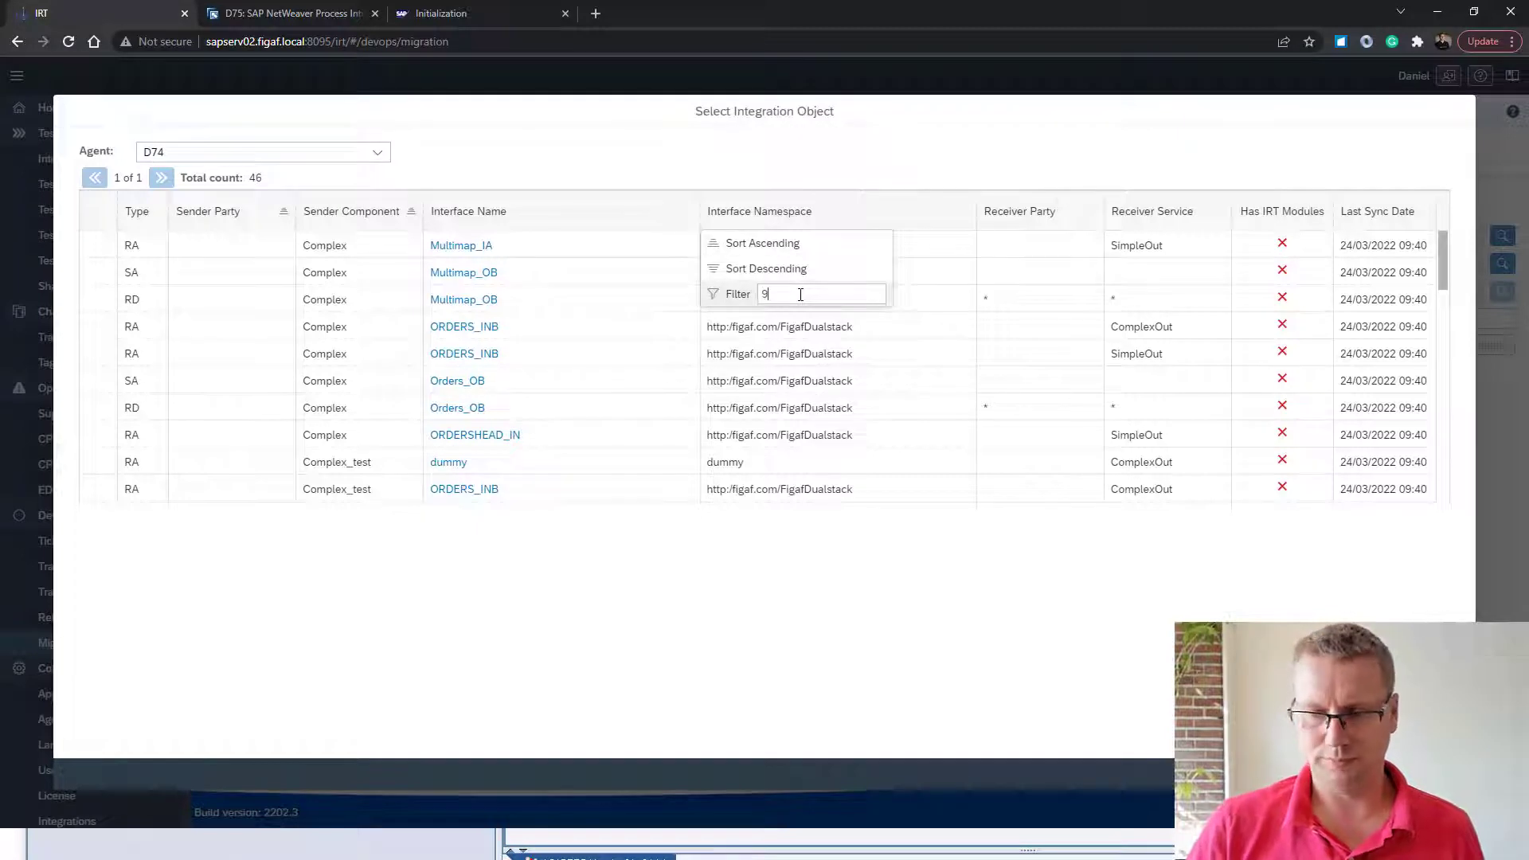
key(BackSpace)
key(BackSpace)
key(Return)
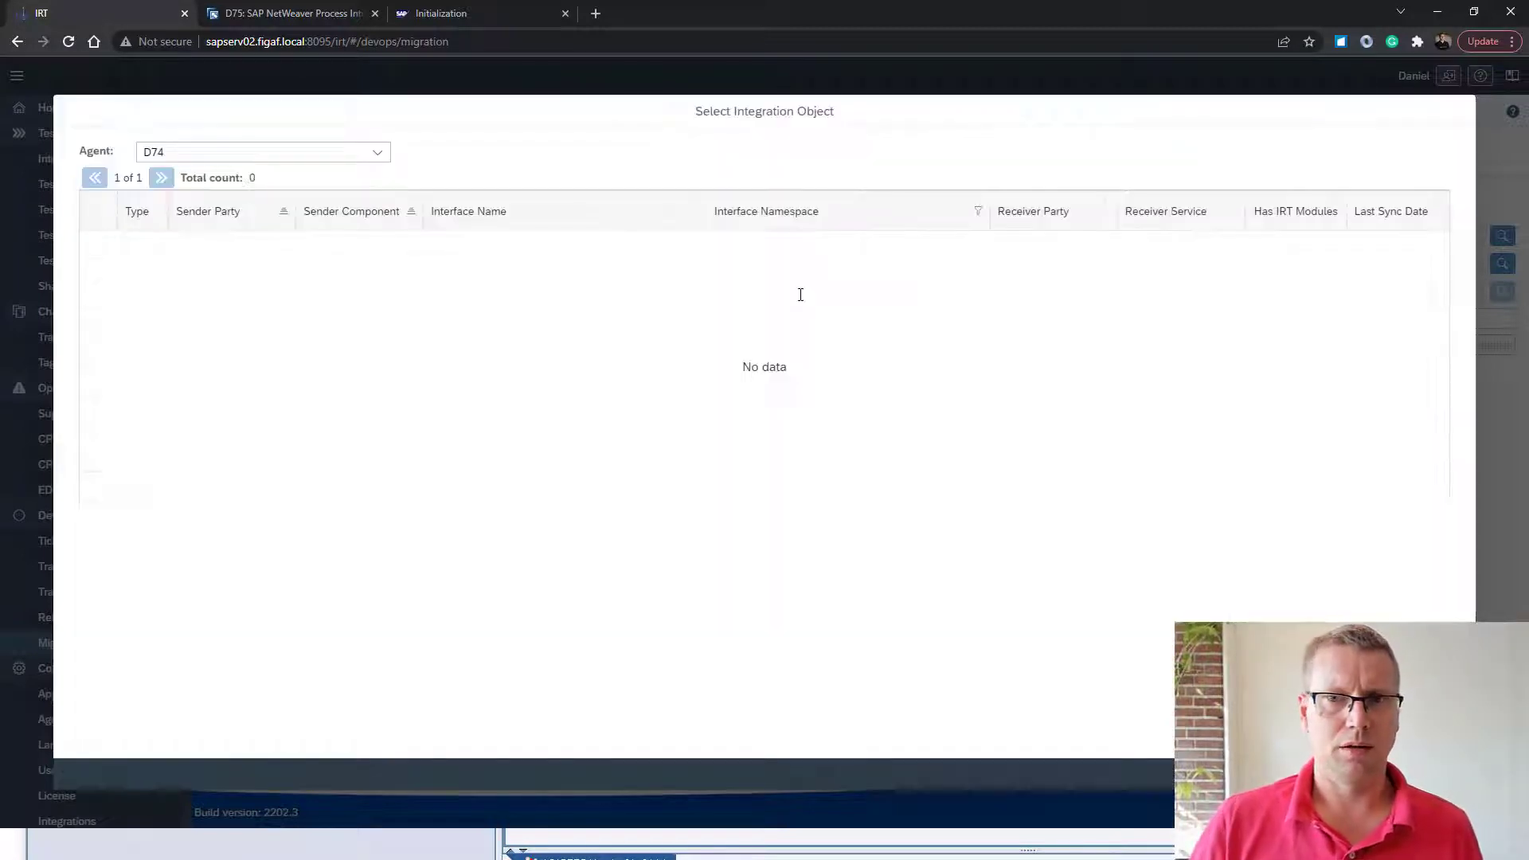
click(293, 152)
click(253, 240)
triple_click(84, 244)
click(87, 247)
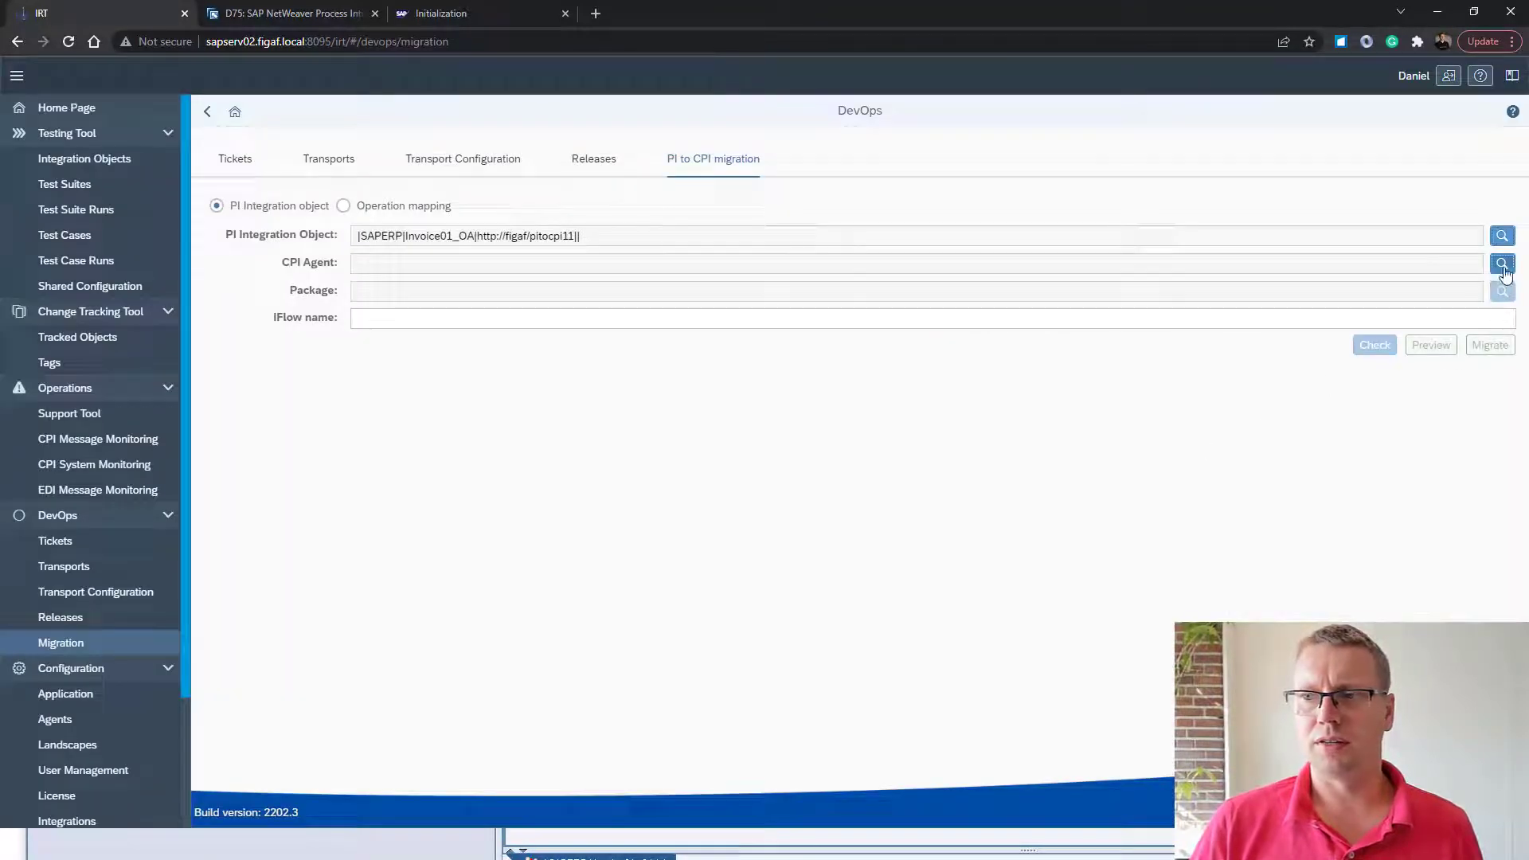
Choose p0201 as the CPI agent and AutoMigrateDemo2 as the target package
click(1503, 264)
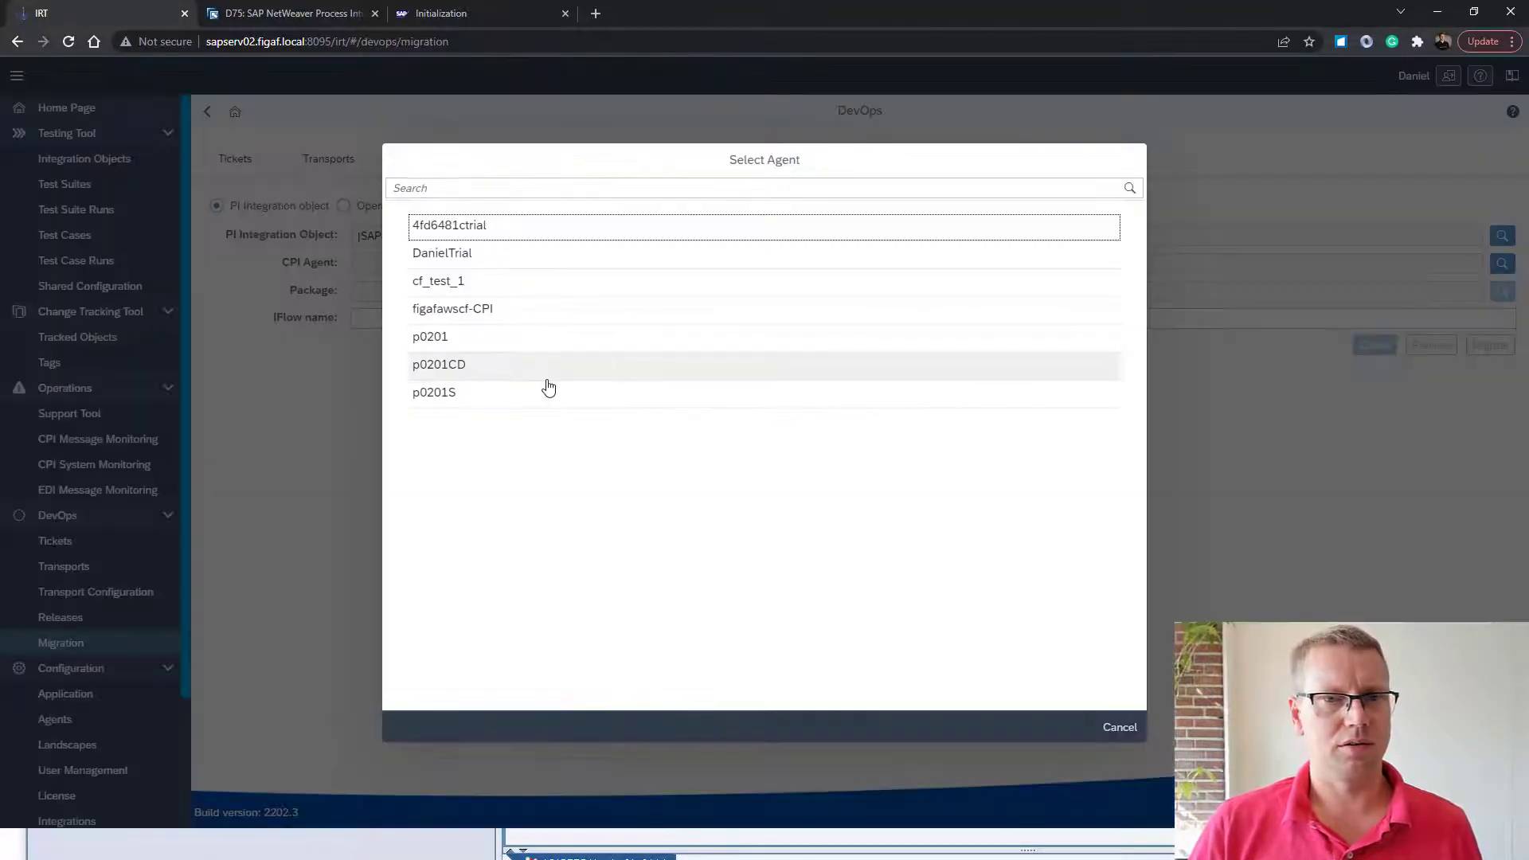
click(498, 338)
click(1503, 292)
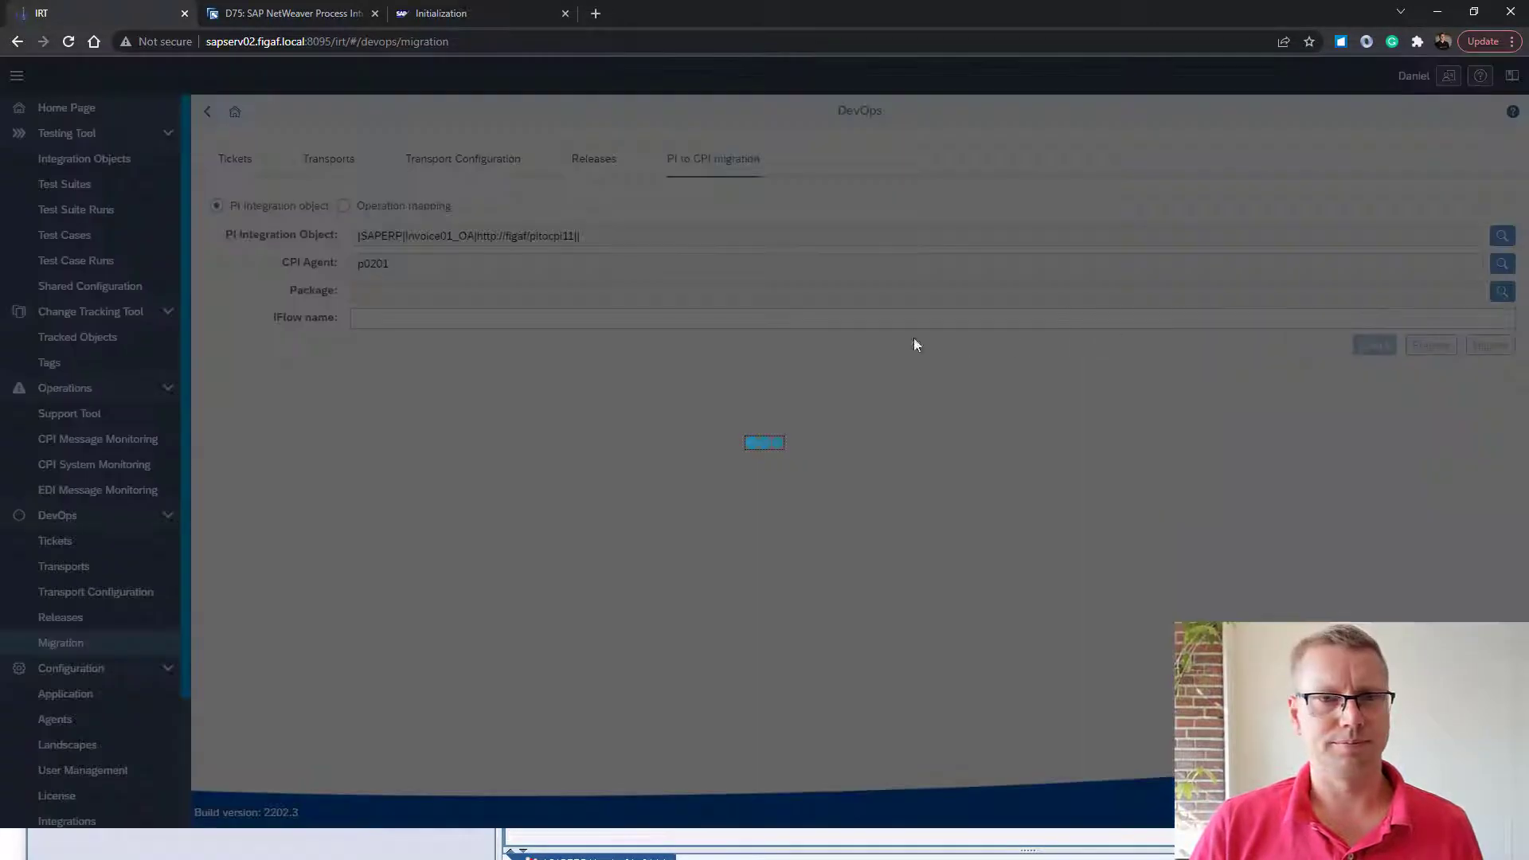
click(510, 229)
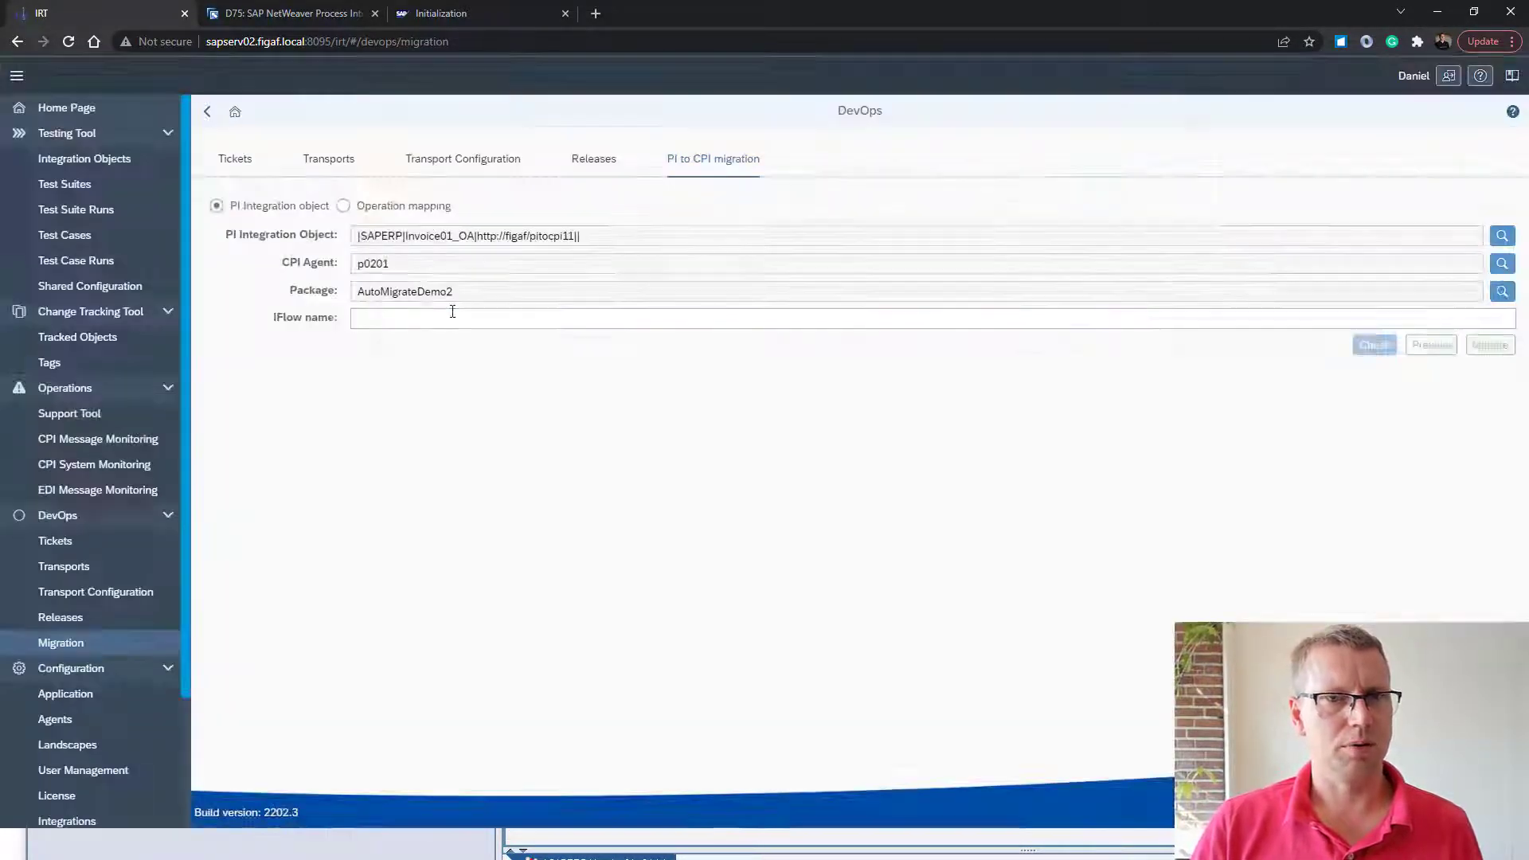
Name the iFlow DemoInvoice01 and run the migration check
click(451, 317)
text(DemoInvoice01)
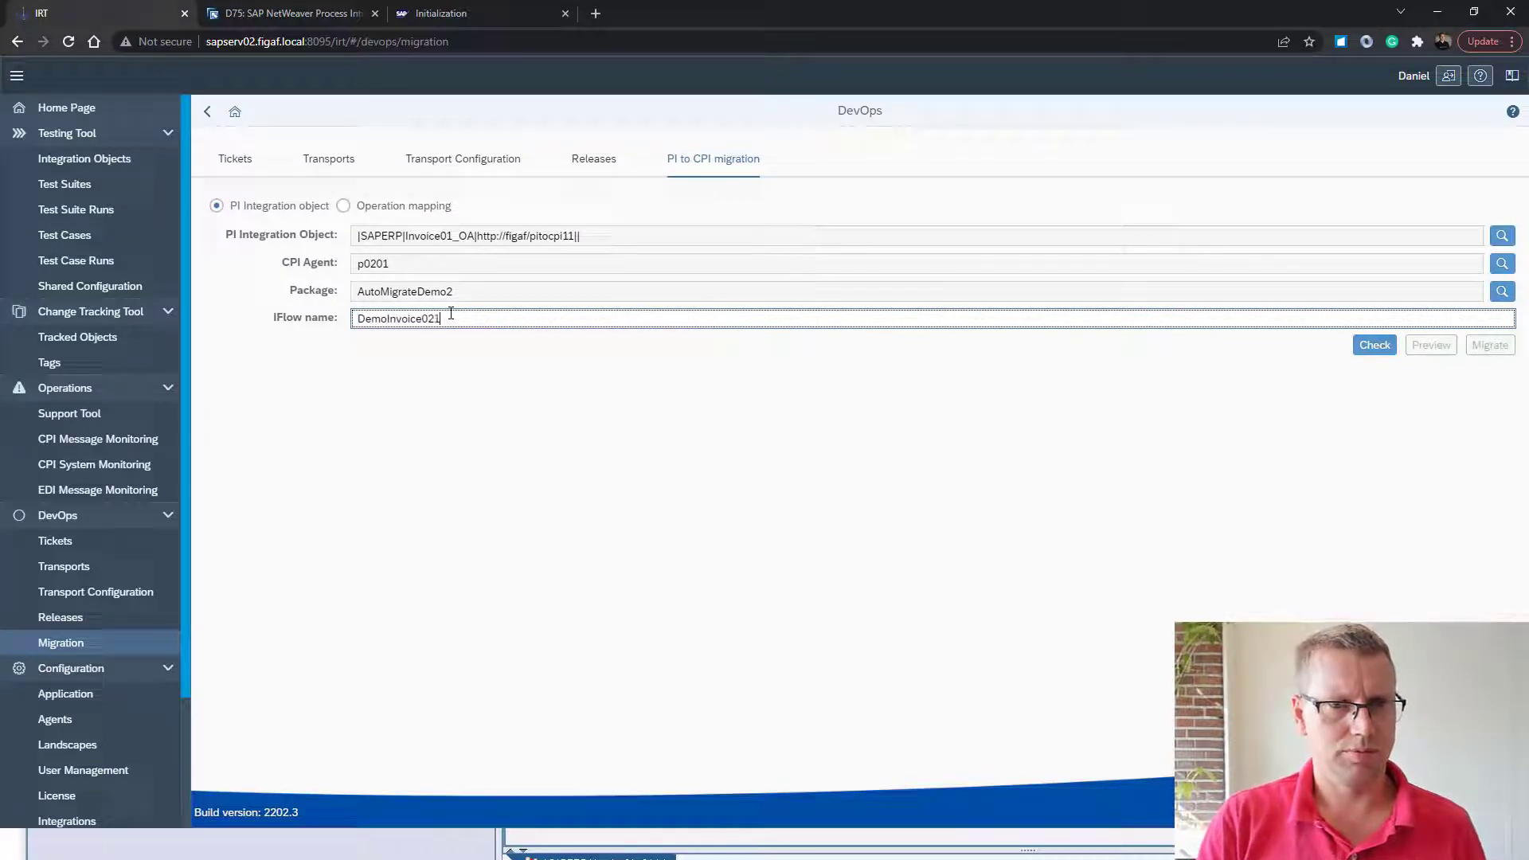
key(ctrl+a)
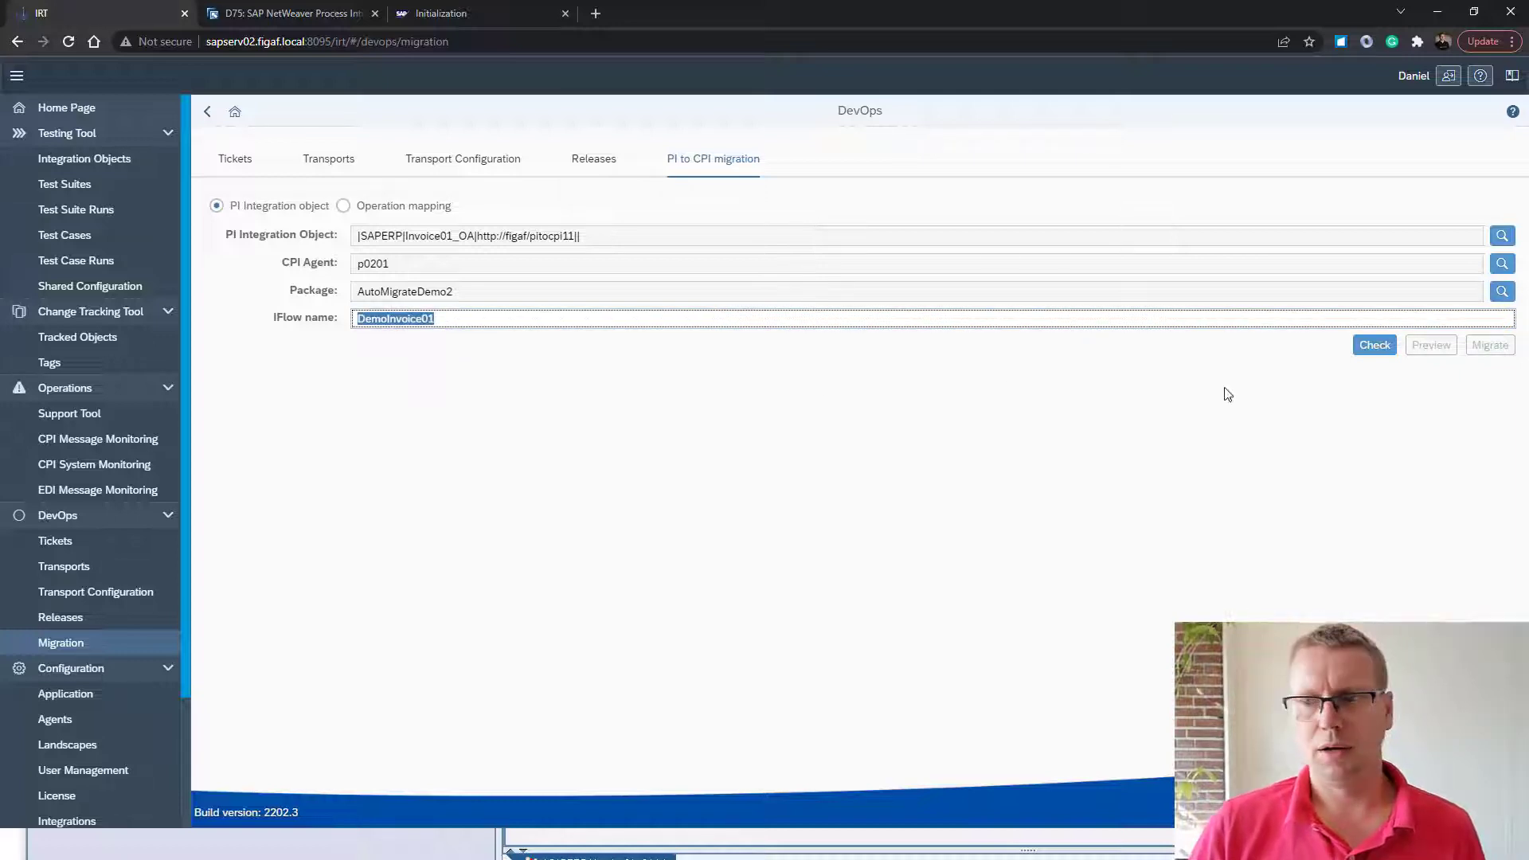
click(1372, 348)
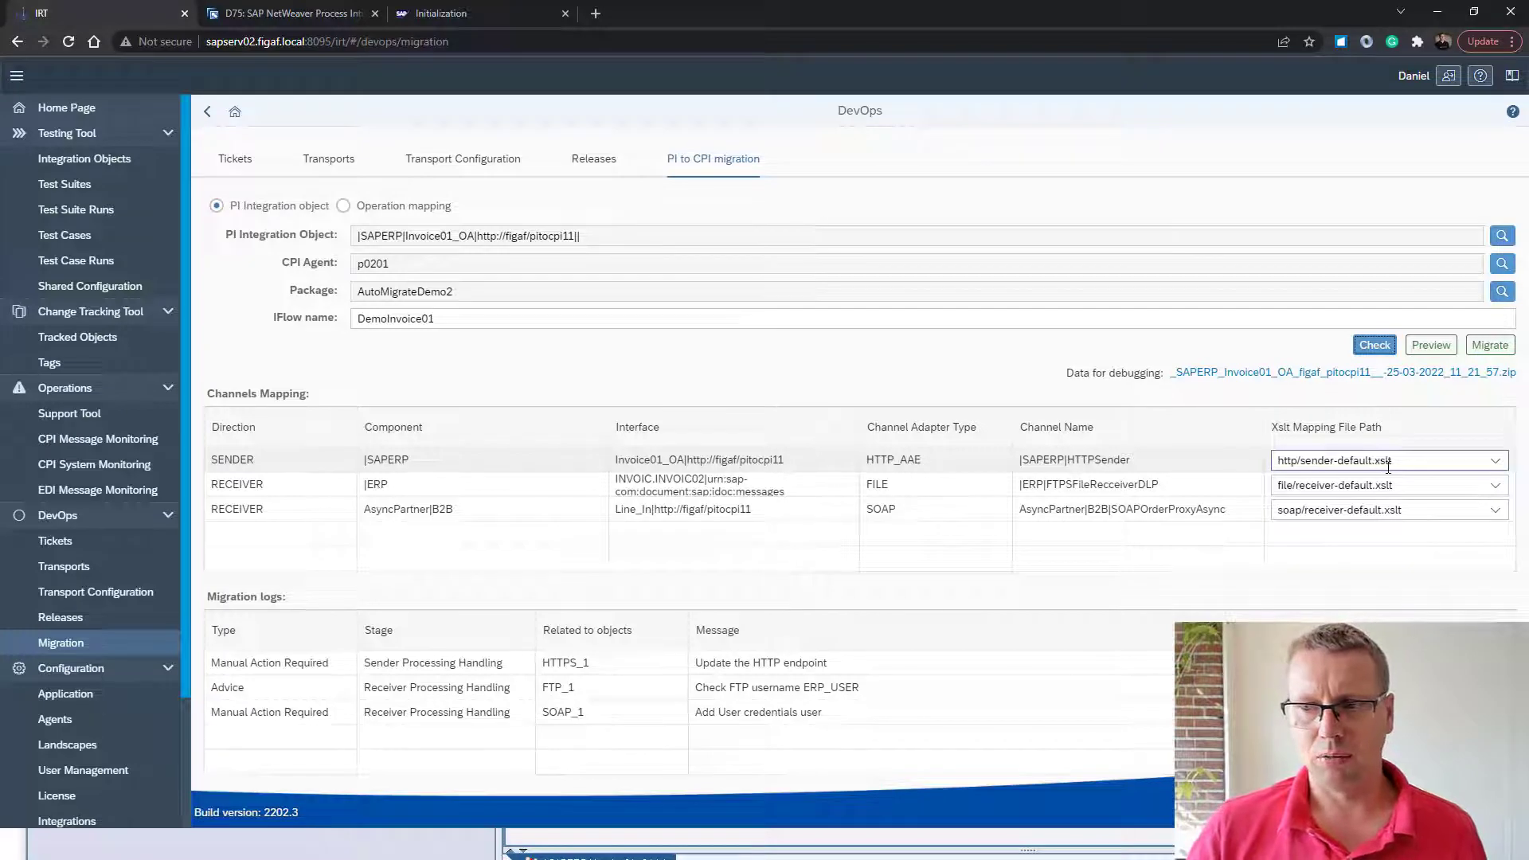
Review the XSLT mapping file options for the sender channel and rerun the migration check
click(1389, 467)
click(1487, 466)
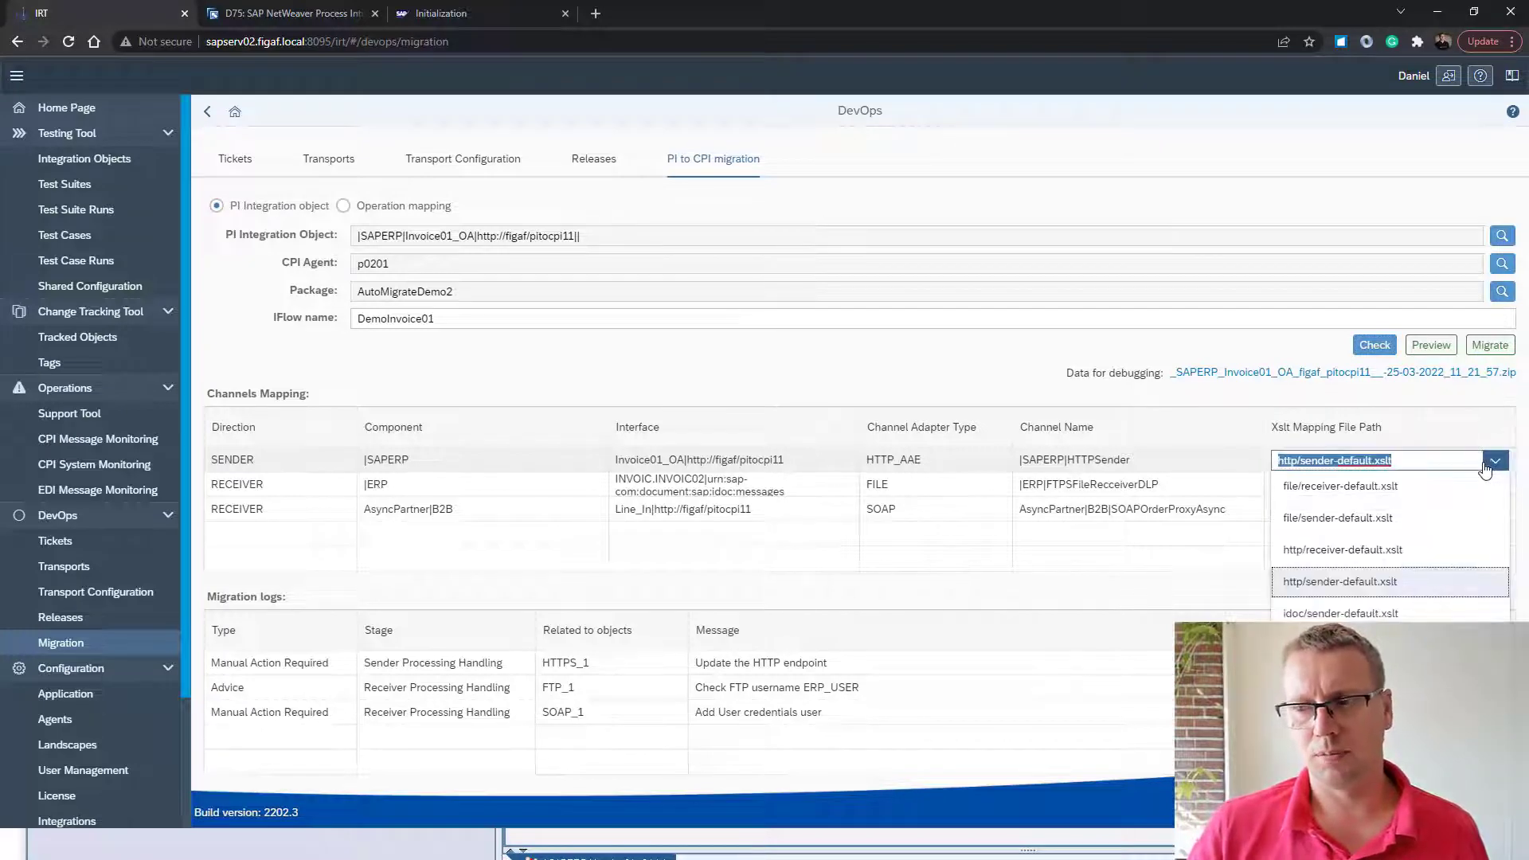
click(1487, 468)
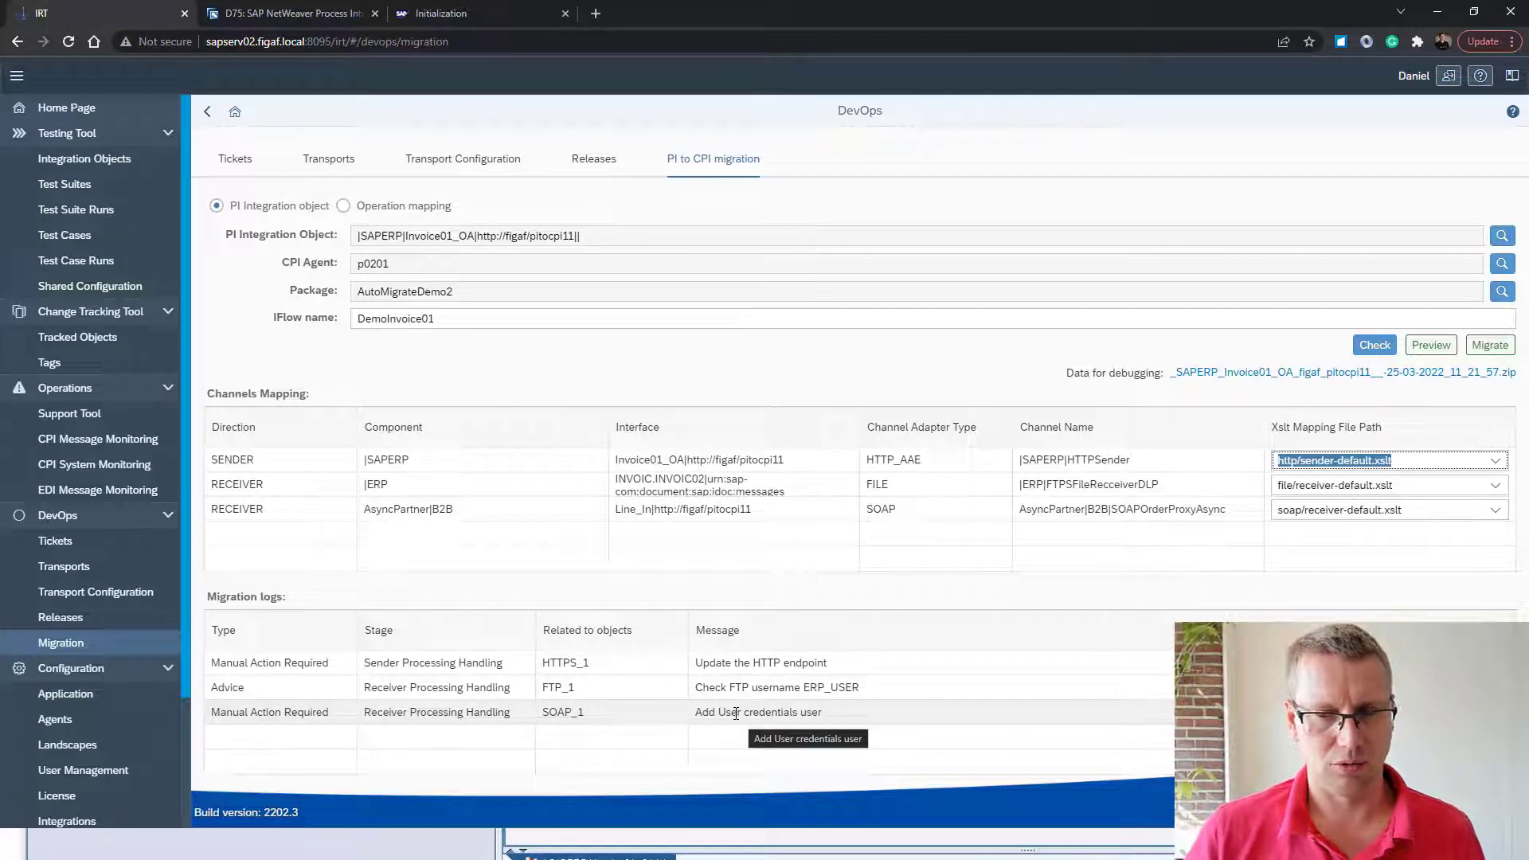
click(1374, 346)
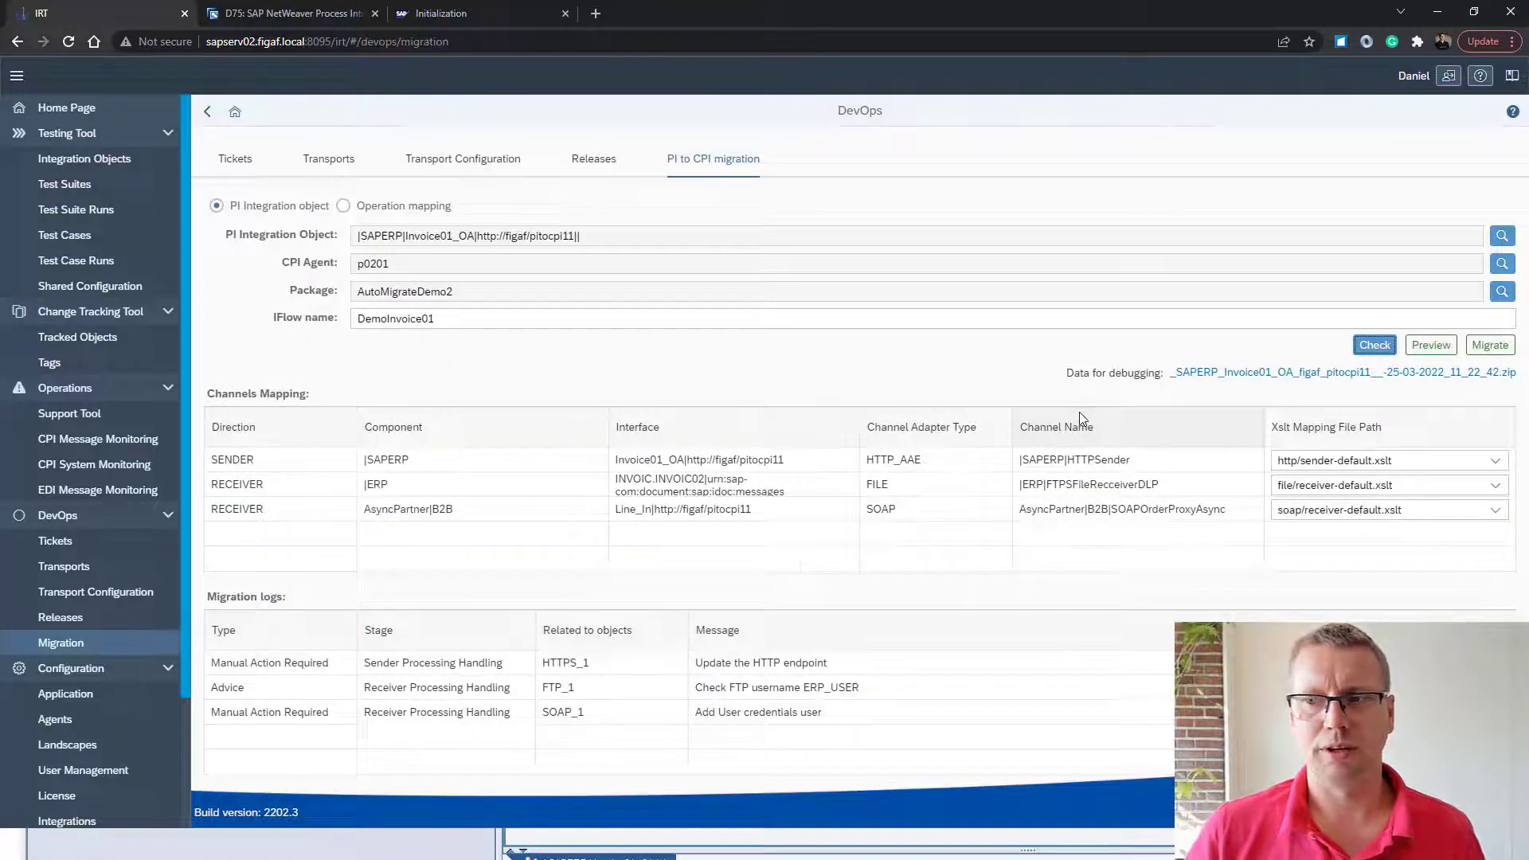
Preview the generated iFlow, close the preview and migrate the integration object to CPI
click(1422, 349)
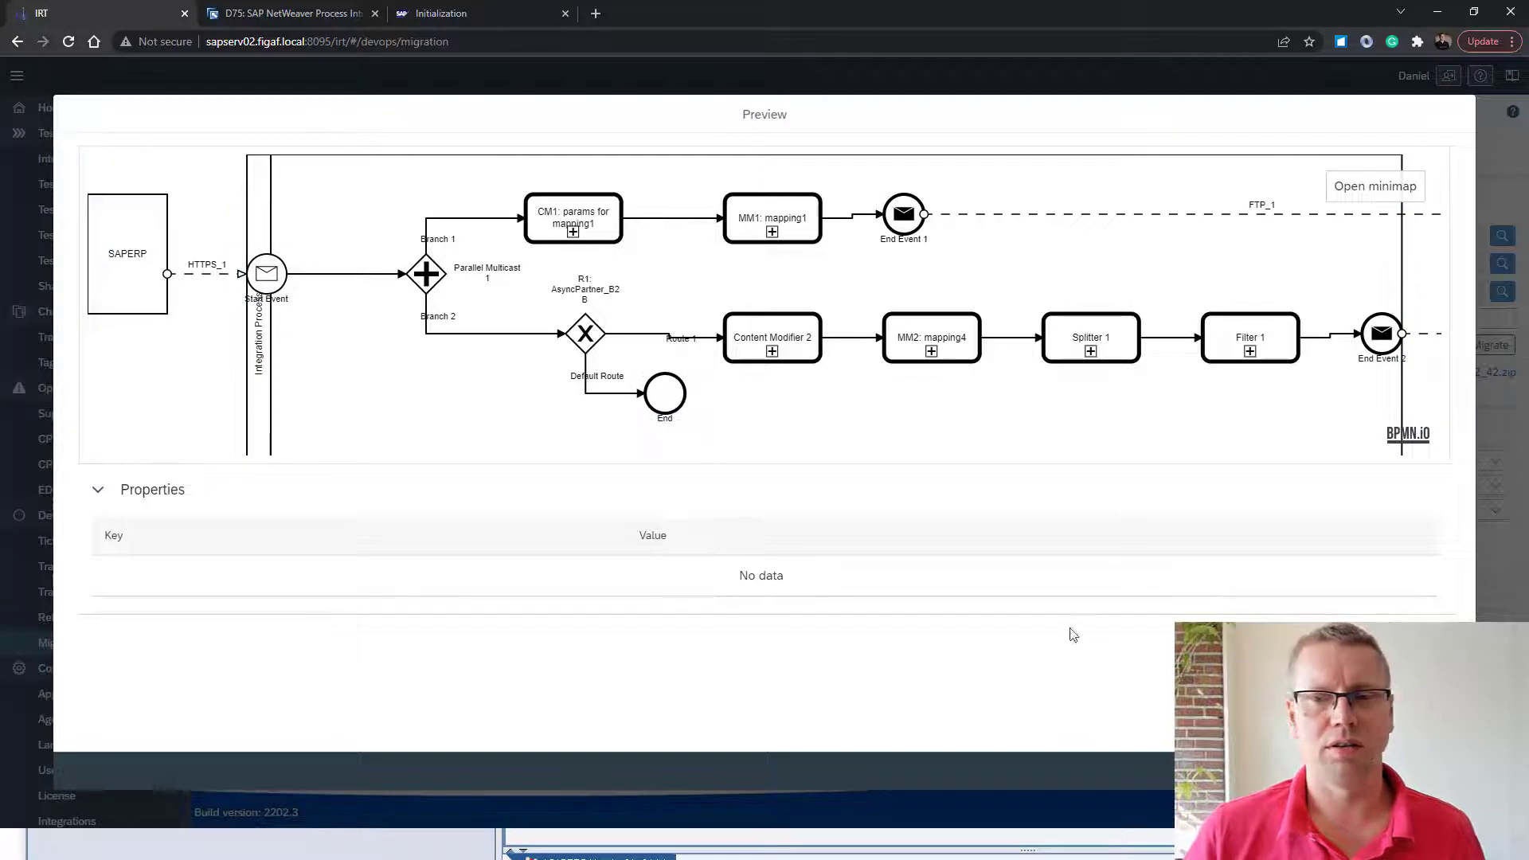
key(Escape)
click(1489, 345)
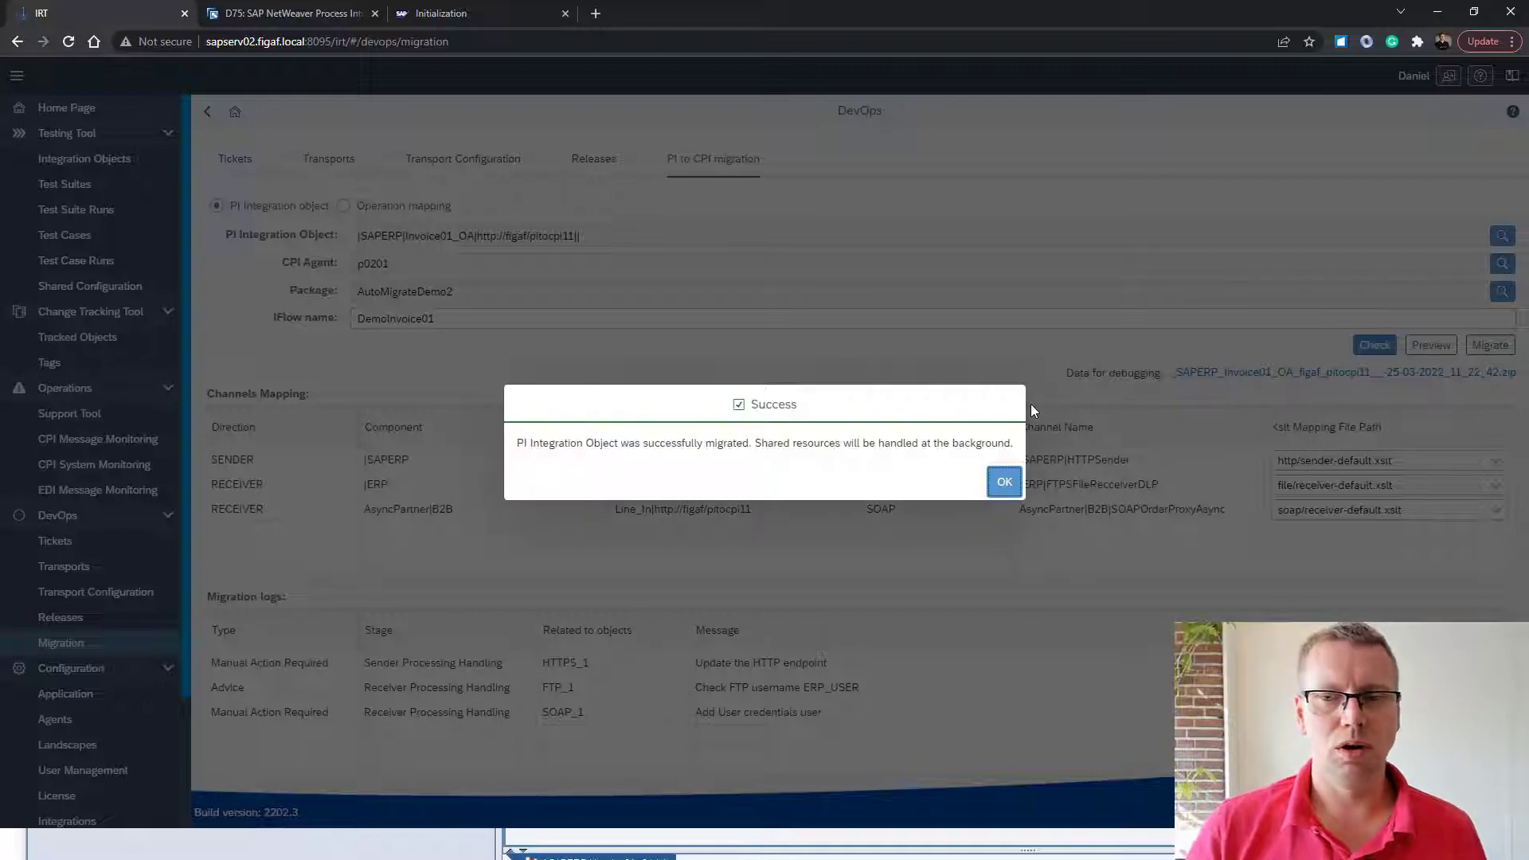
click(1005, 482)
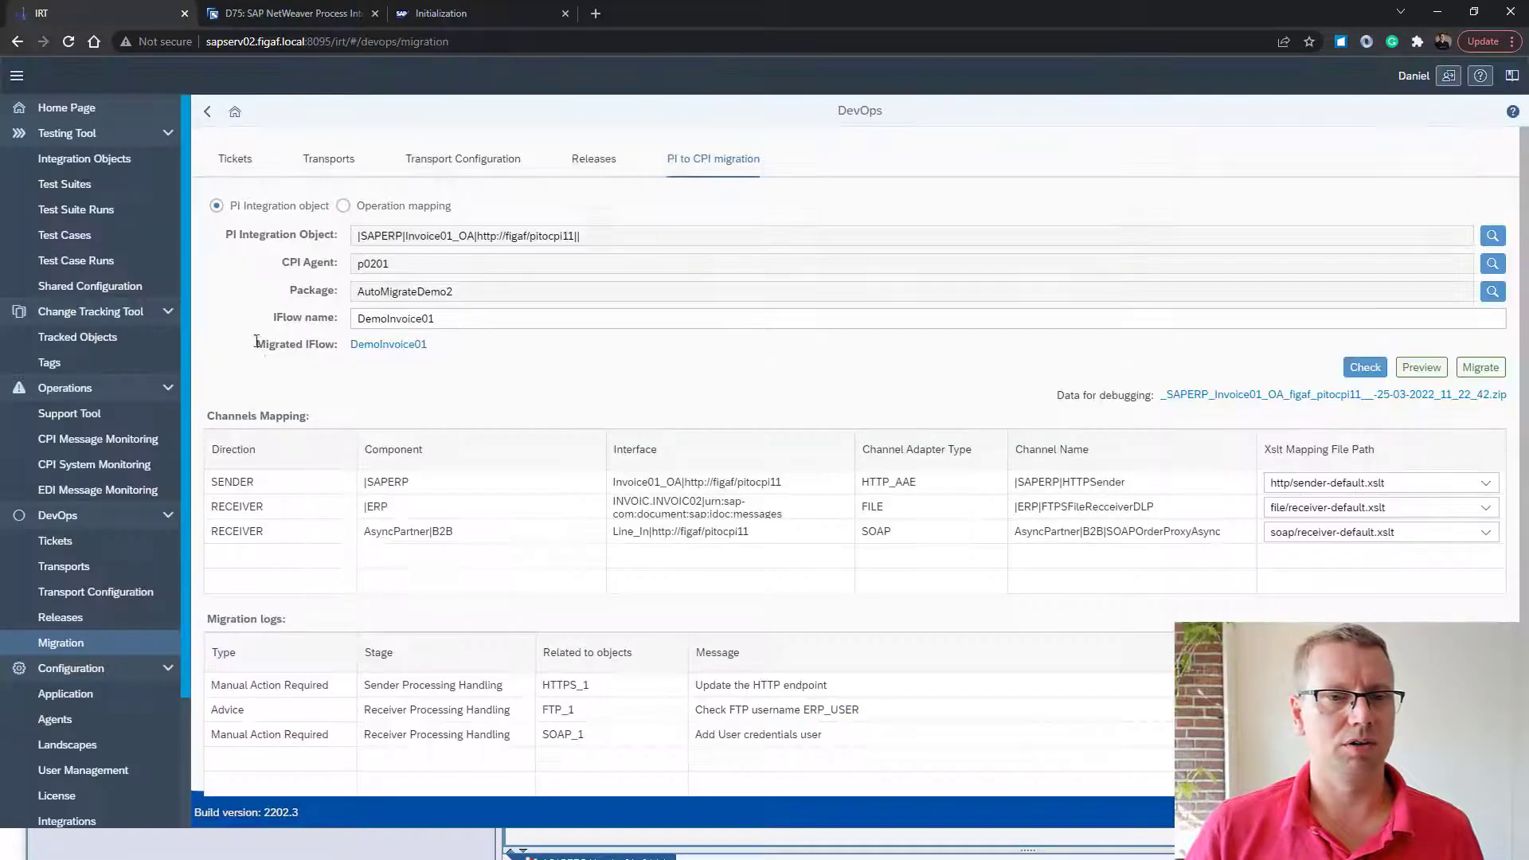
Open the migrated iFlow DemoInvoice01, logging on with the account password, and put it in edit mode
click(374, 348)
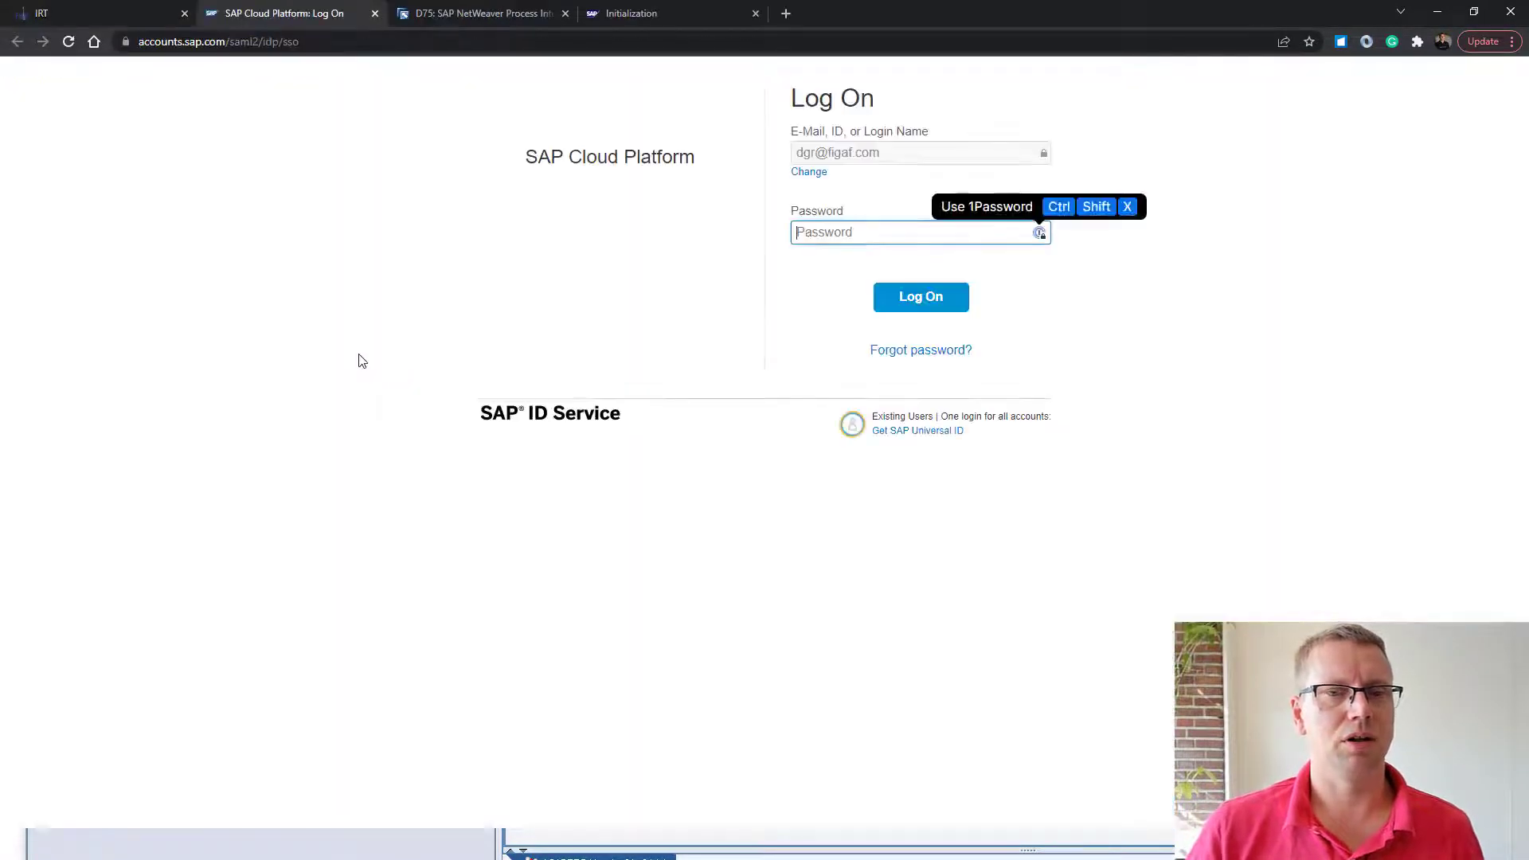
click(943, 307)
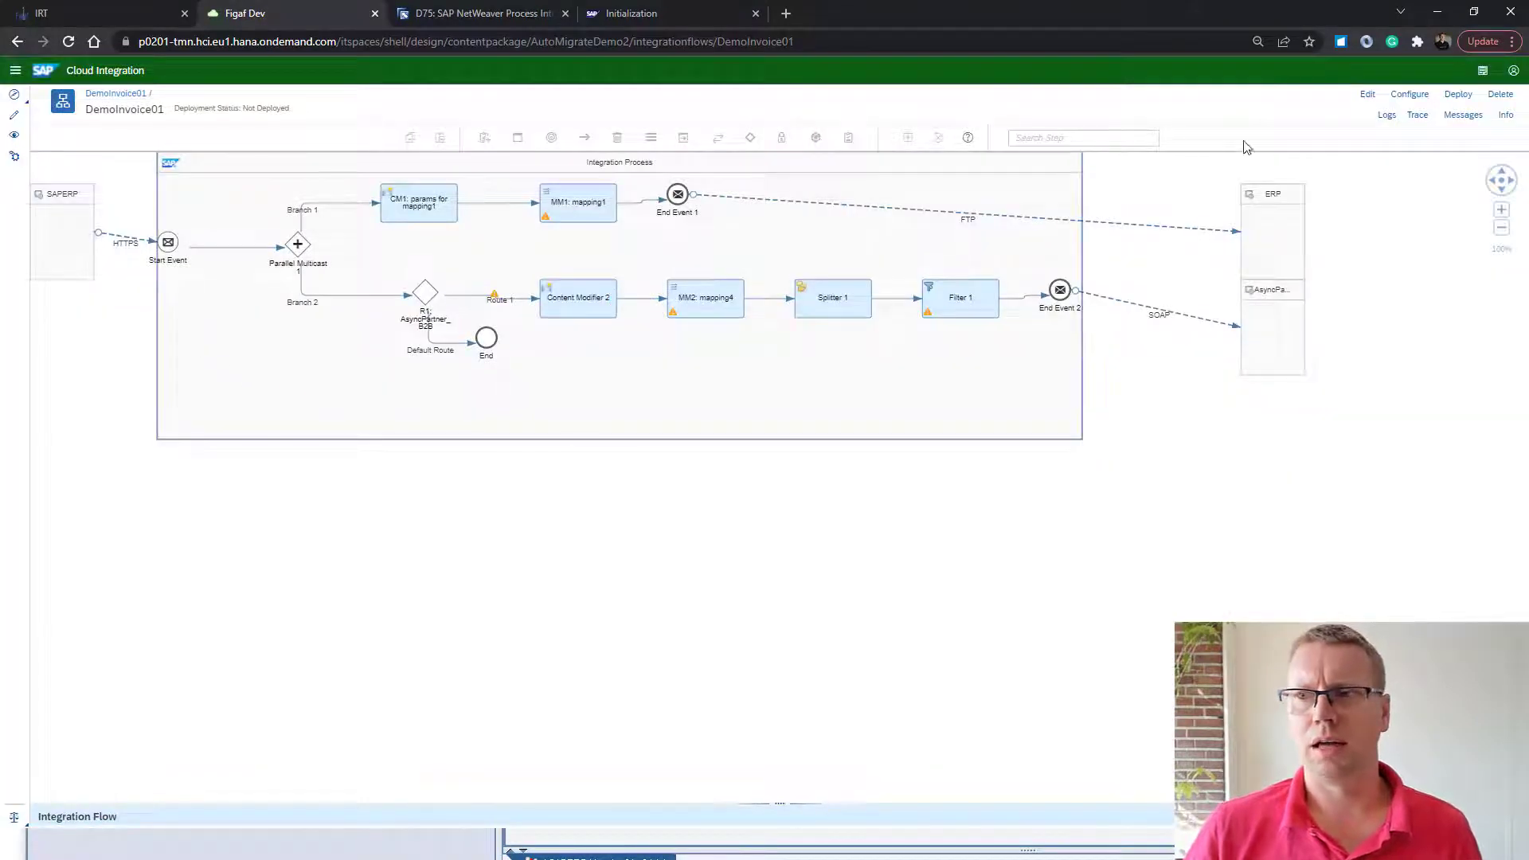
click(1370, 94)
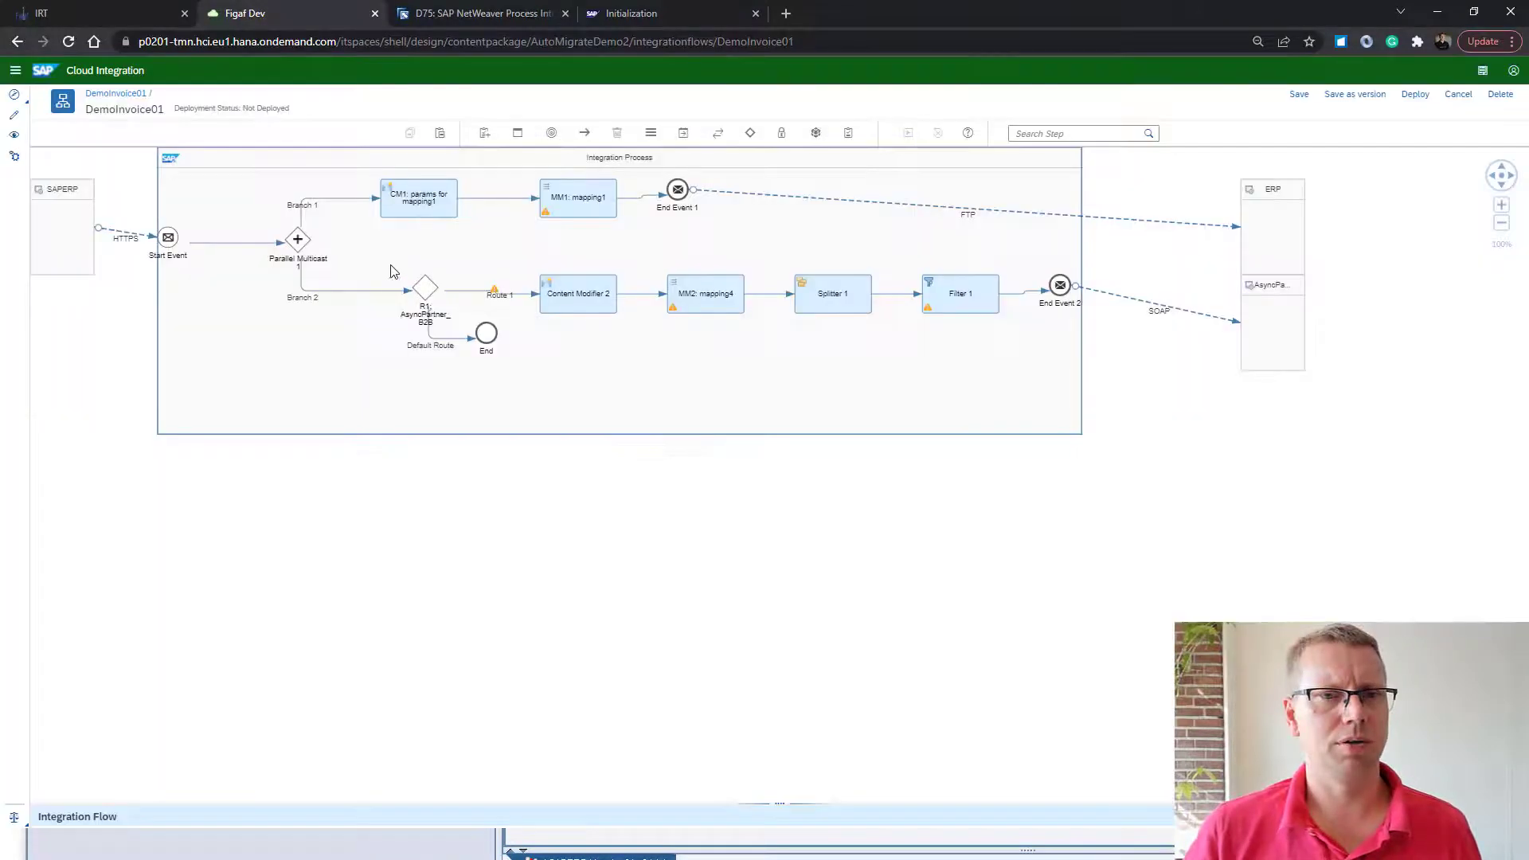
Set the connection address of the HTTPS sender channel to /DemoInvoice01
click(151, 237)
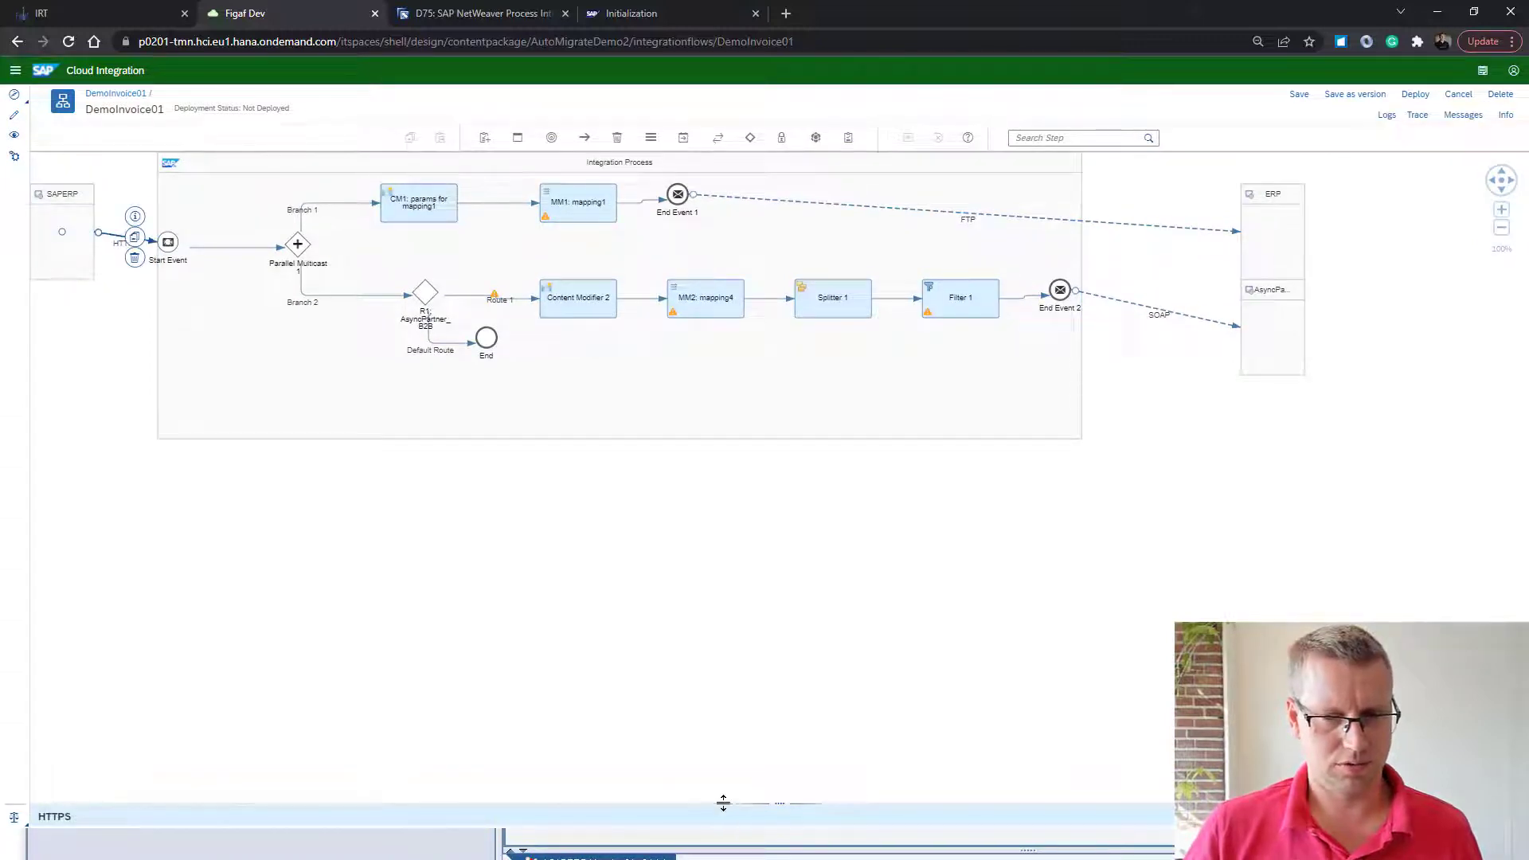
drag(720, 805, 751, 579)
click(137, 531)
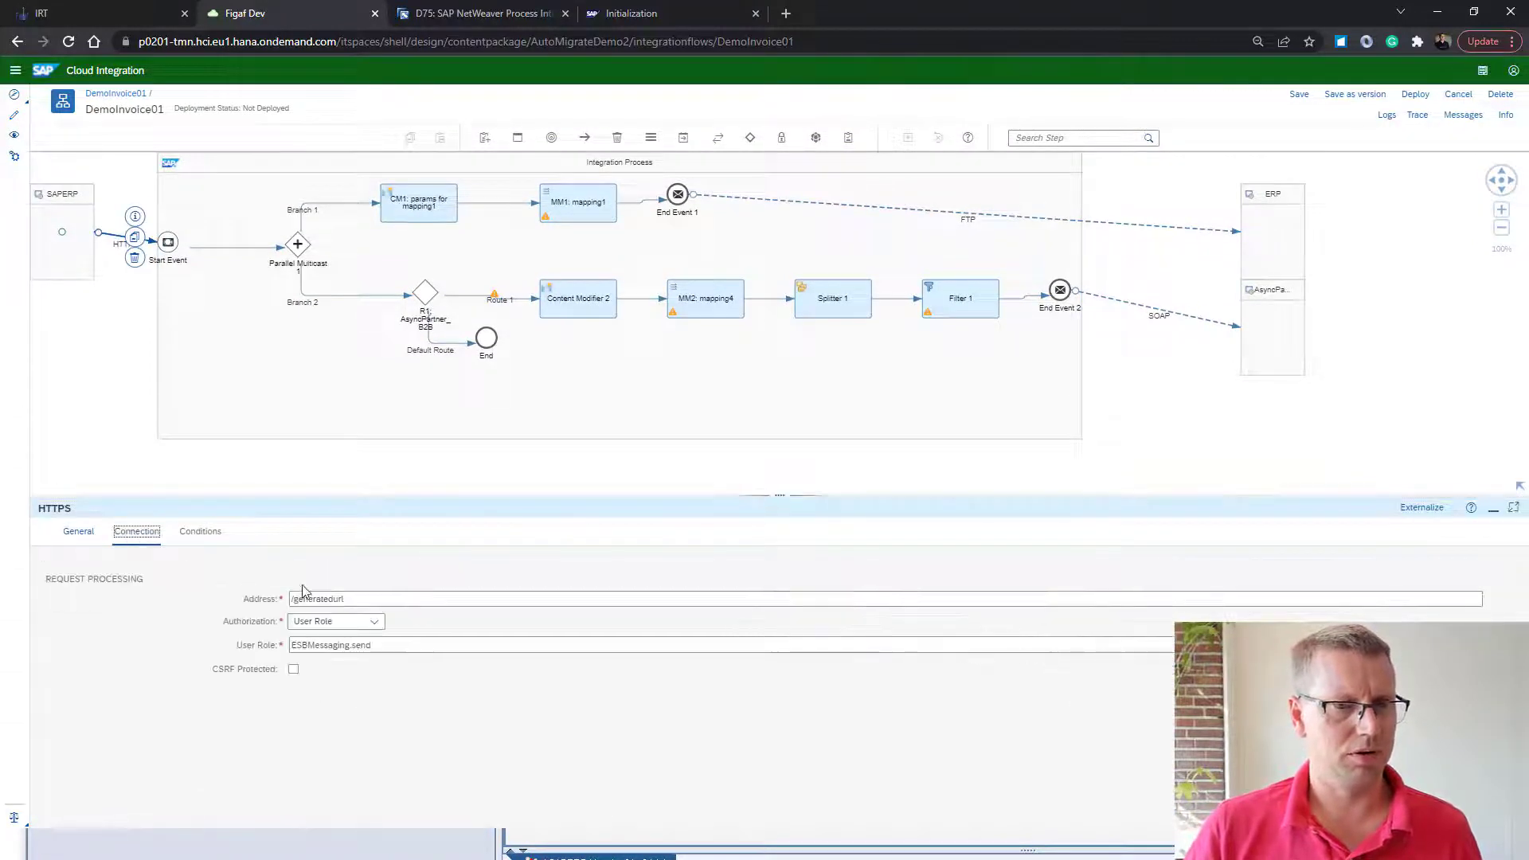
click(320, 598)
double_click(319, 598)
click(324, 625)
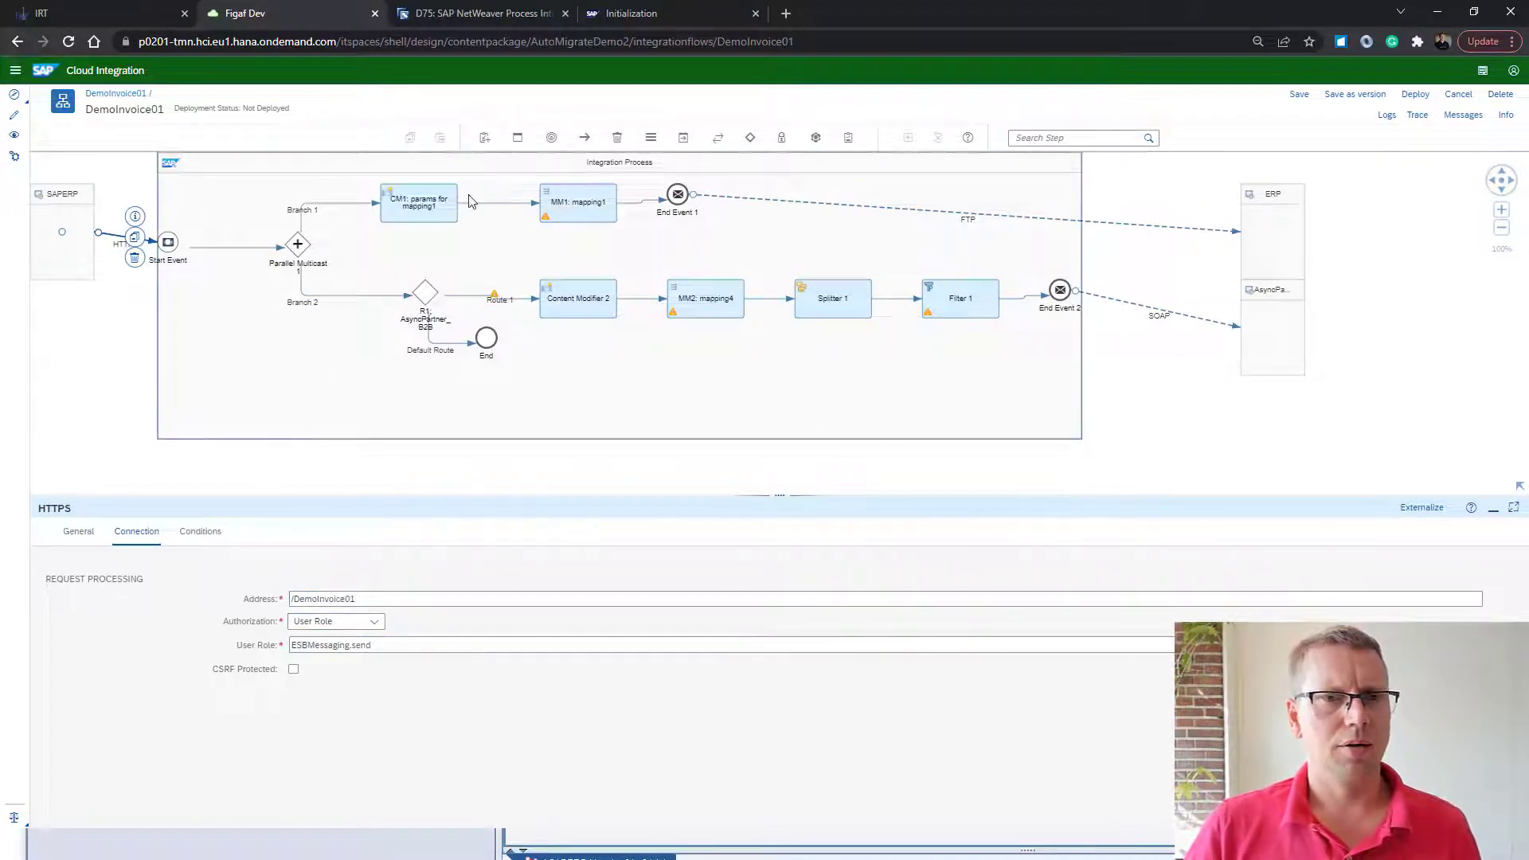
Examine the message header and exchange property settings of the content modifier before mapping1, including the Param_OwnID source value
click(413, 209)
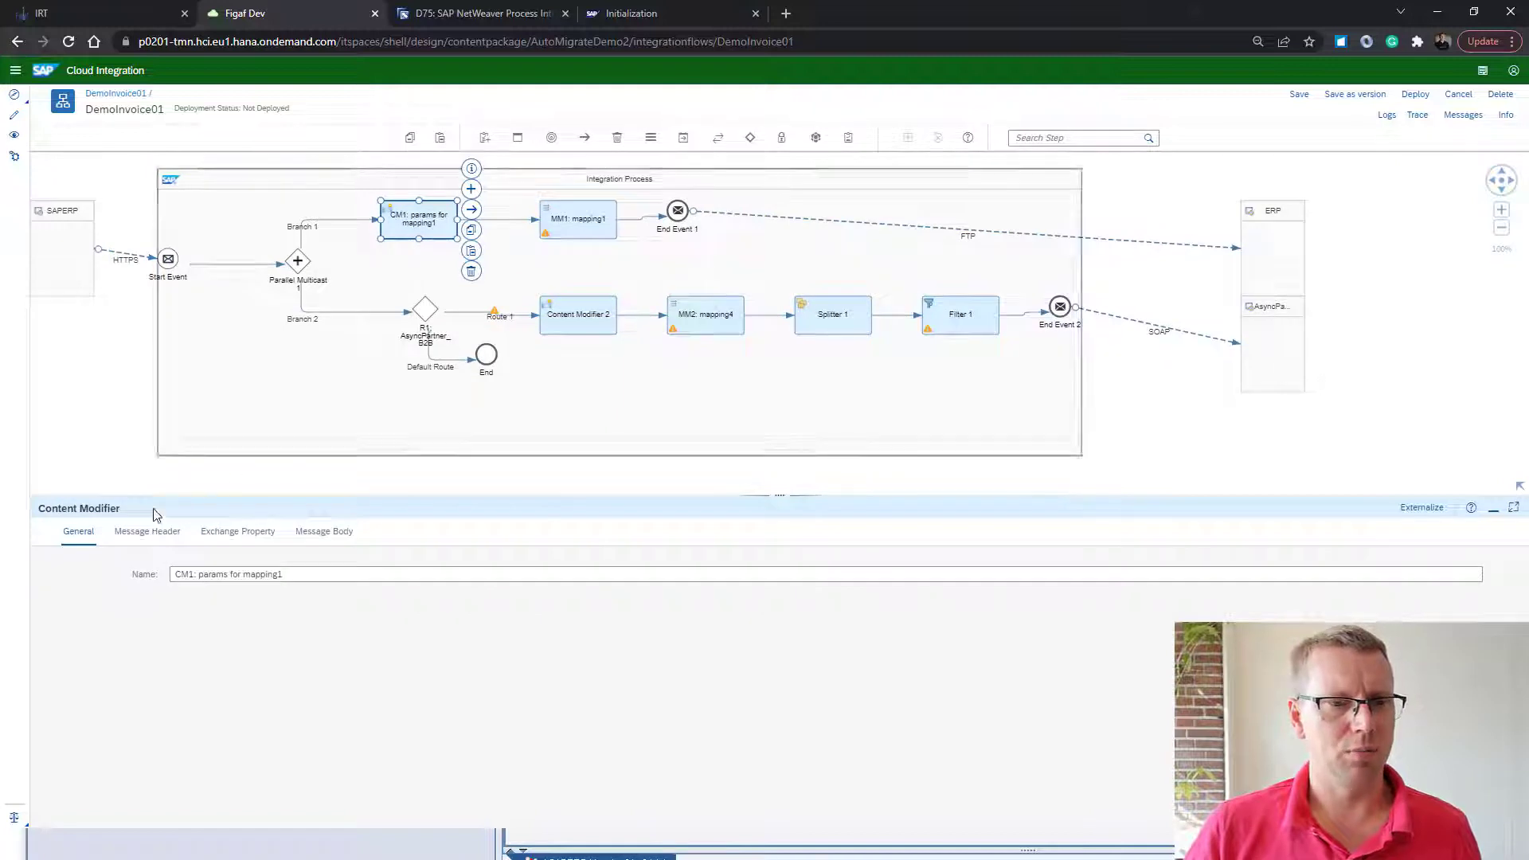
click(148, 531)
click(237, 533)
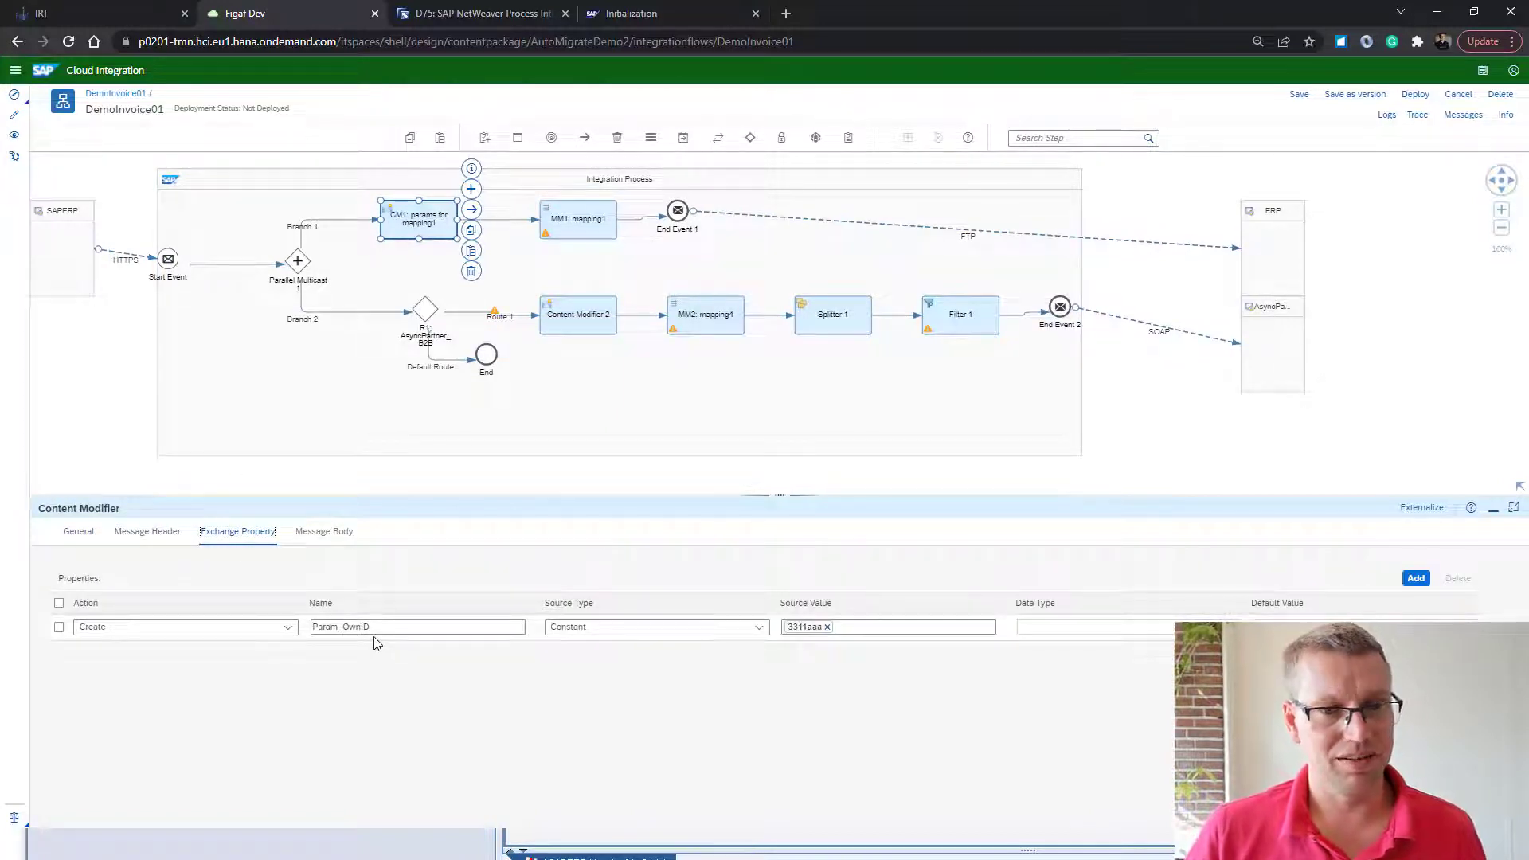
click(819, 631)
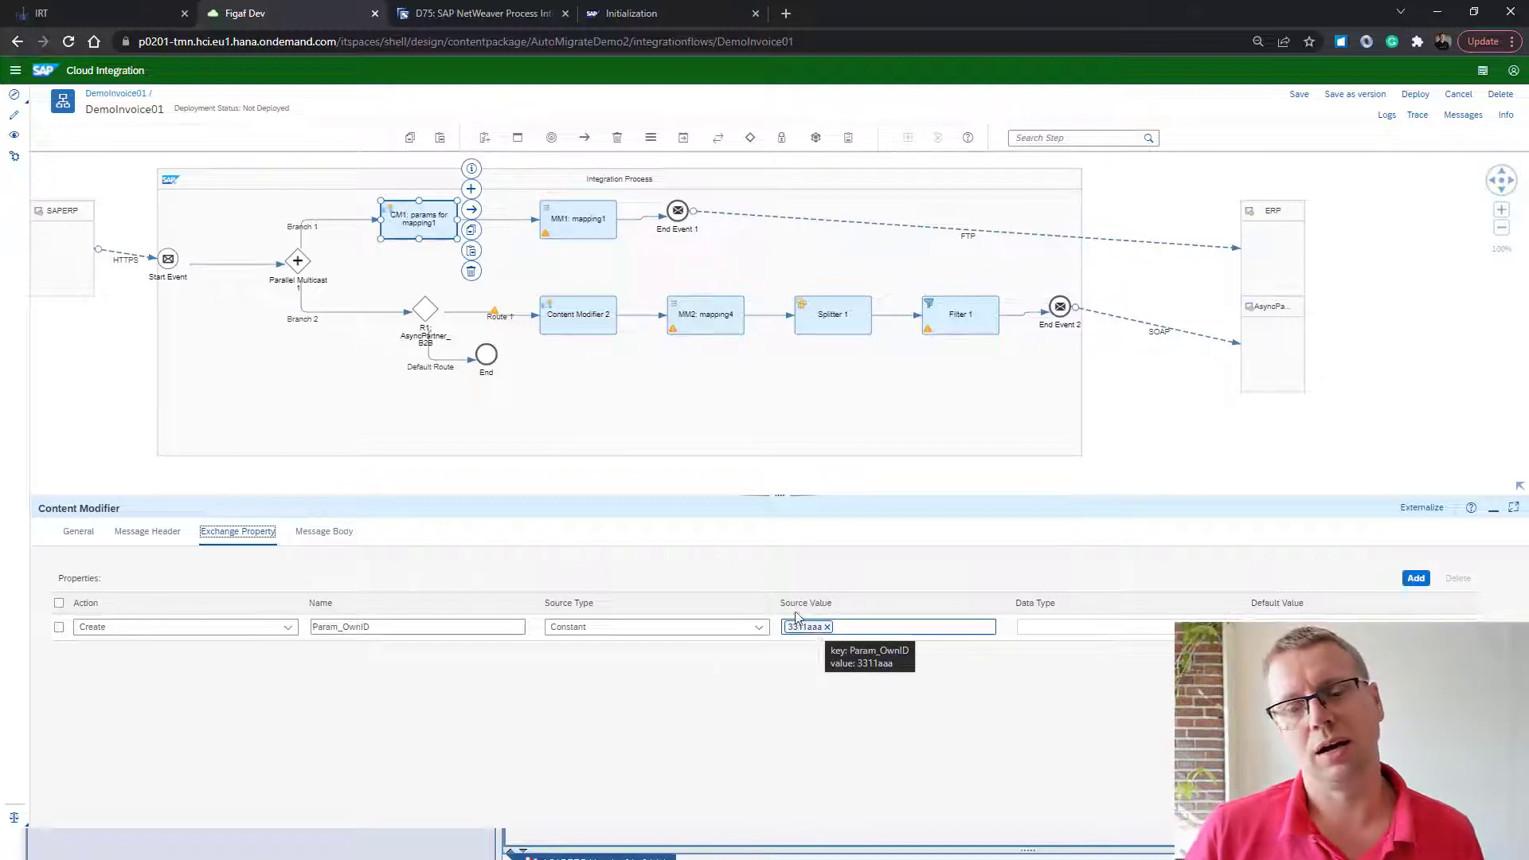
Open mapping1.mmap from message mapping MM1 and examine the expressions for the E1EDK01 target fields WKURS and EIGENUINR
click(588, 227)
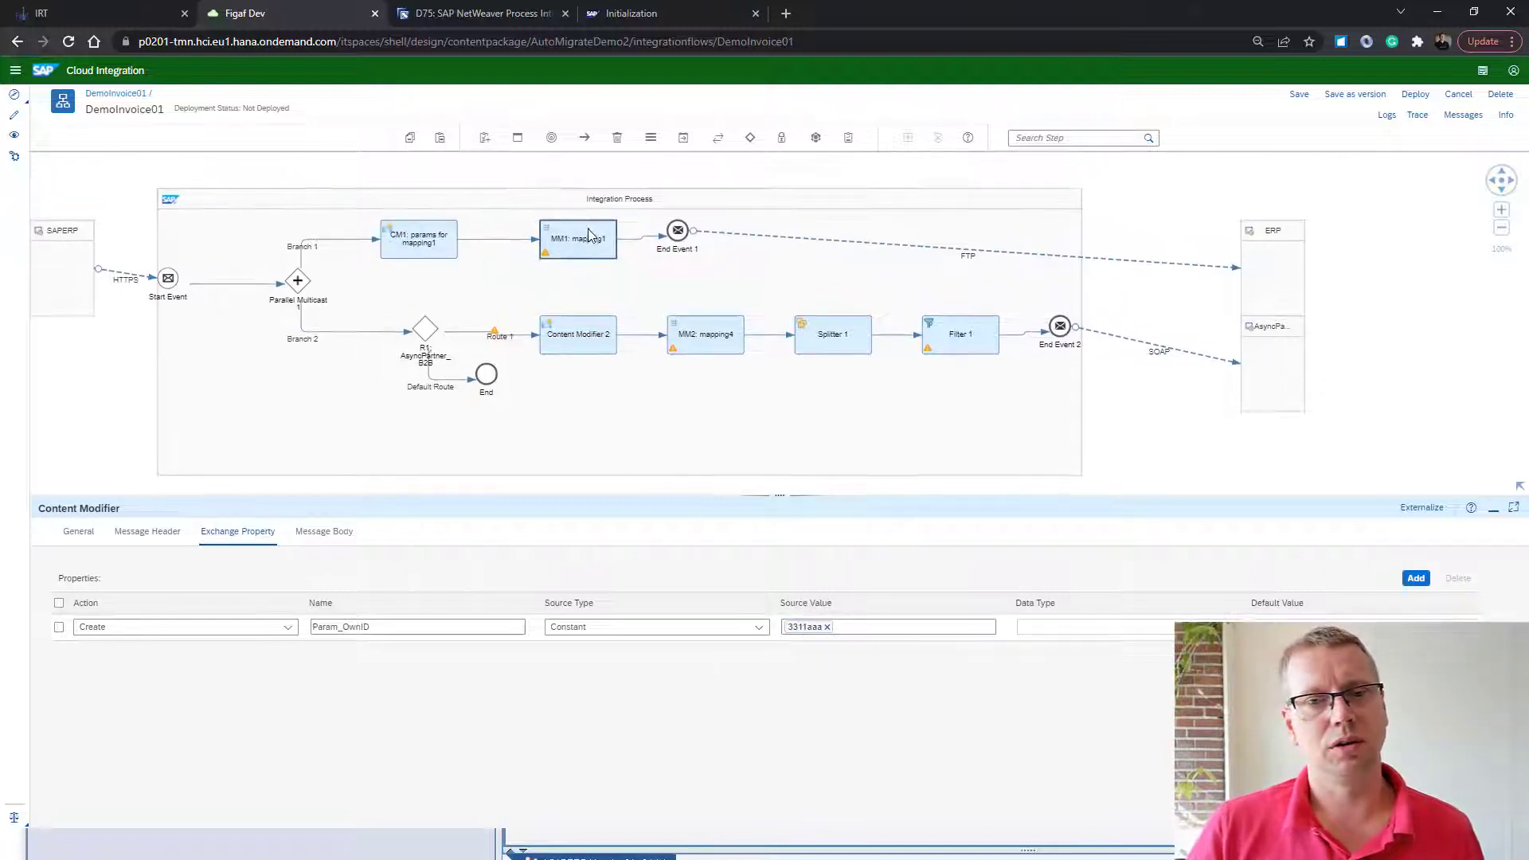
click(140, 532)
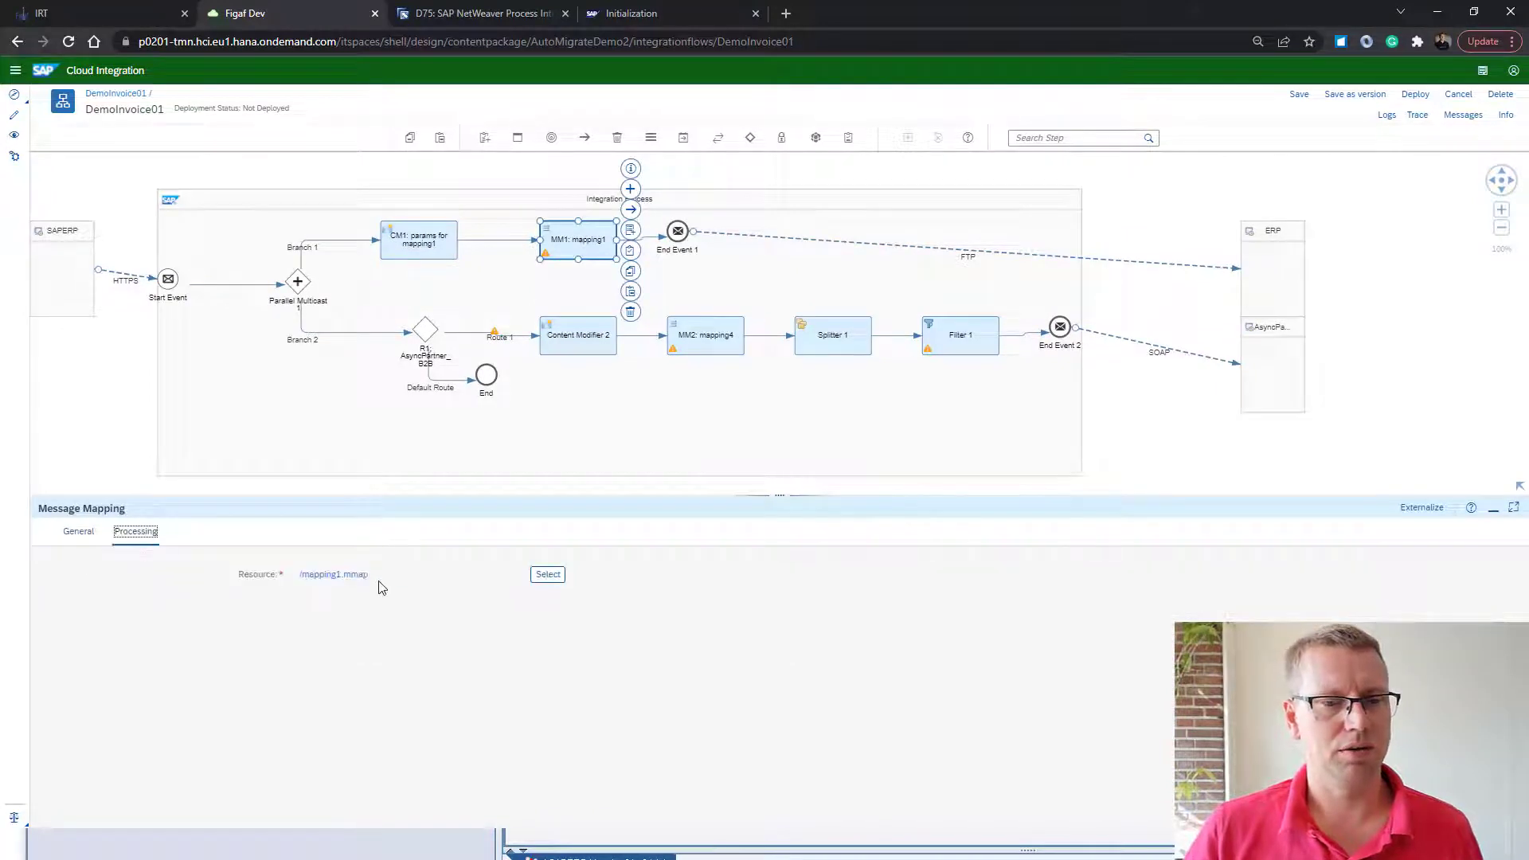
click(348, 576)
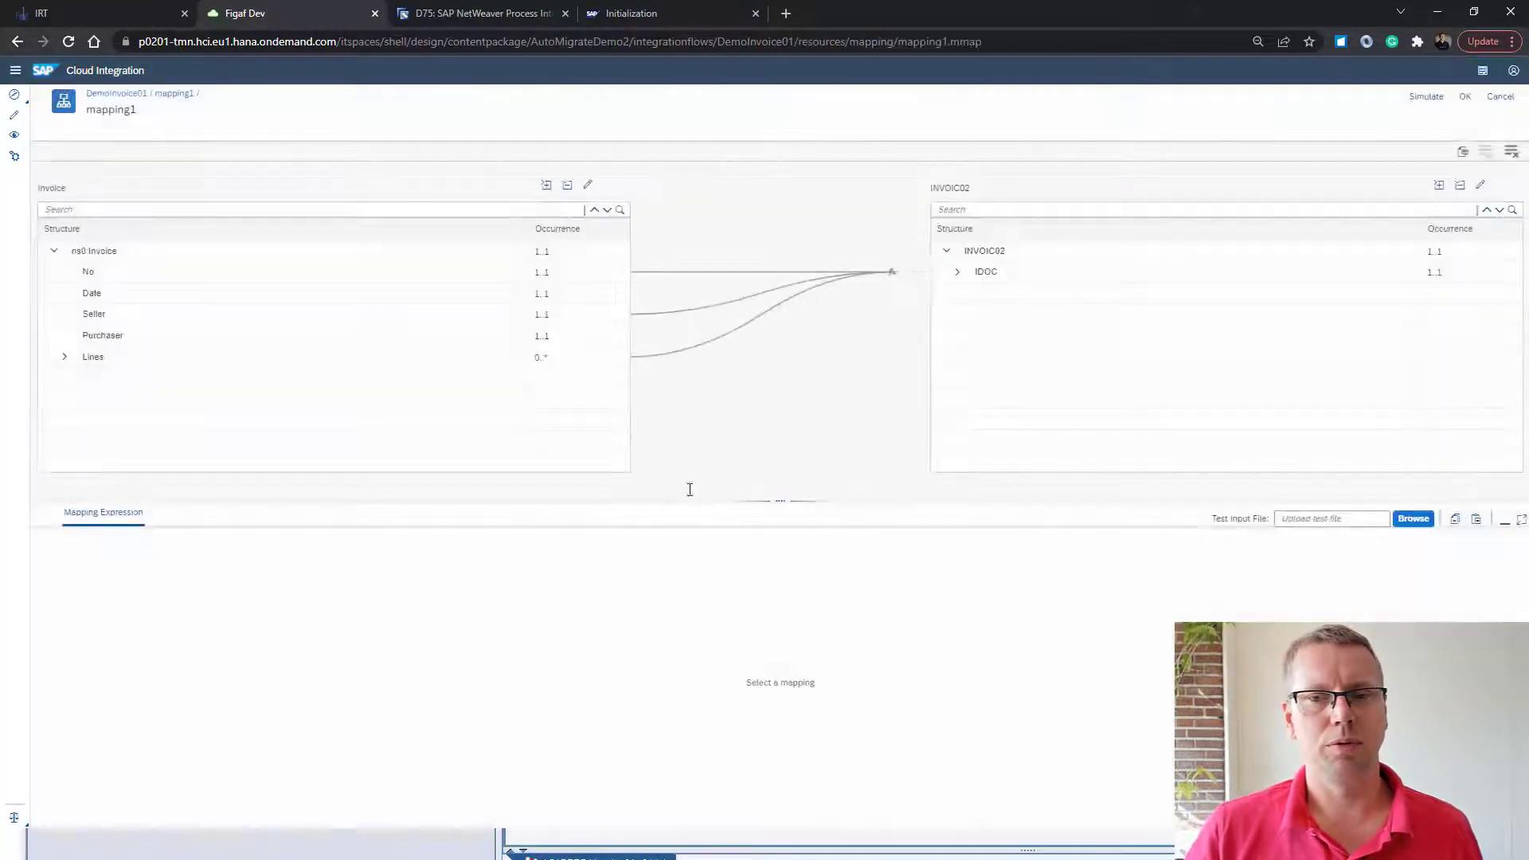
click(956, 273)
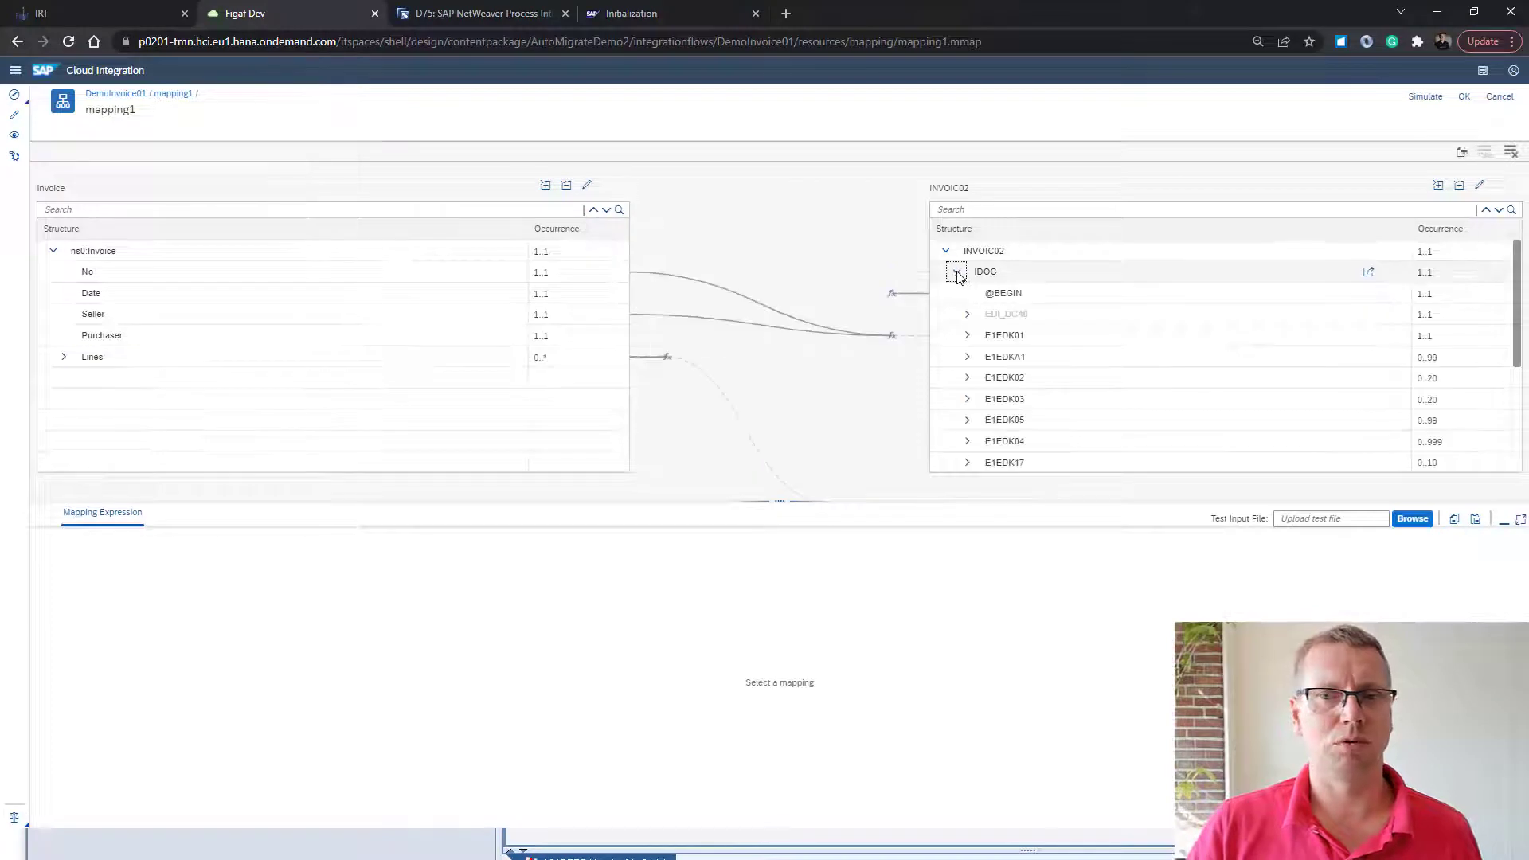
click(968, 335)
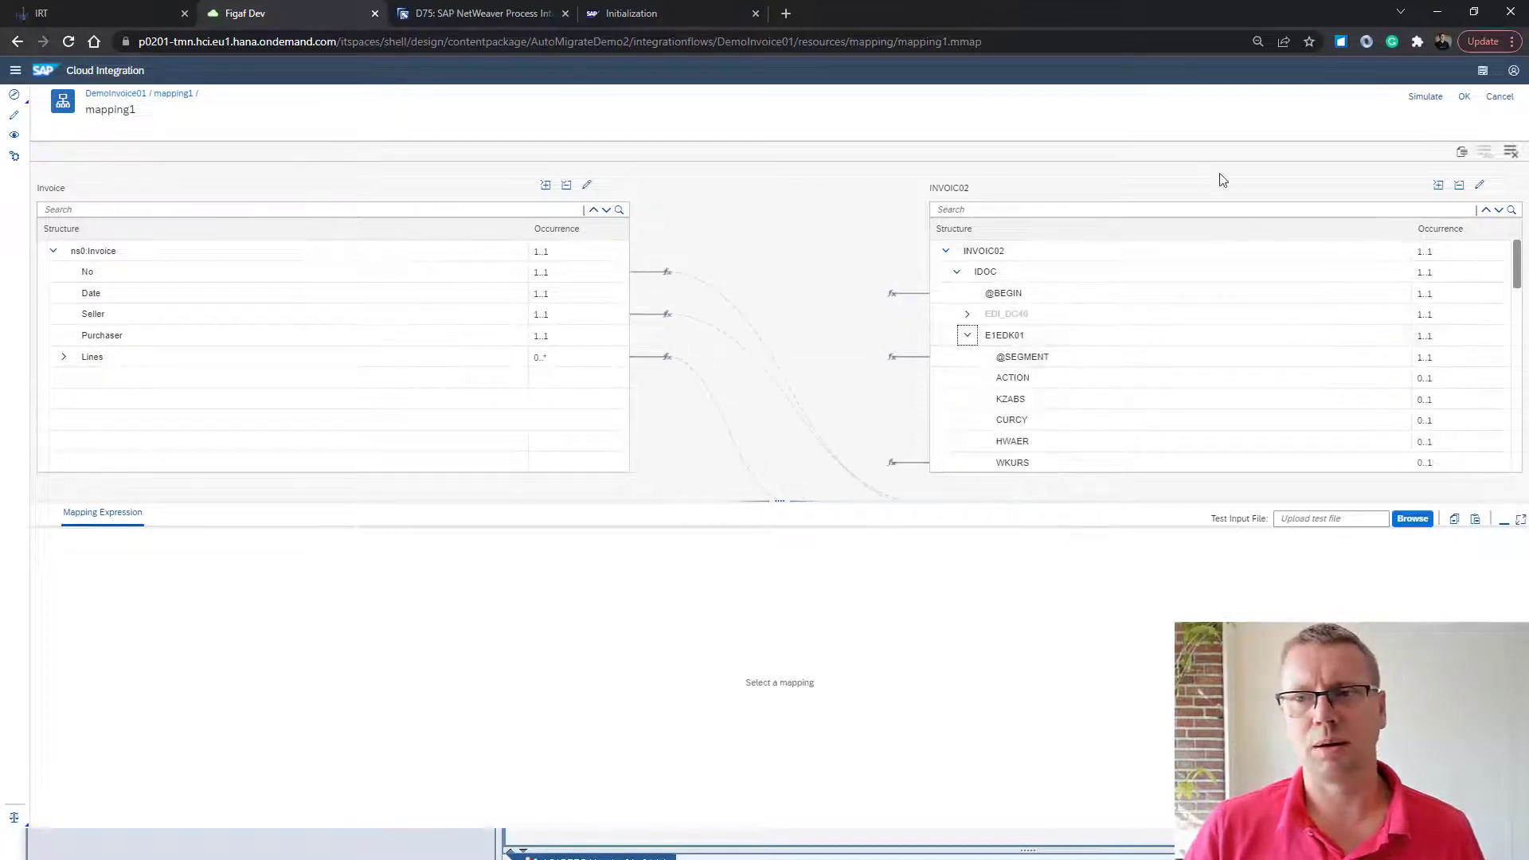
scroll(1027, 434, down, 2)
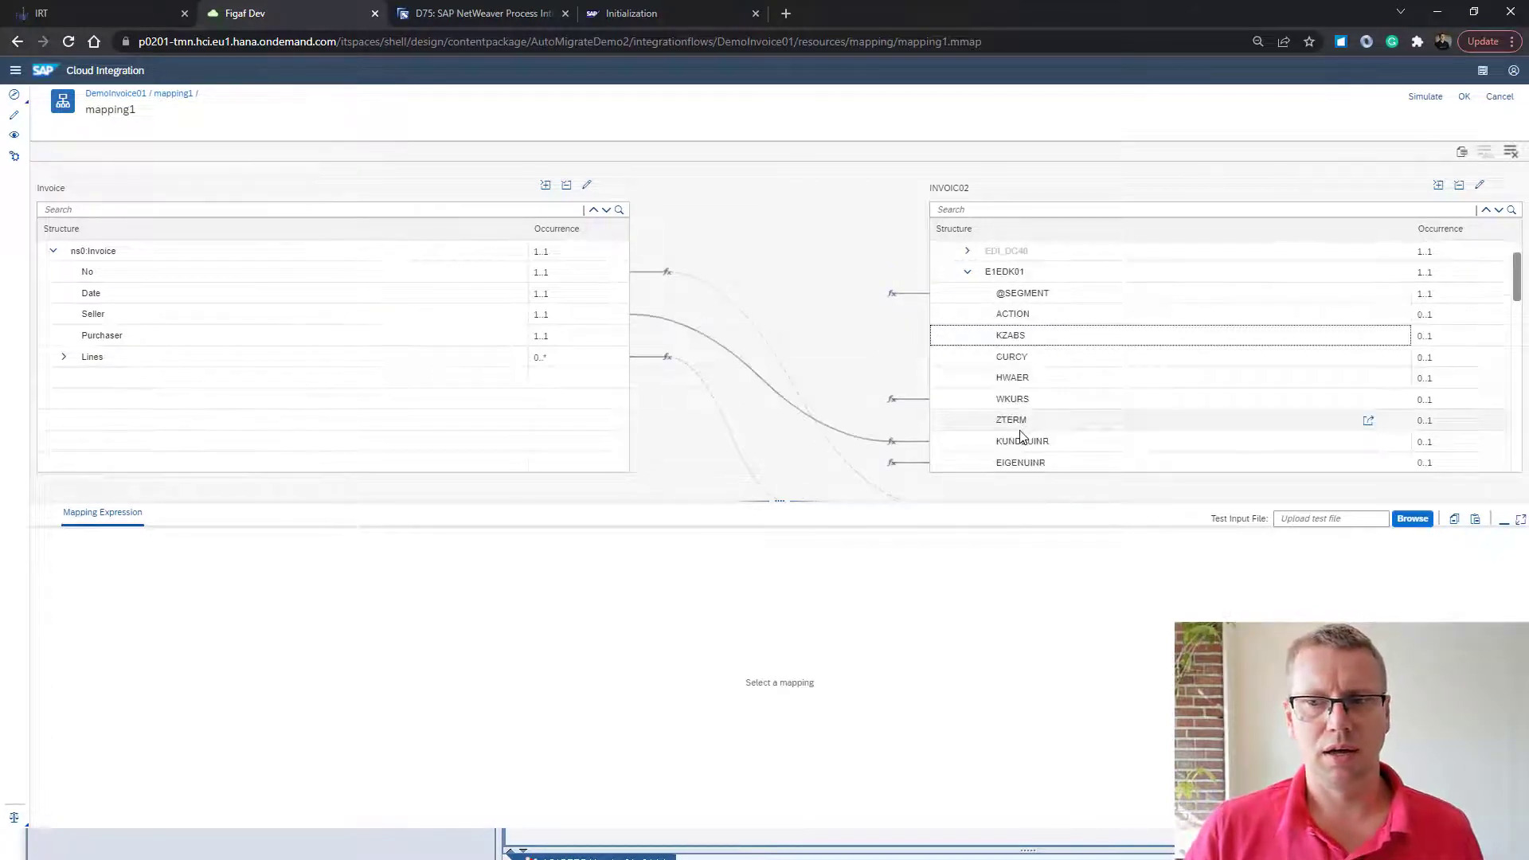
click(1006, 403)
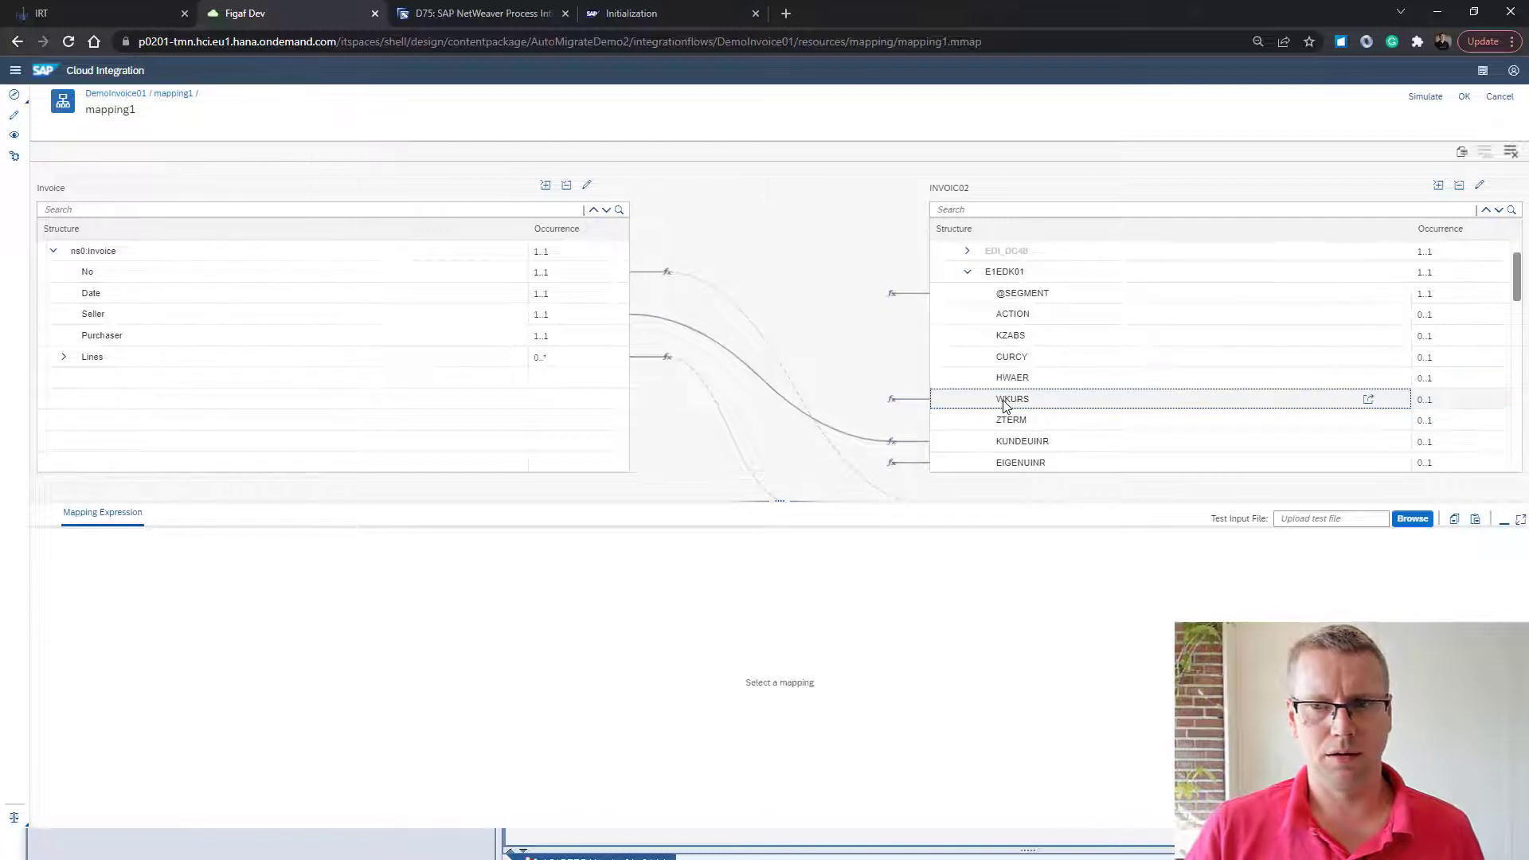
click(1006, 403)
scroll(1006, 399, down, 3)
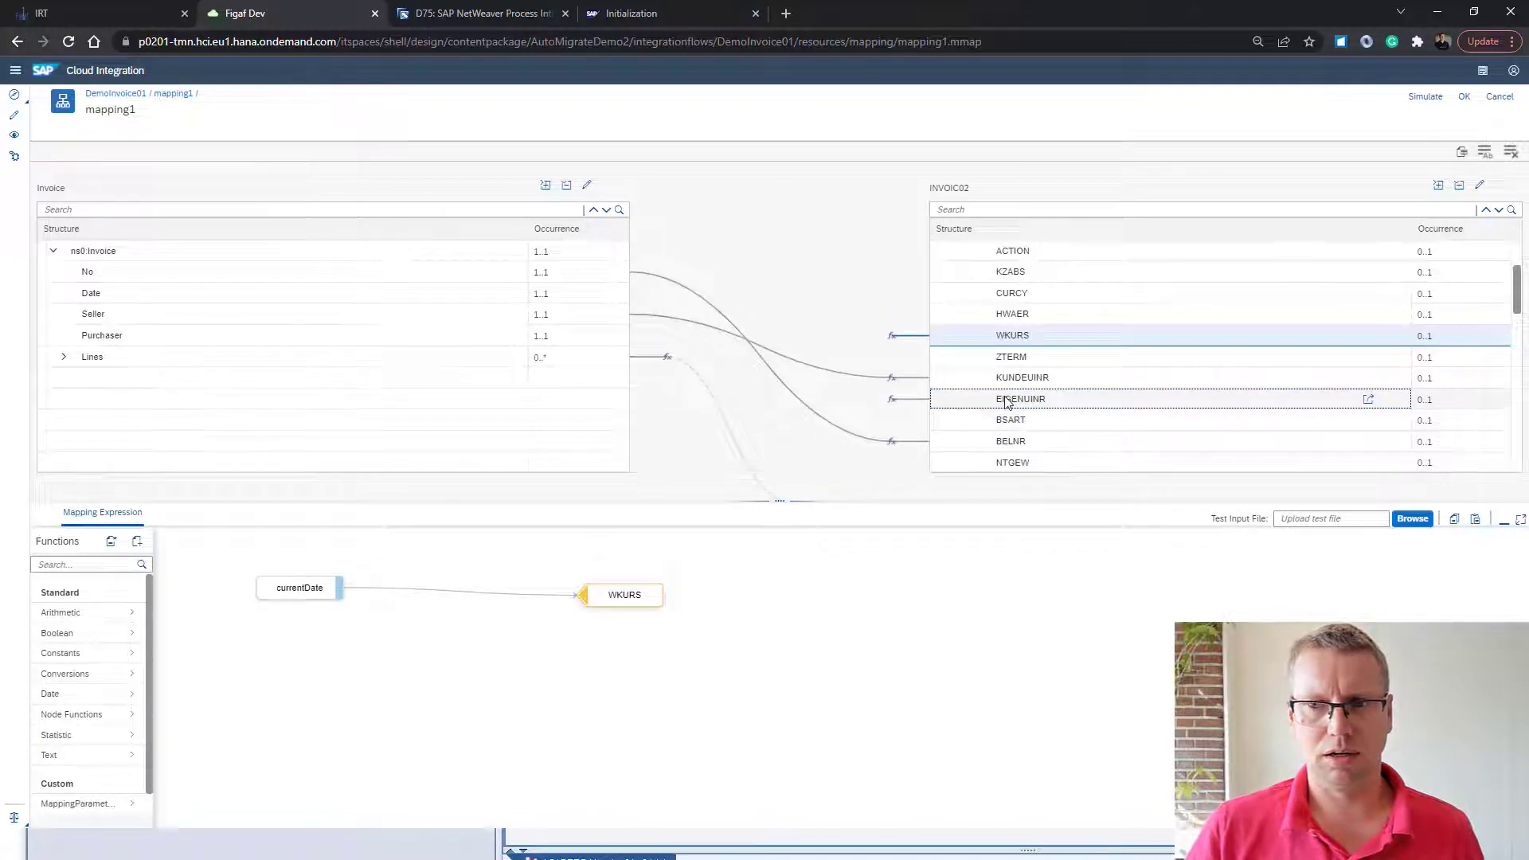
click(1006, 403)
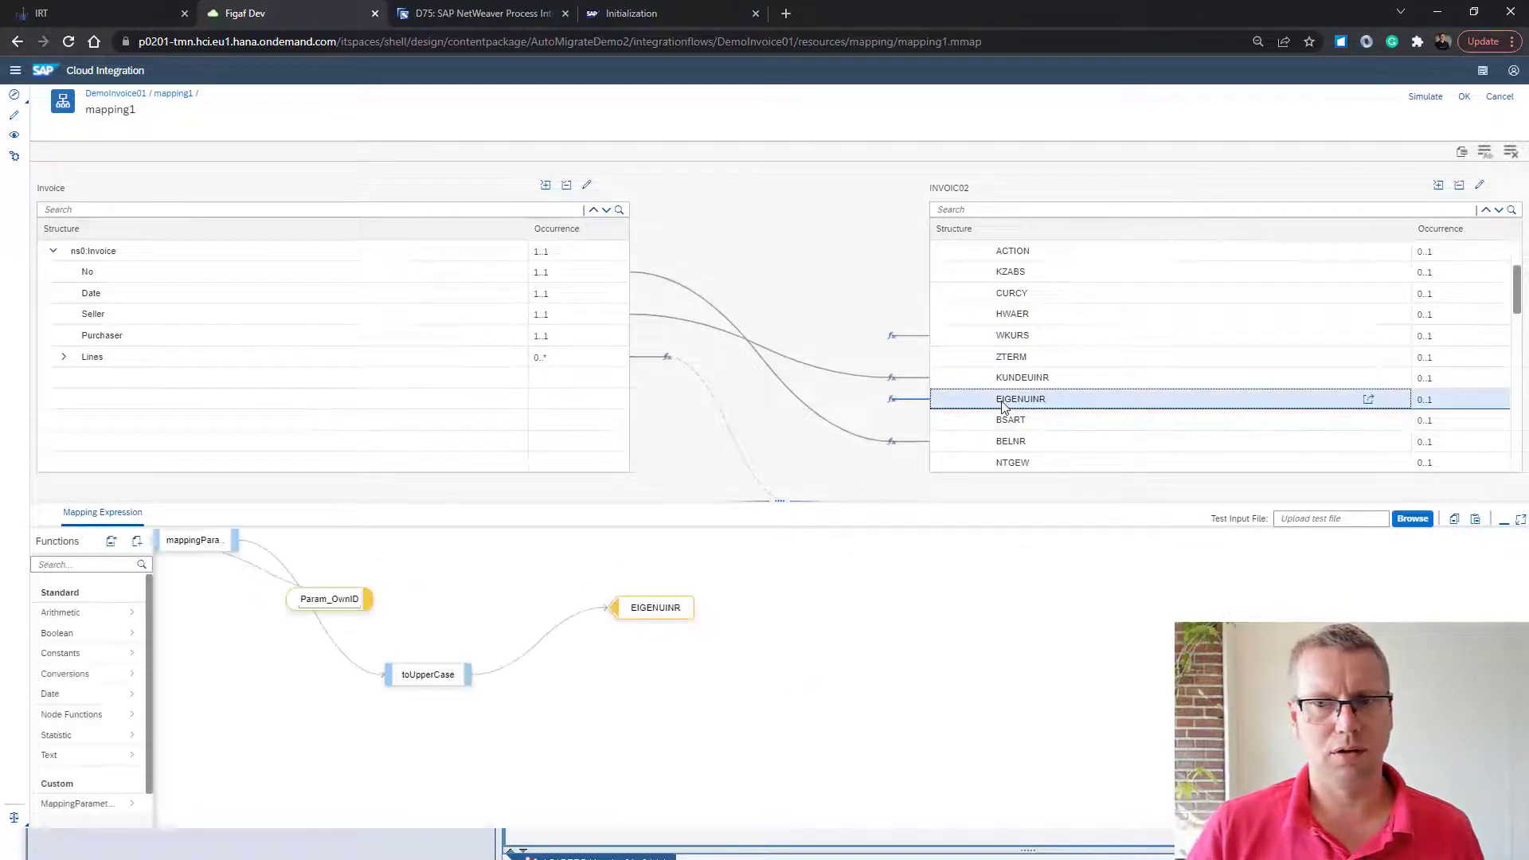
mouse_move(327, 601)
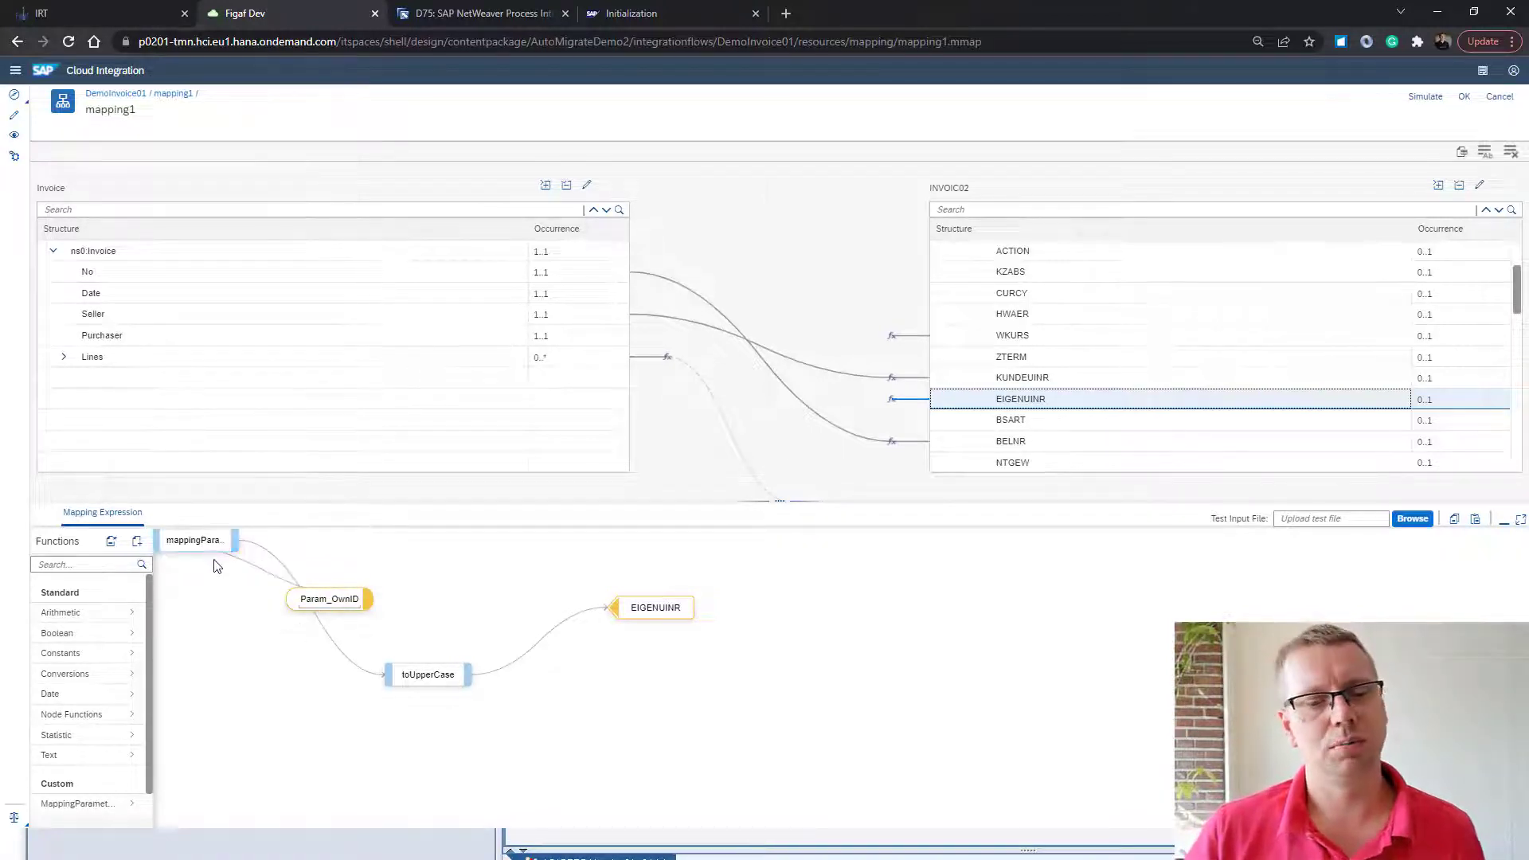
Examine the KUNDEUINR mapping and the Groovy script behind its PartnerName function, and return to the iFlow
click(1057, 380)
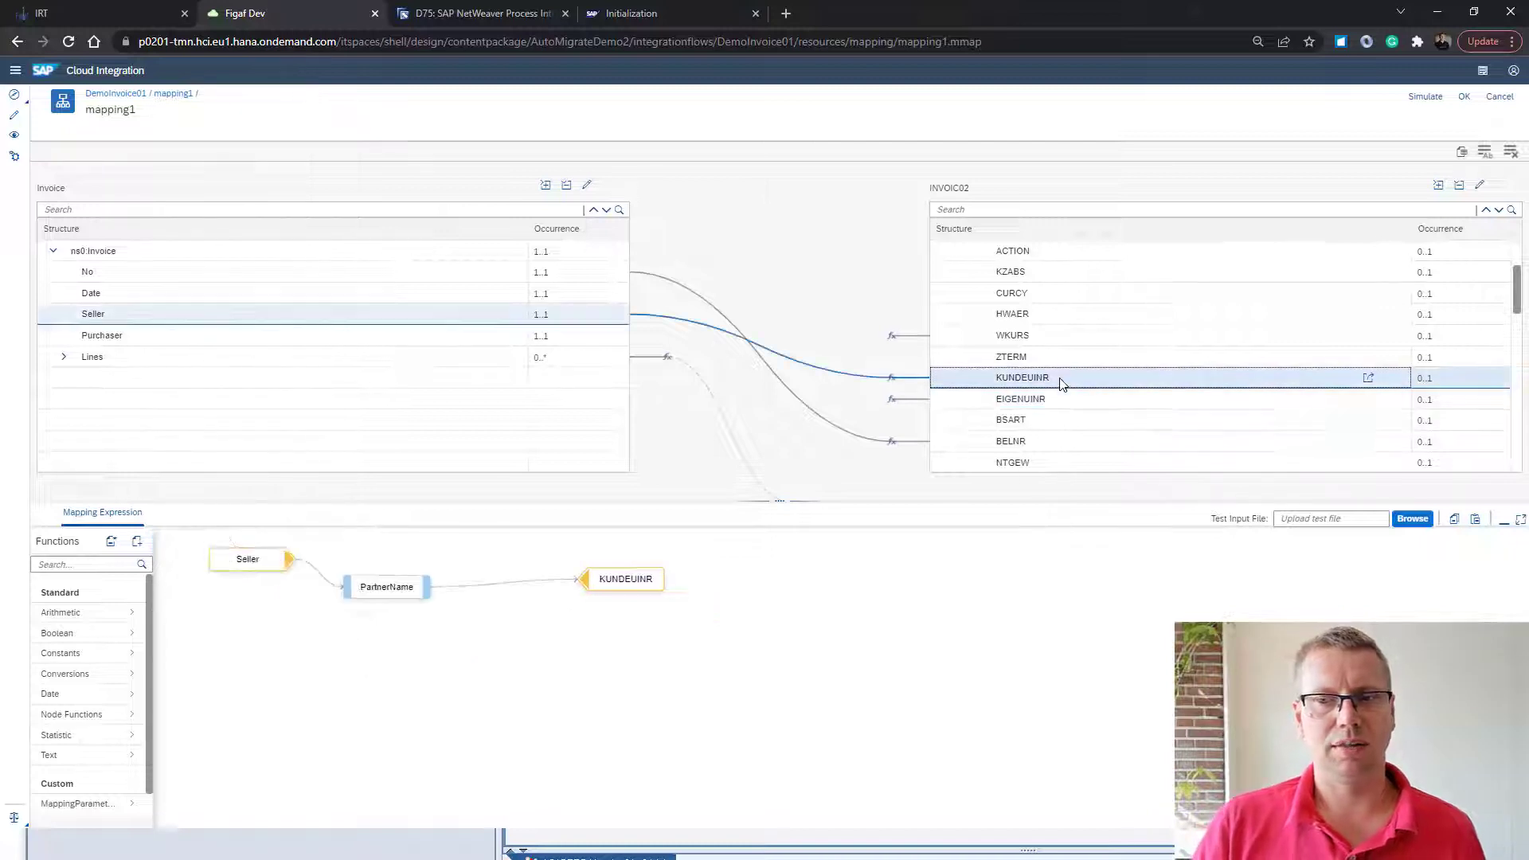
click(1058, 382)
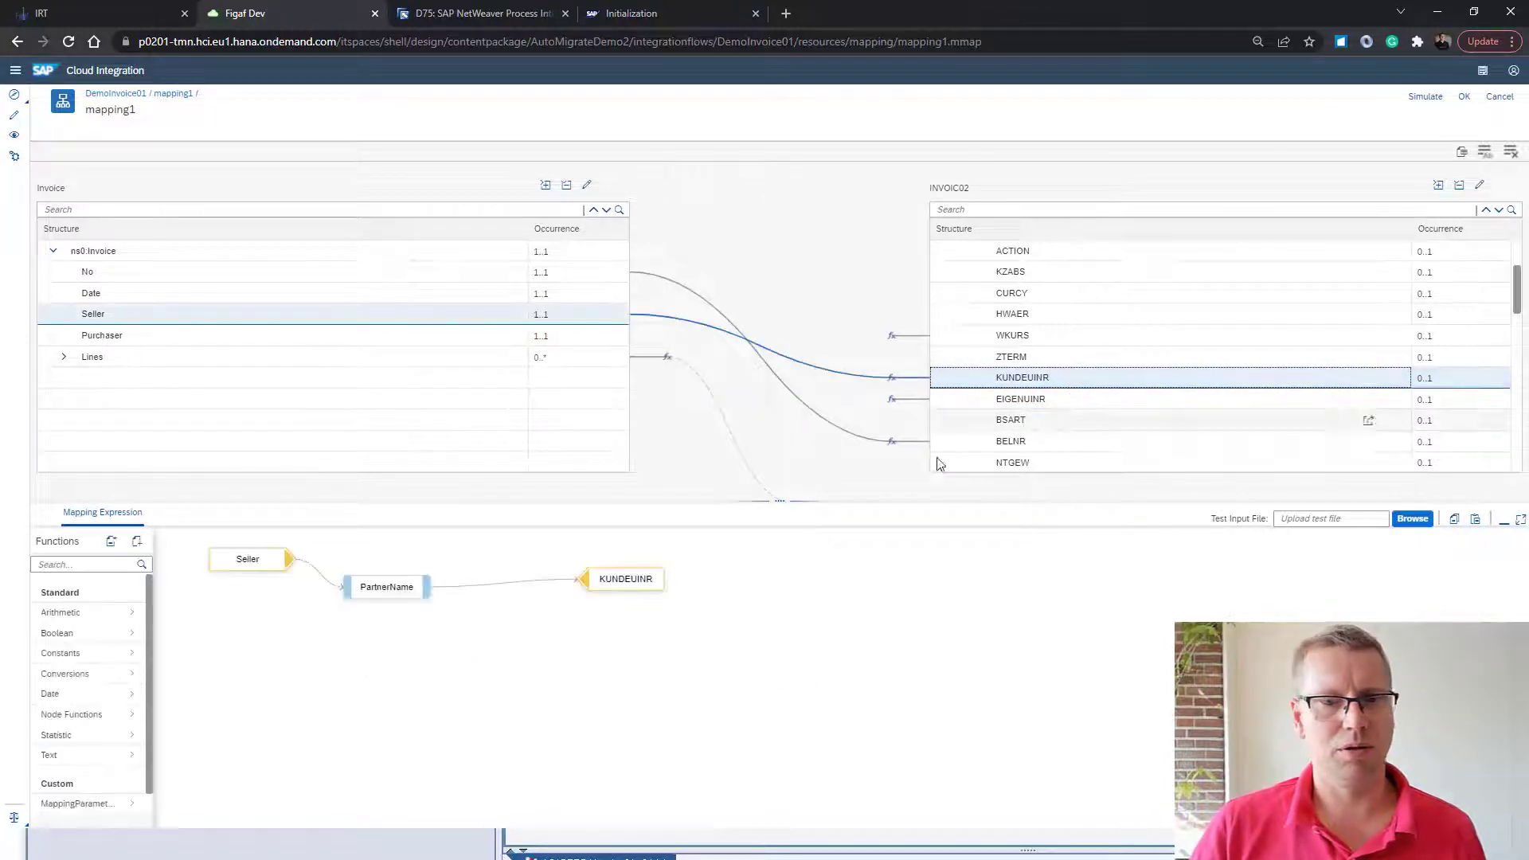
click(395, 591)
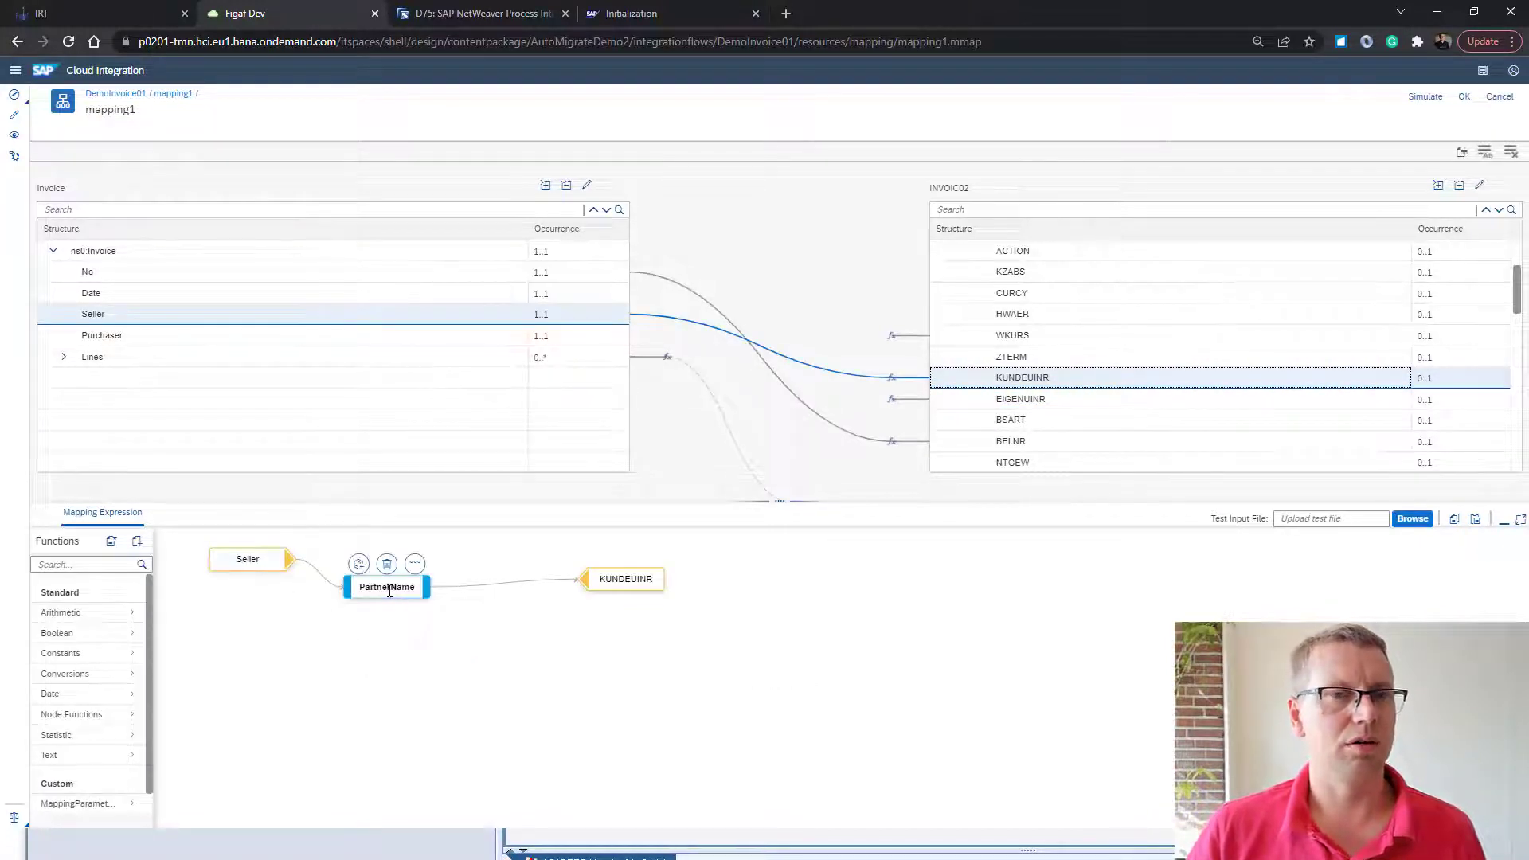
click(415, 563)
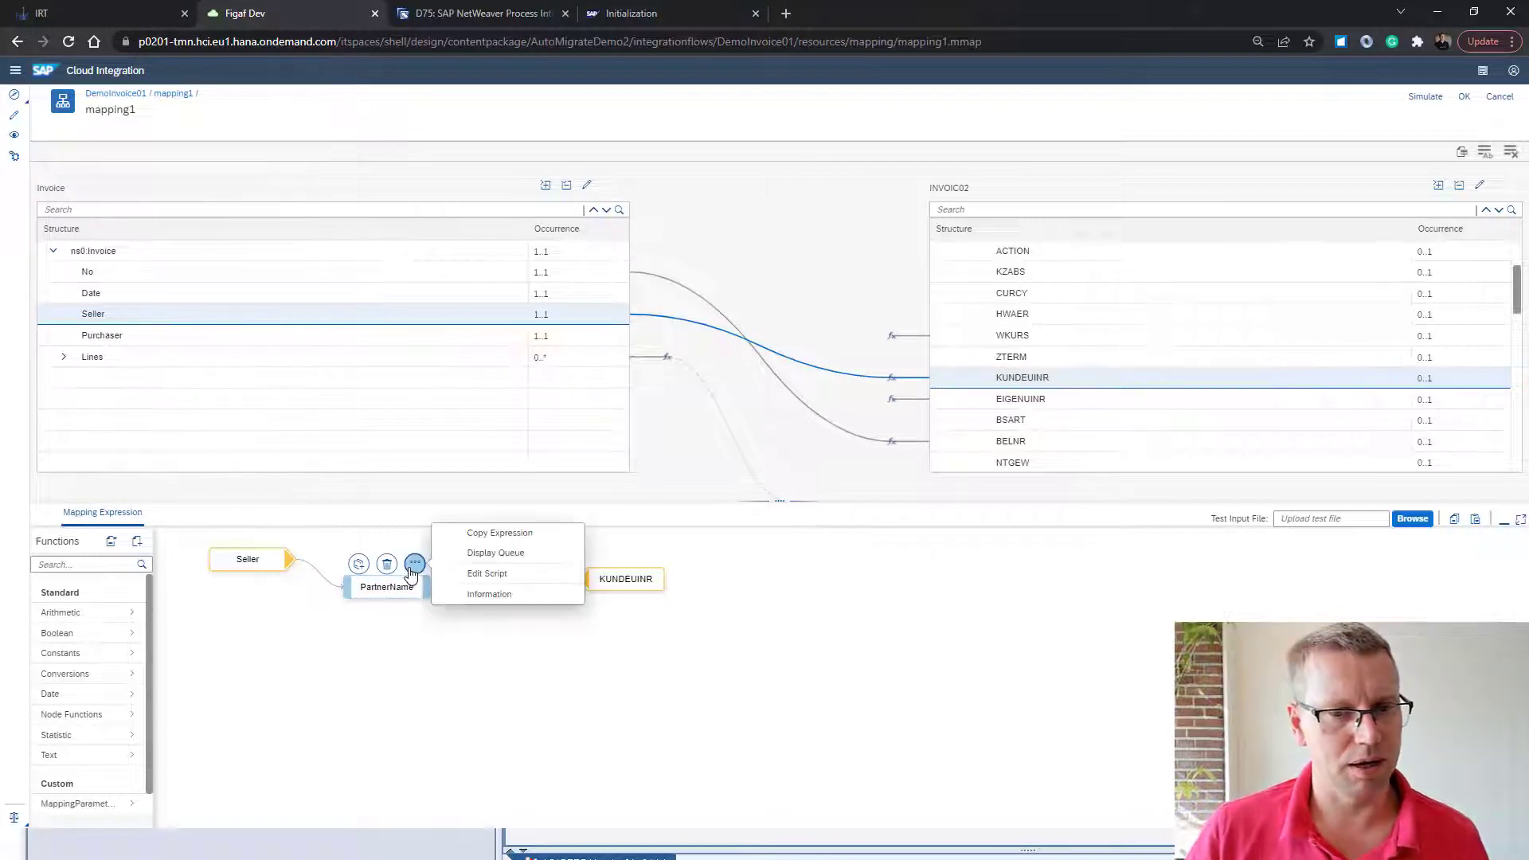
click(519, 573)
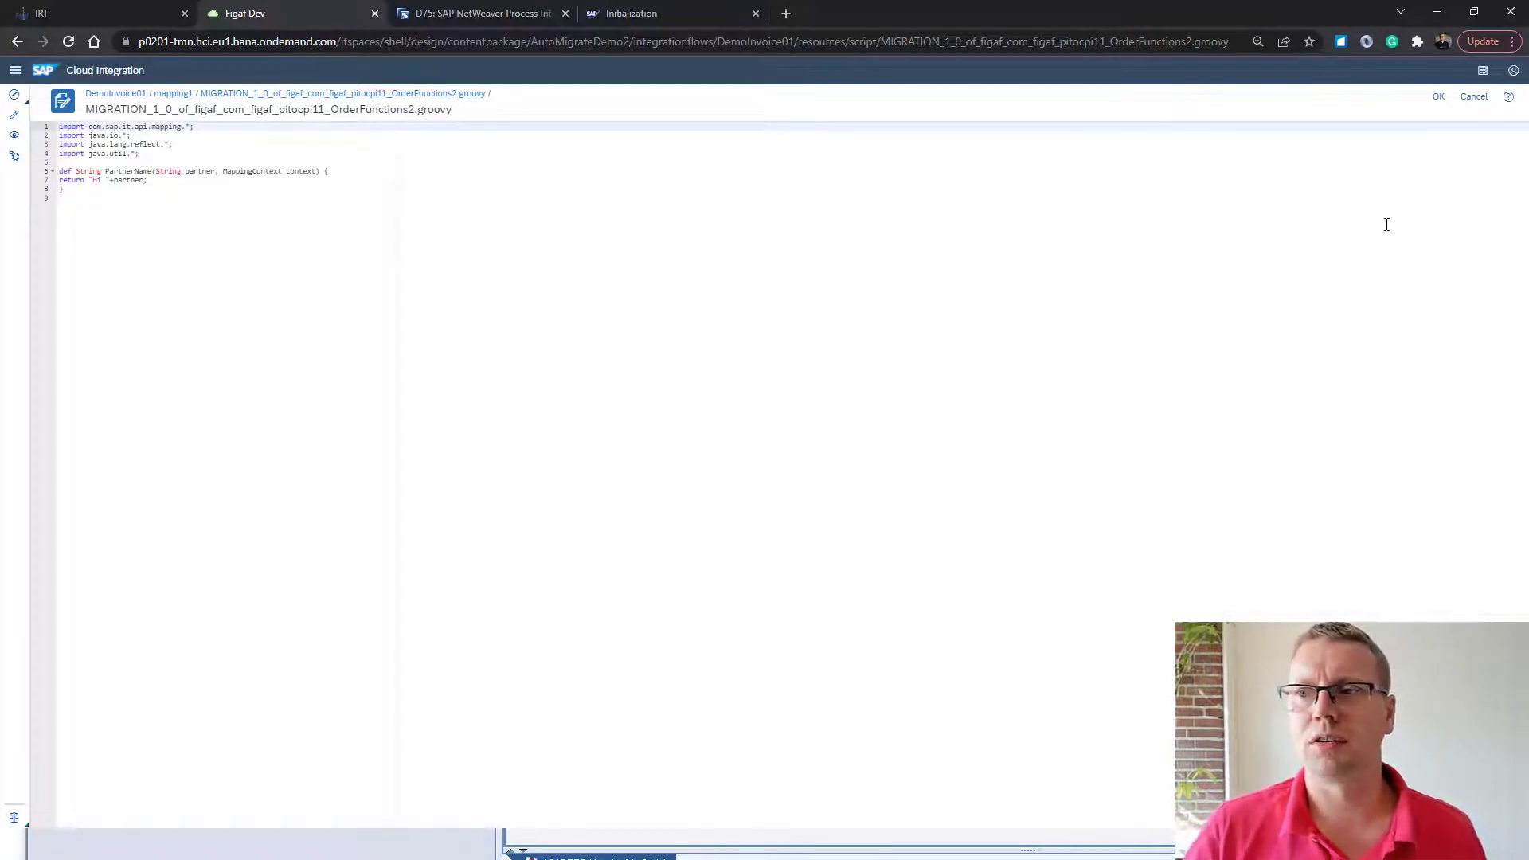
click(1439, 97)
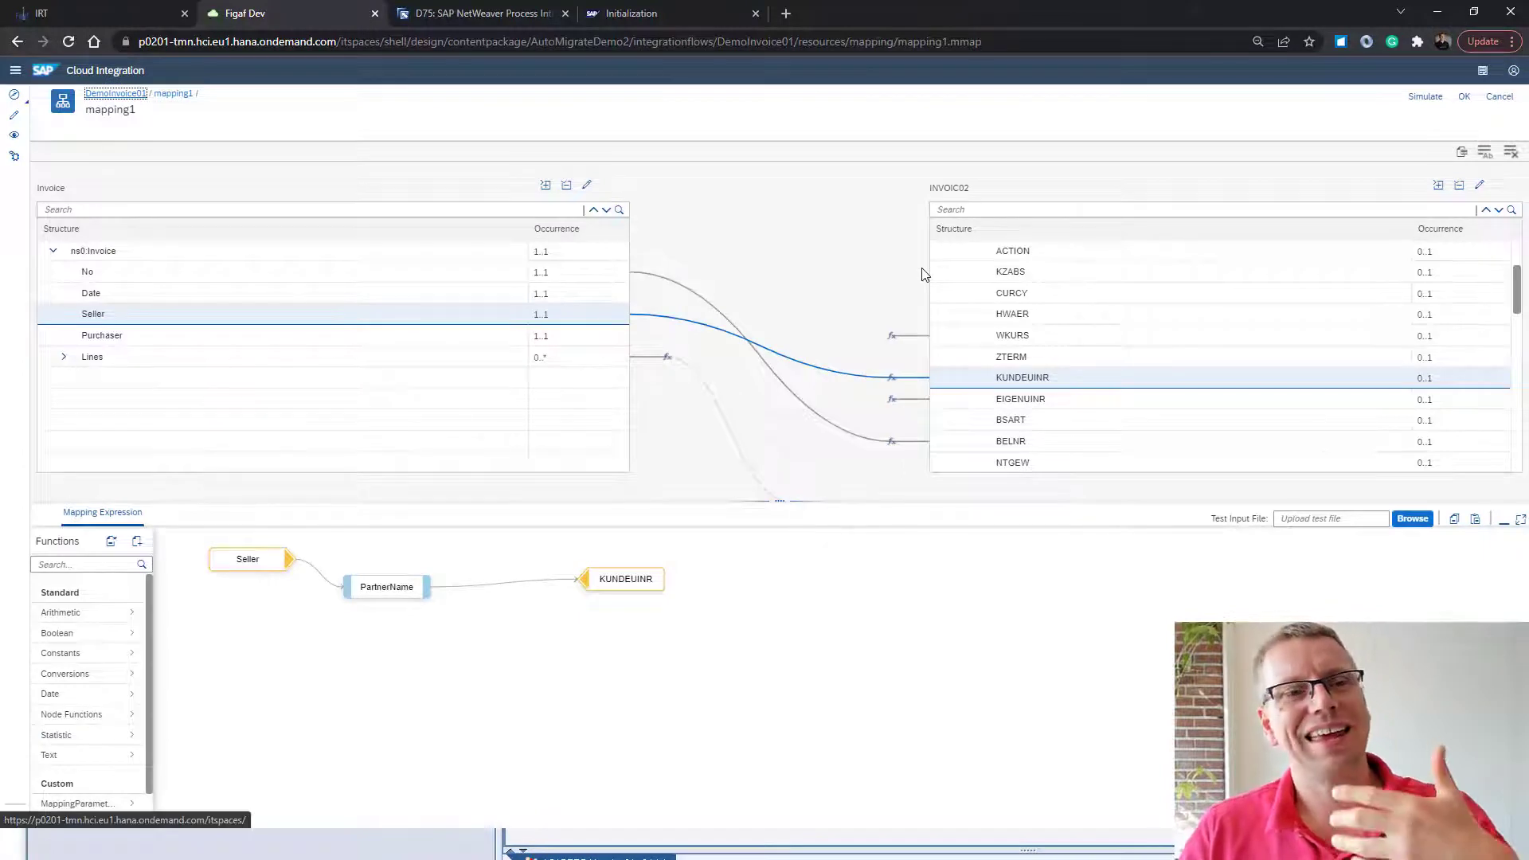
click(1463, 97)
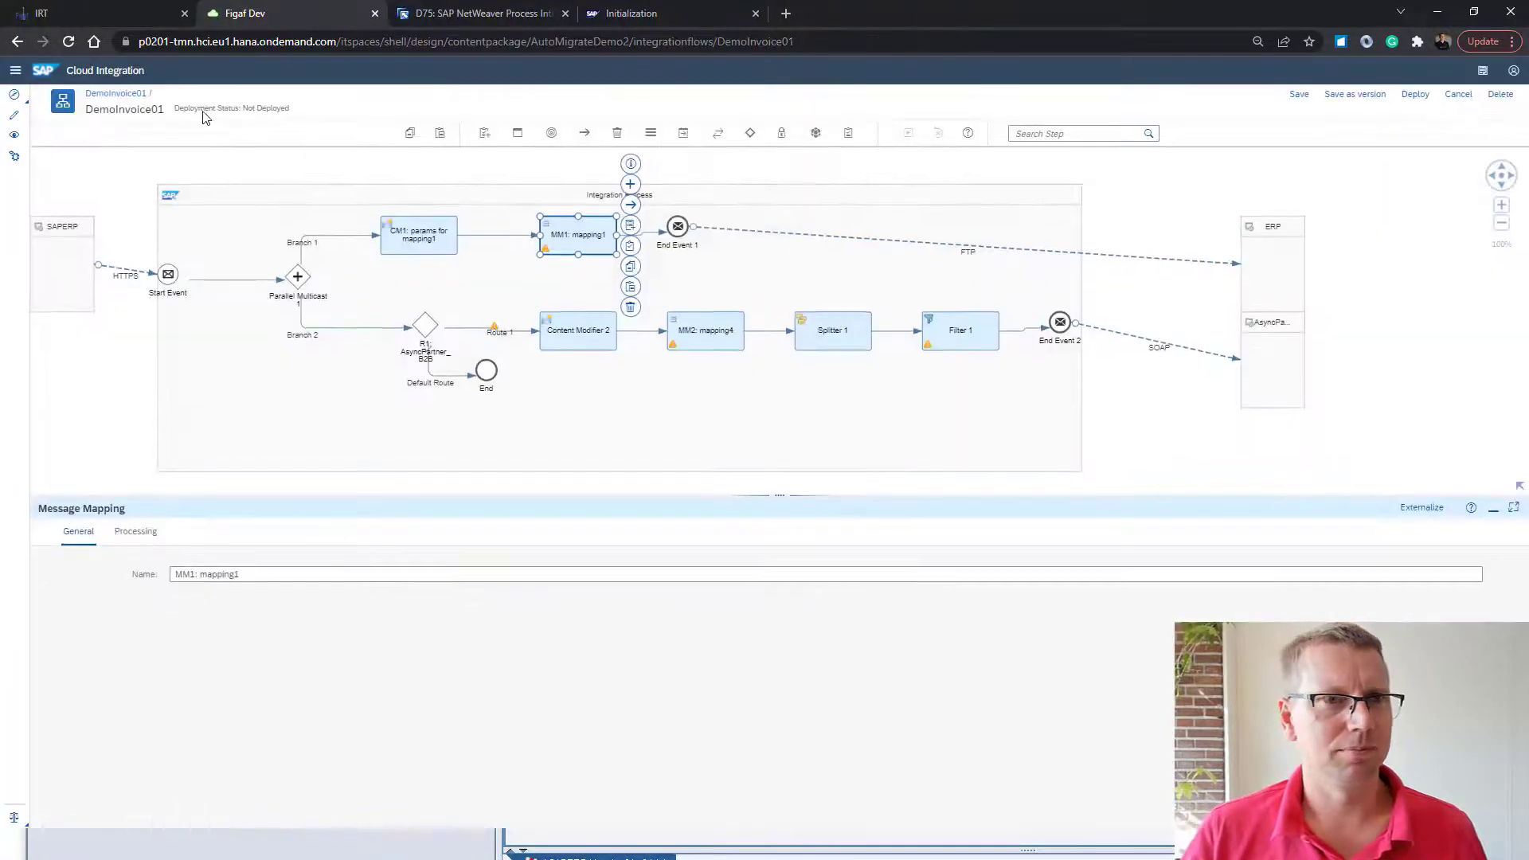
Examine the routing conditions of router R1 and the header, exchange property and message body settings of Content Modifier 2
click(559, 335)
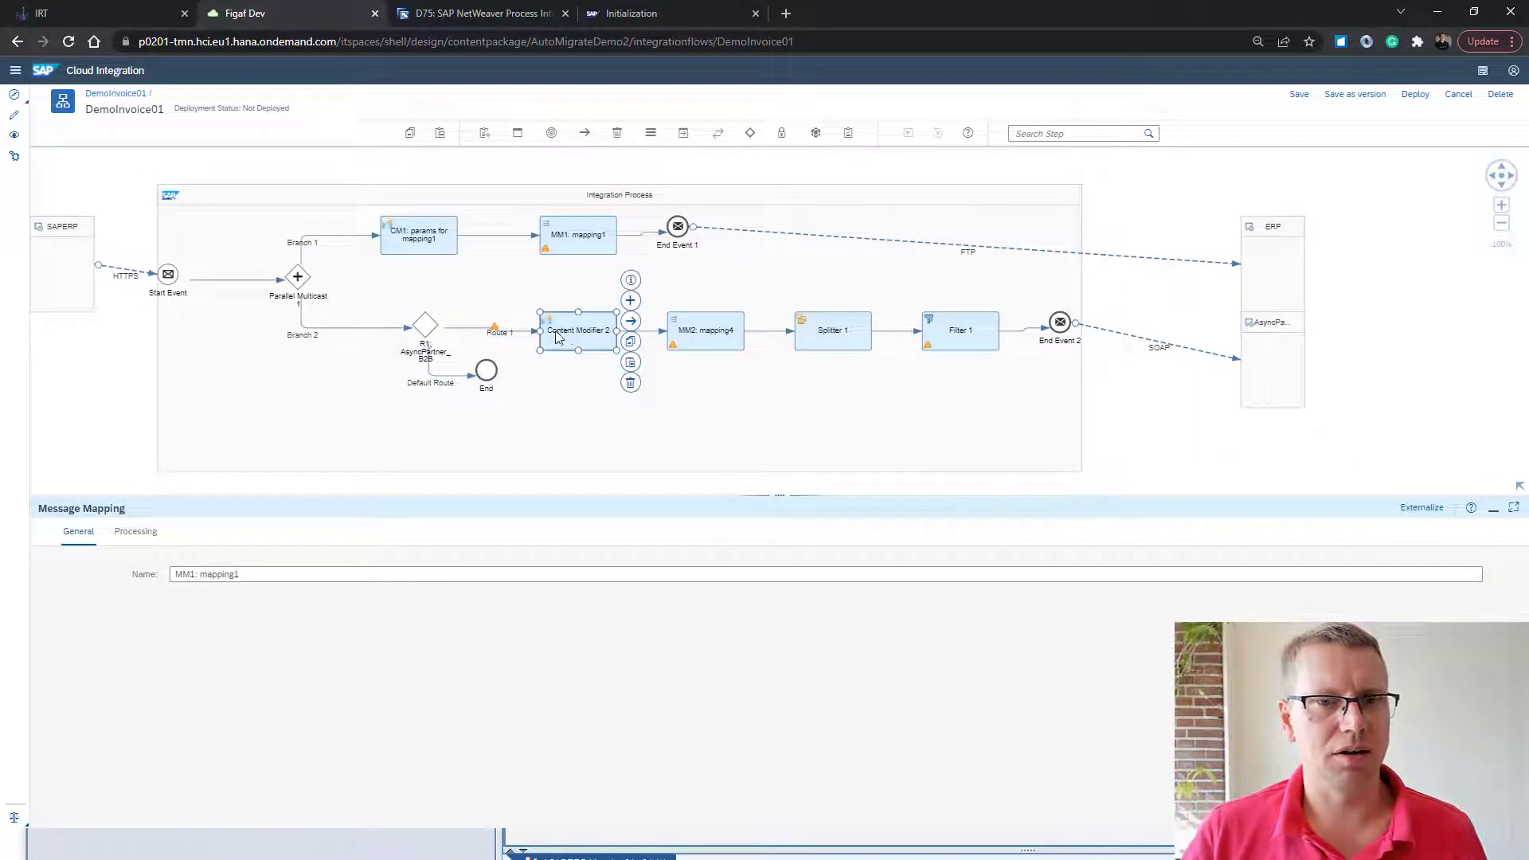
click(423, 334)
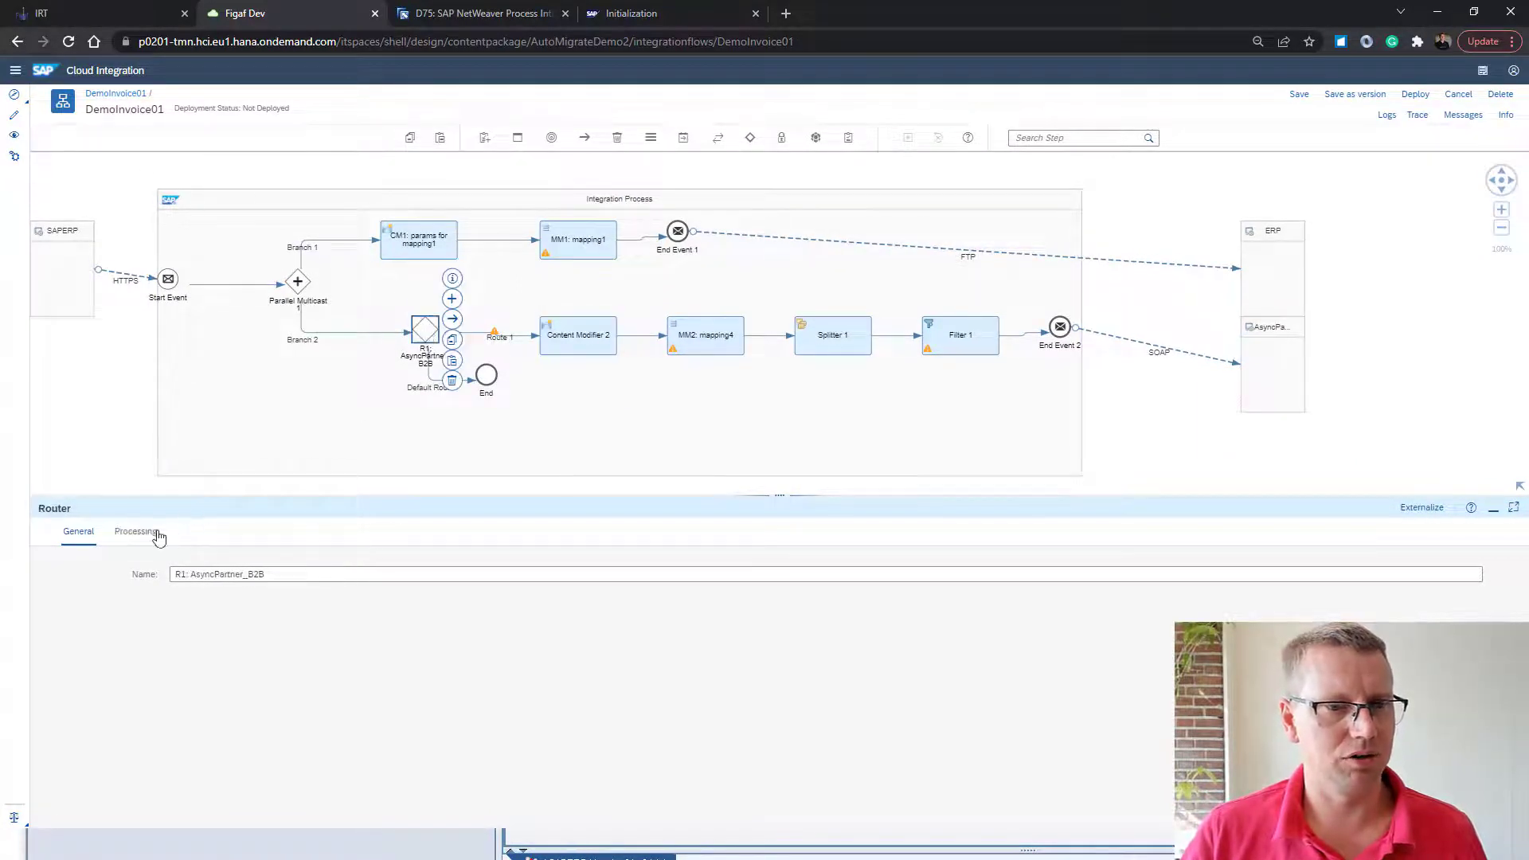
click(135, 532)
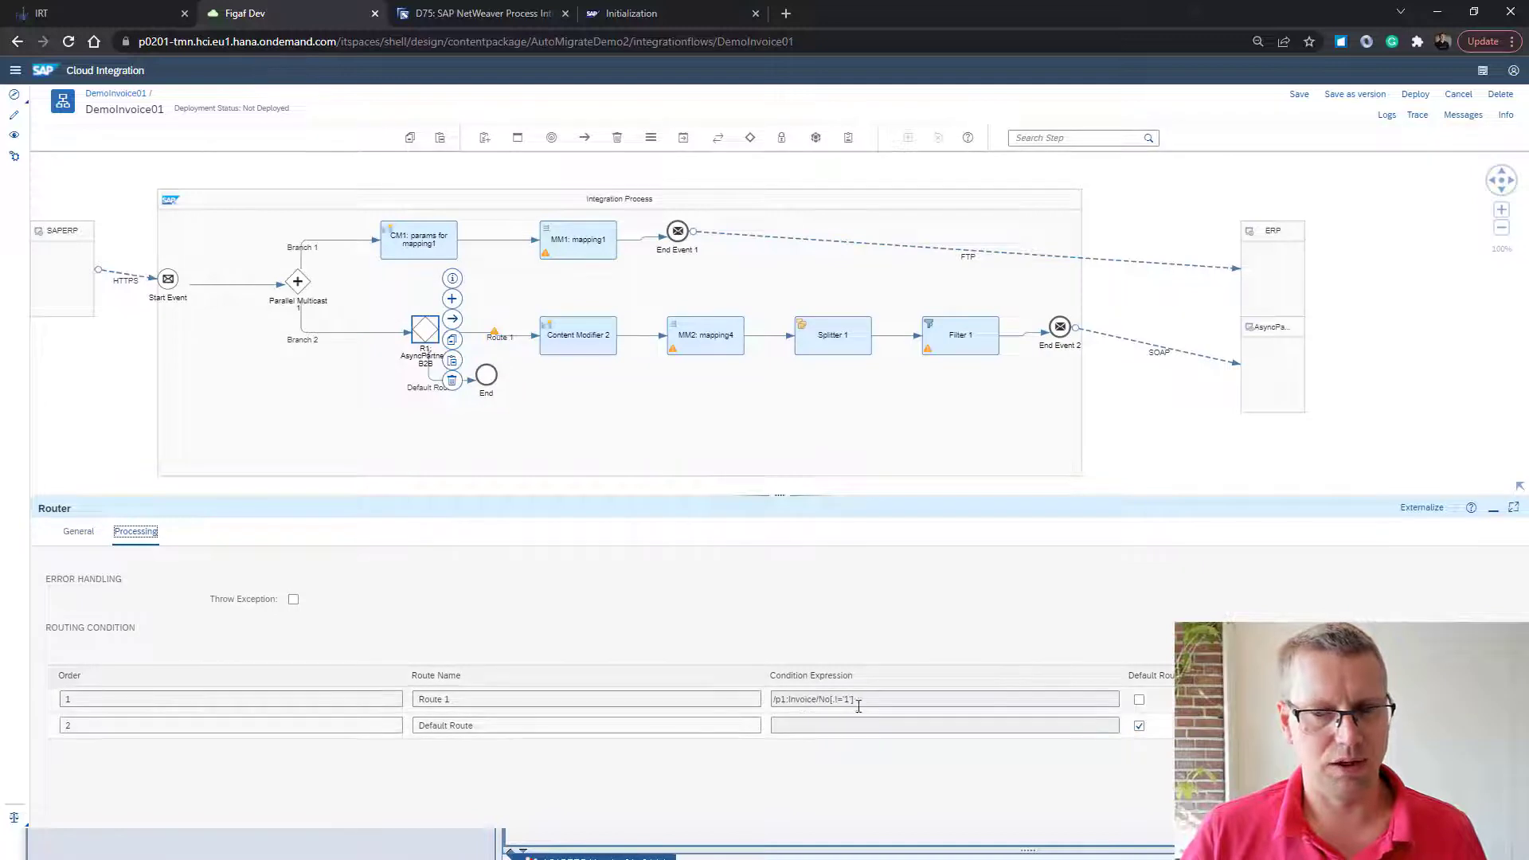
click(578, 351)
click(180, 535)
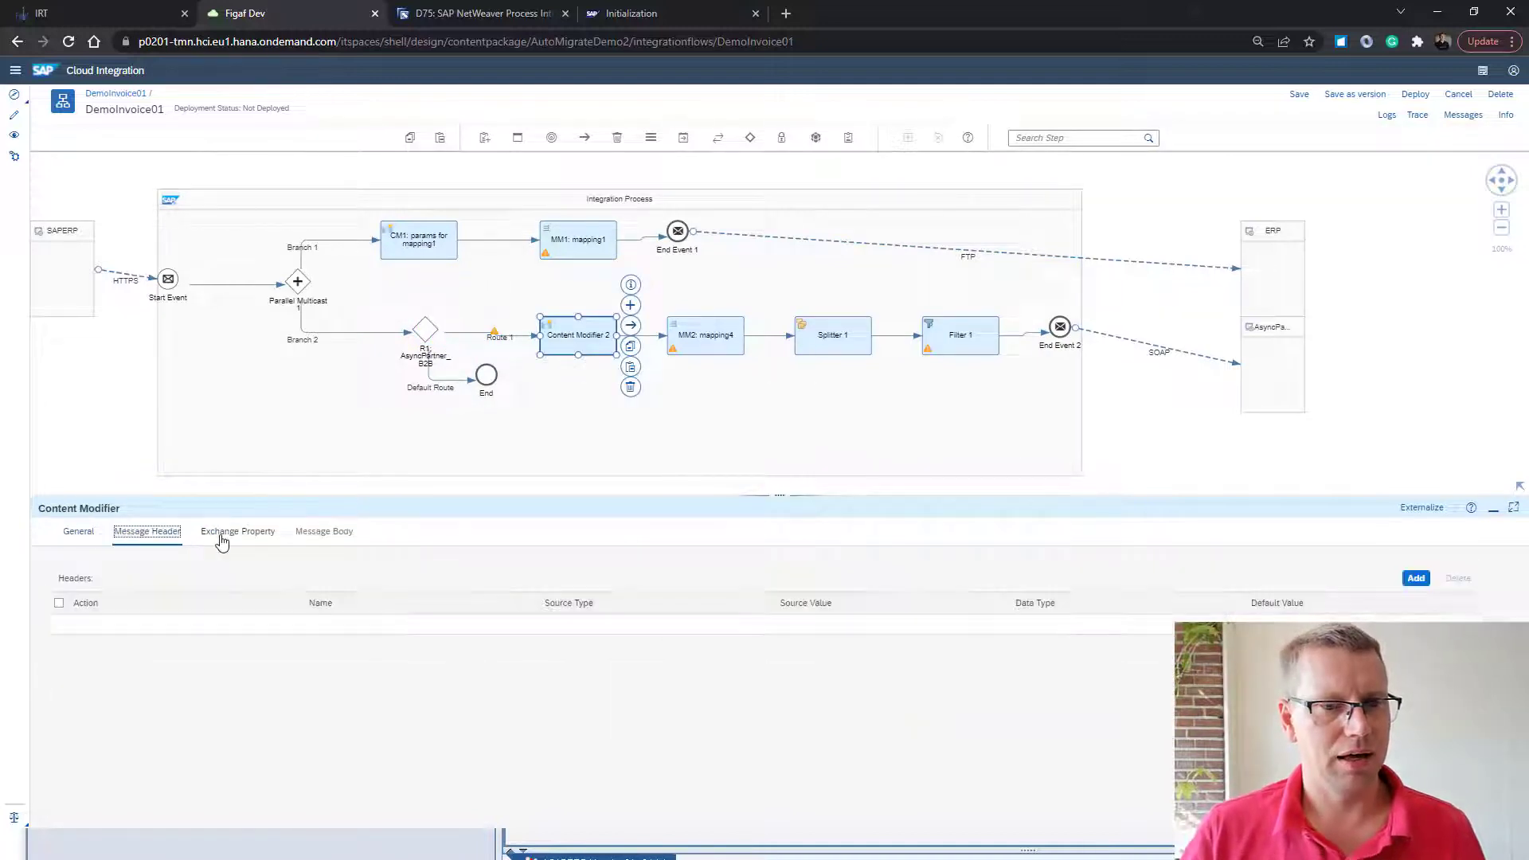
click(224, 538)
click(307, 534)
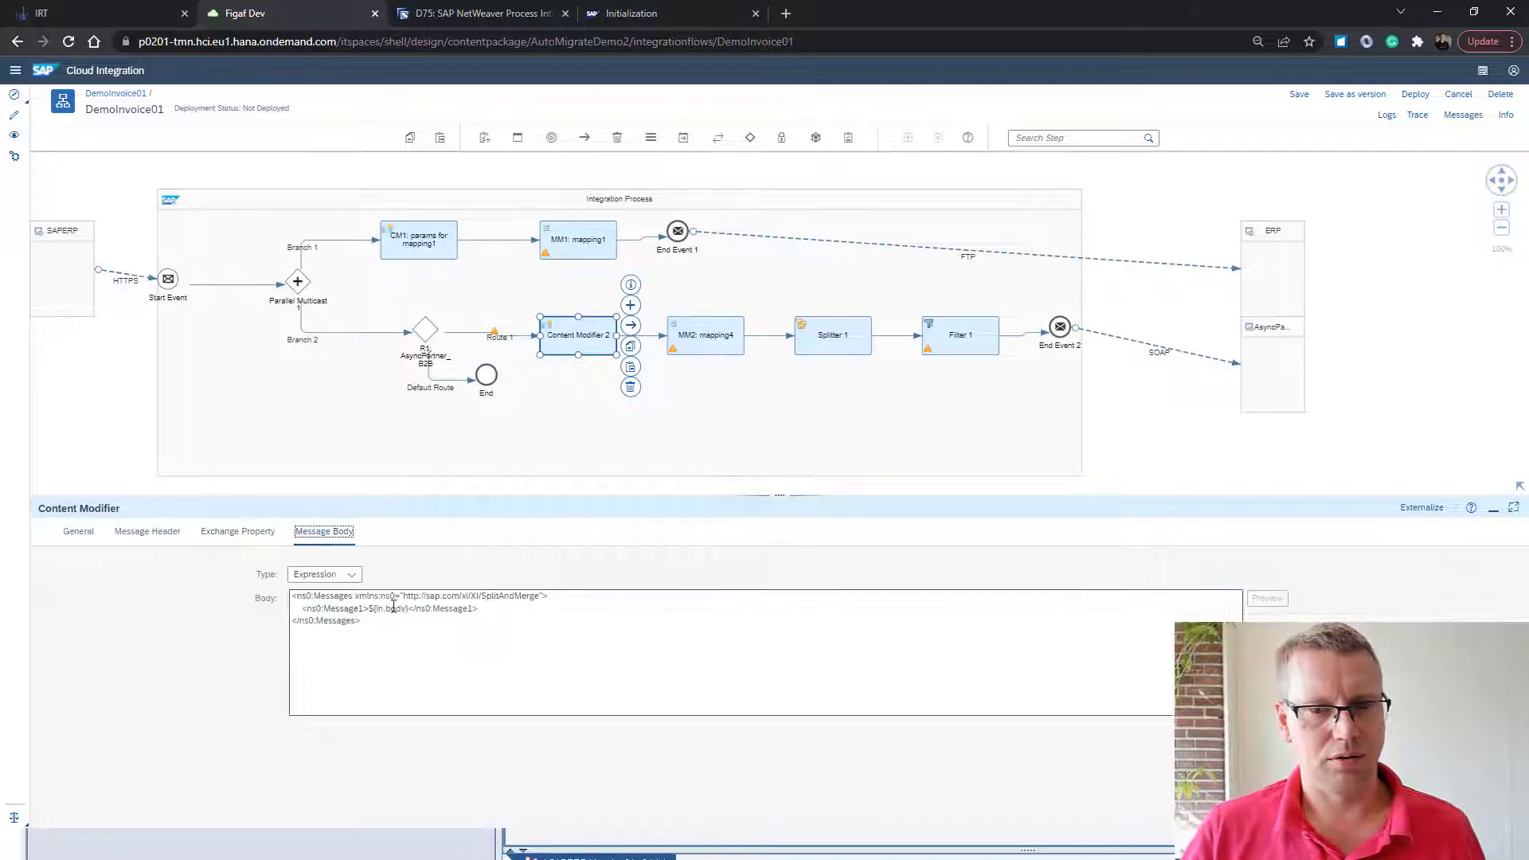
Review message mapping MM2, the processing settings of Splitter 1, and Filter 1
click(692, 345)
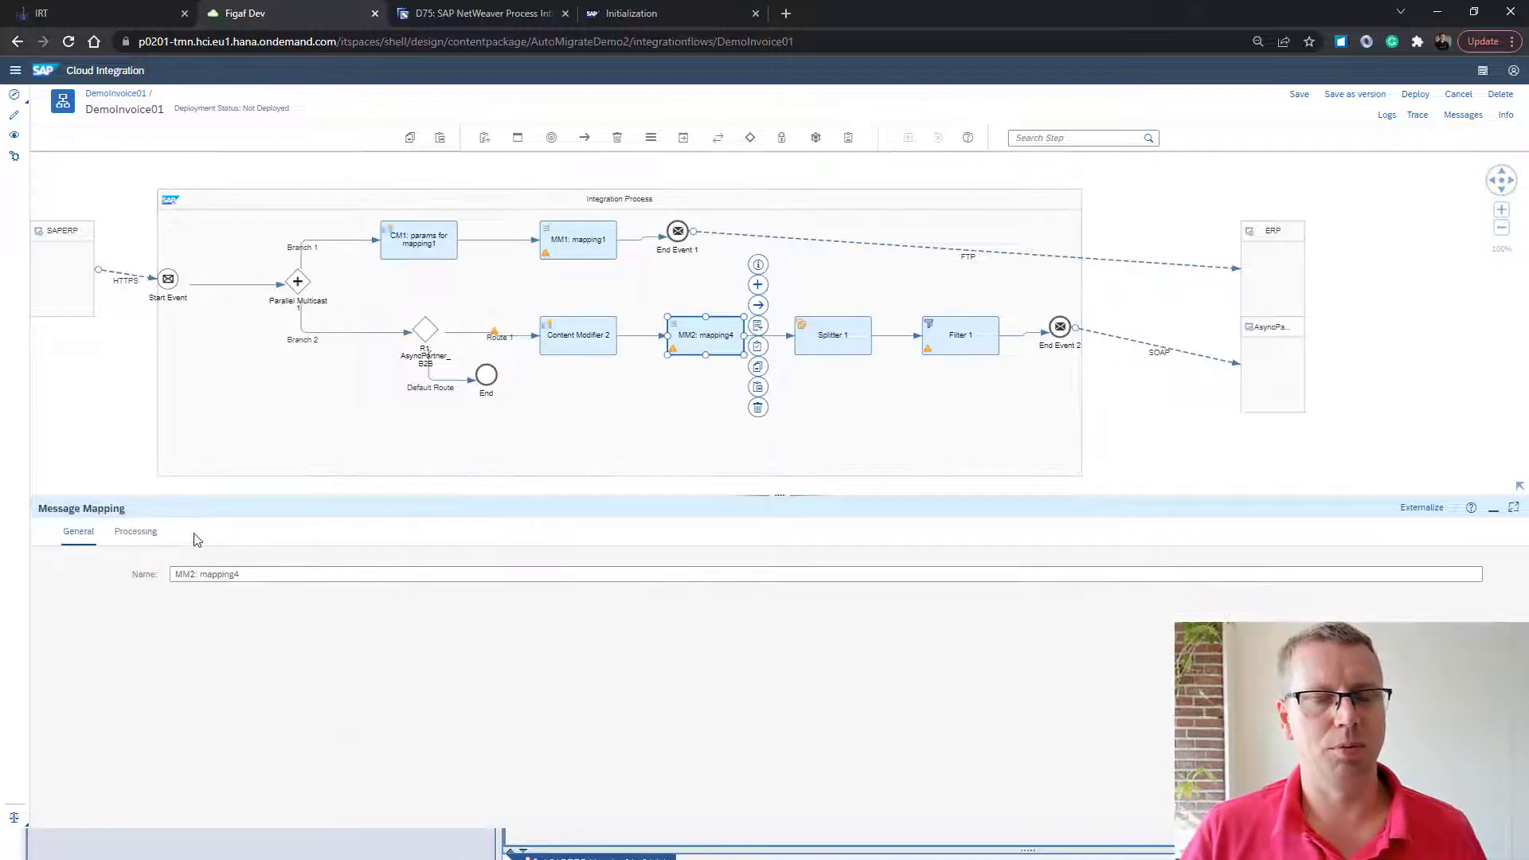
click(845, 343)
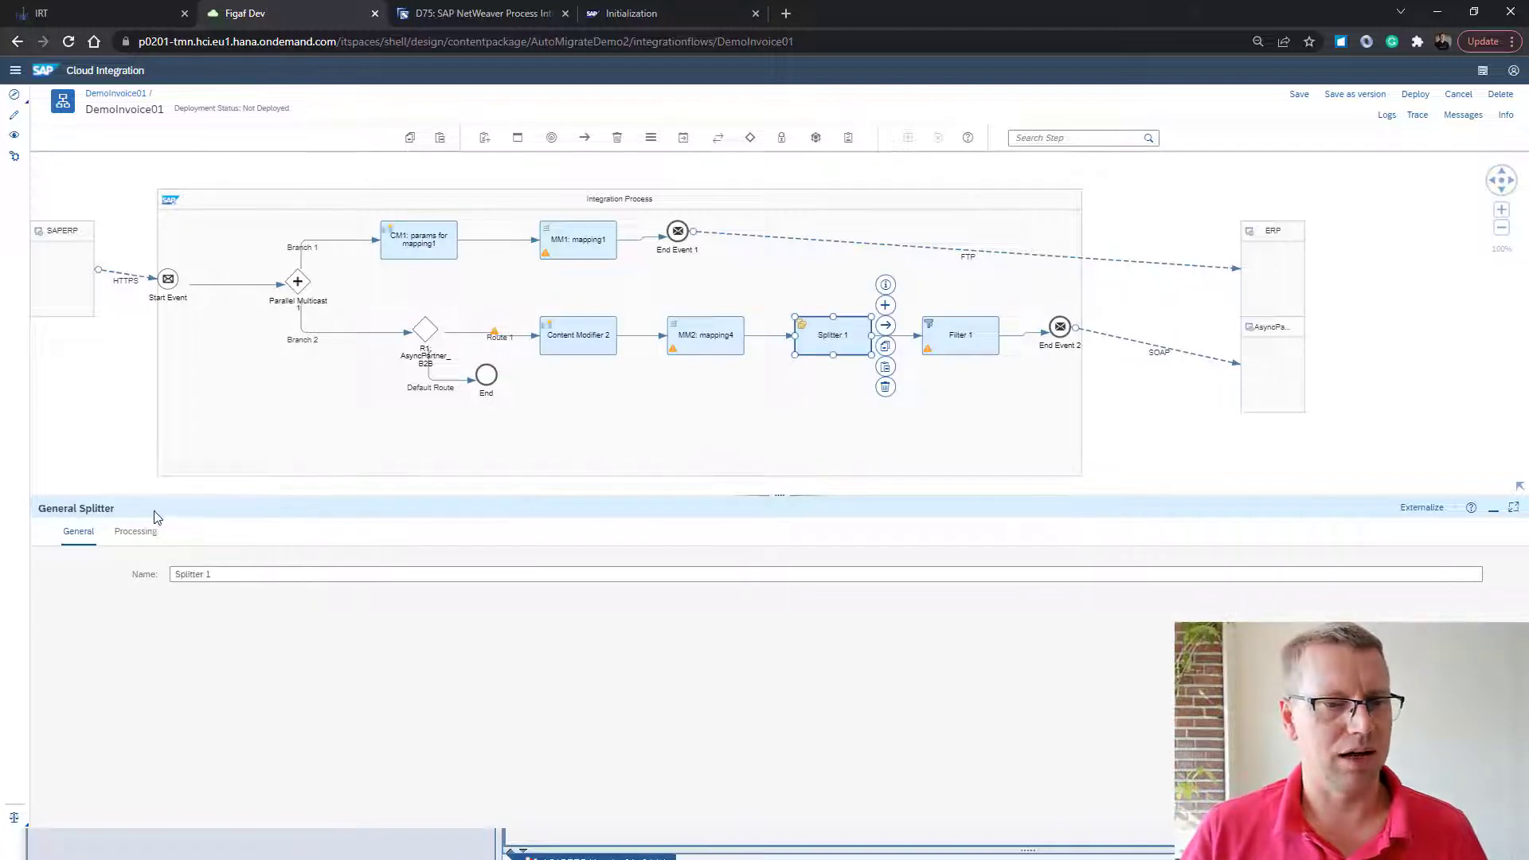
click(137, 533)
click(980, 348)
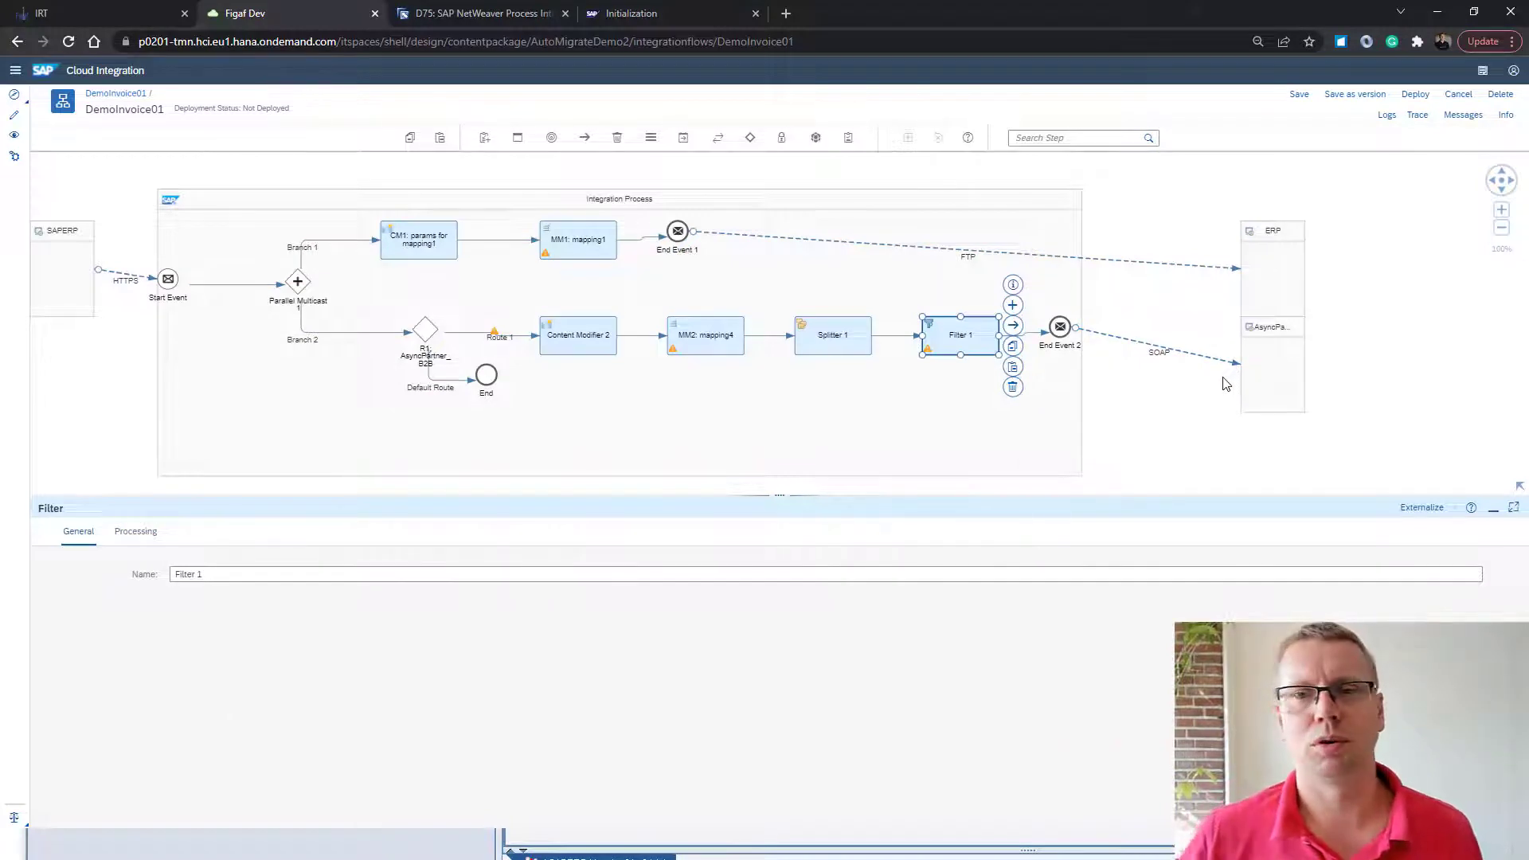
Save the iFlow as version 1.0.1 and deploy it
click(1364, 94)
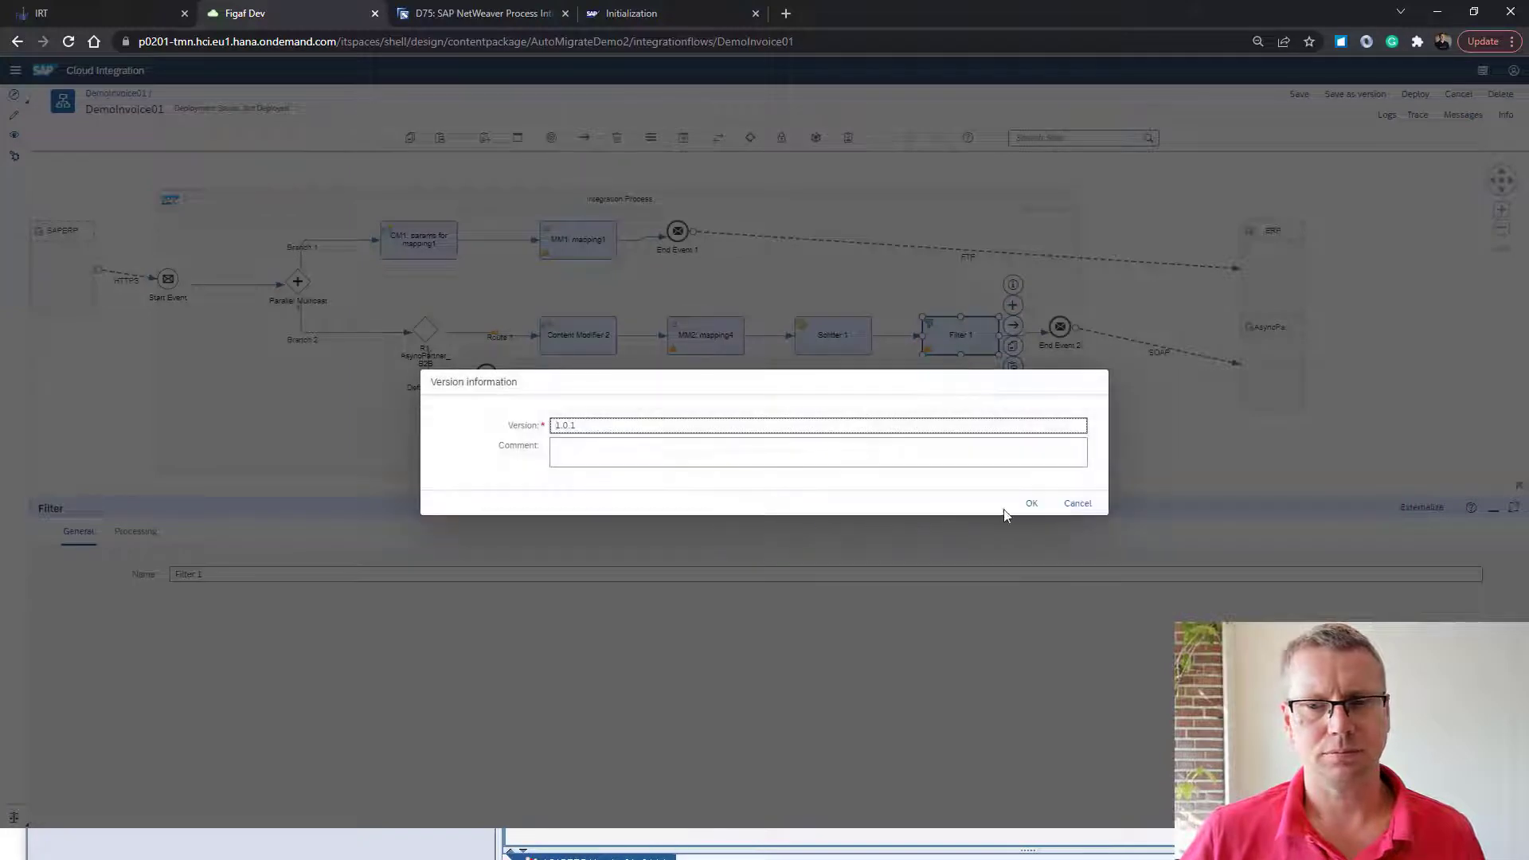
click(1021, 512)
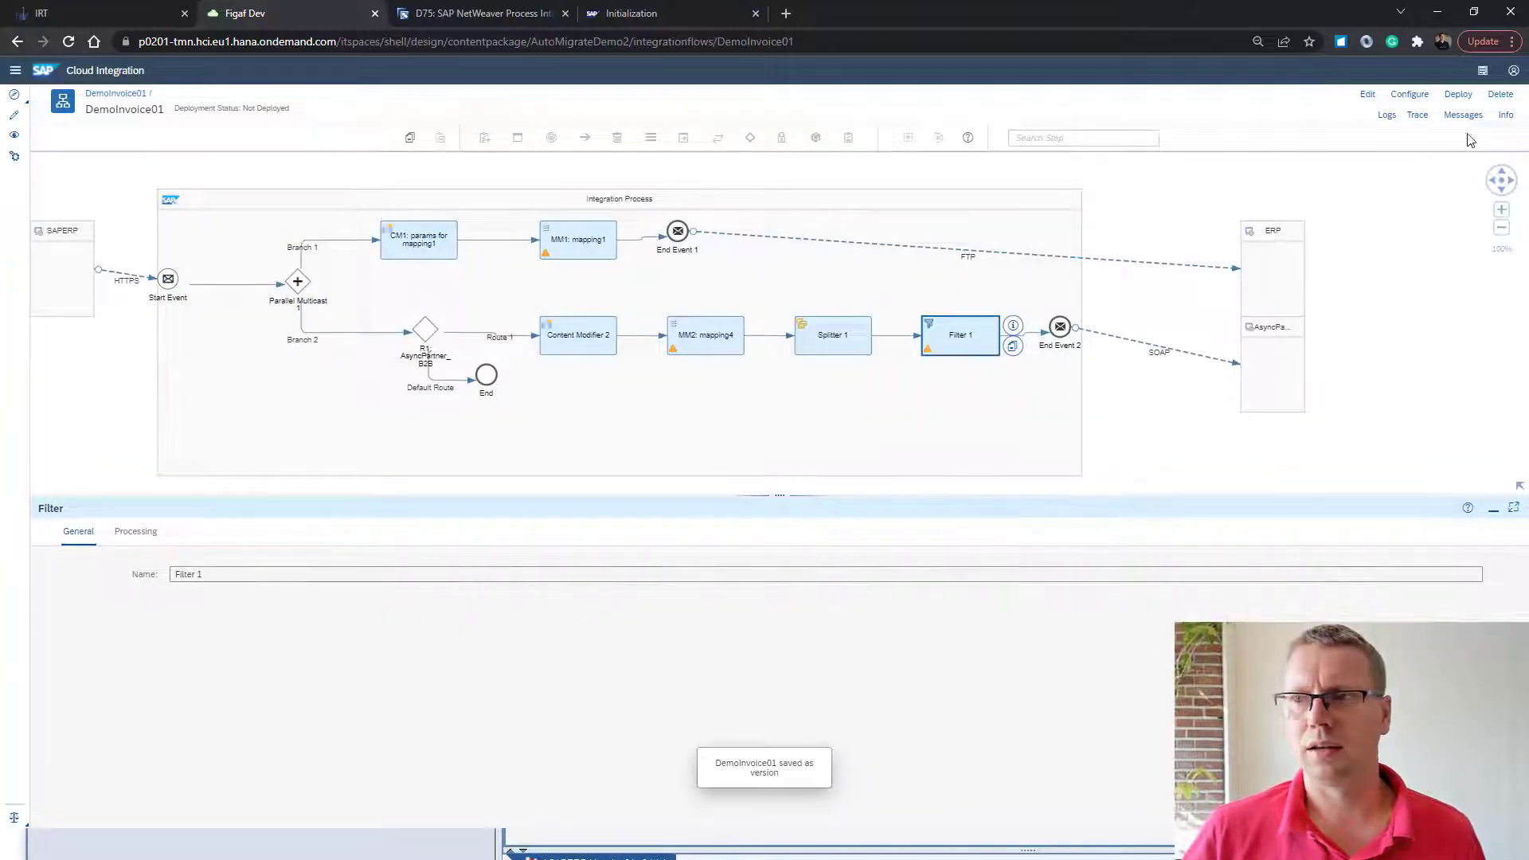
click(1459, 94)
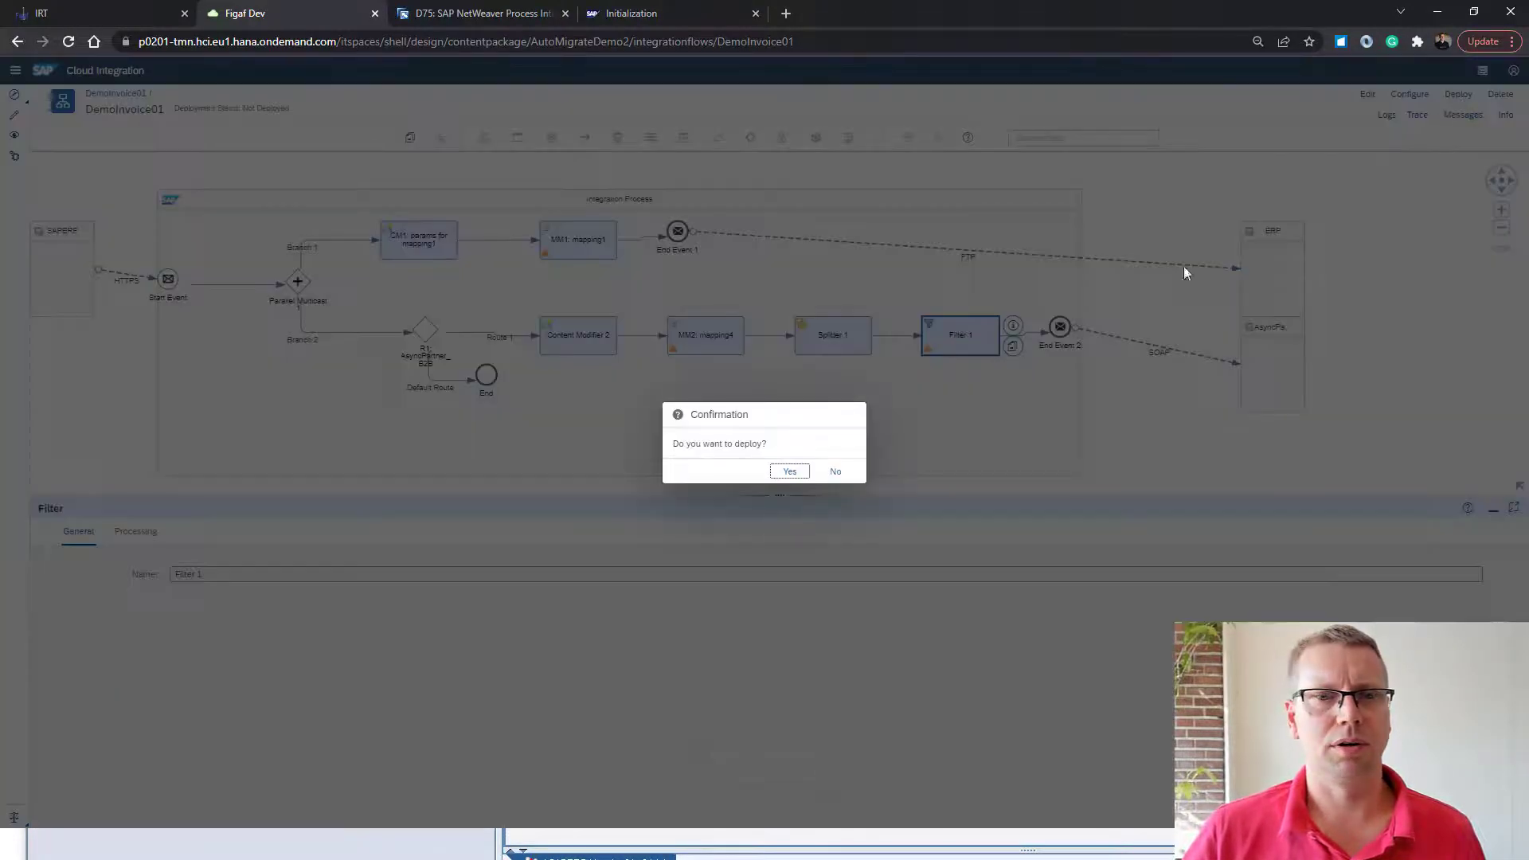
click(791, 472)
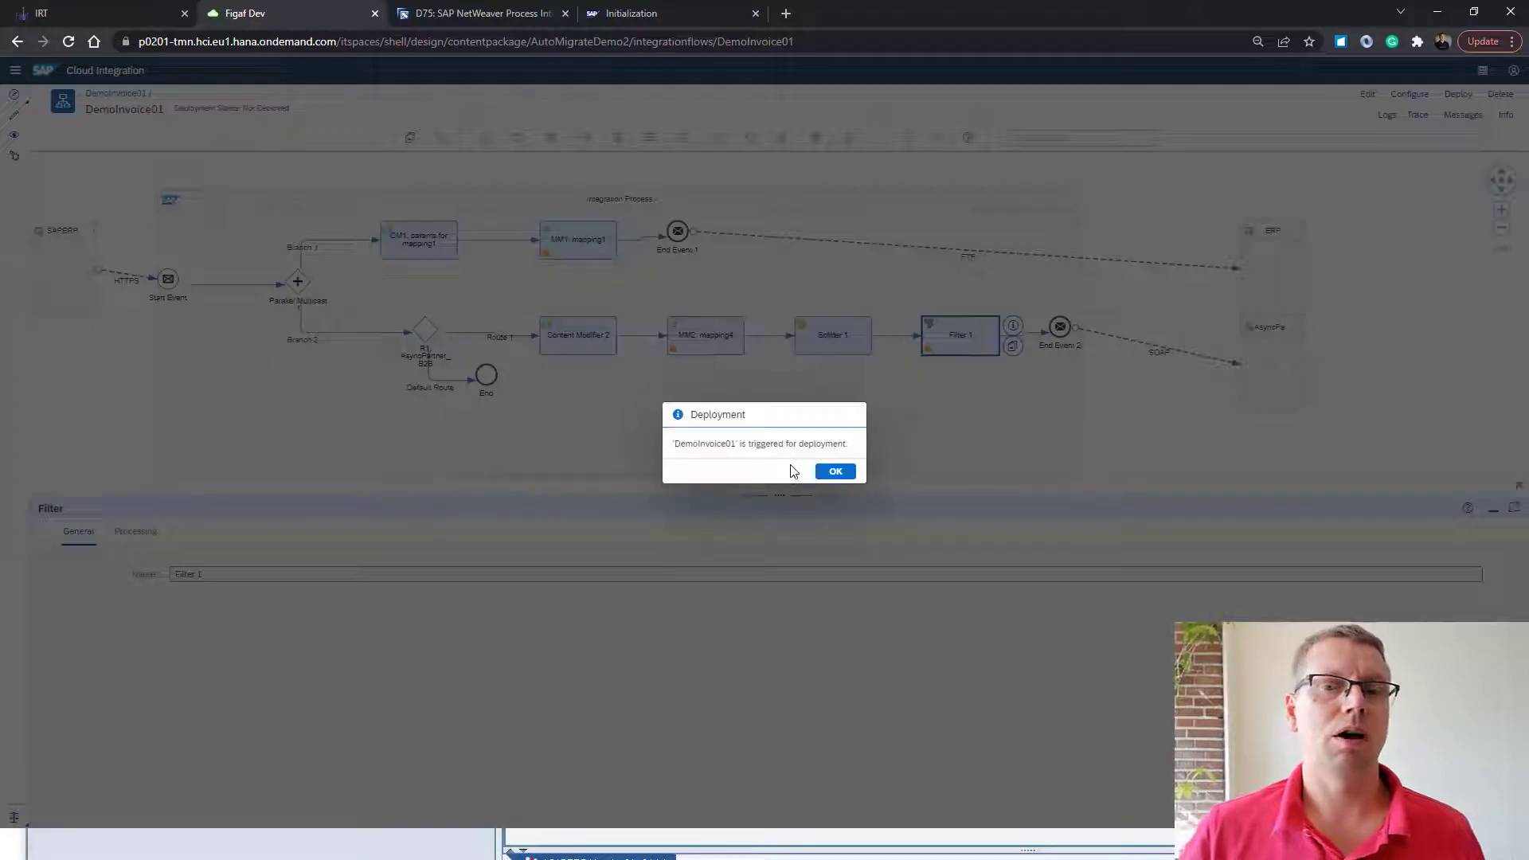
click(838, 472)
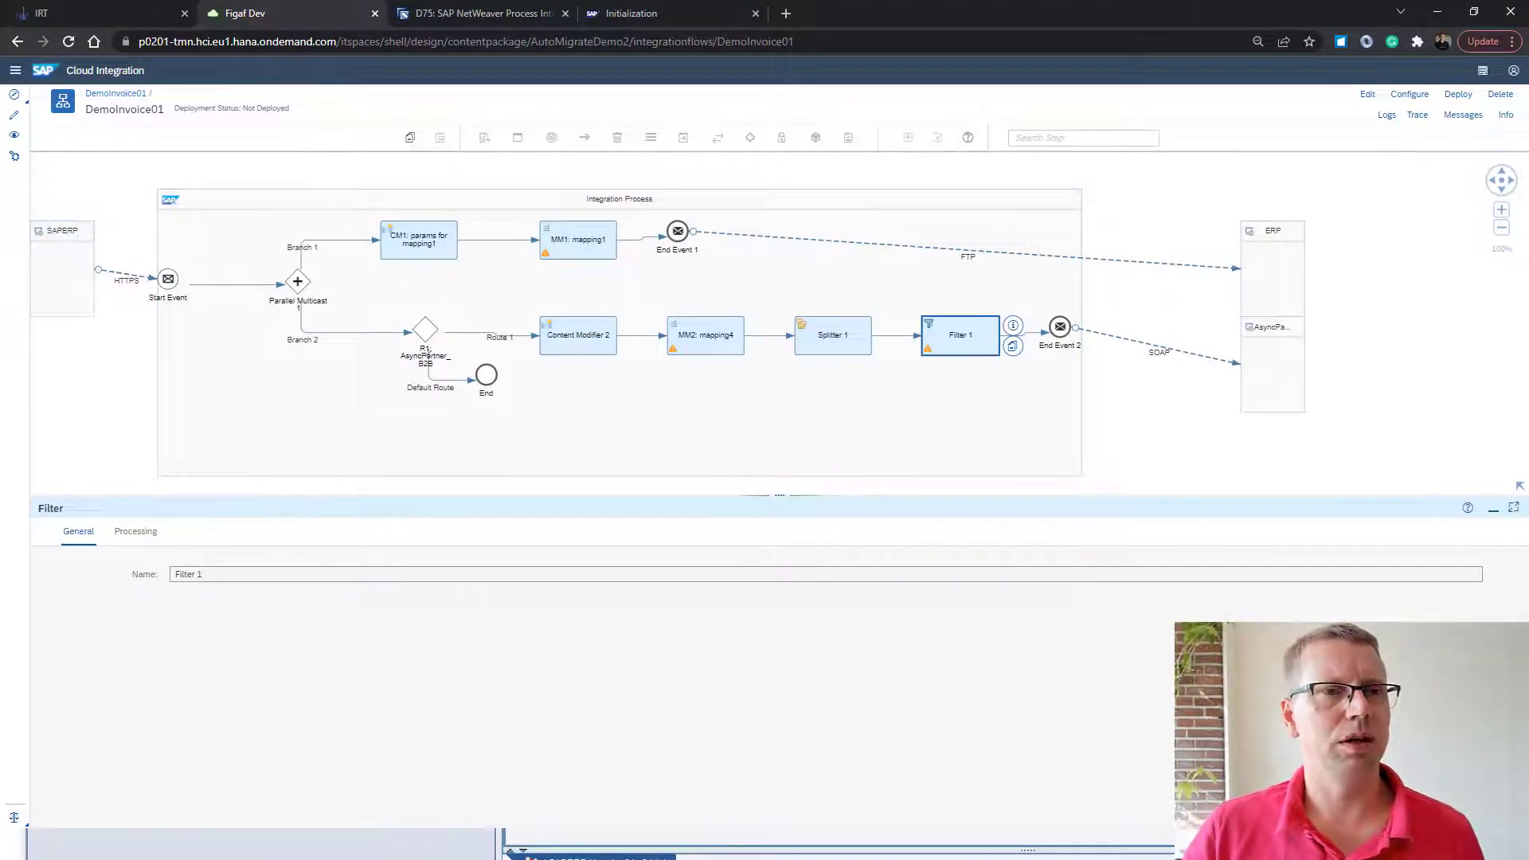
Switch to Figaf and synchronize the tracked objects of agent p0201 for packages FasterSAPCPI and AutoMigrateDemo2
click(145, 23)
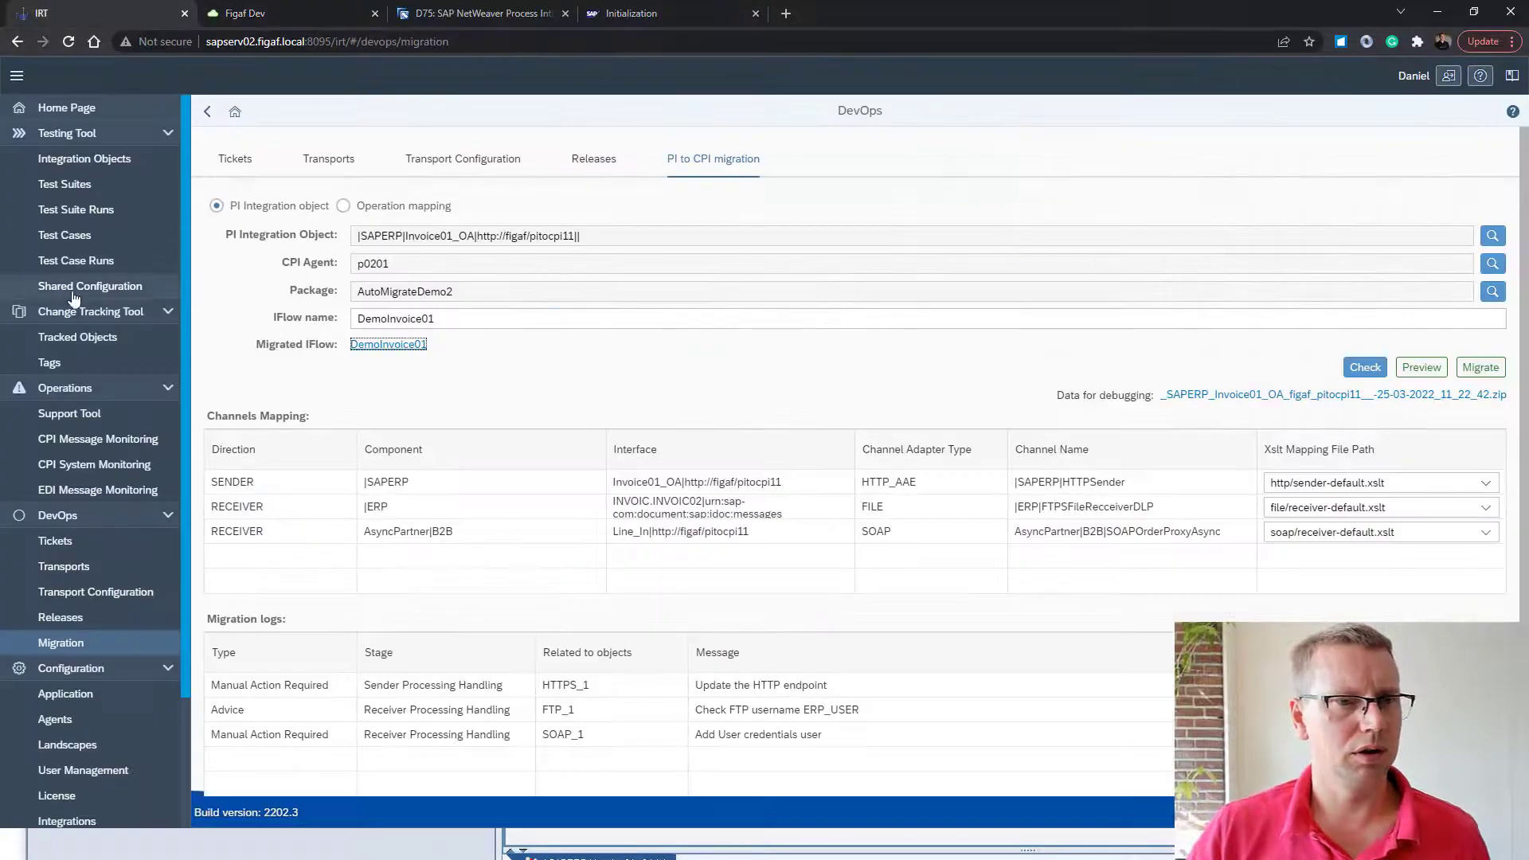
click(88, 349)
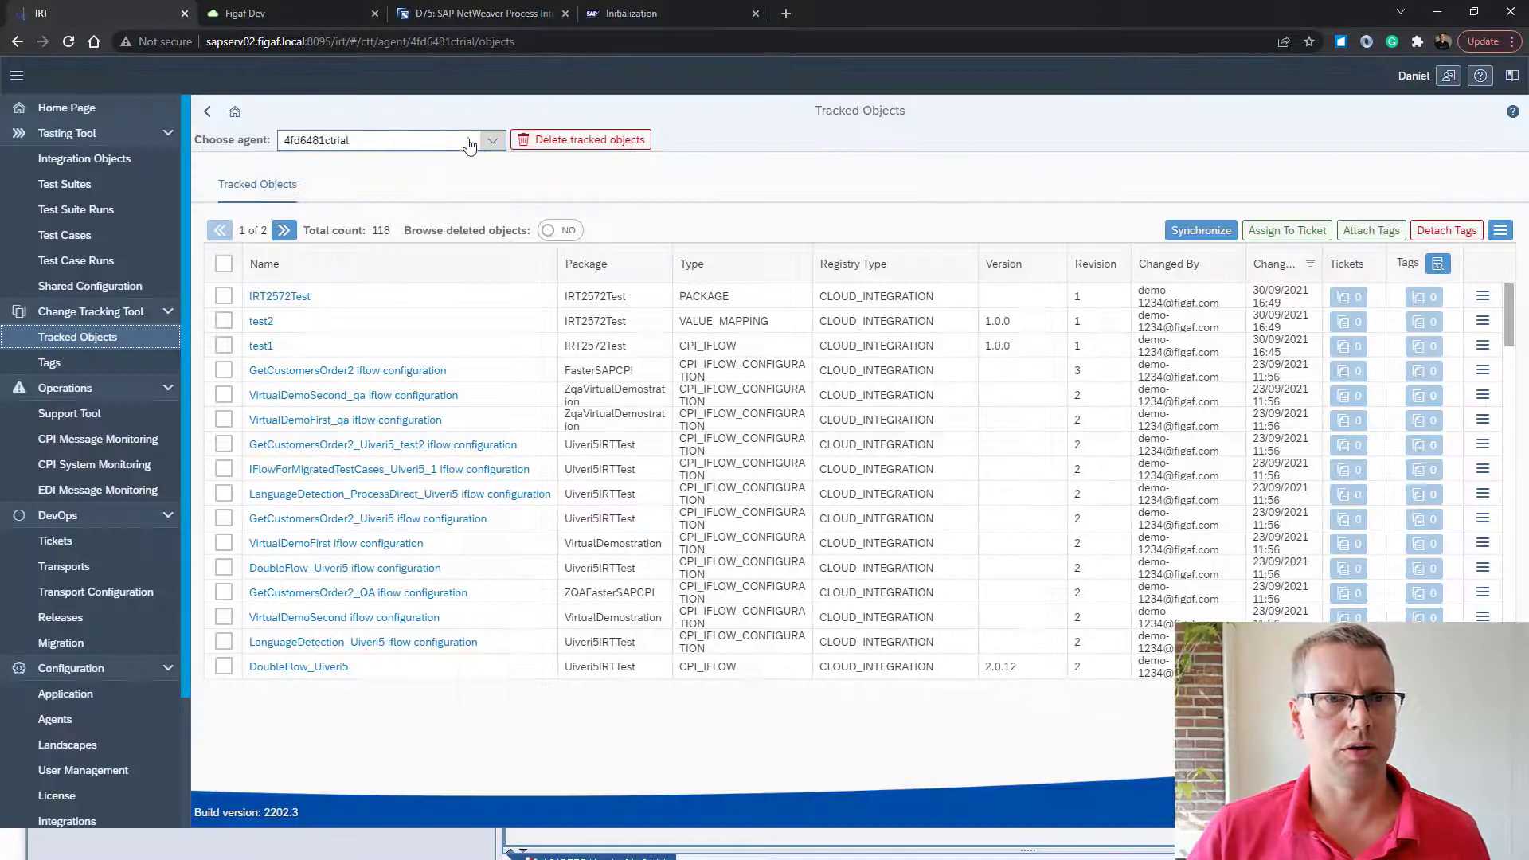
click(469, 143)
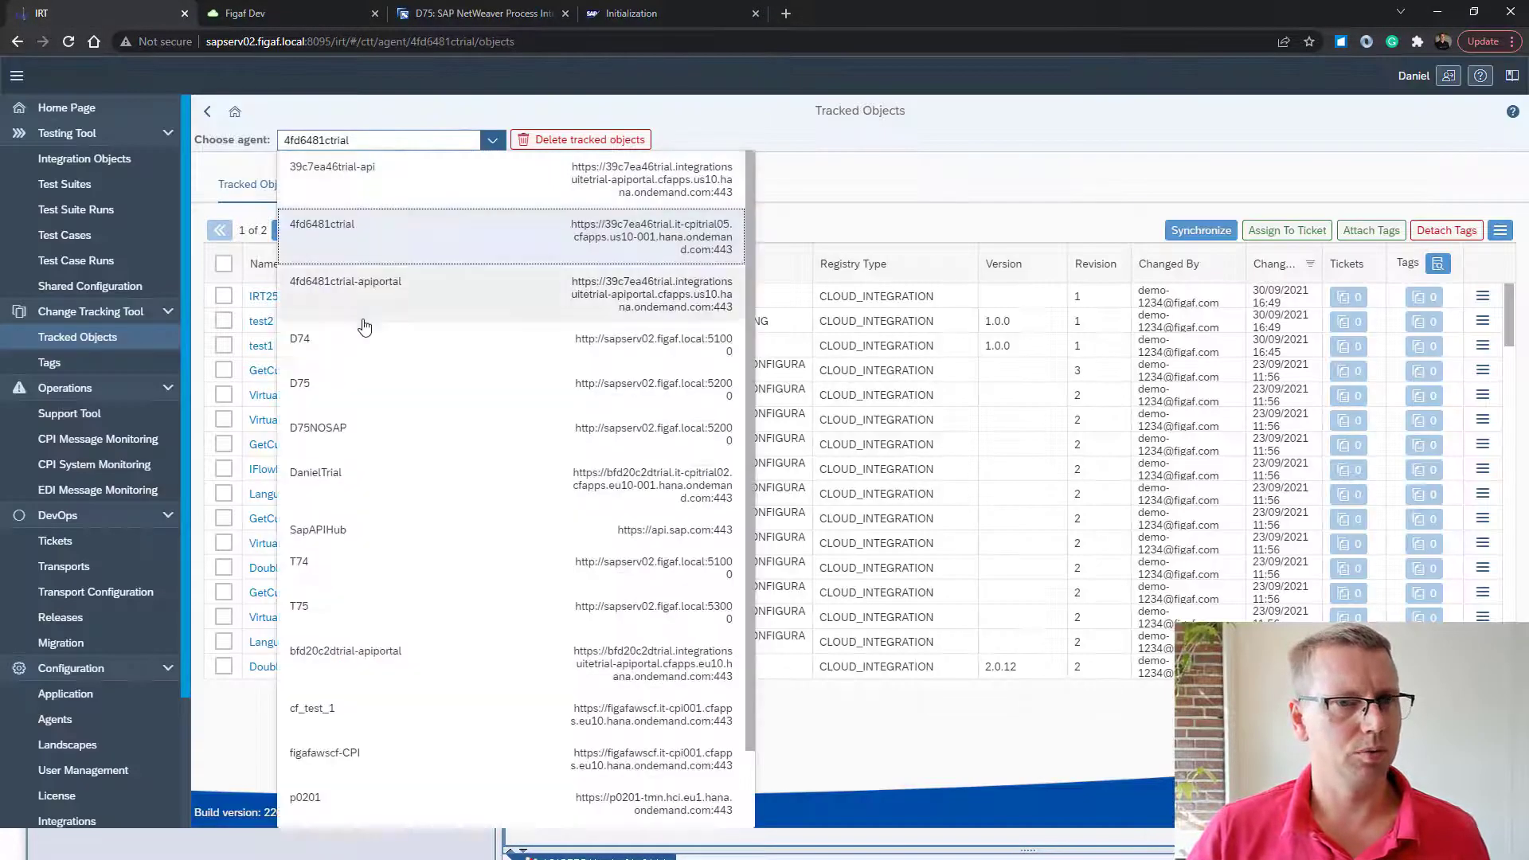
click(348, 799)
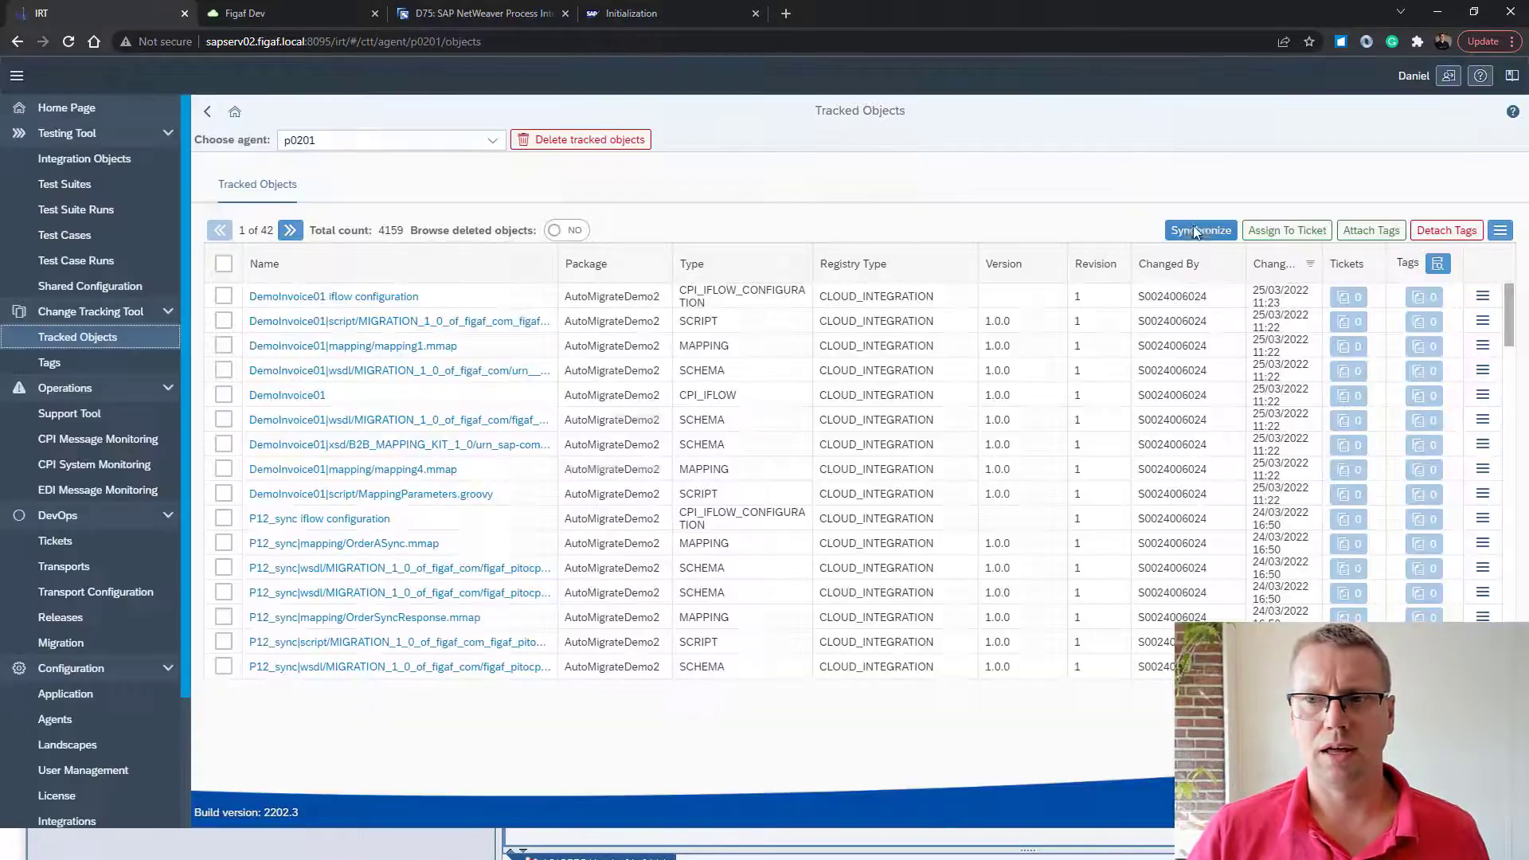
click(1201, 230)
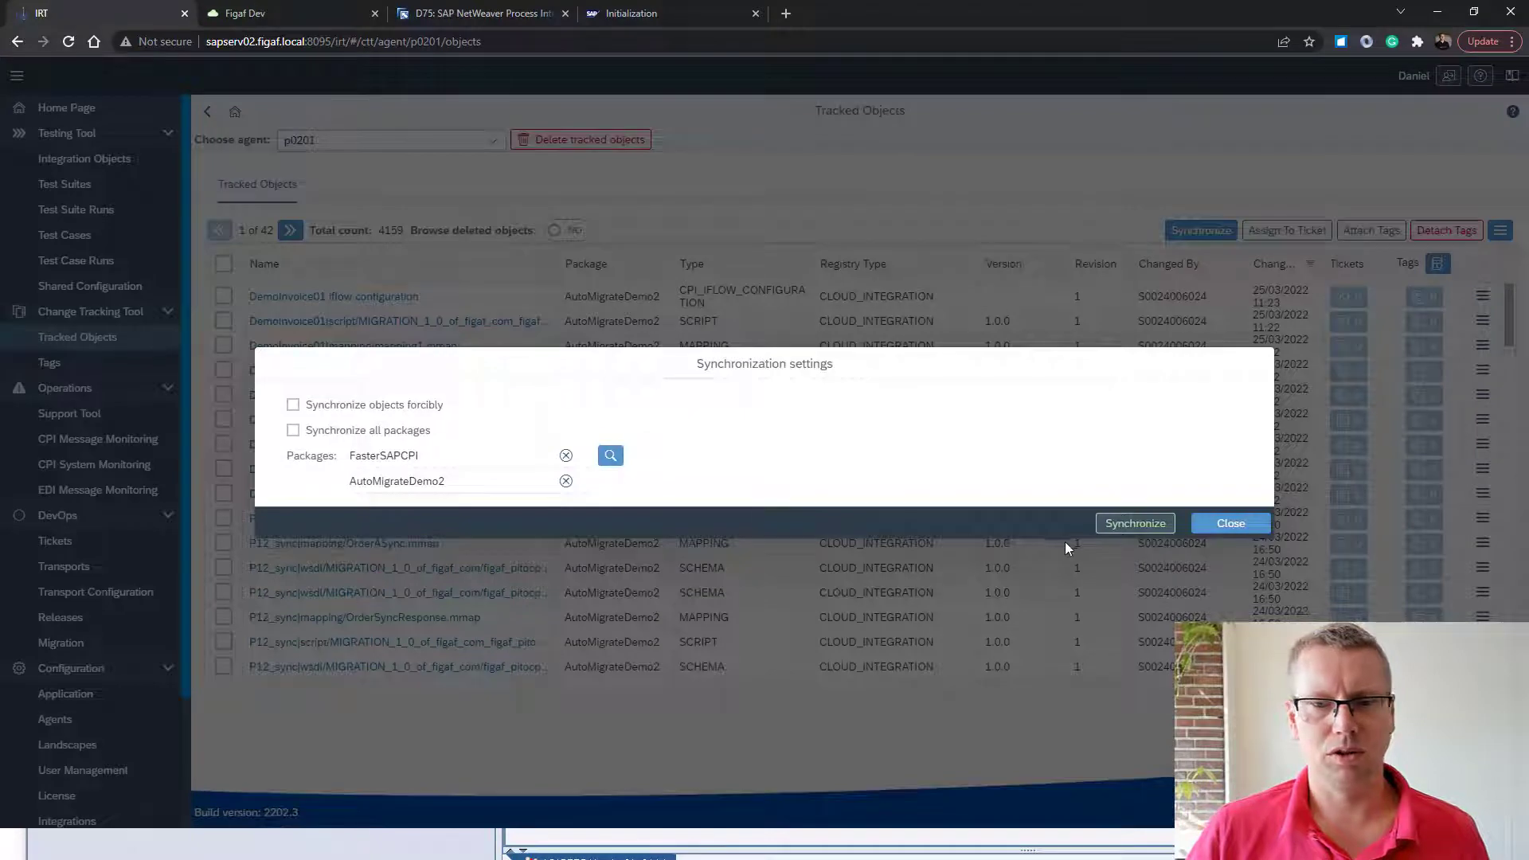
click(1116, 524)
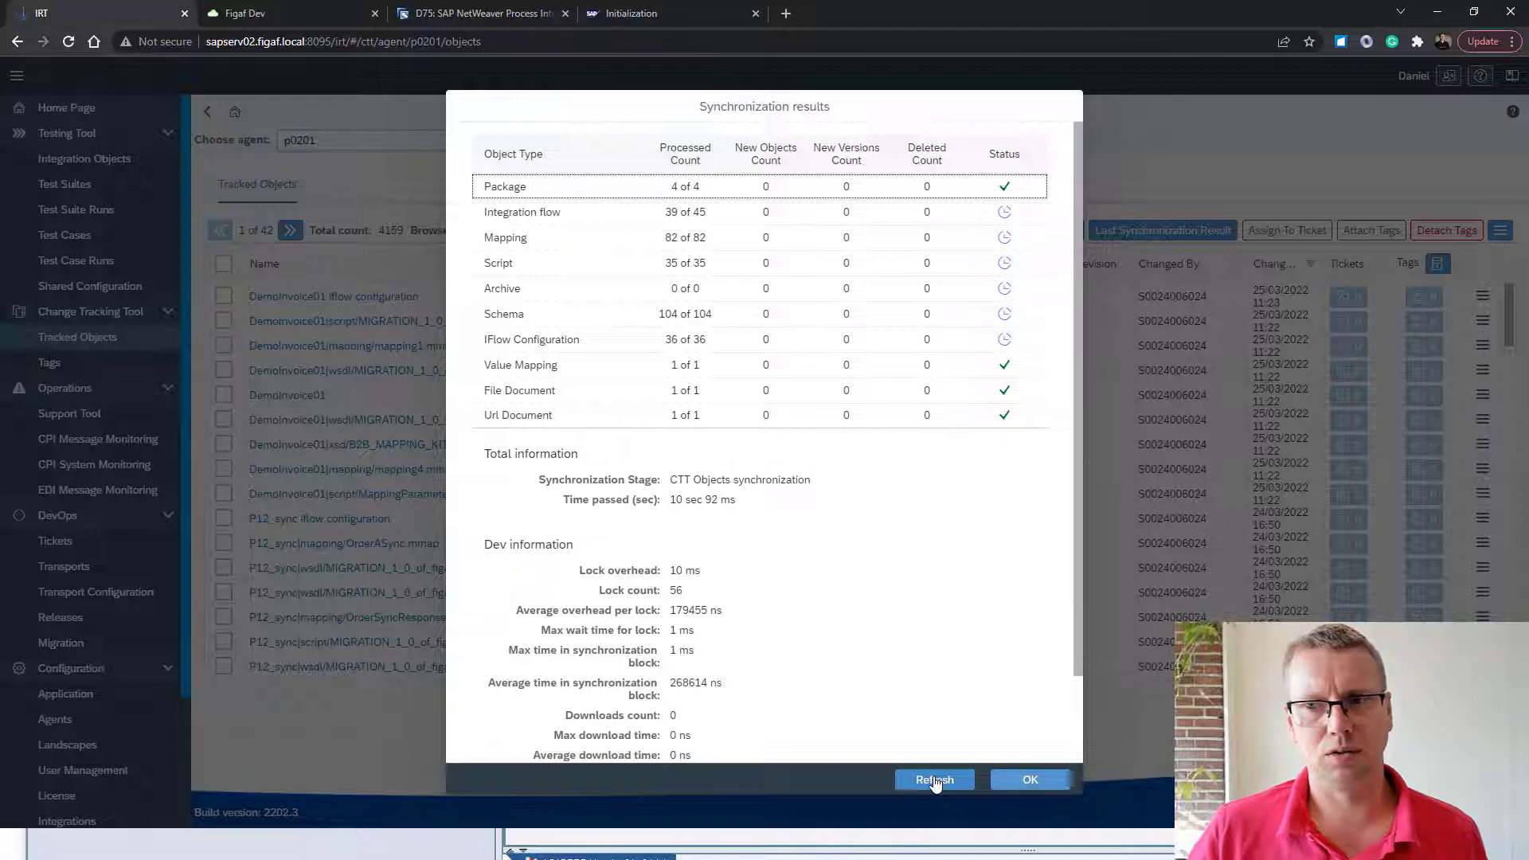
click(935, 781)
click(1020, 780)
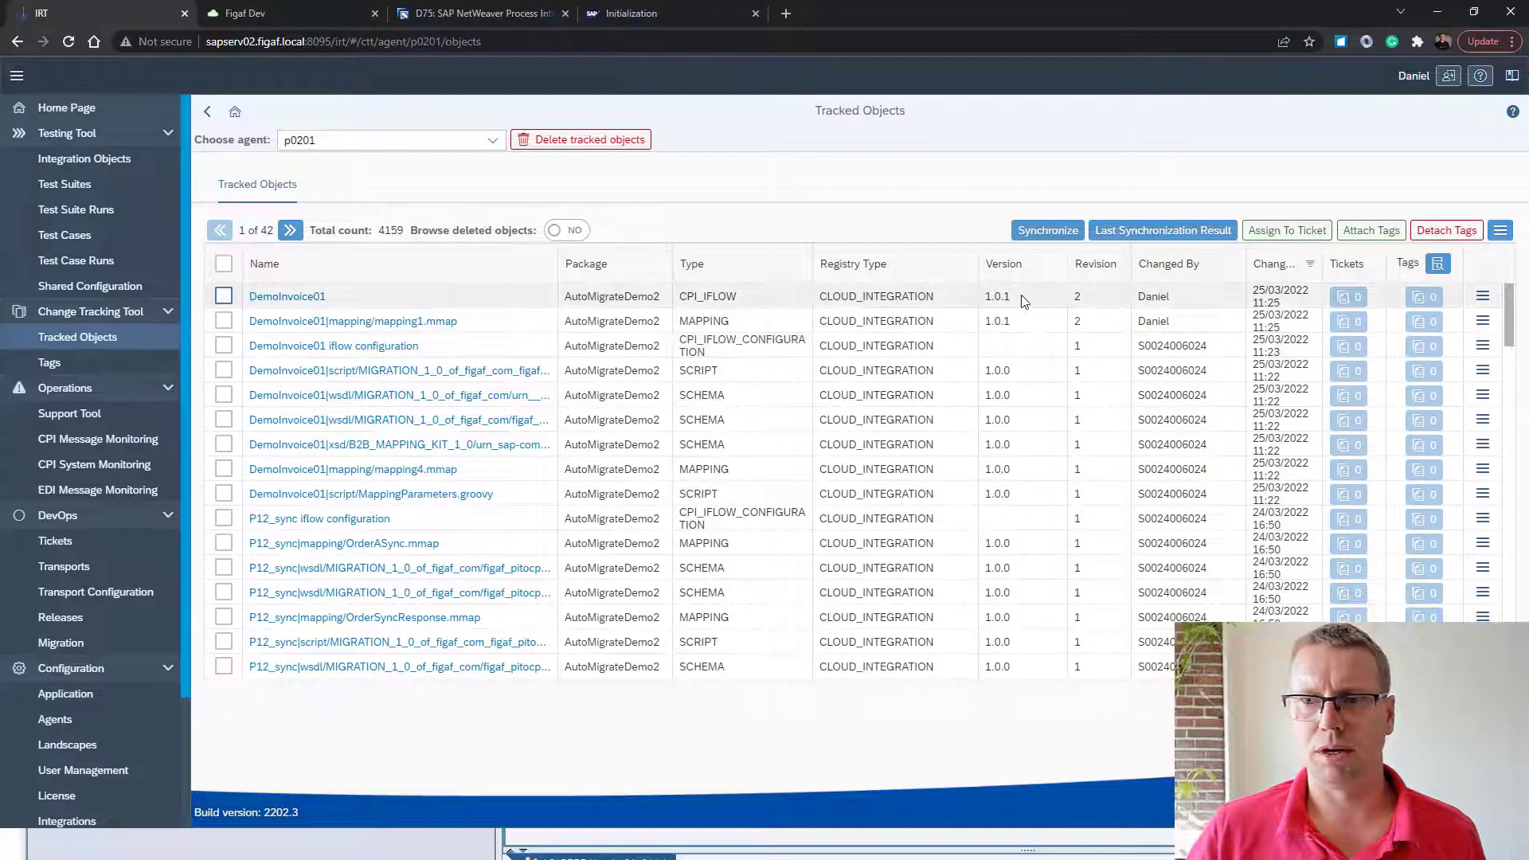
From the version history of tracked iFlow DemoInvoice01, compare versions 1.0.1 and 1.0.0 using the BPMN model with viewer
click(301, 296)
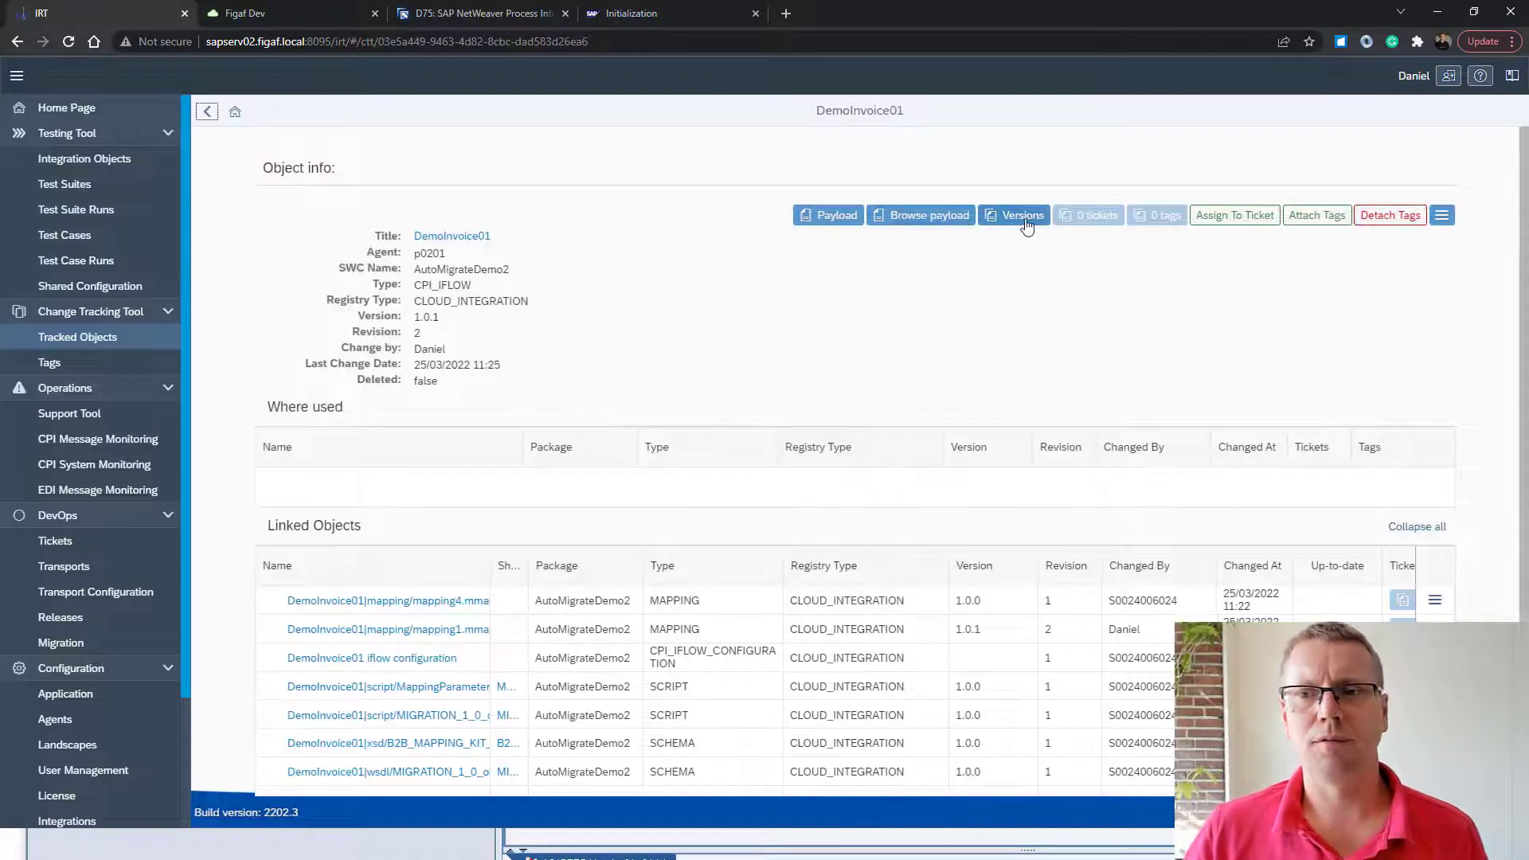
click(1016, 216)
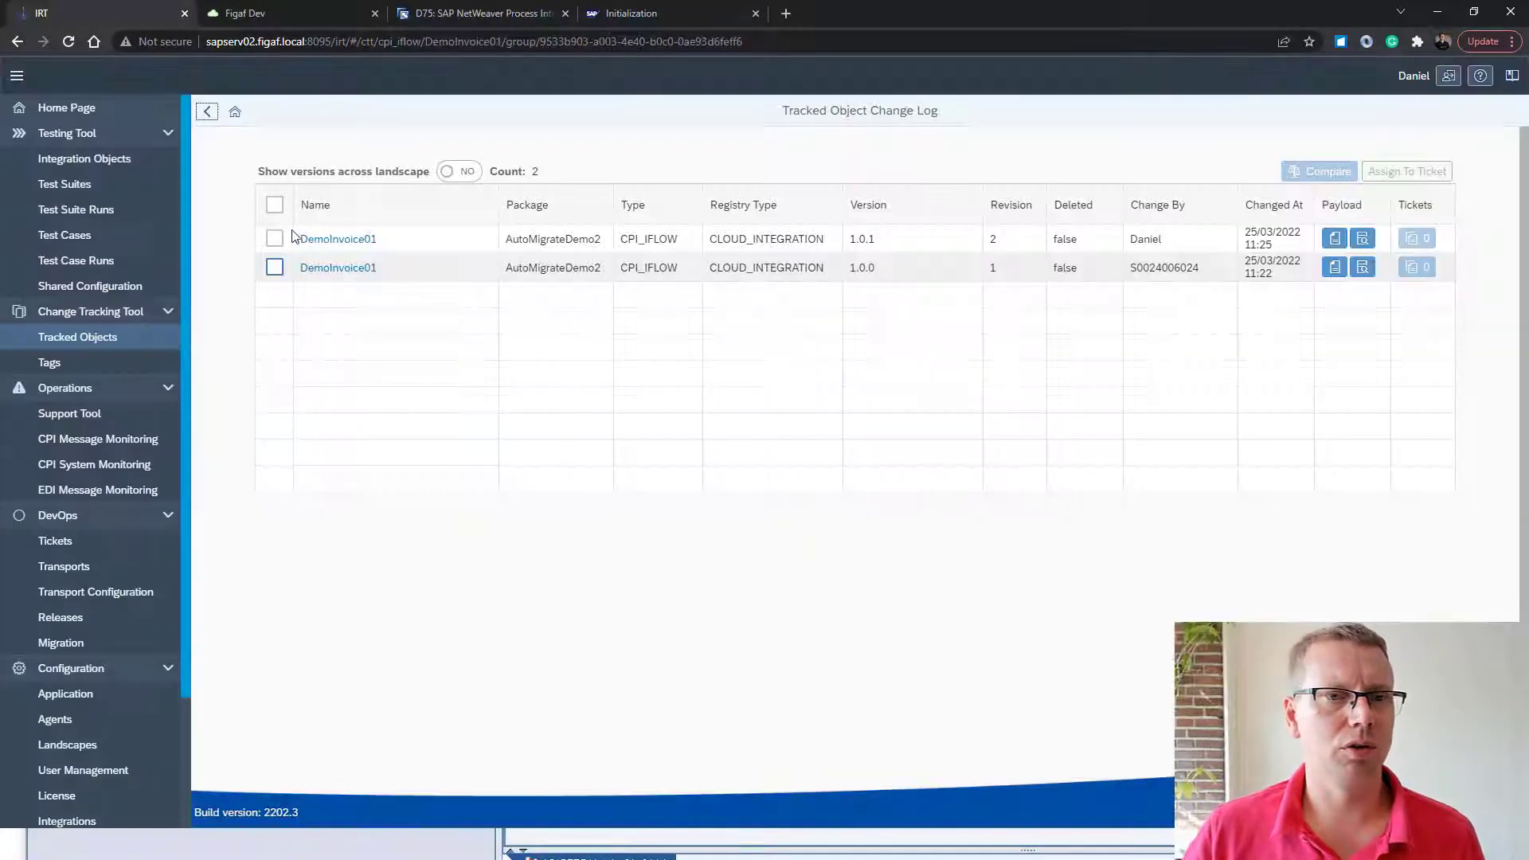
click(274, 239)
click(274, 268)
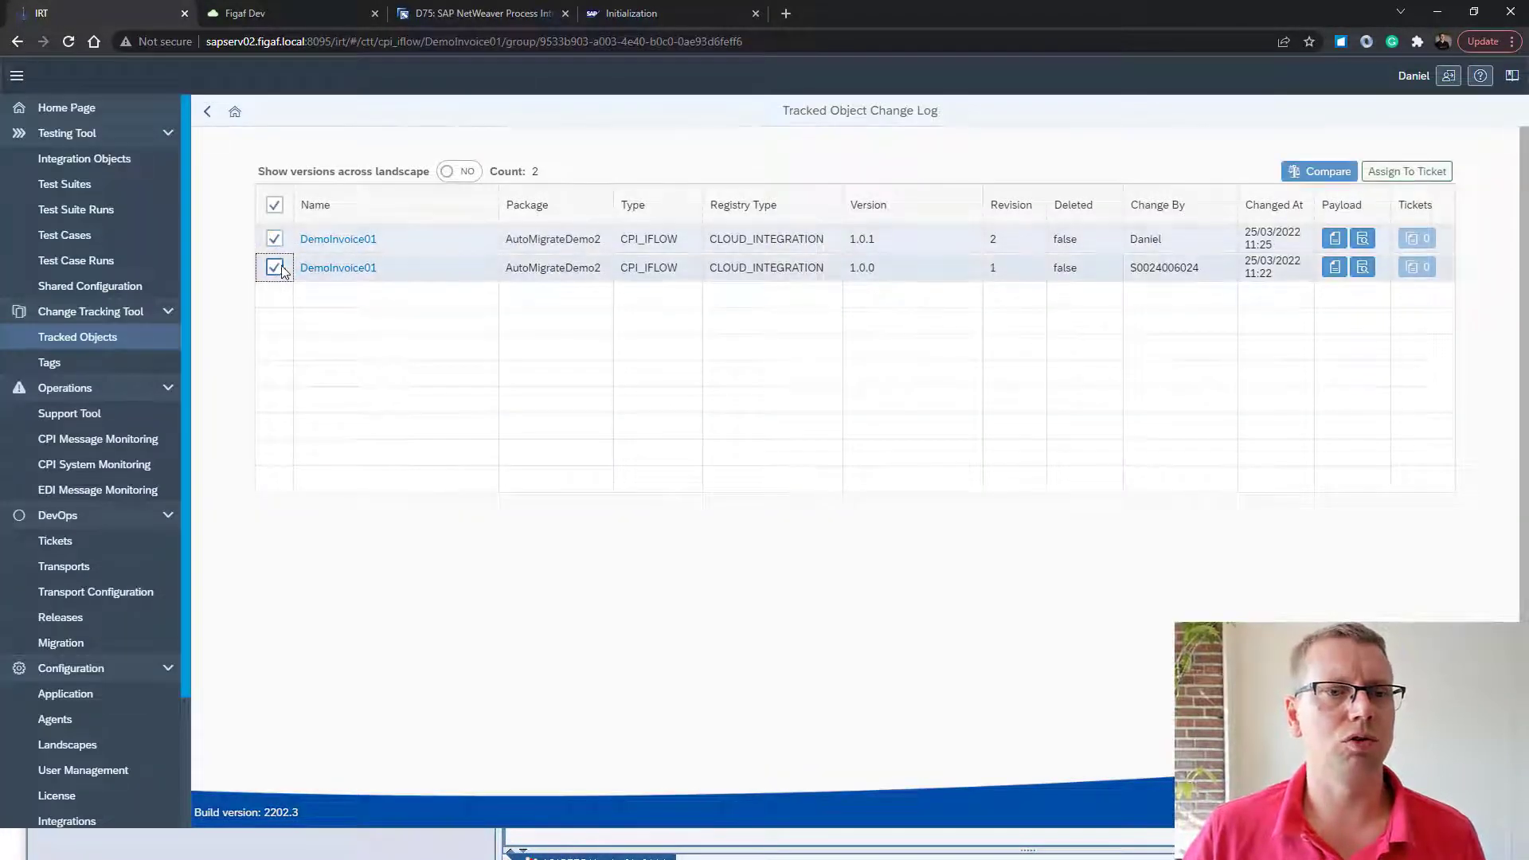
click(1288, 182)
click(783, 535)
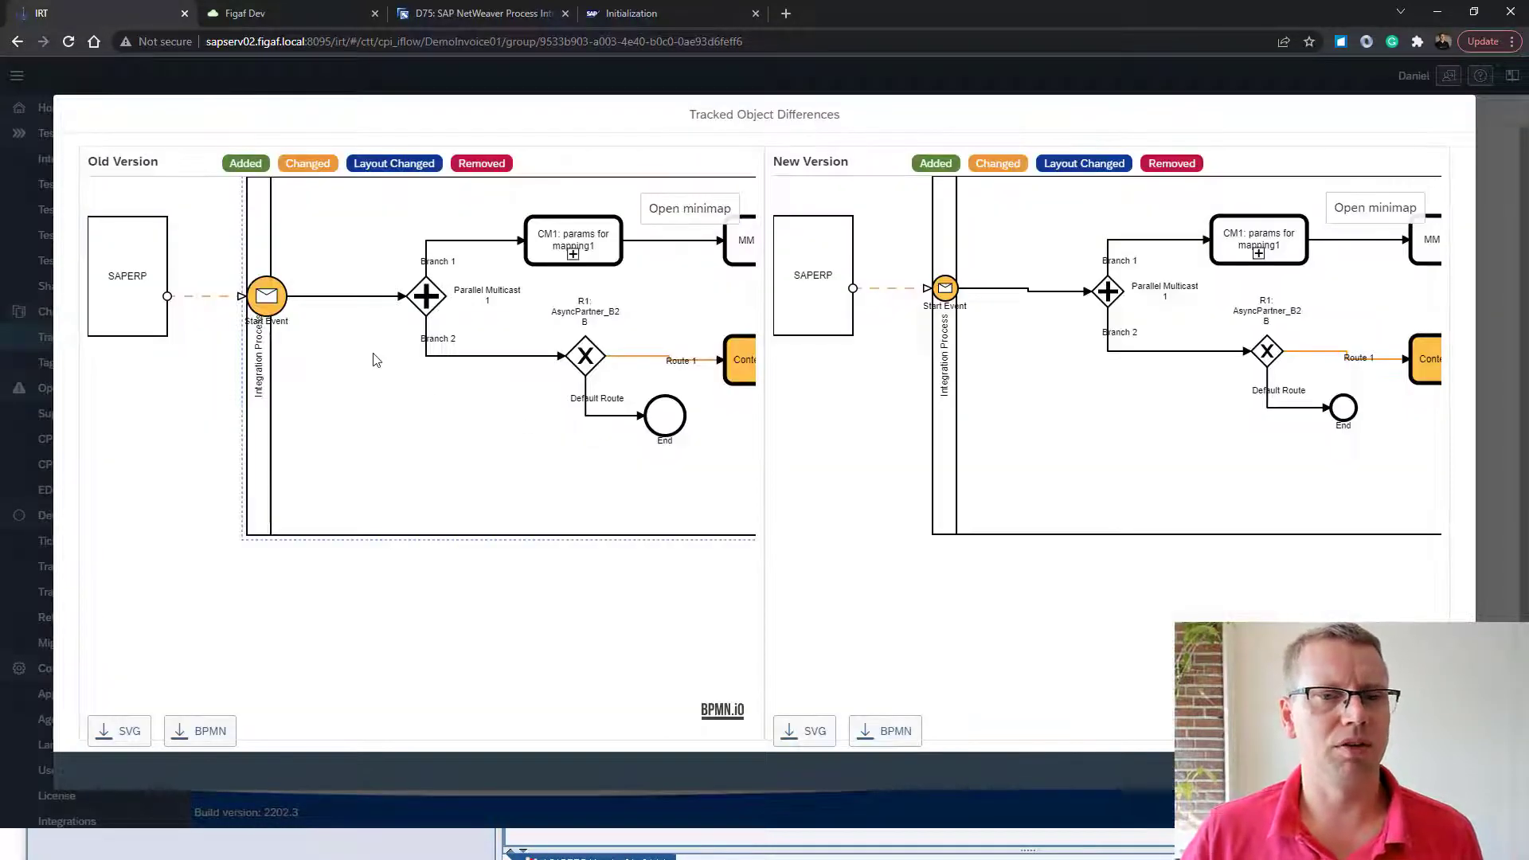
Examine the changed elements in the old version's diagram and the old and new XML of Content Modifier 2
drag(376, 361, 233, 338)
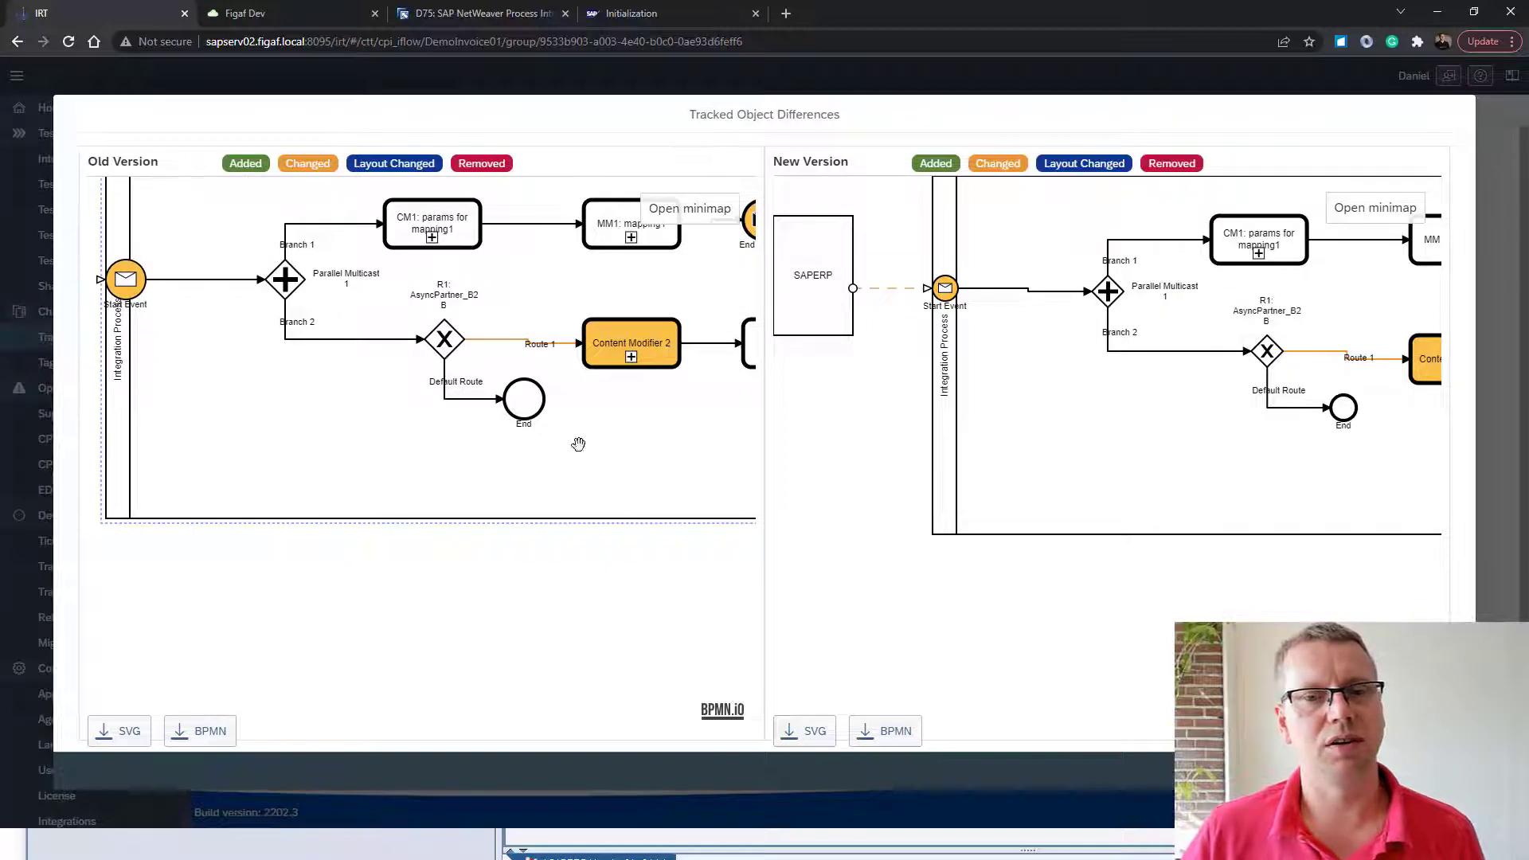
drag(578, 444, 283, 431)
click(343, 347)
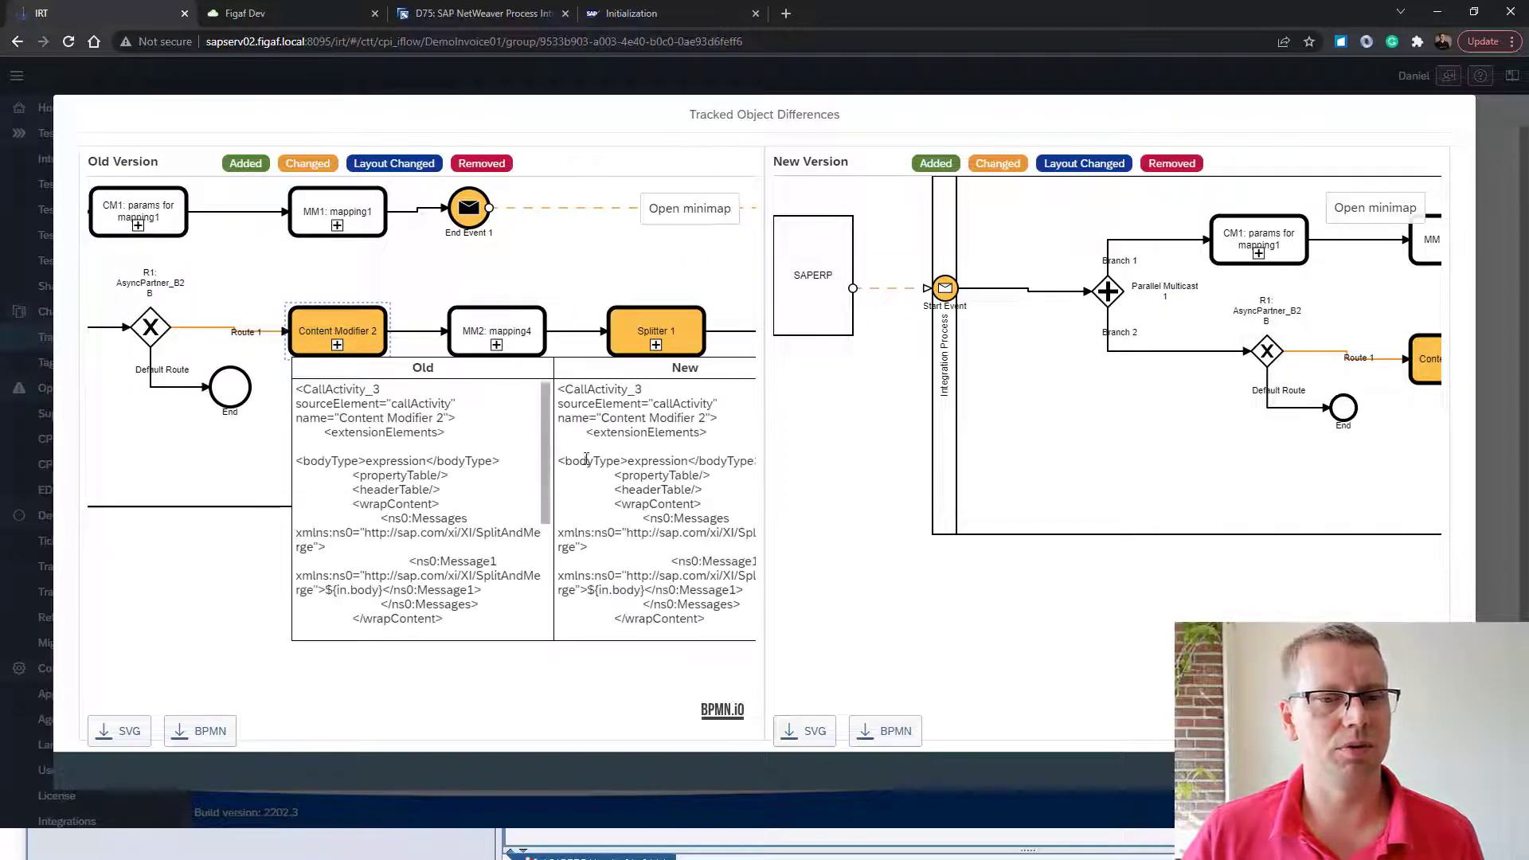
drag(548, 451, 539, 588)
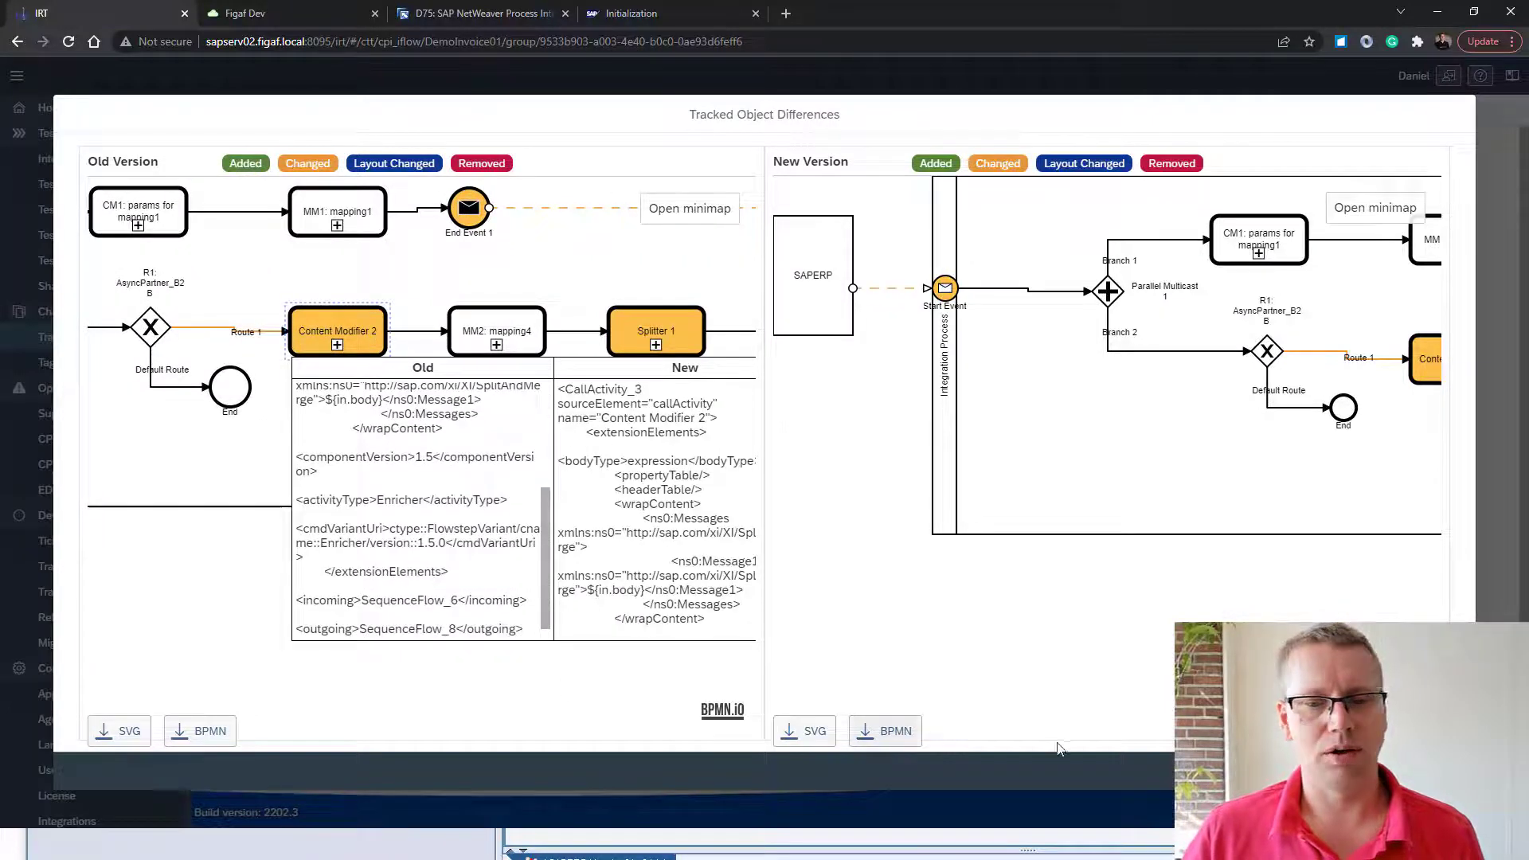
key(Escape)
Compare the two versions with Diff2Html, review the changes in mapping1.mmap, and return to the DemoInvoice01 object details
click(1307, 172)
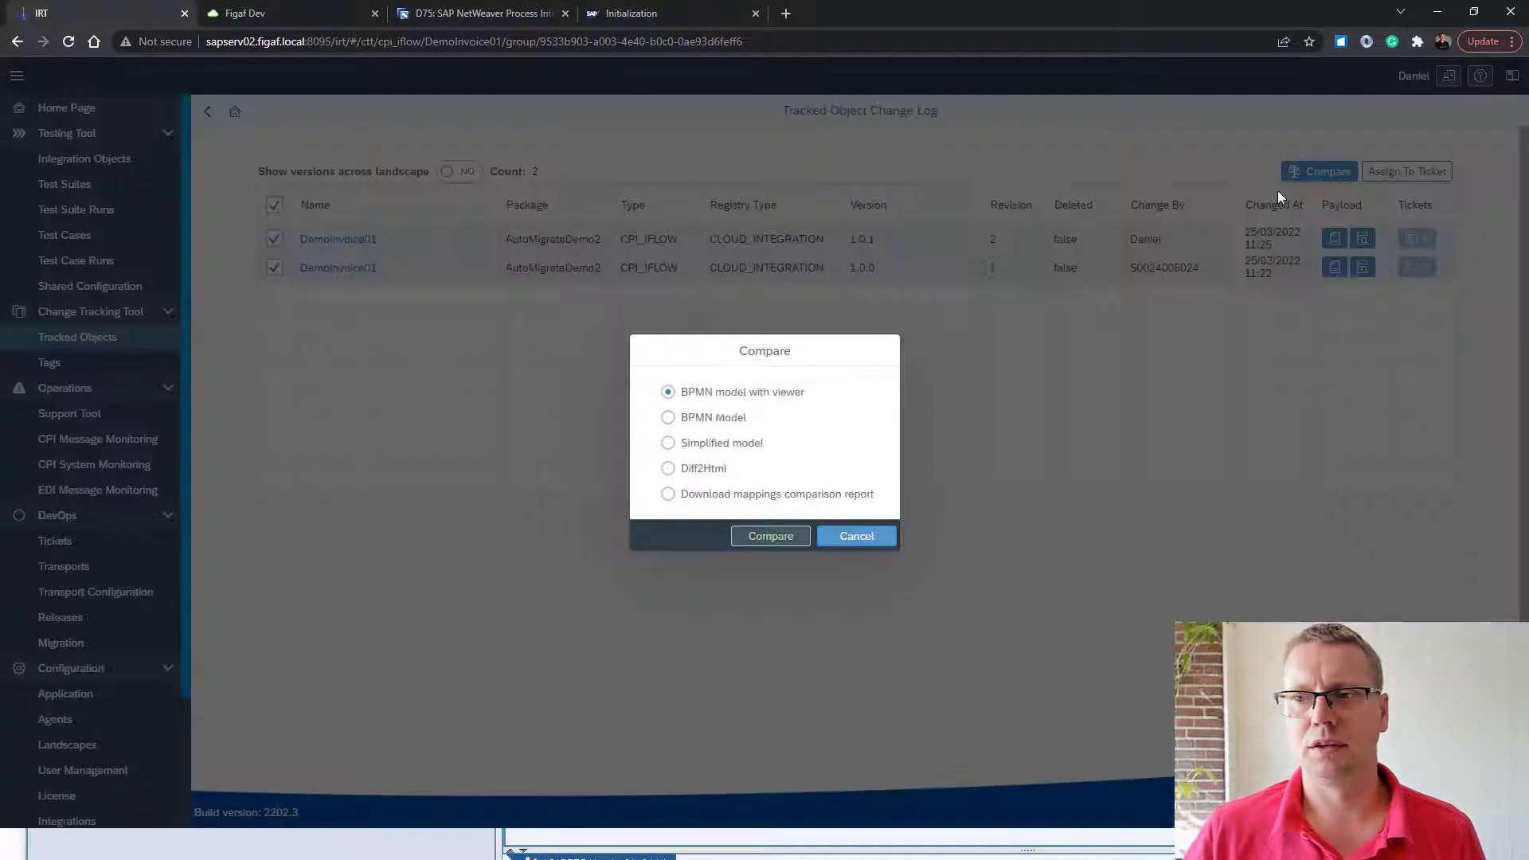
click(668, 468)
click(770, 536)
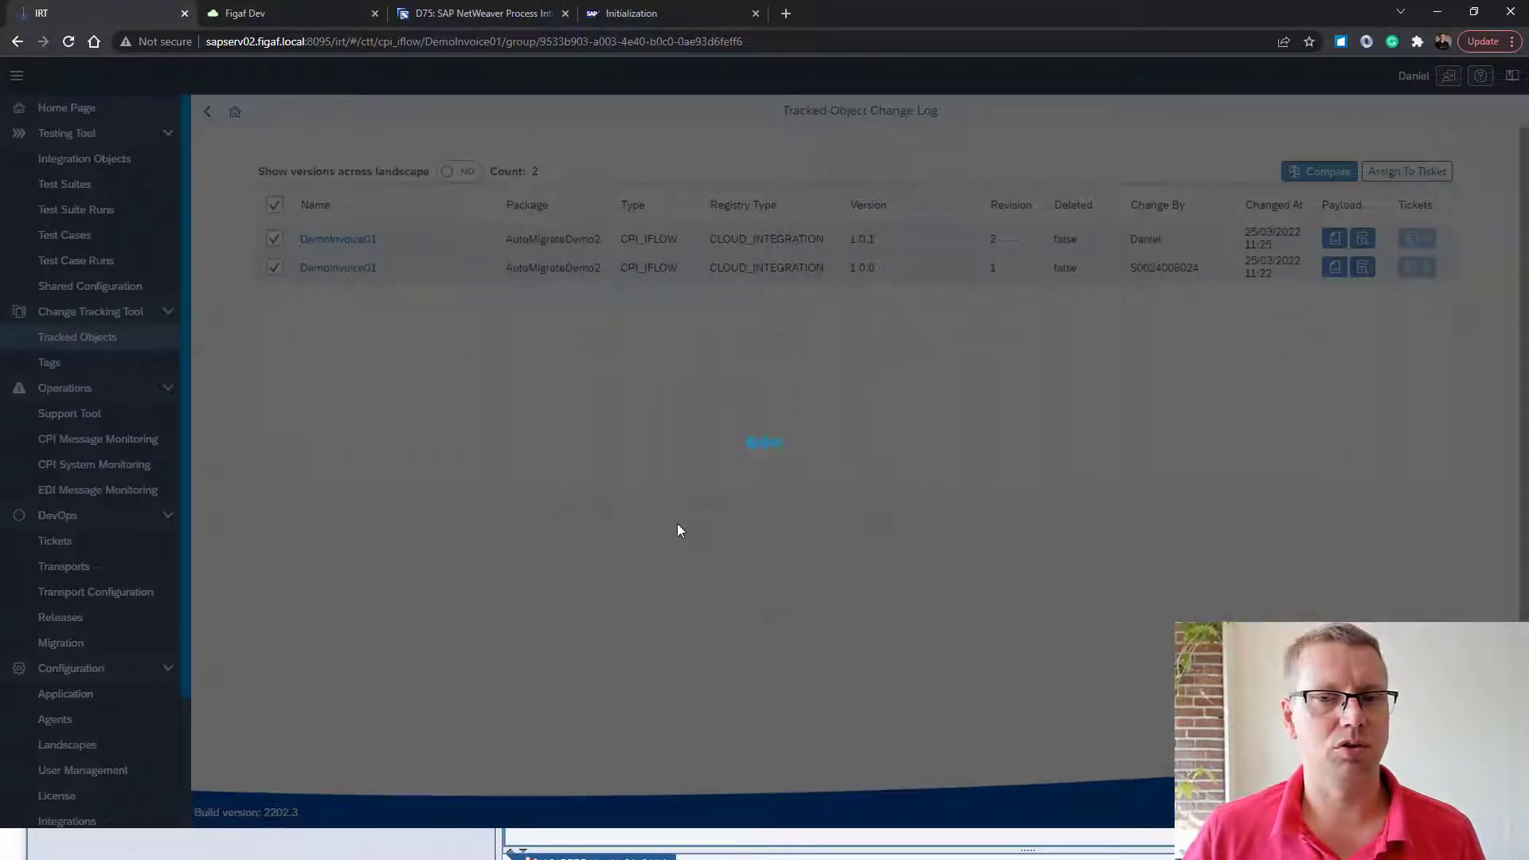
scroll(647, 502, down, 5)
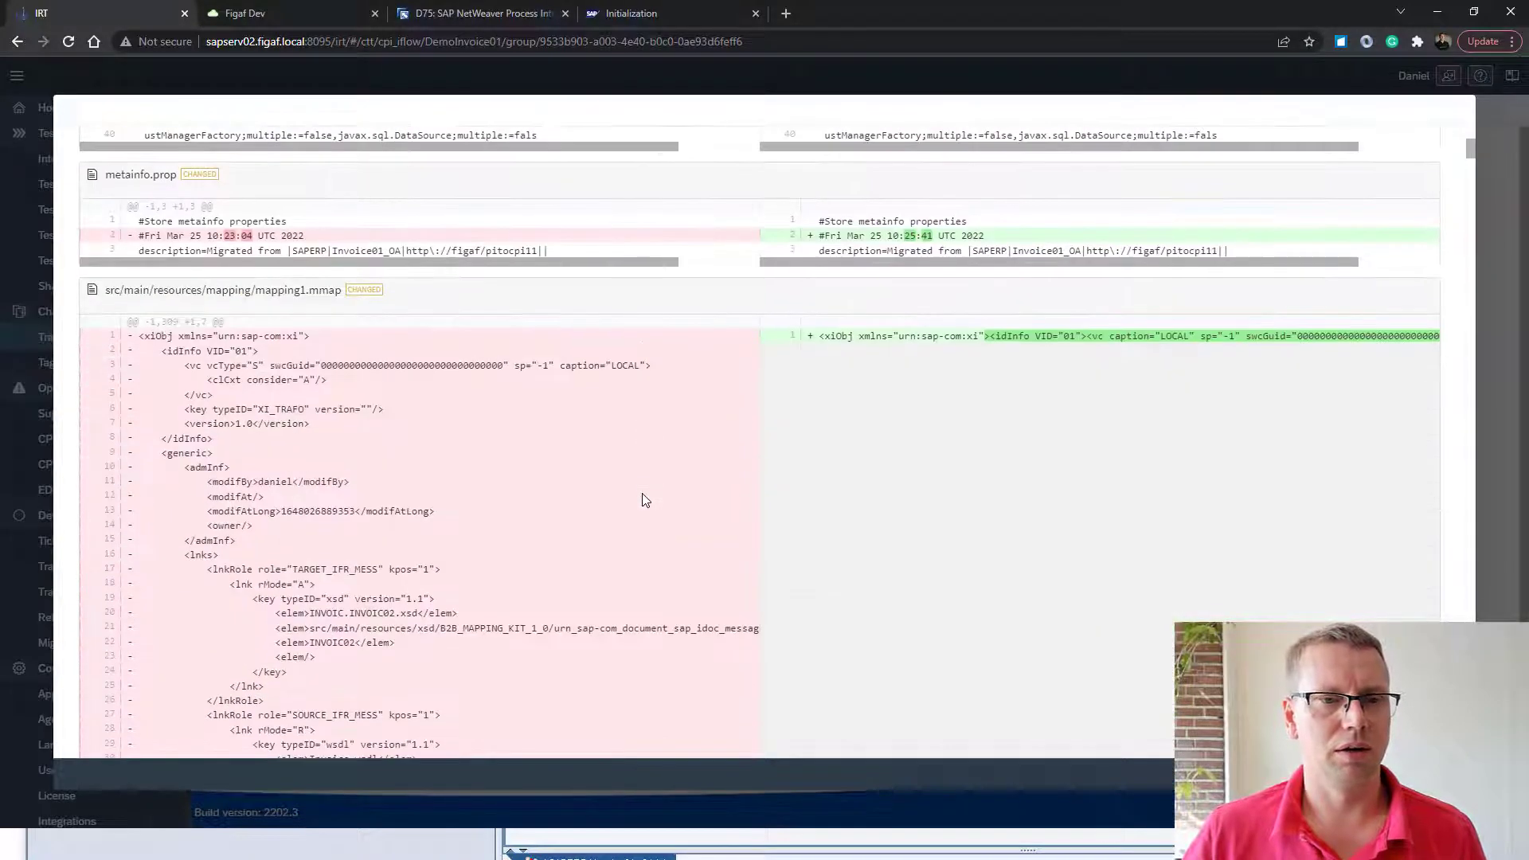
scroll(645, 501, down, 6)
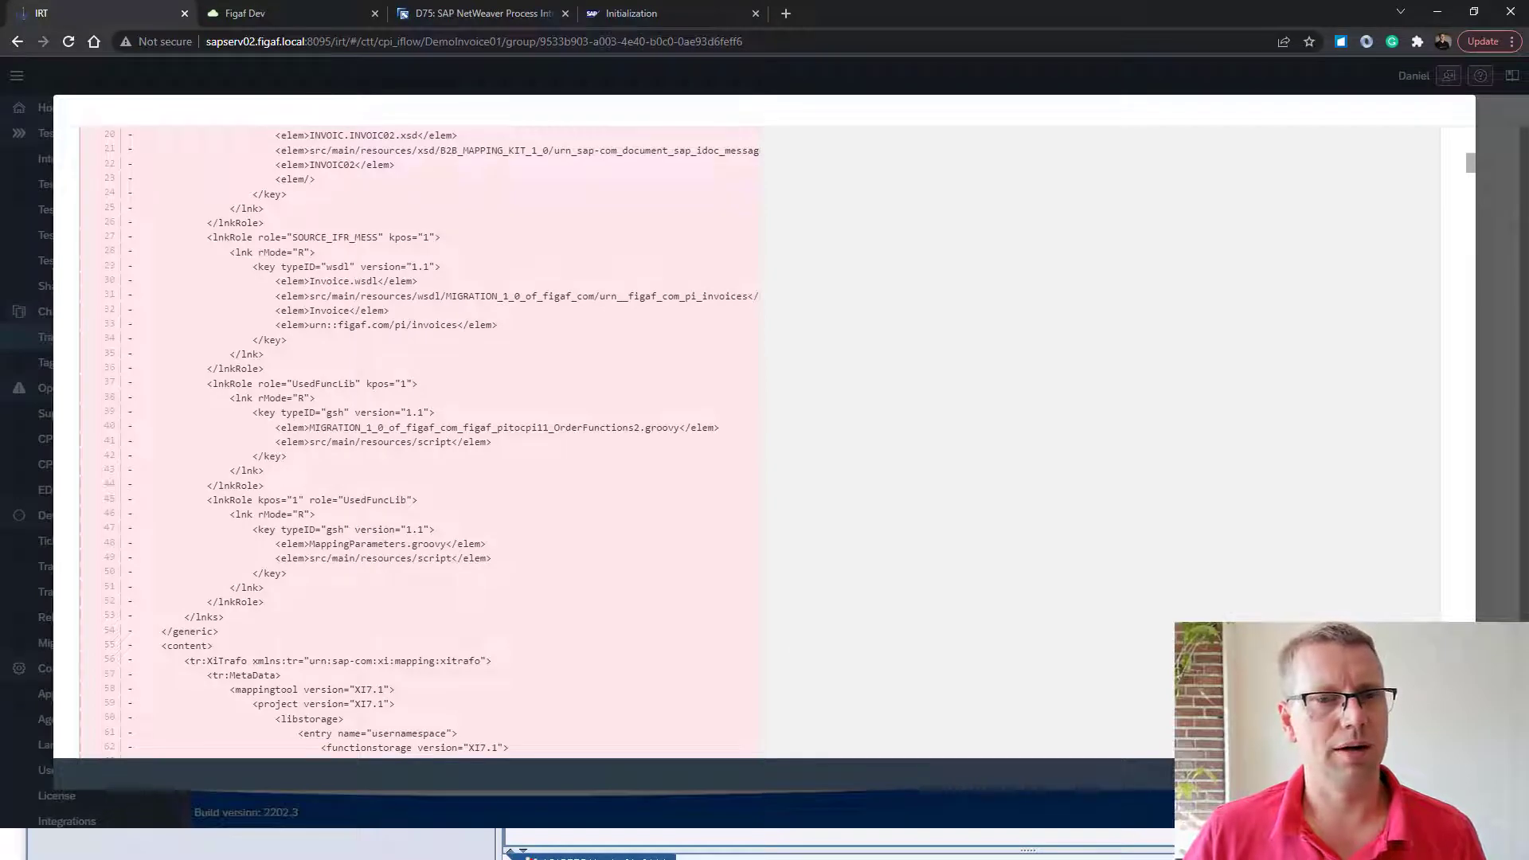
key(Escape)
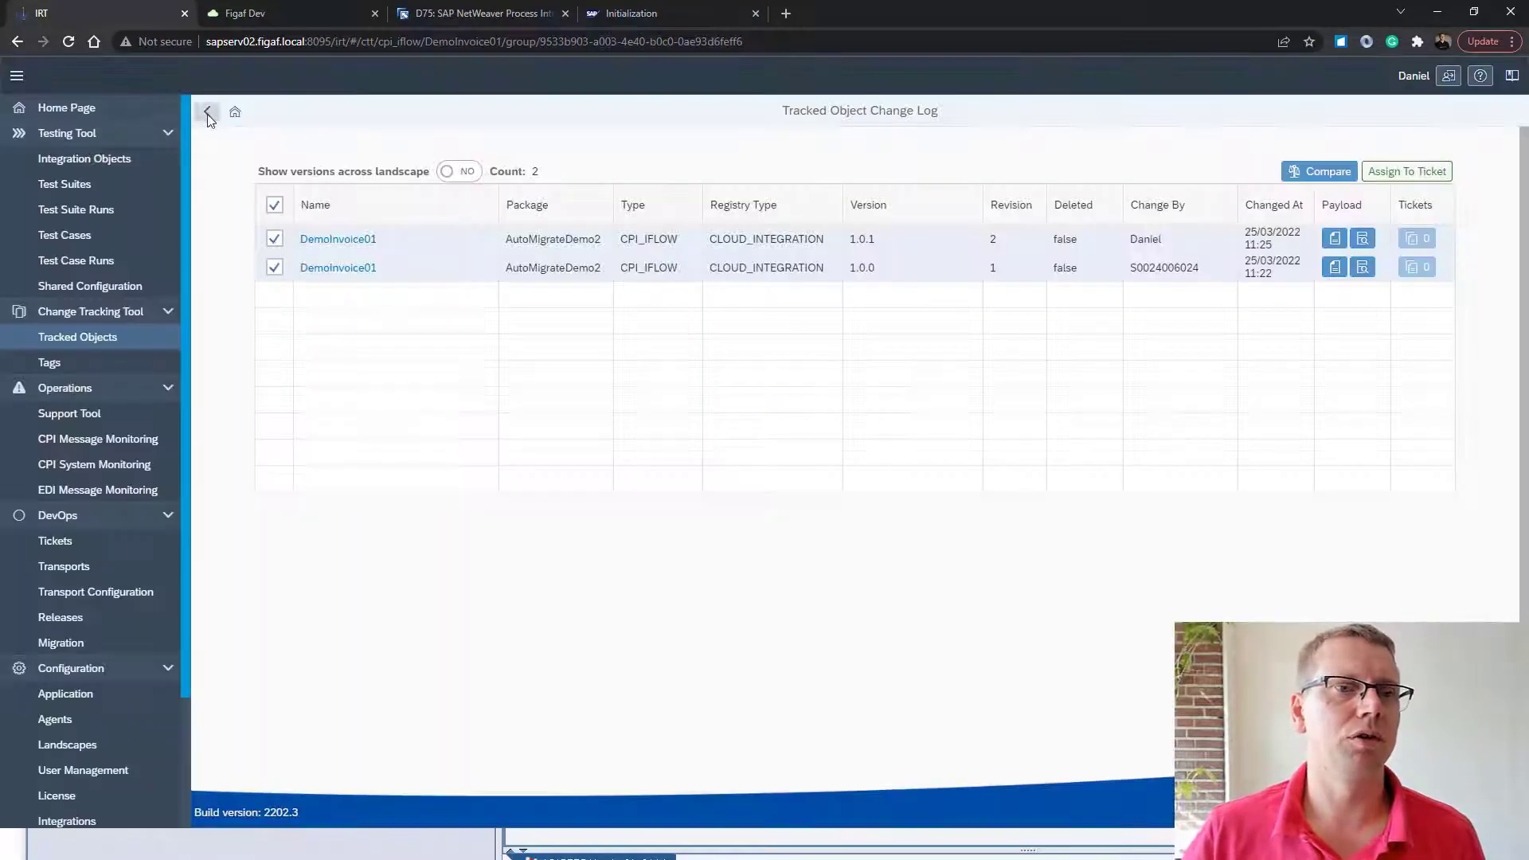
click(207, 113)
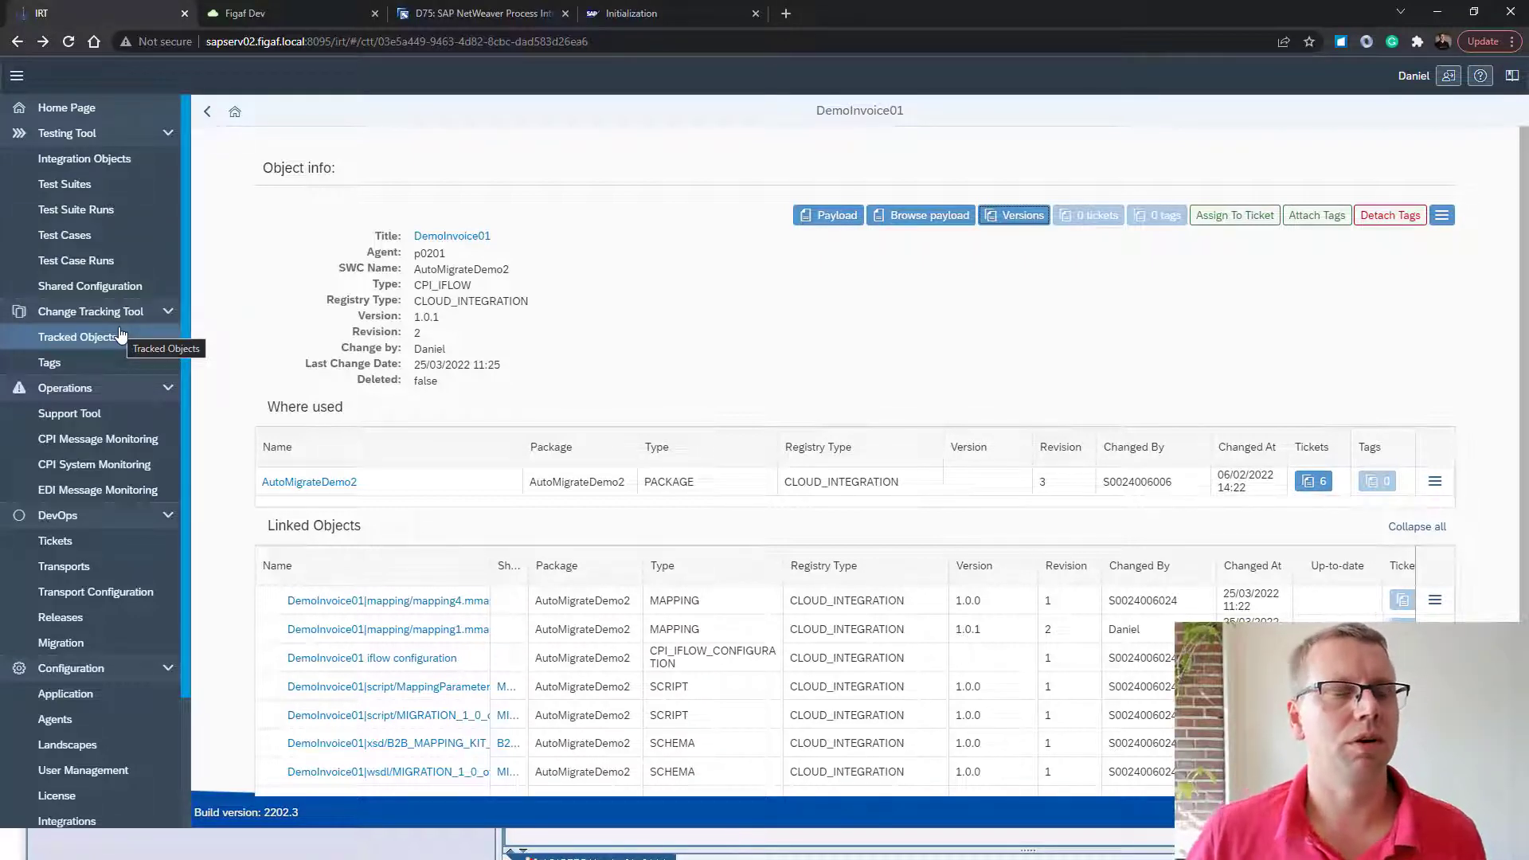
click(128, 167)
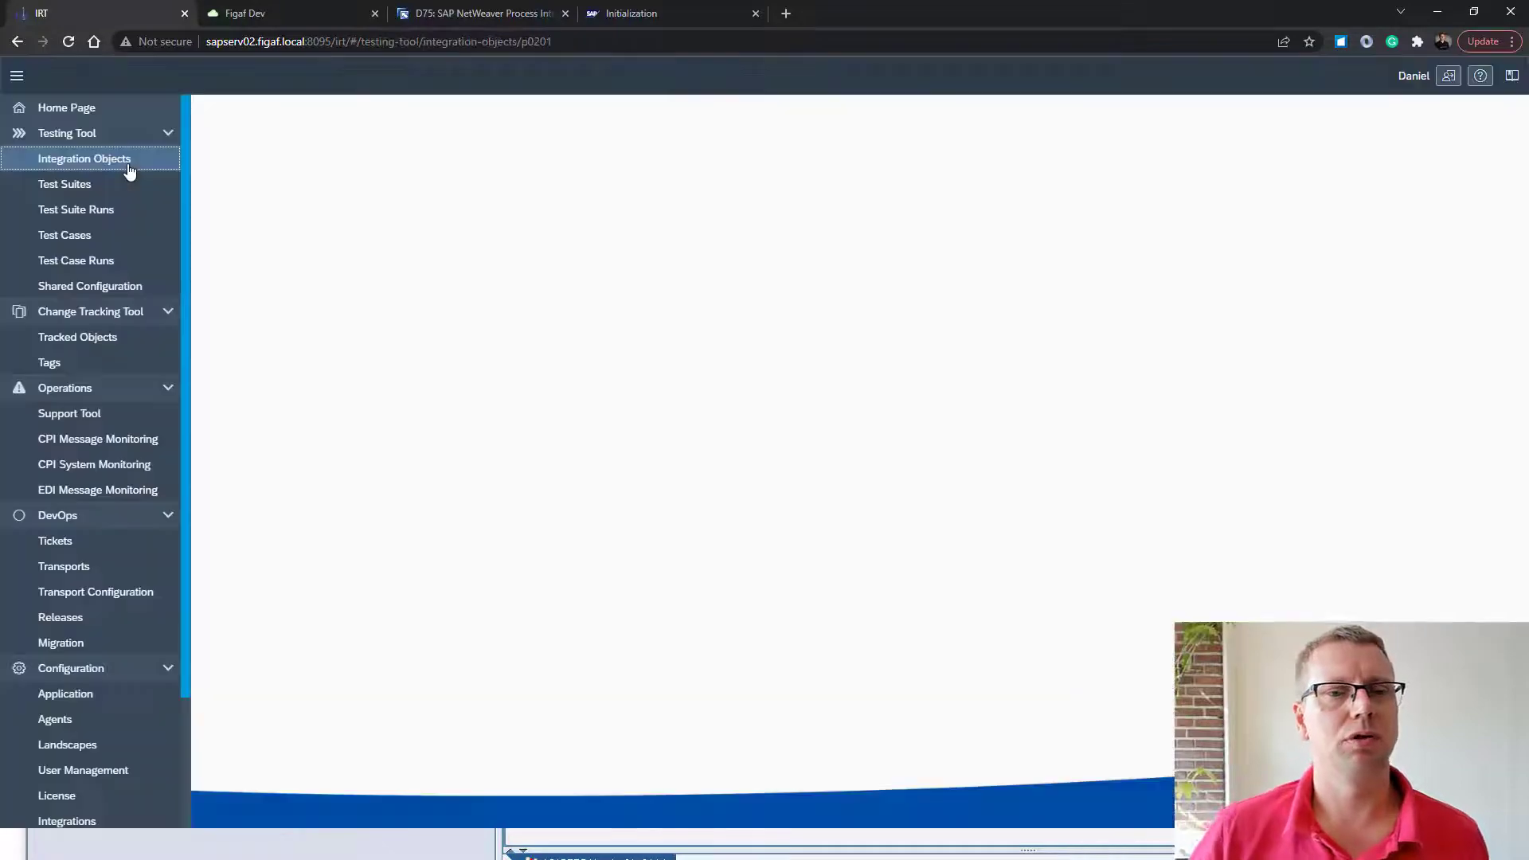
click(348, 205)
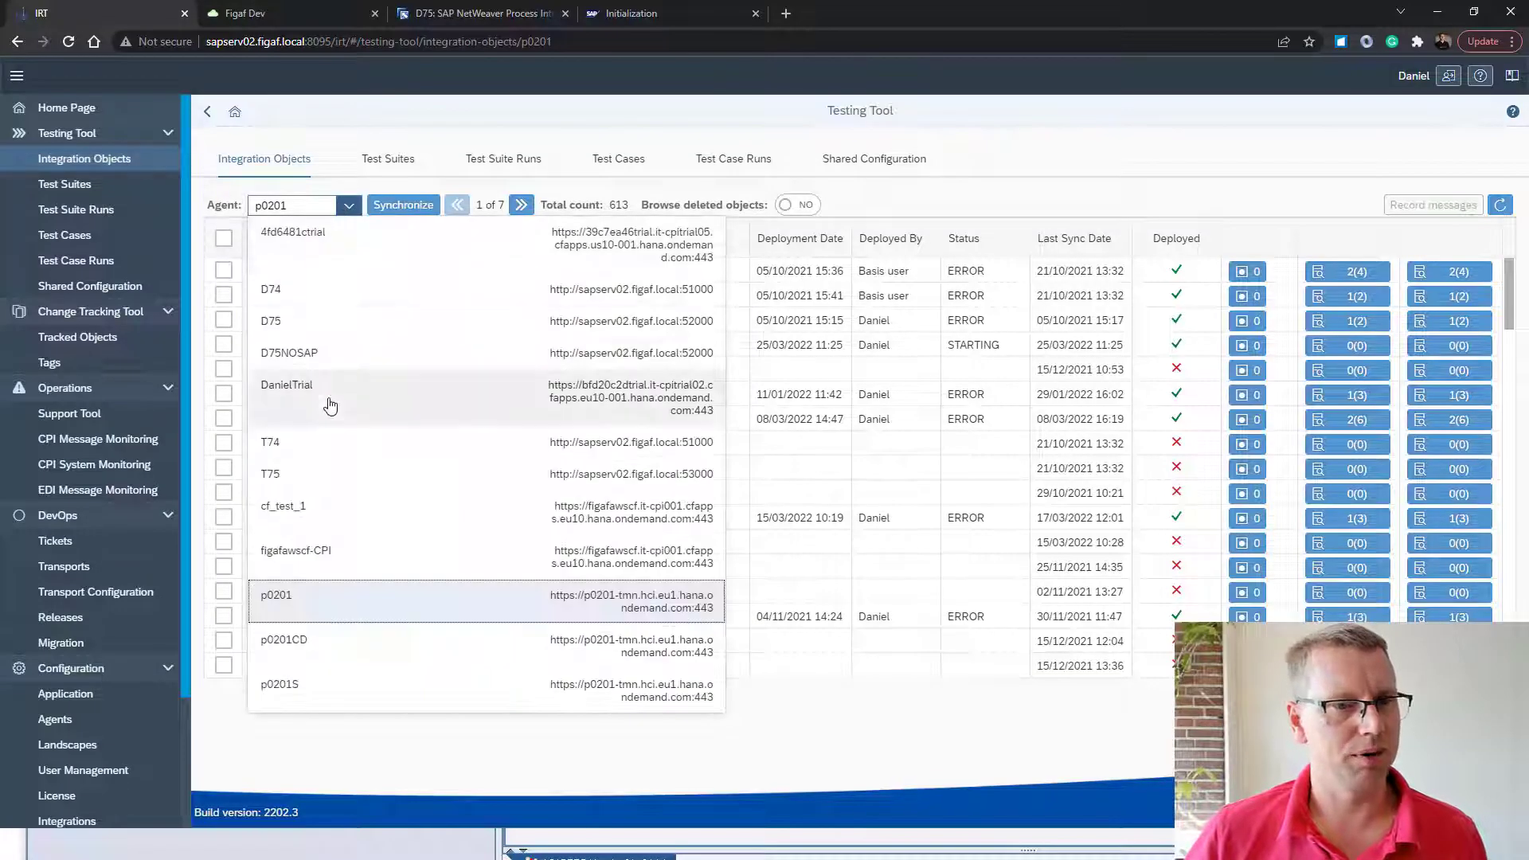
click(334, 322)
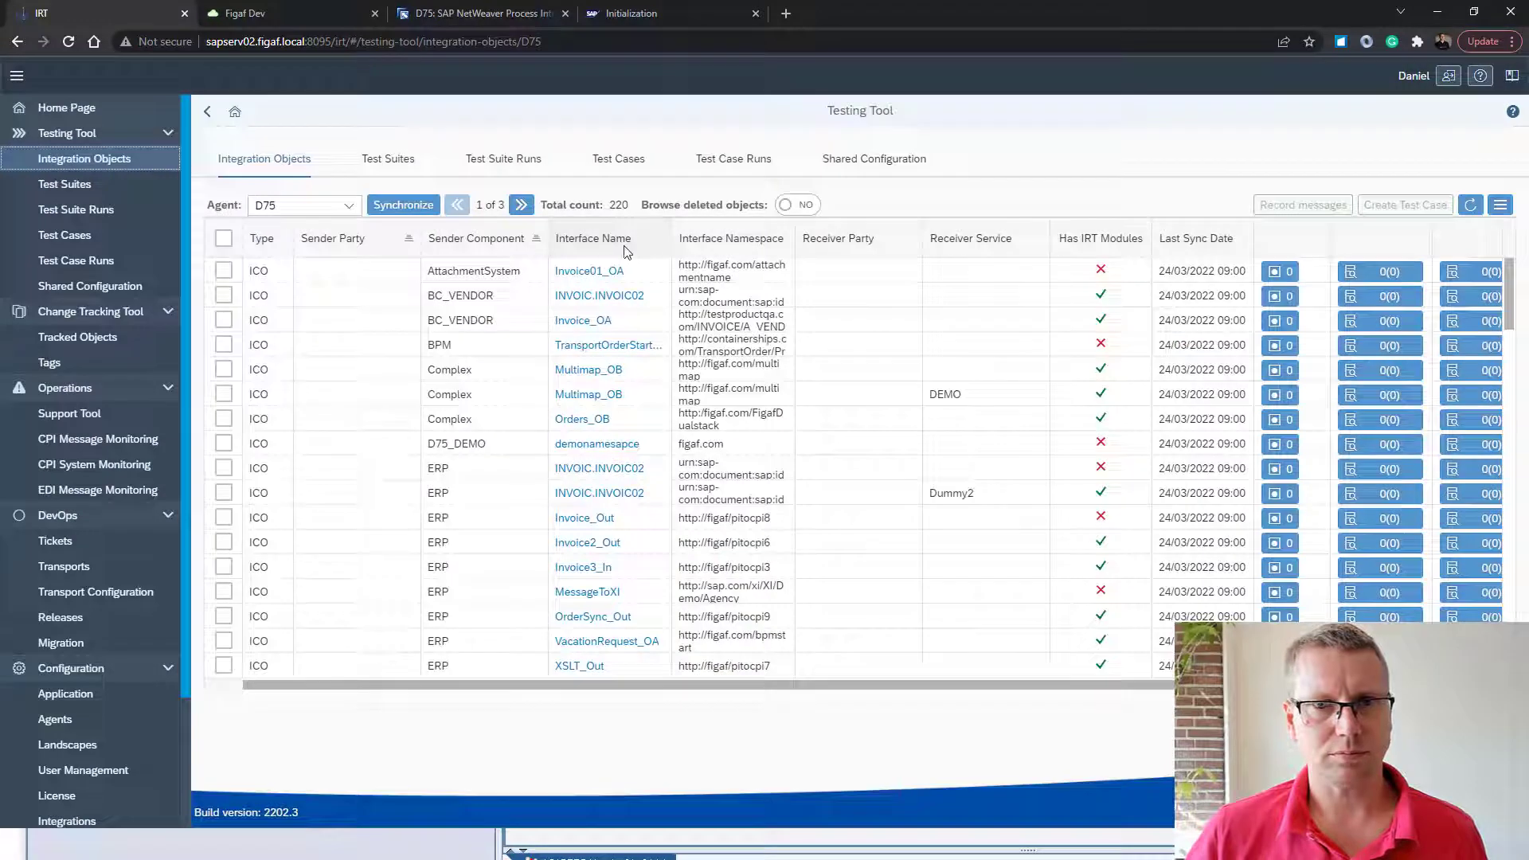
click(731, 238)
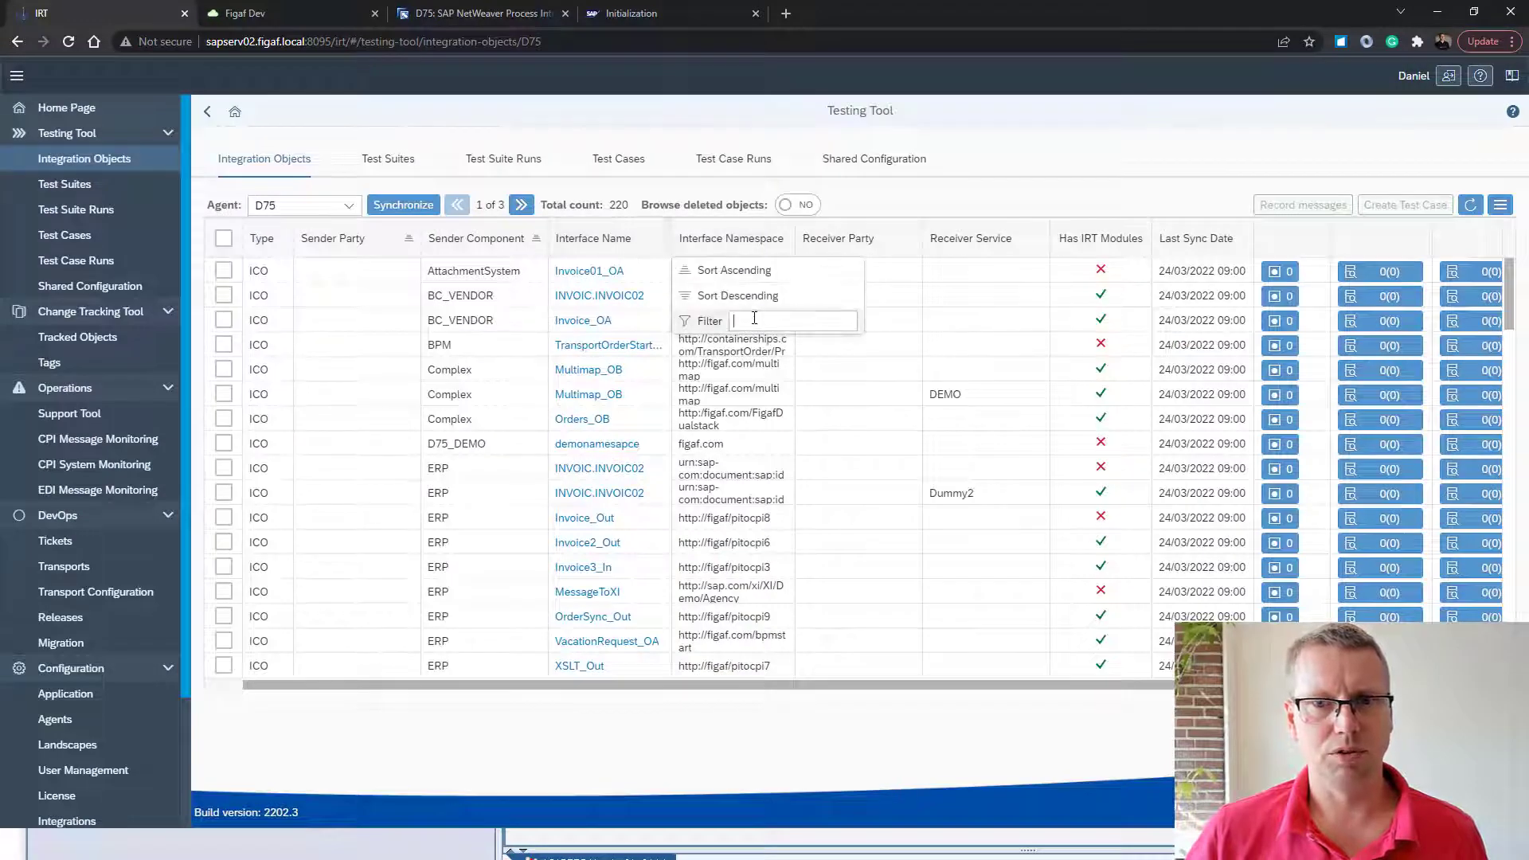
key(Return)
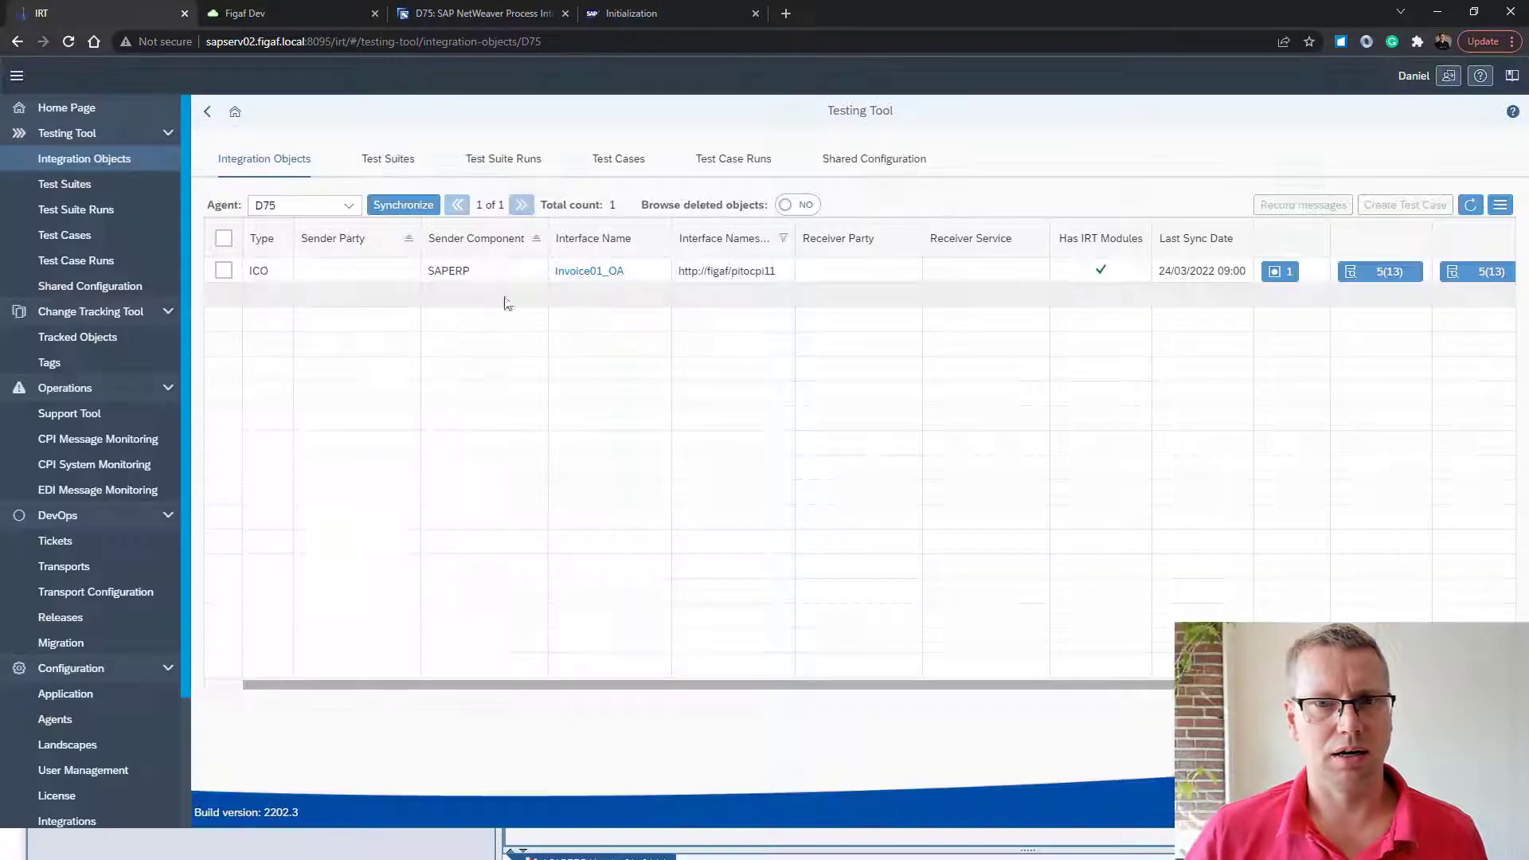
Prepare a message recording request for Invoice01_OA with a new test suite titled DemoInvoice01
click(239, 272)
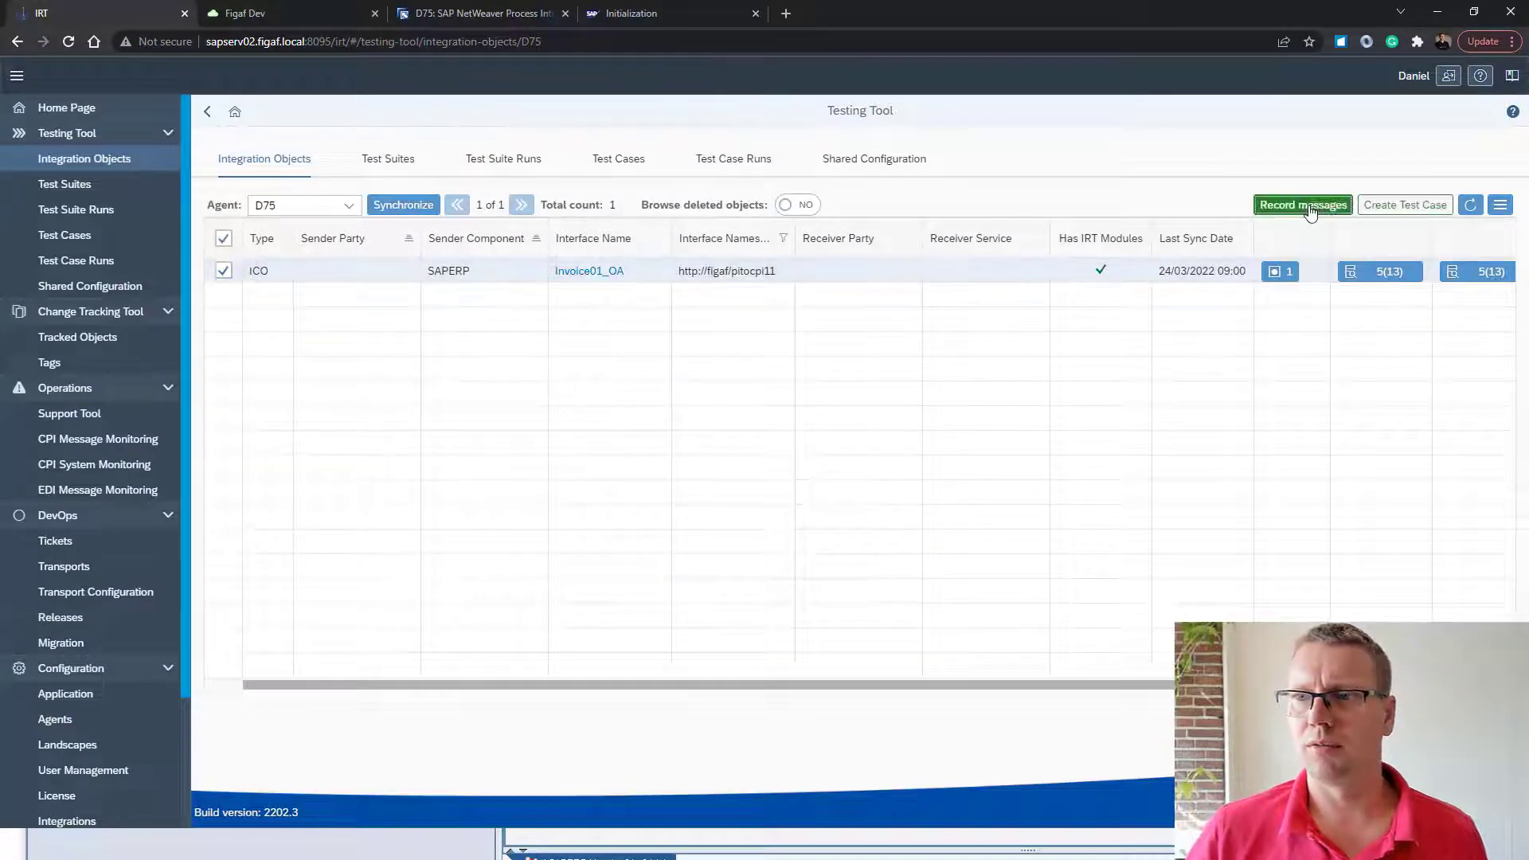
click(1303, 205)
click(205, 211)
click(199, 188)
click(208, 231)
text(DemoInvoice01)
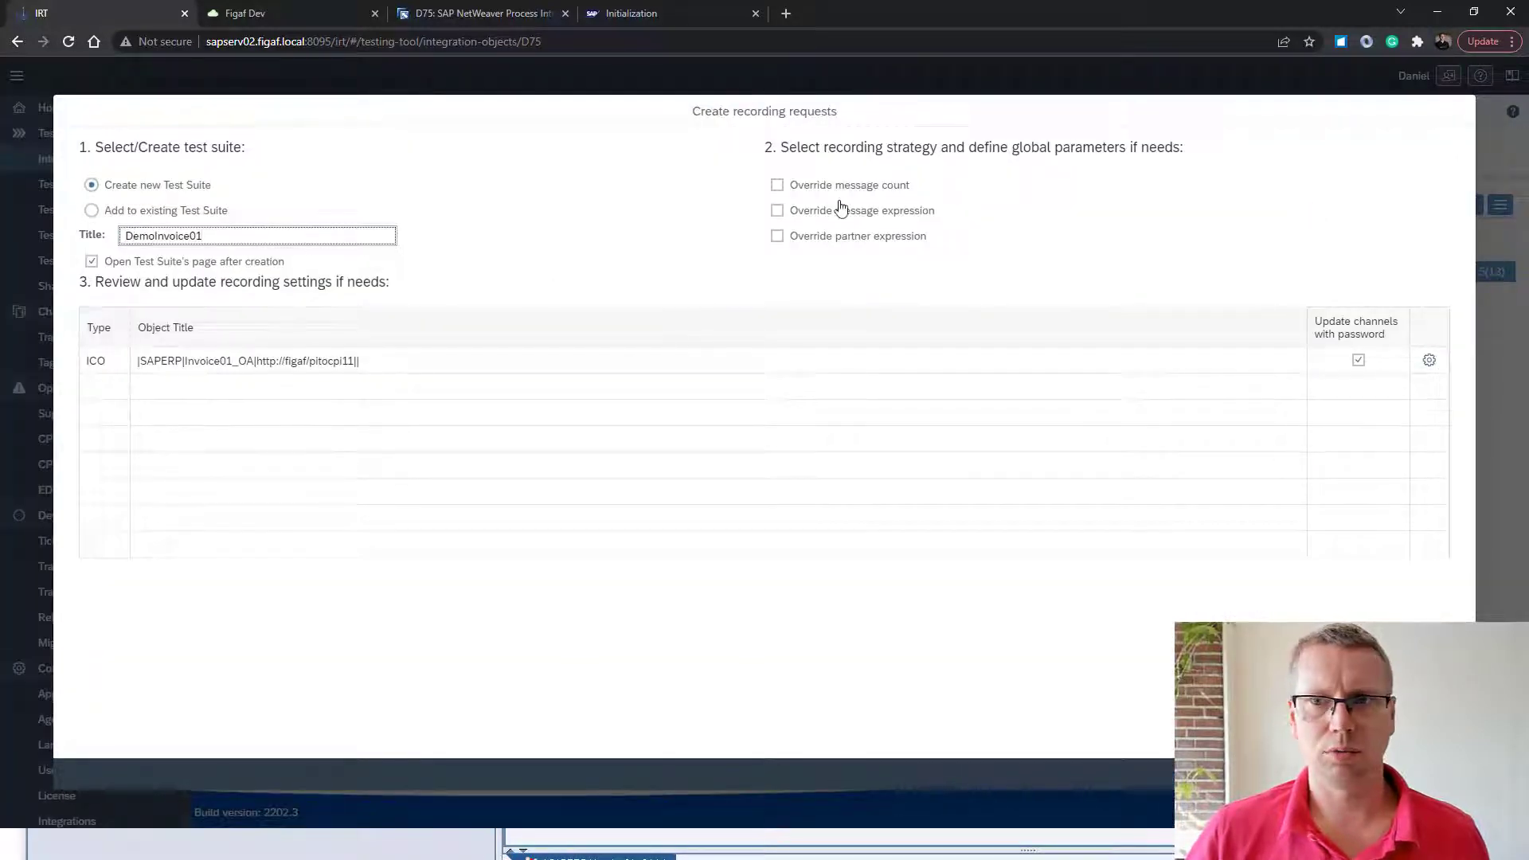
Set the message expression to DemoInvoice01 in the object's recording configuration, save it, and create the recording request
click(1429, 361)
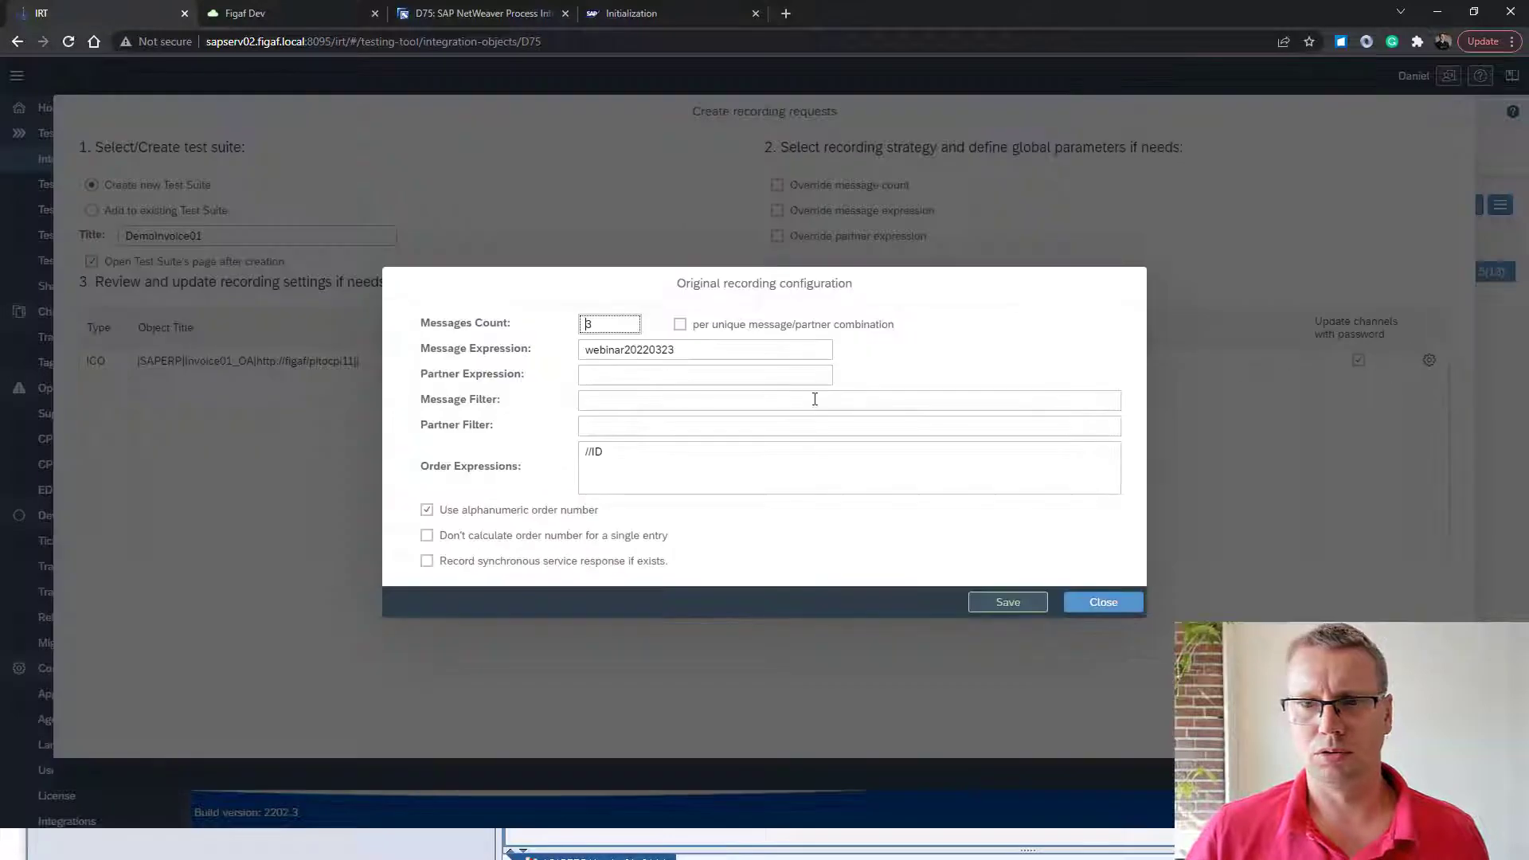
click(615, 349)
key(ctrl+a)
text(DemoInvoice01)
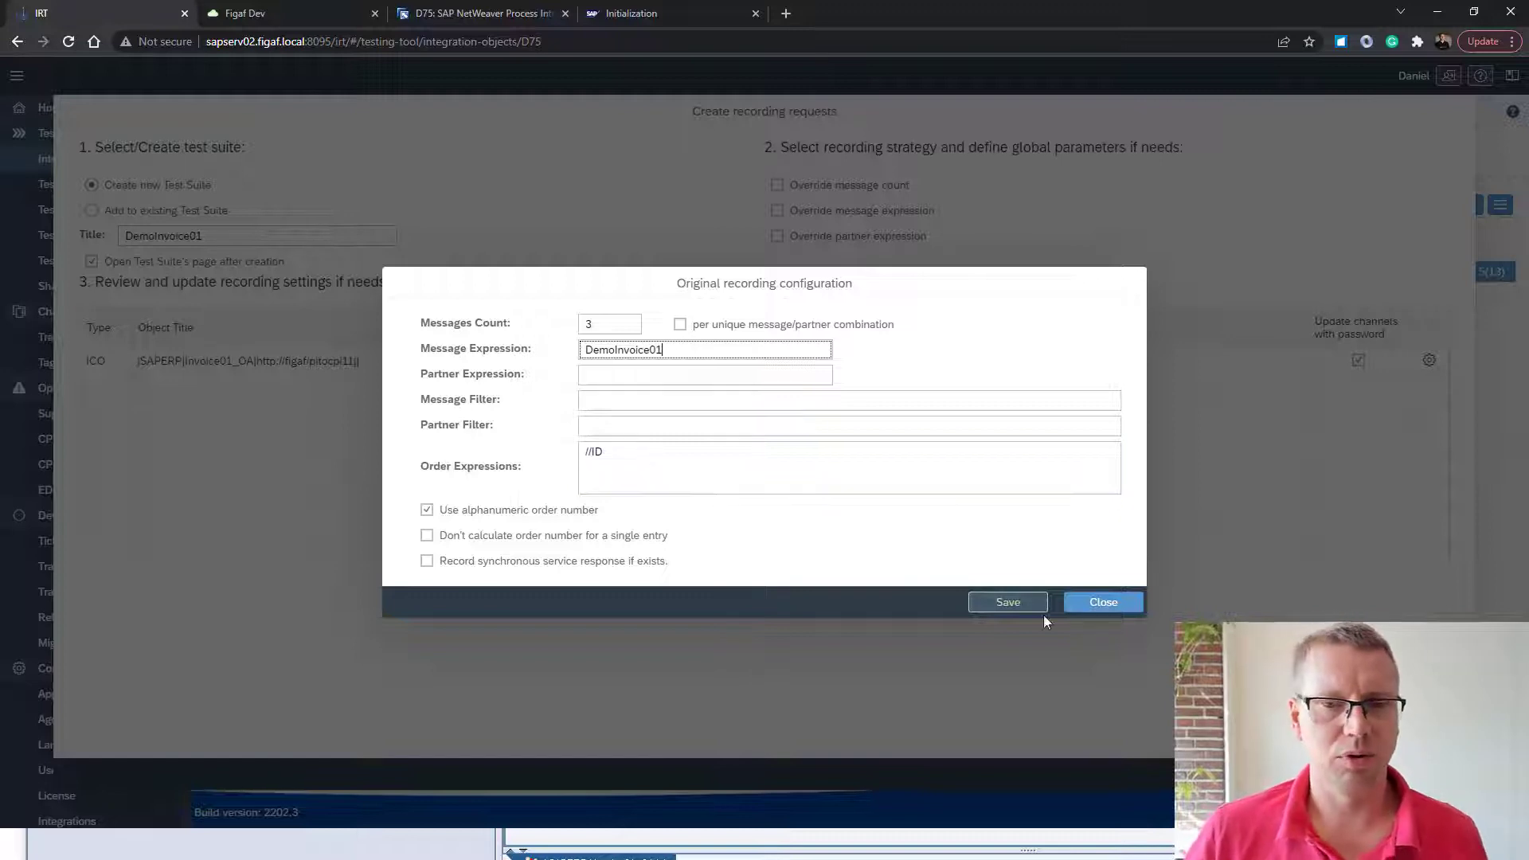
click(1016, 612)
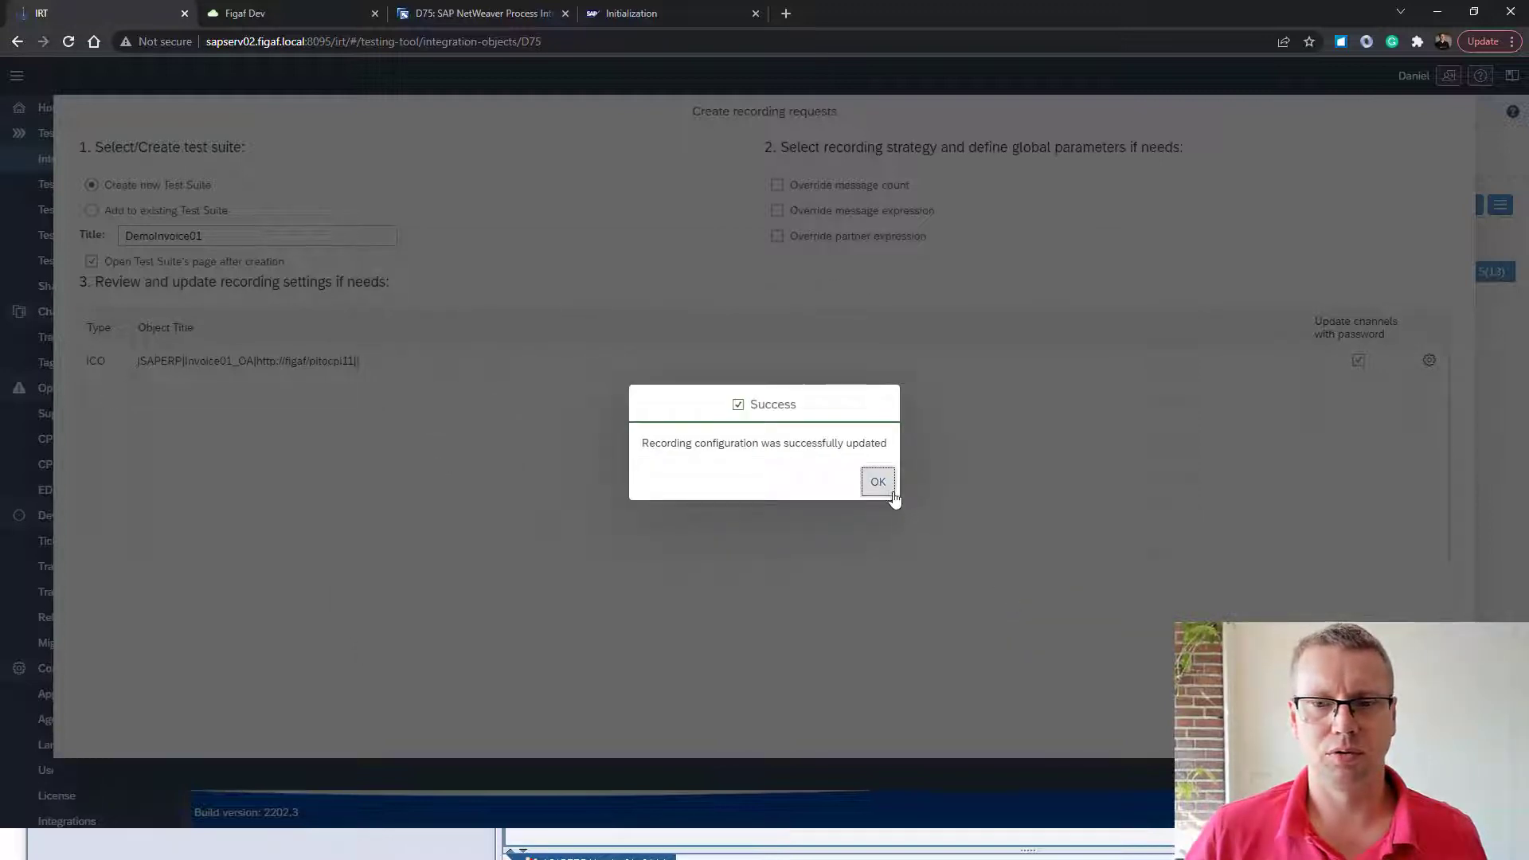
click(891, 492)
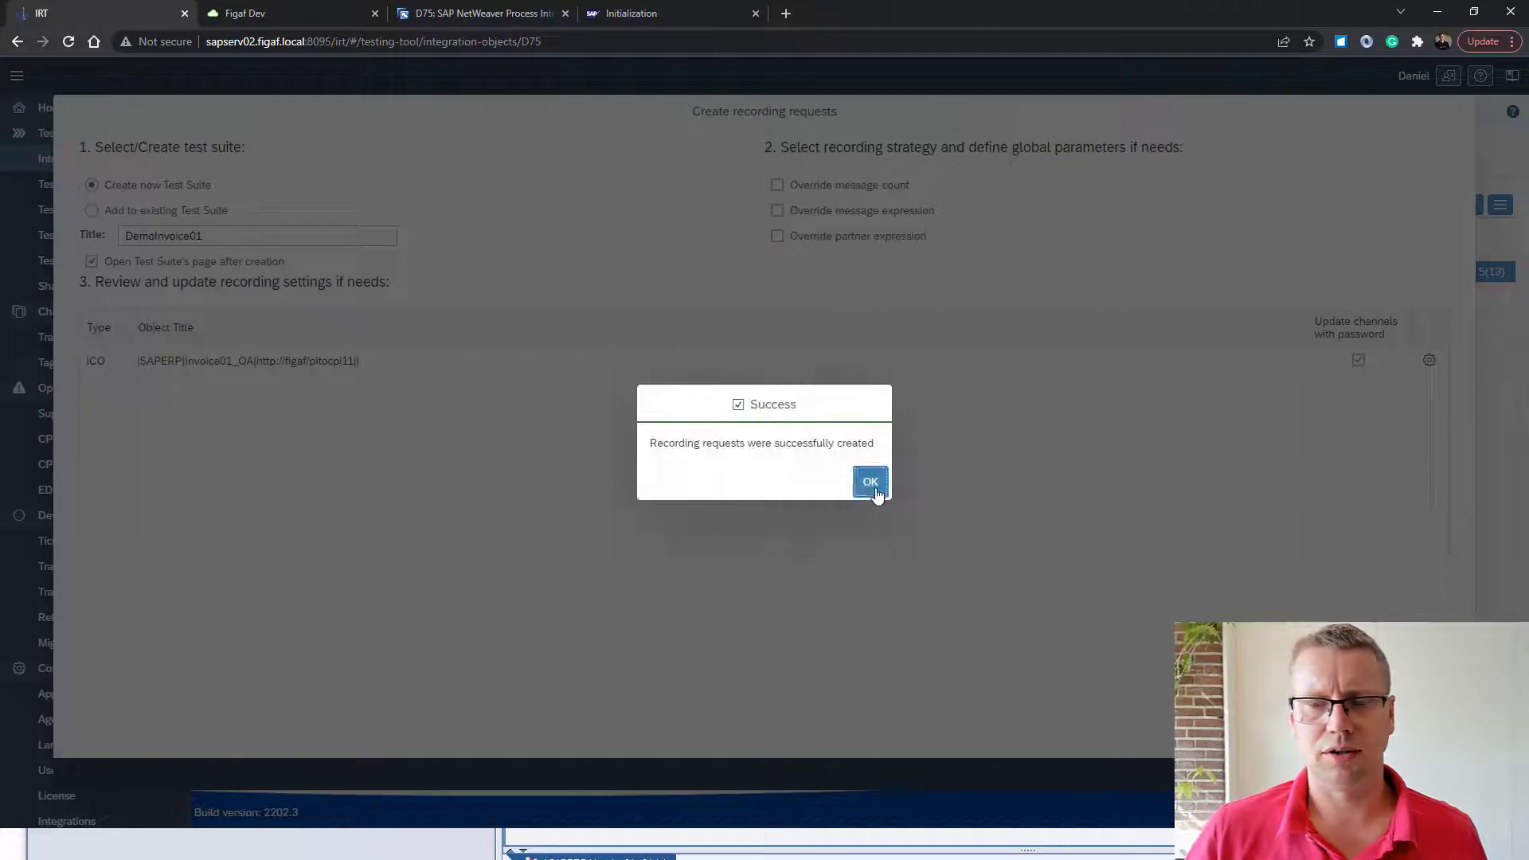
click(871, 481)
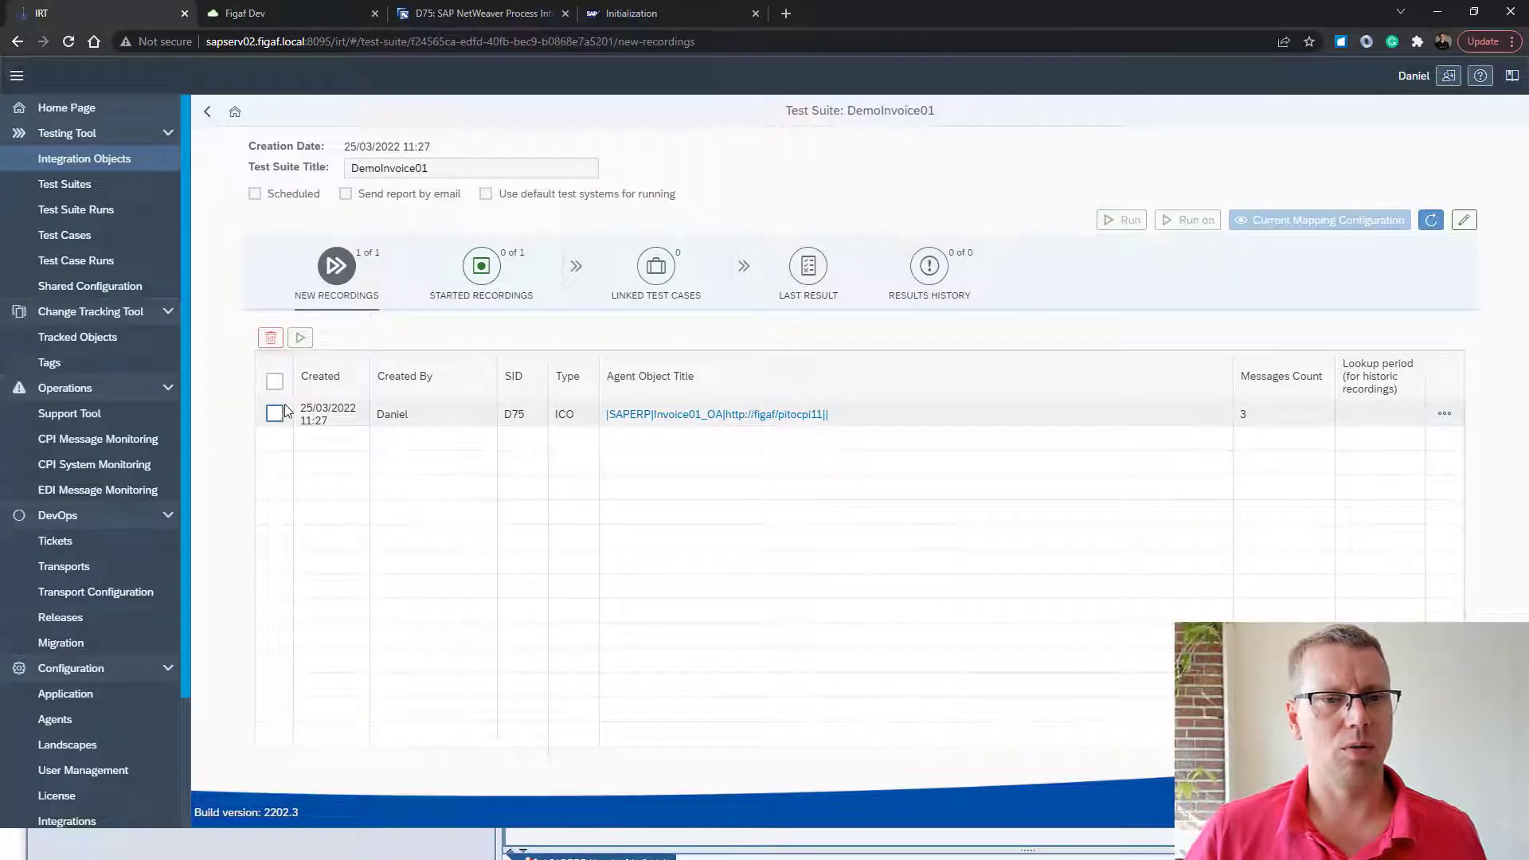
Start the new Invoice01_OA recording in test suite DemoInvoice01 and show the suite's started recordings
click(278, 412)
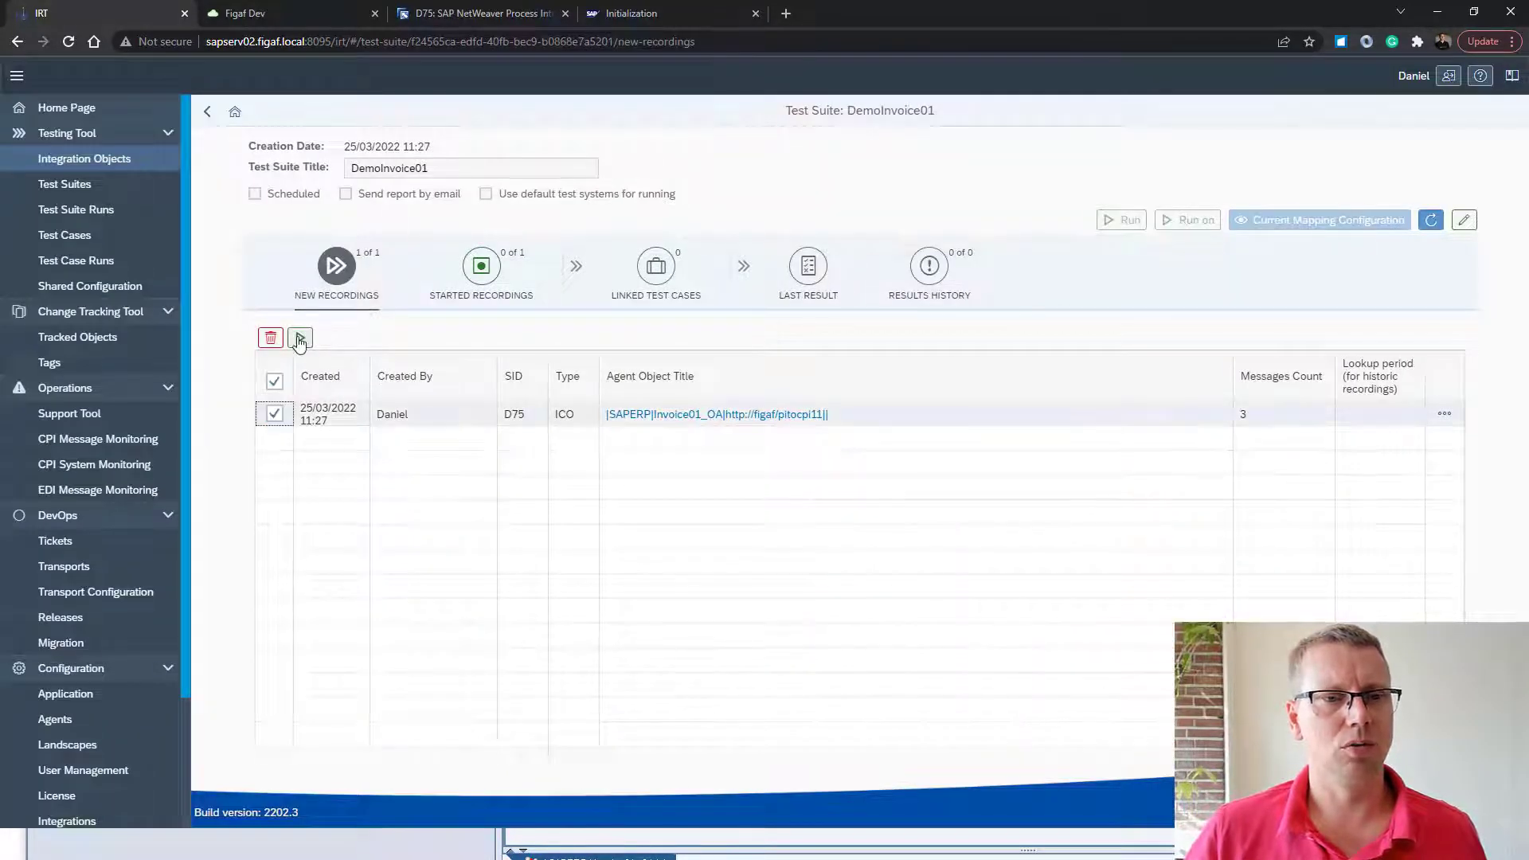
click(300, 339)
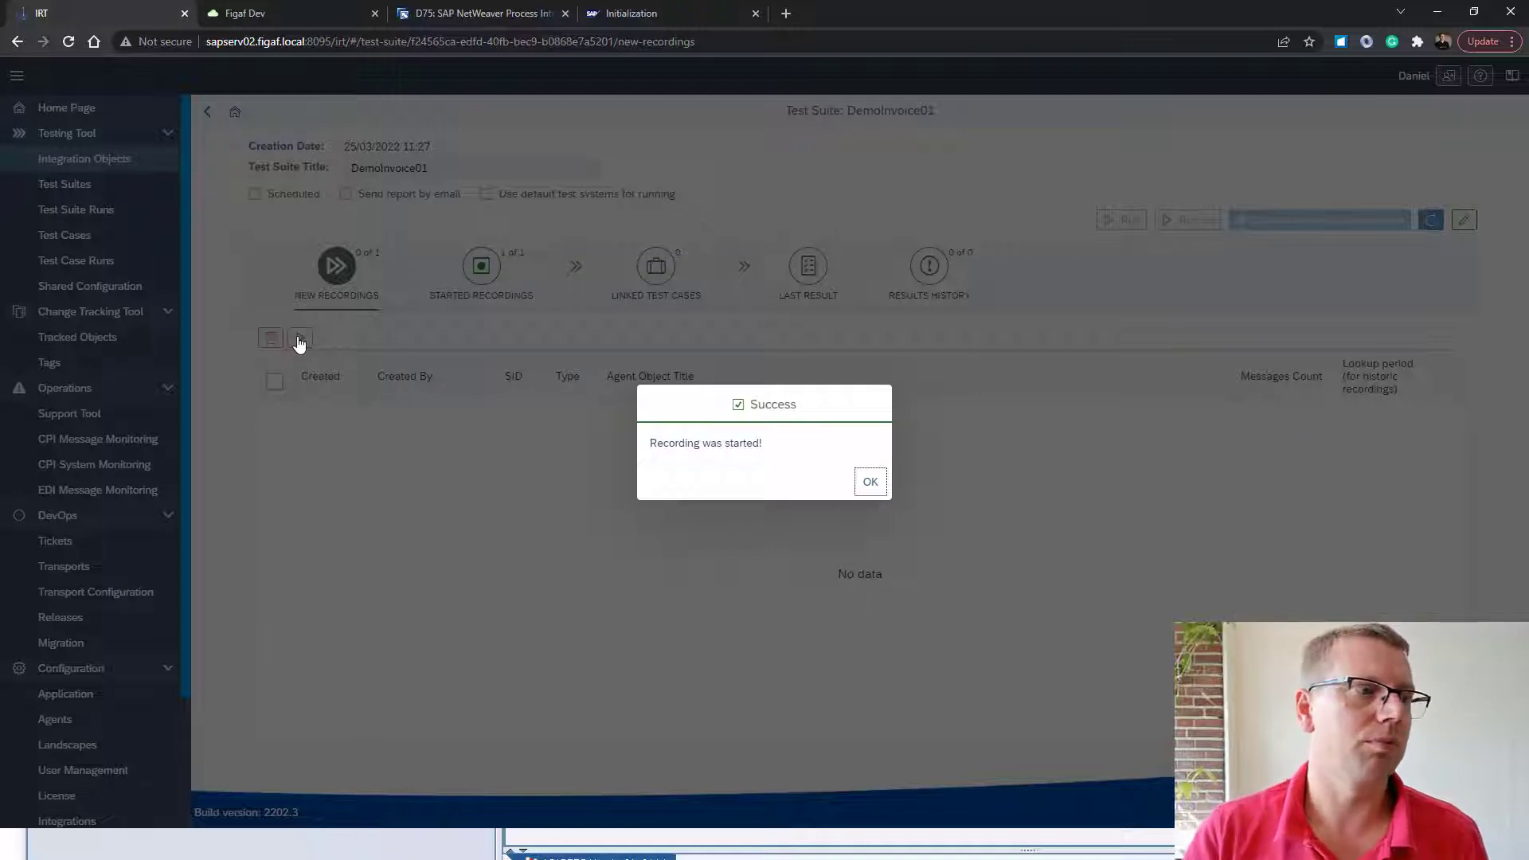
click(869, 481)
click(492, 267)
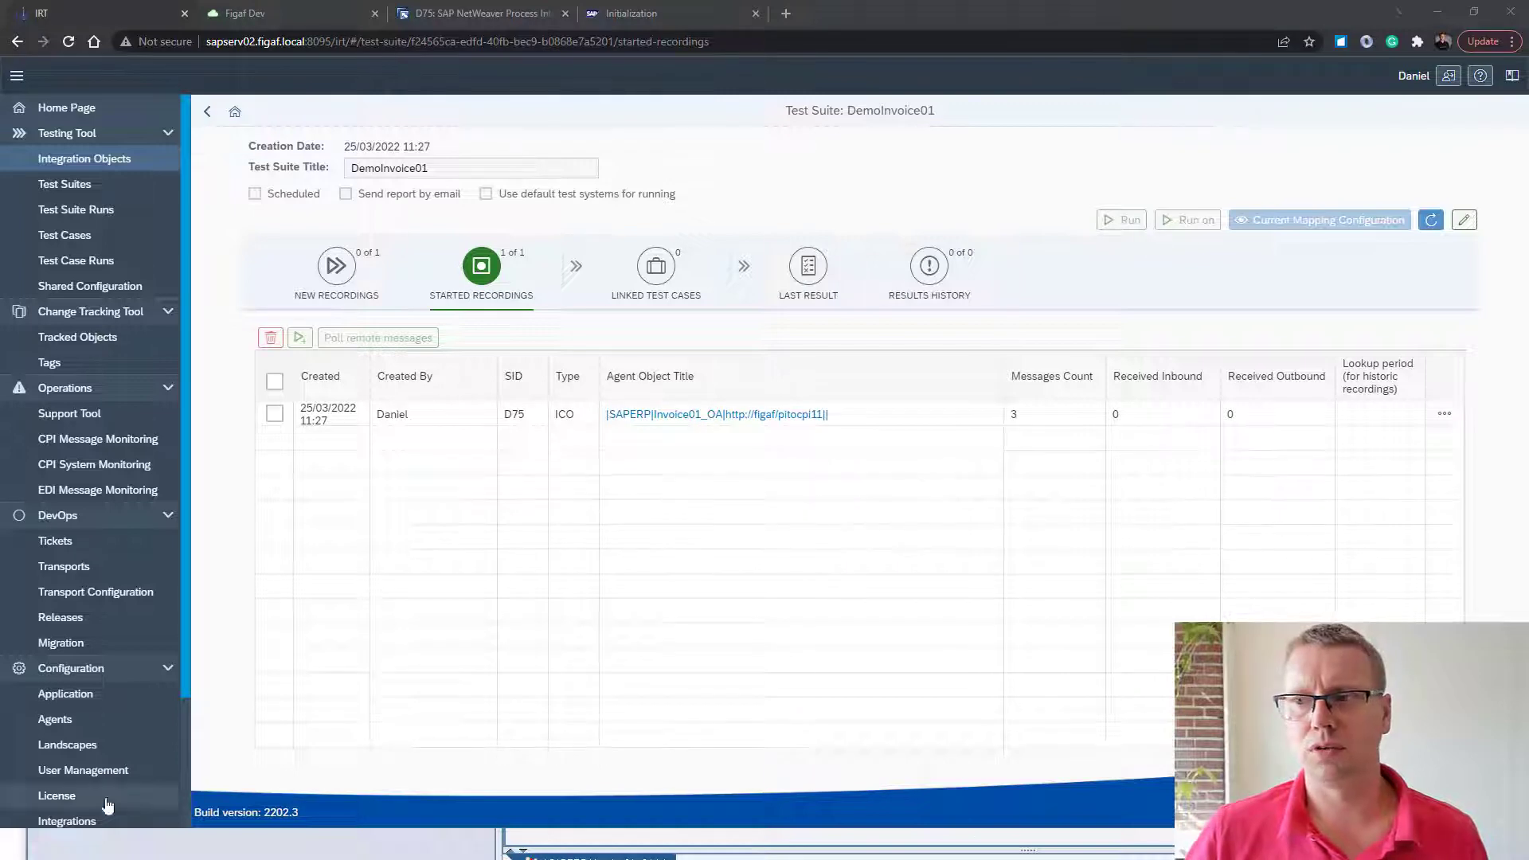
Refresh the DemoInvoice01 suite's started recordings and create a regression test case with 2 messages from the Invoice01_OA recording
click(1432, 223)
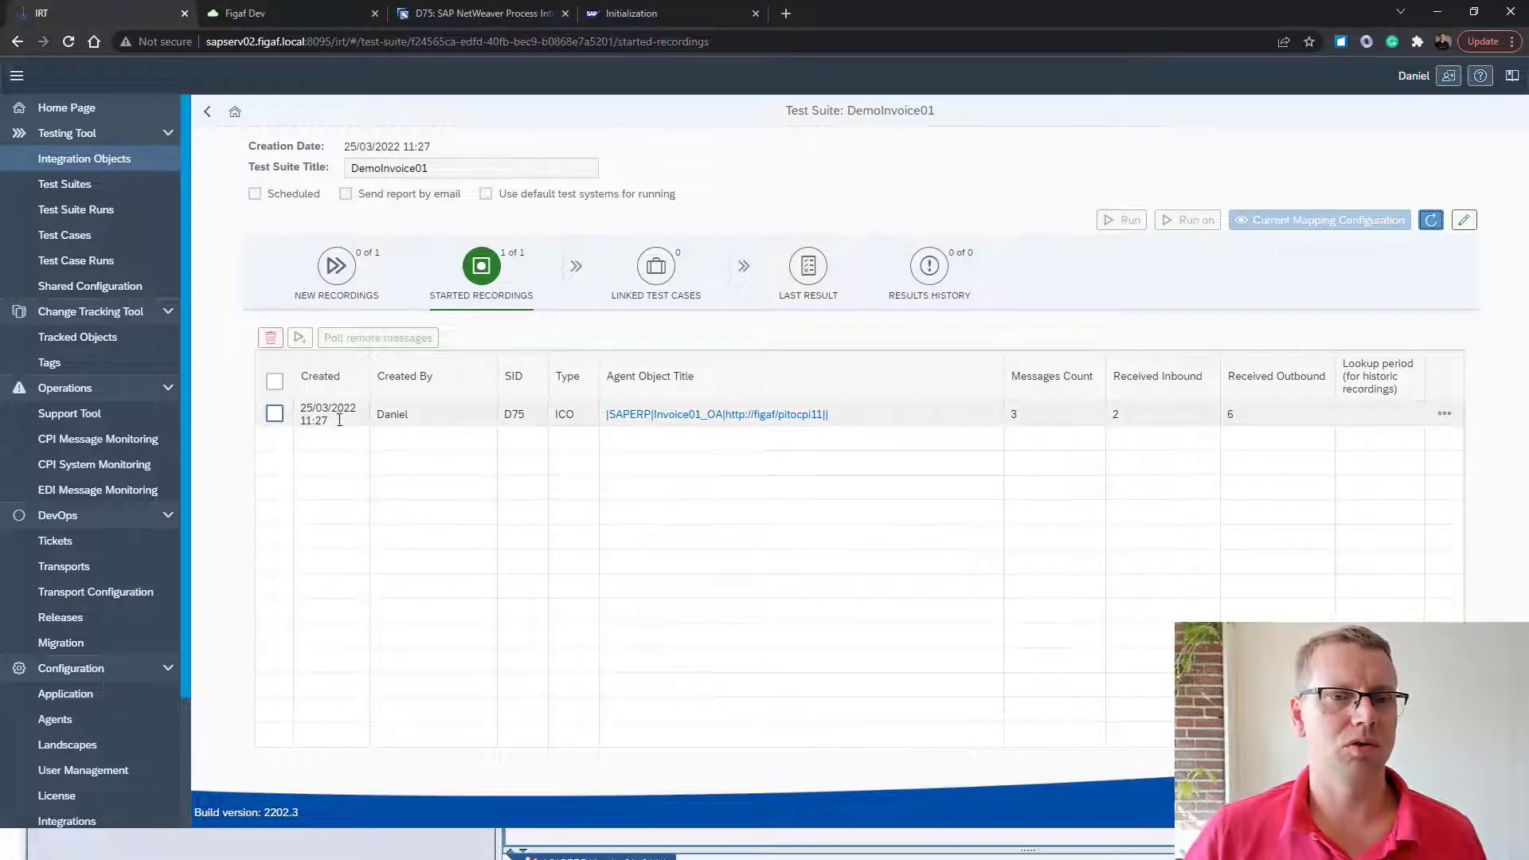
click(276, 415)
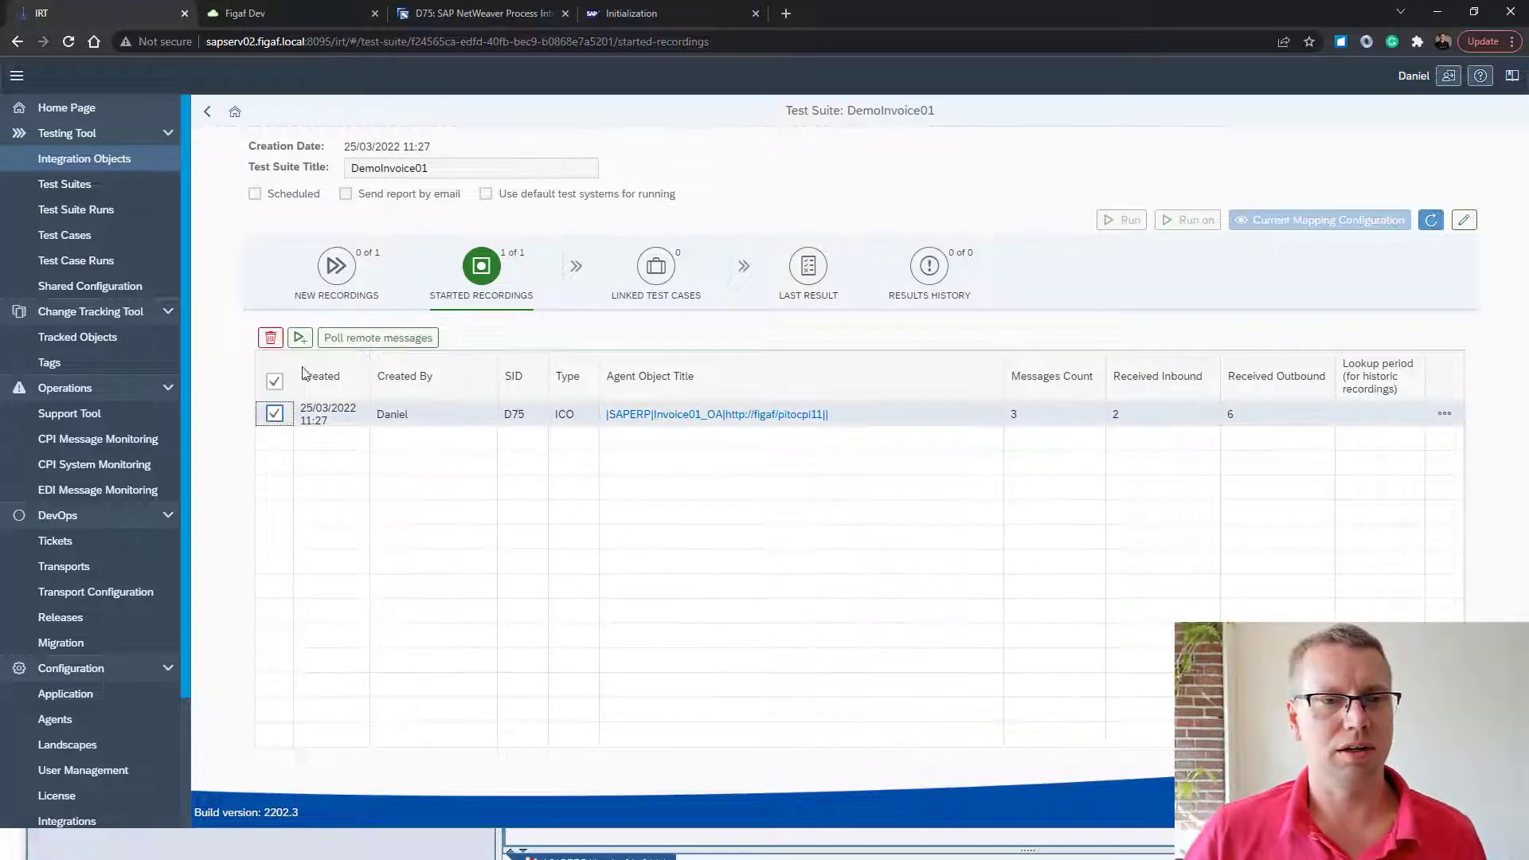
click(300, 338)
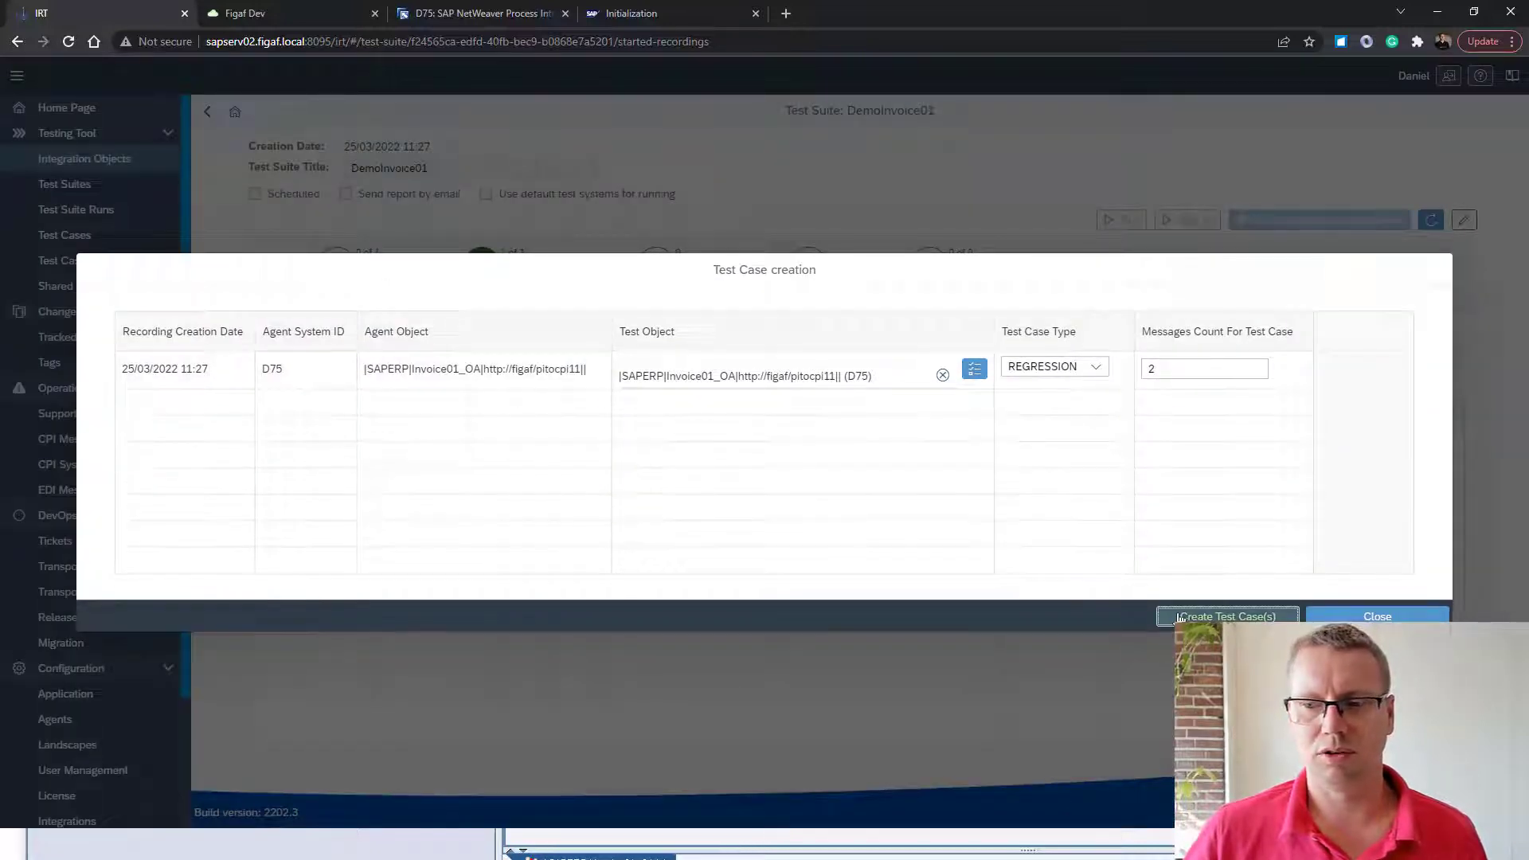
click(1181, 617)
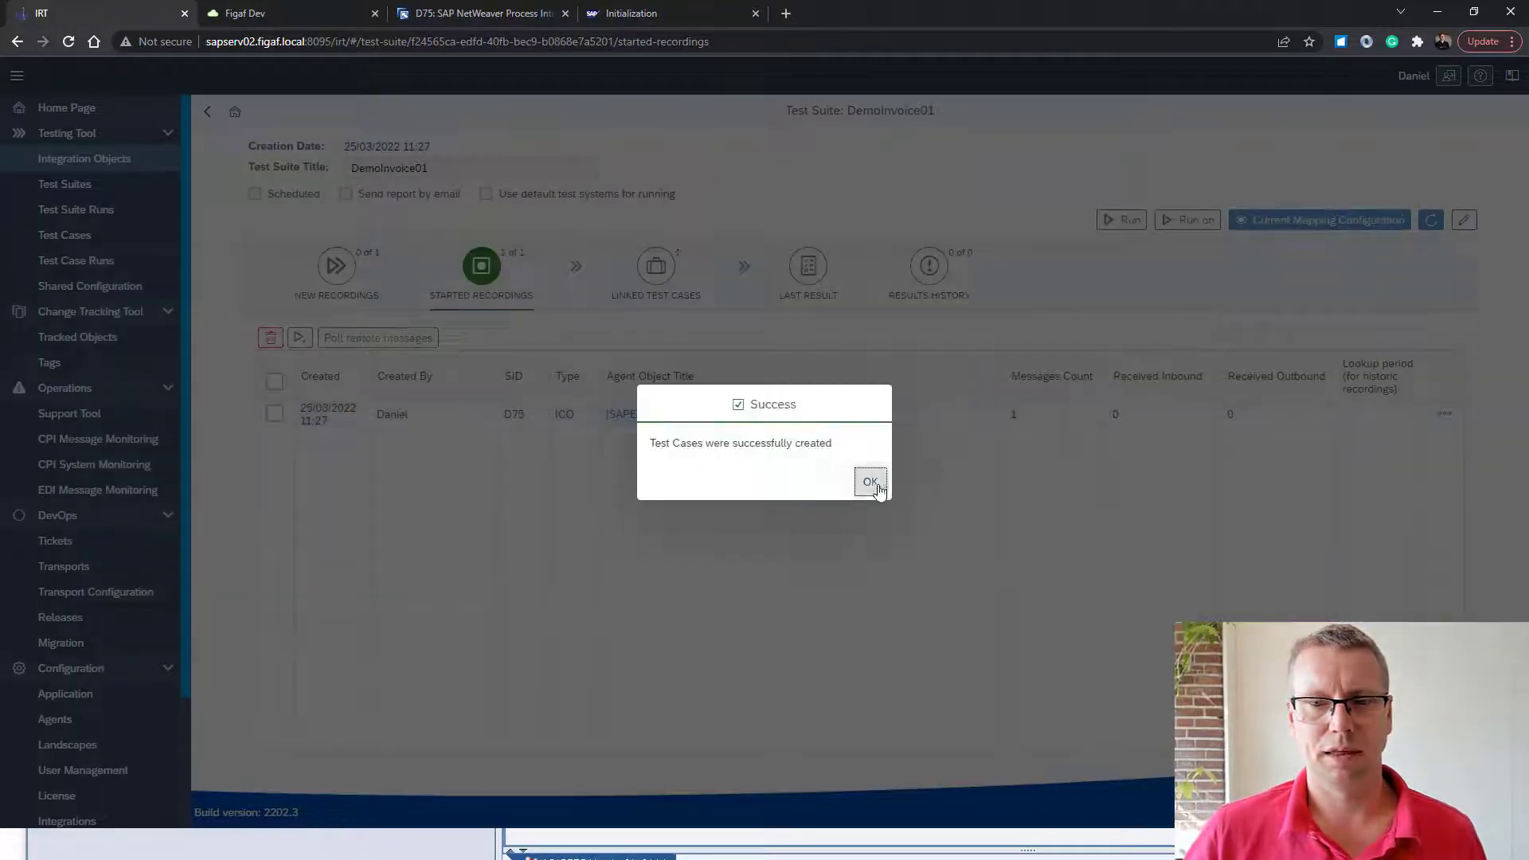
click(873, 483)
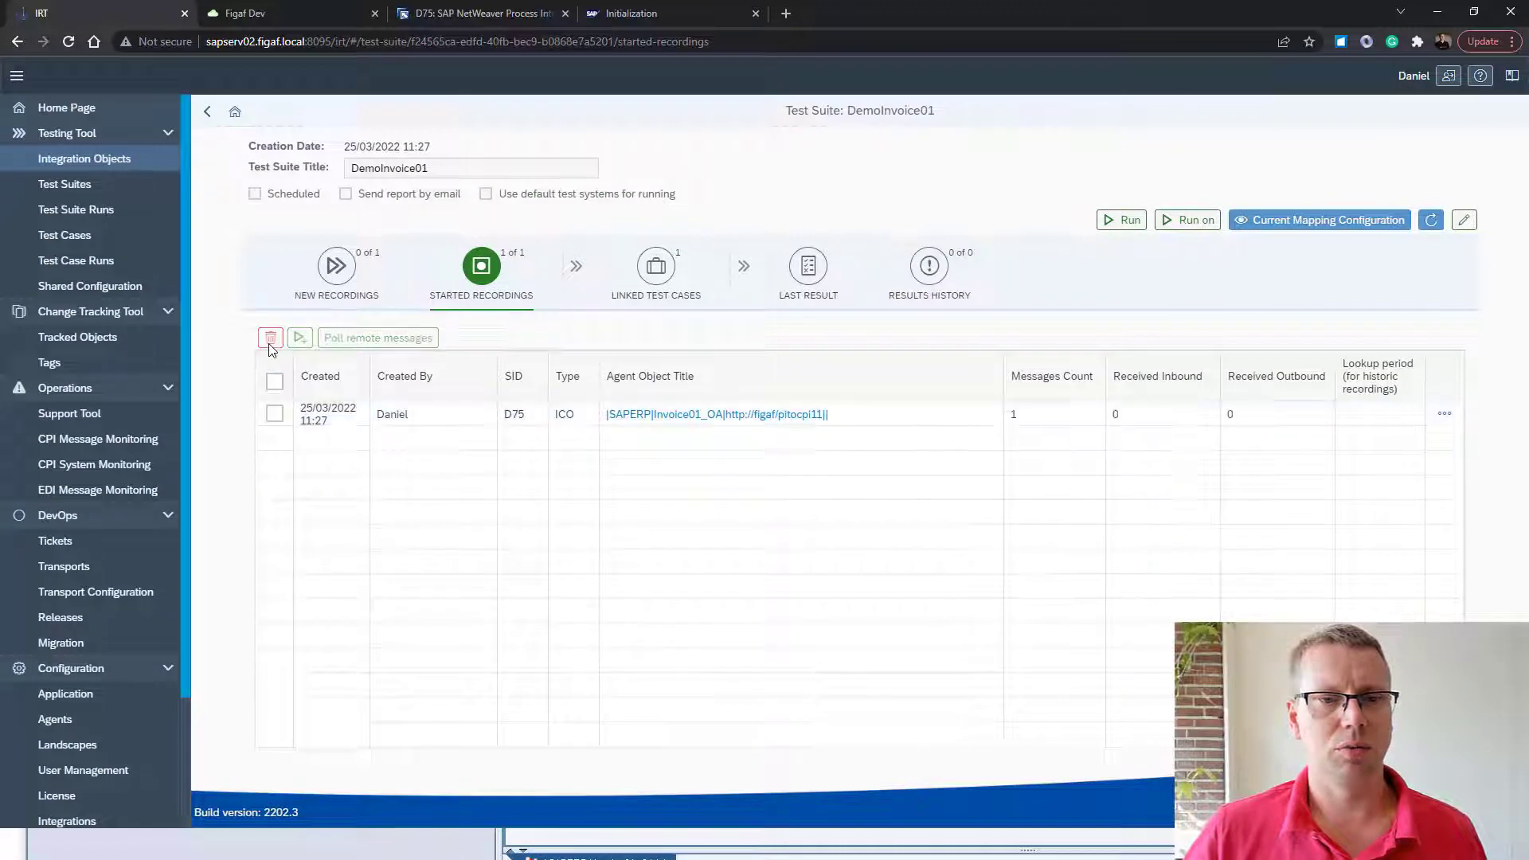
Delete the remaining Invoice01_OA recording from the test suite's started recordings
click(274, 382)
click(270, 338)
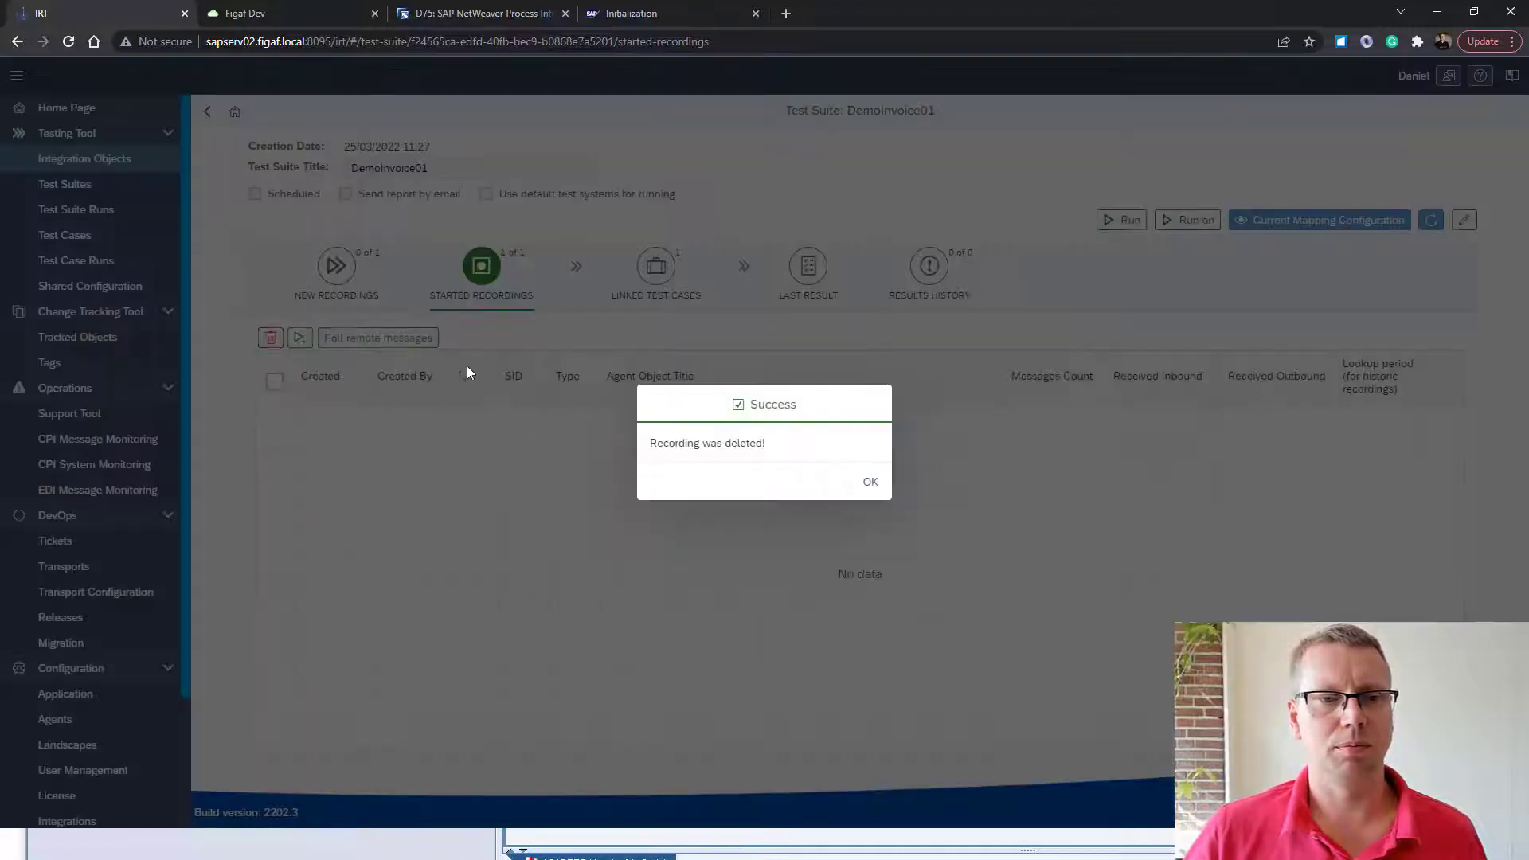
click(872, 483)
Open the inbound Invoice01_OA message processed at 11:27:21.746 in the suite's linked test case for editing
click(668, 280)
click(1445, 403)
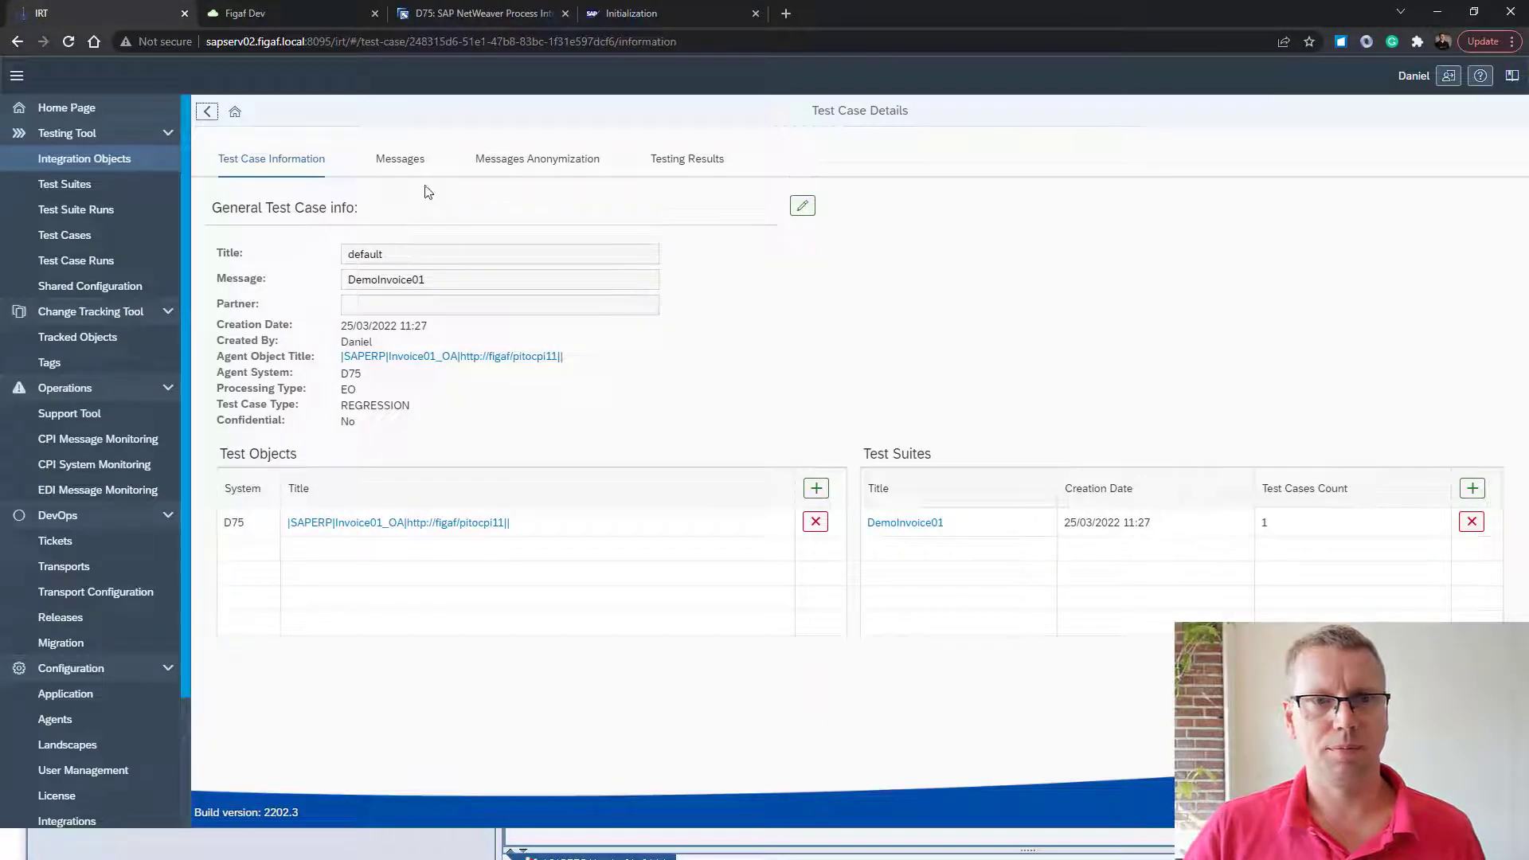
click(401, 159)
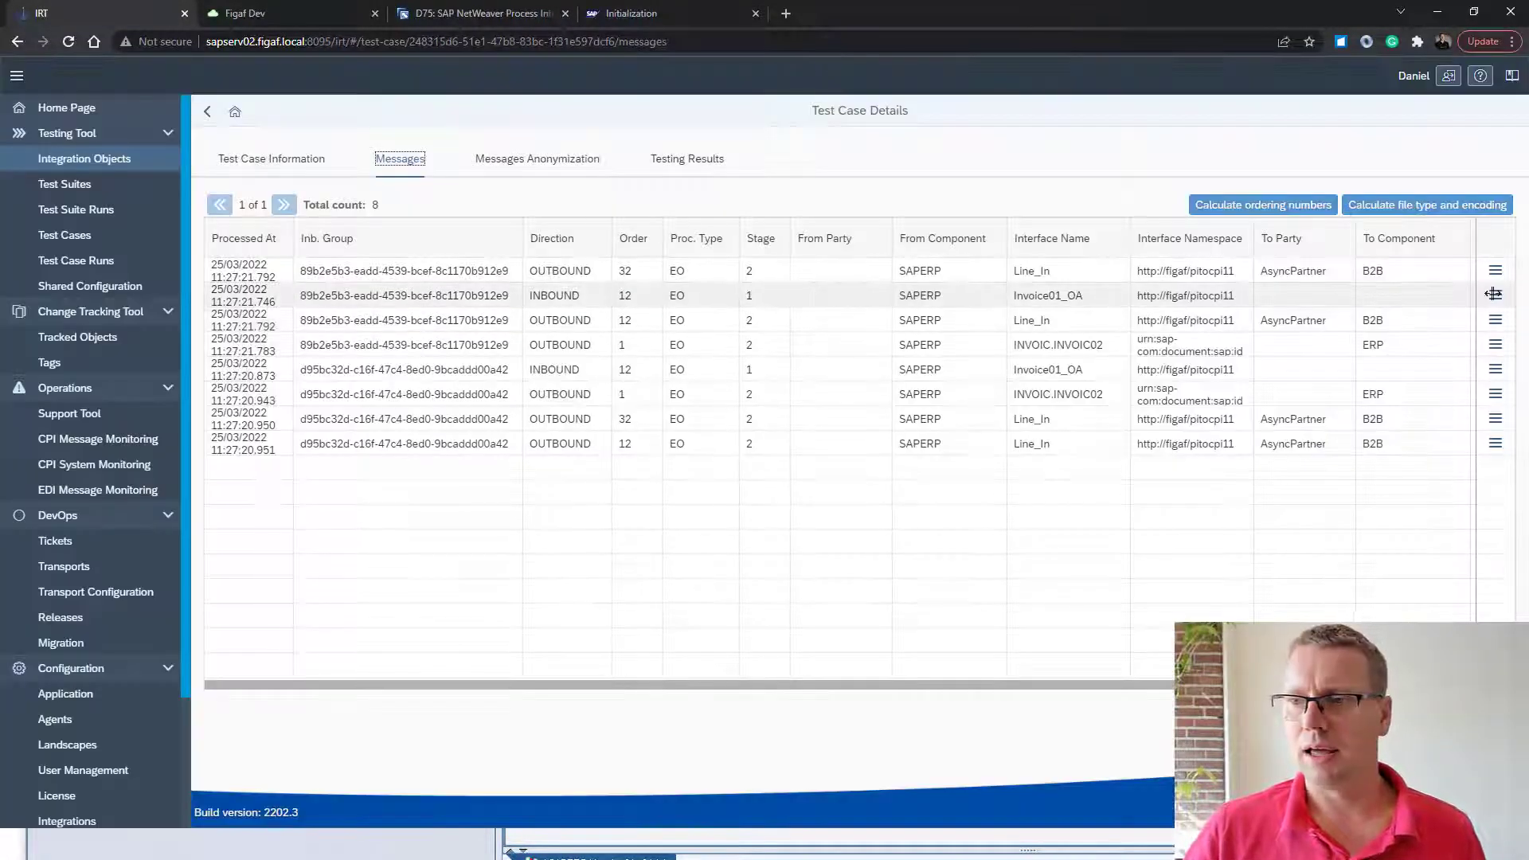
click(1496, 296)
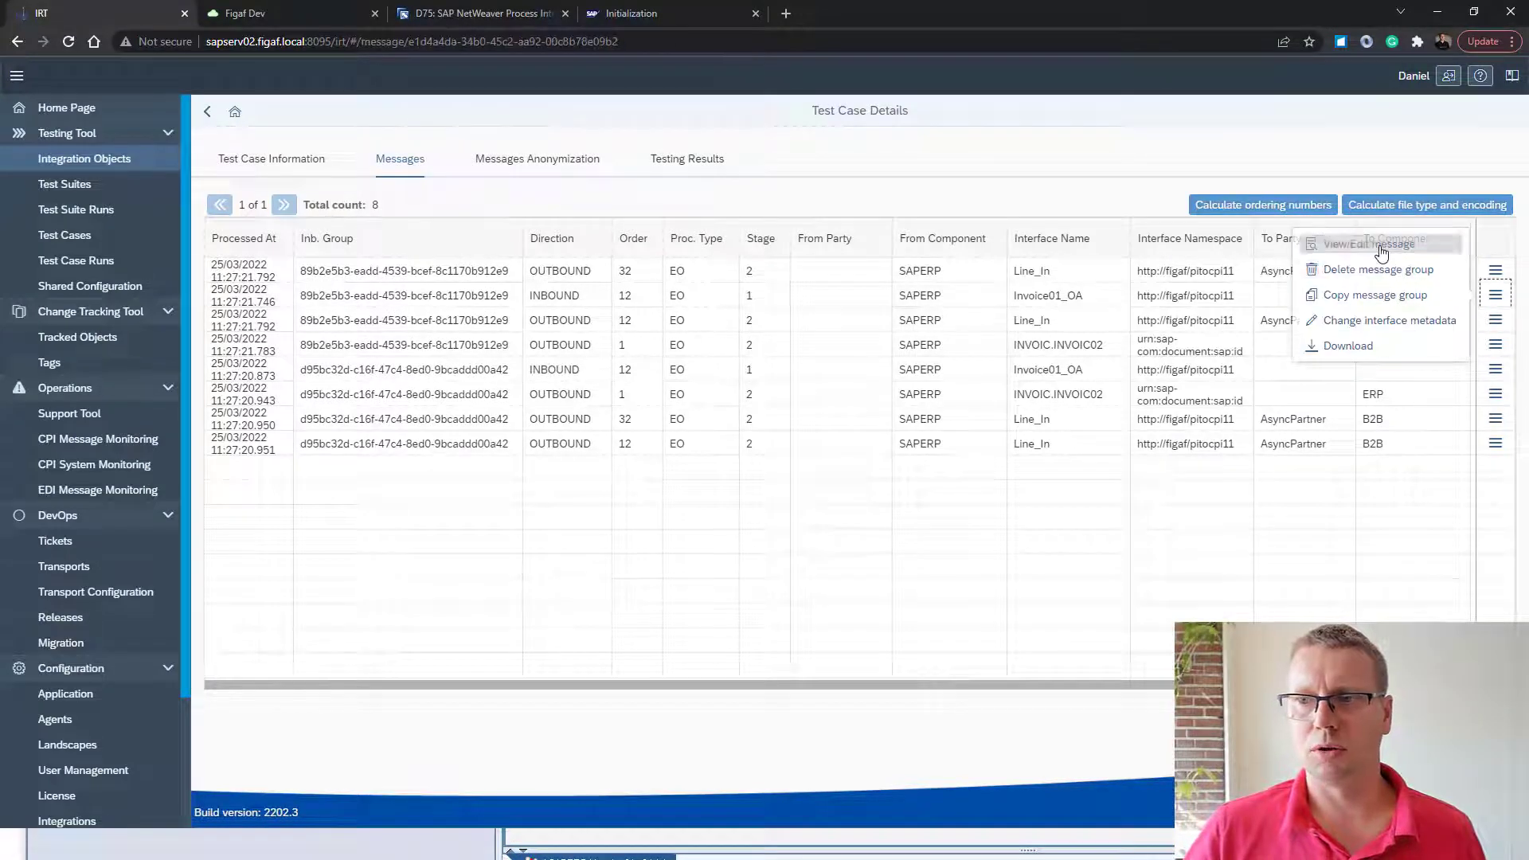
click(1378, 249)
click(1513, 141)
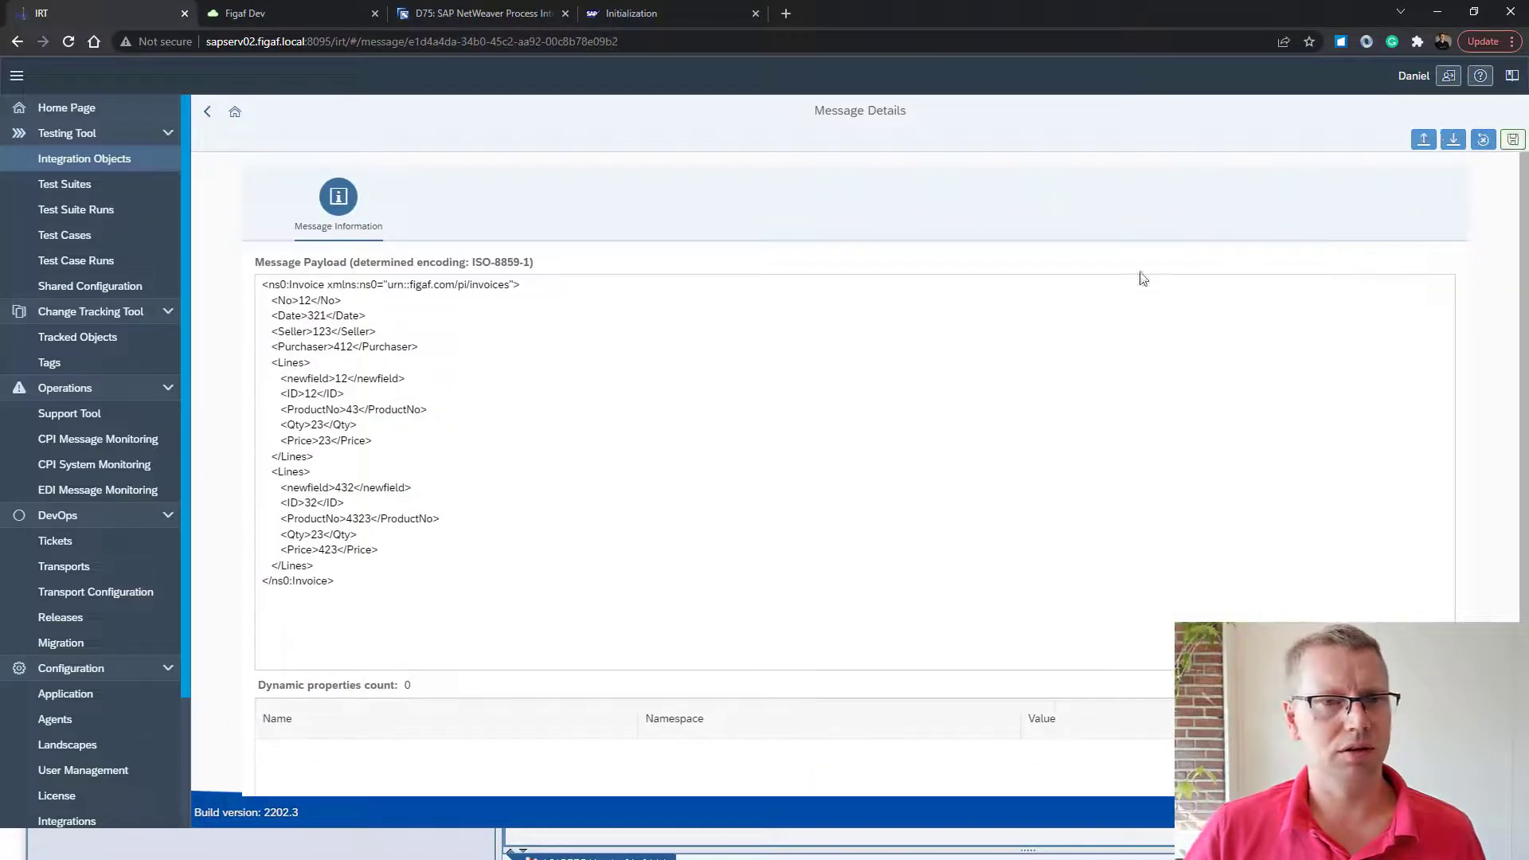
Set the Price of the first invoice line in the message payload to 9911 and save the message
click(320, 445)
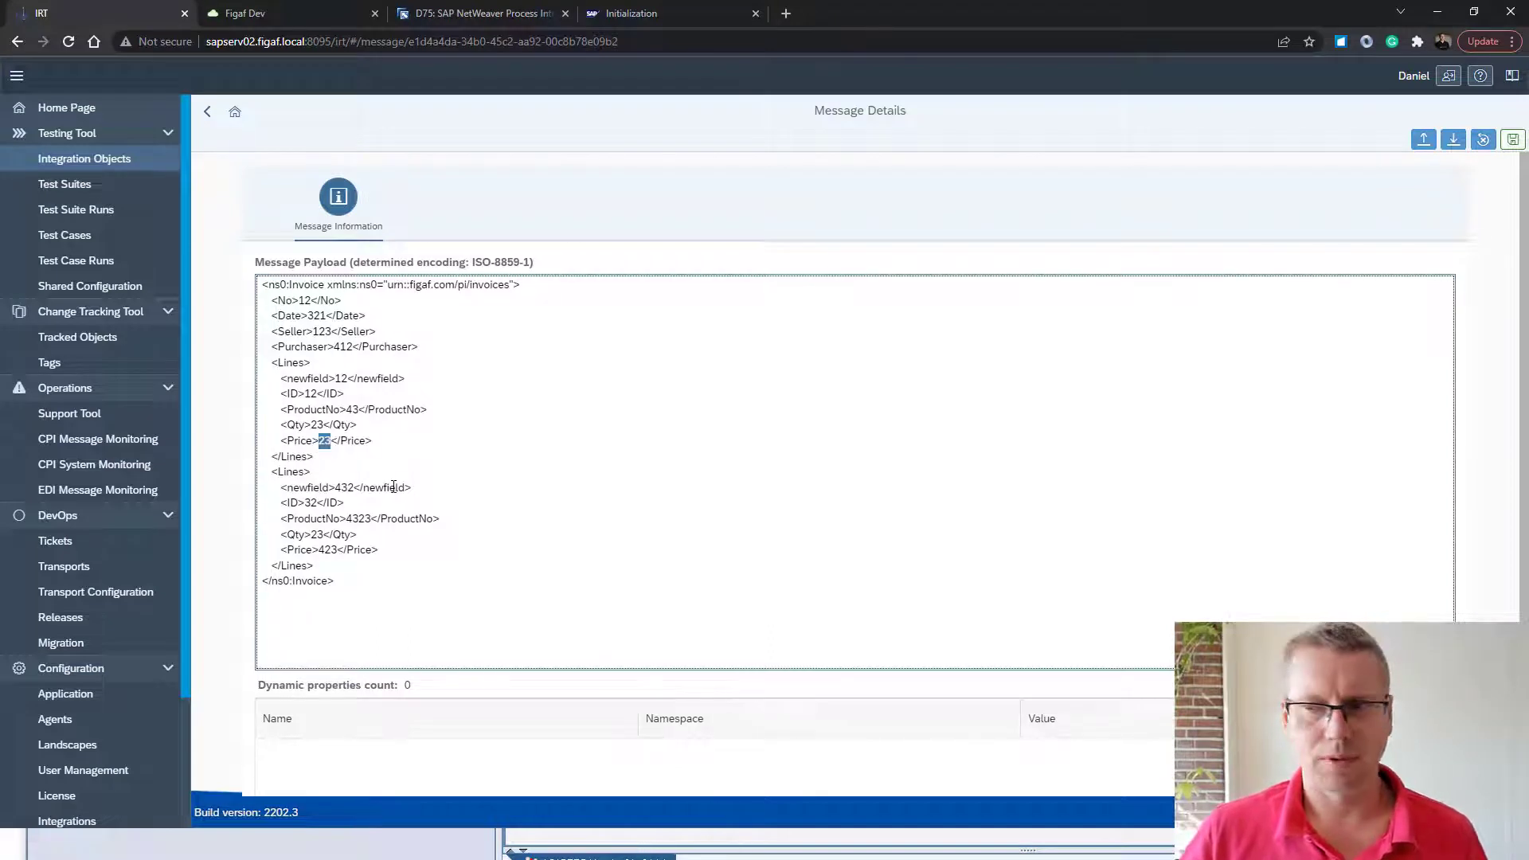
text(3)
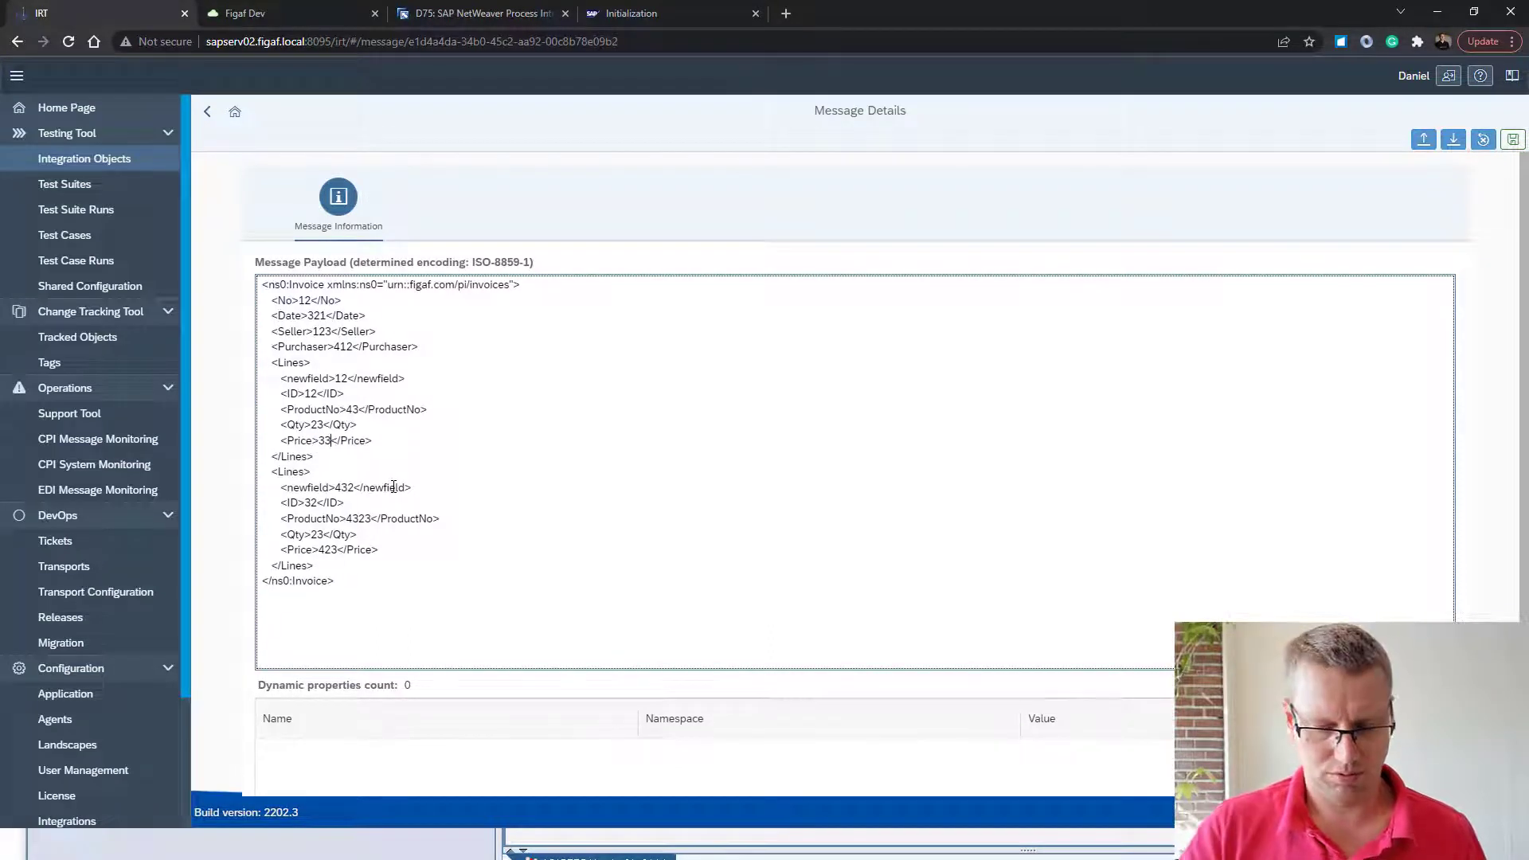
key(BackSpace)
key(BackSpace)
text(9911)
click(1511, 141)
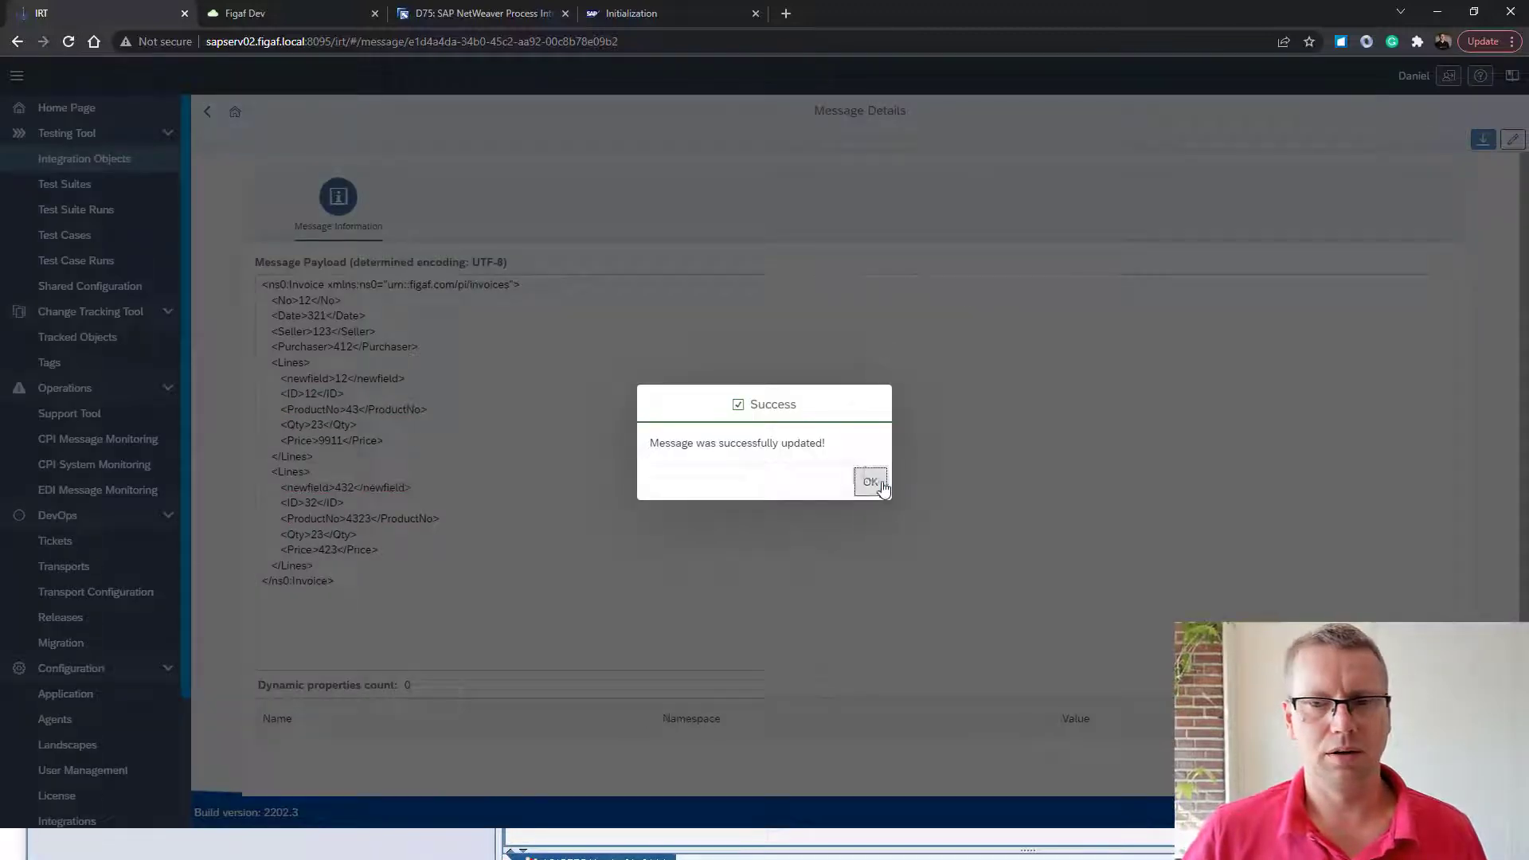
click(867, 478)
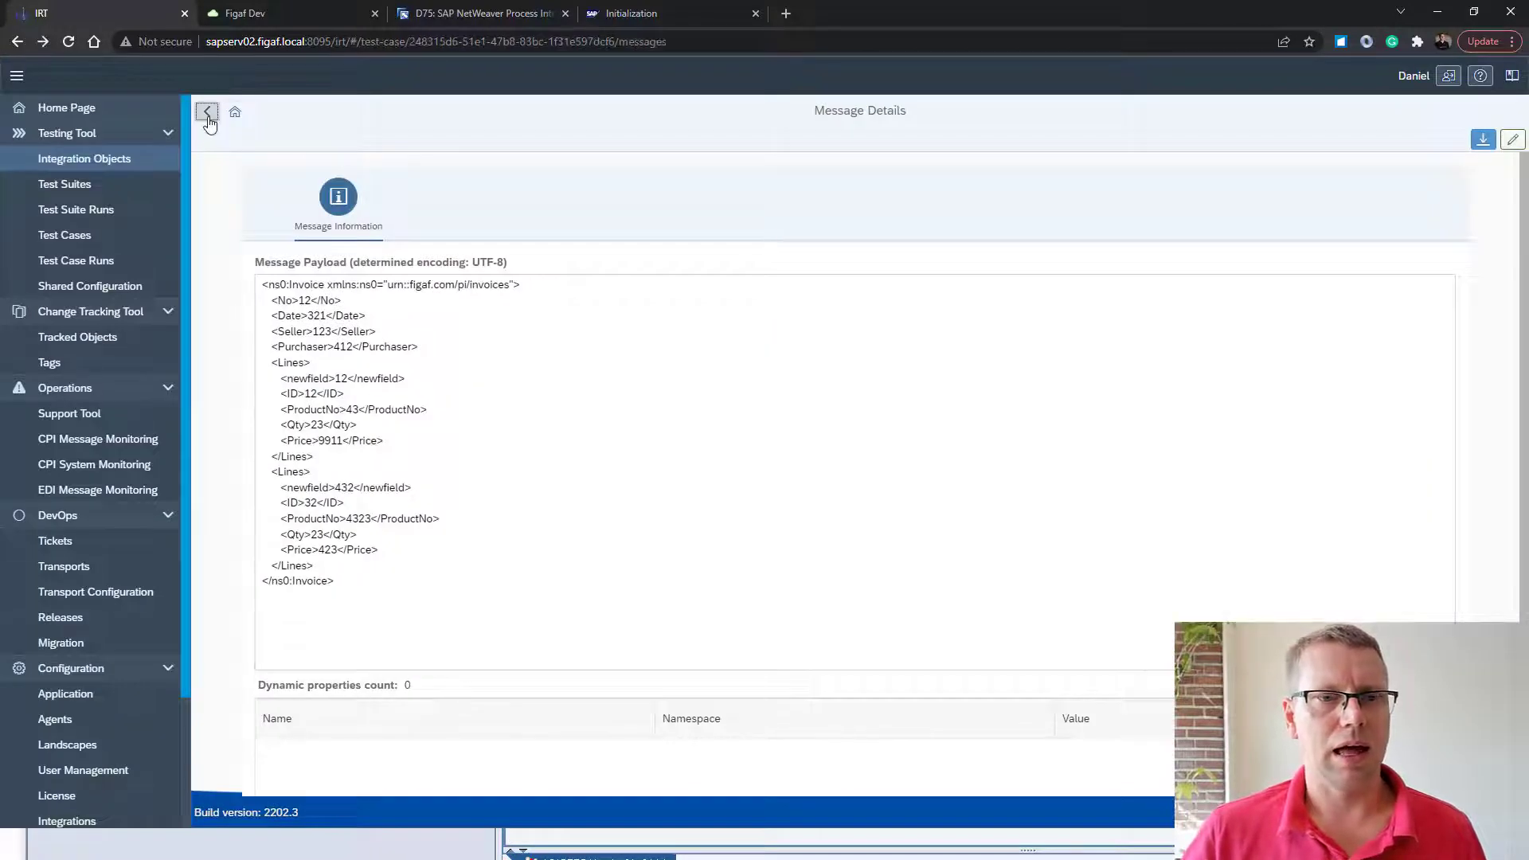
Return to the test suite and list the agent test cases of the linked D75 Invoice01_OA integration object
click(208, 113)
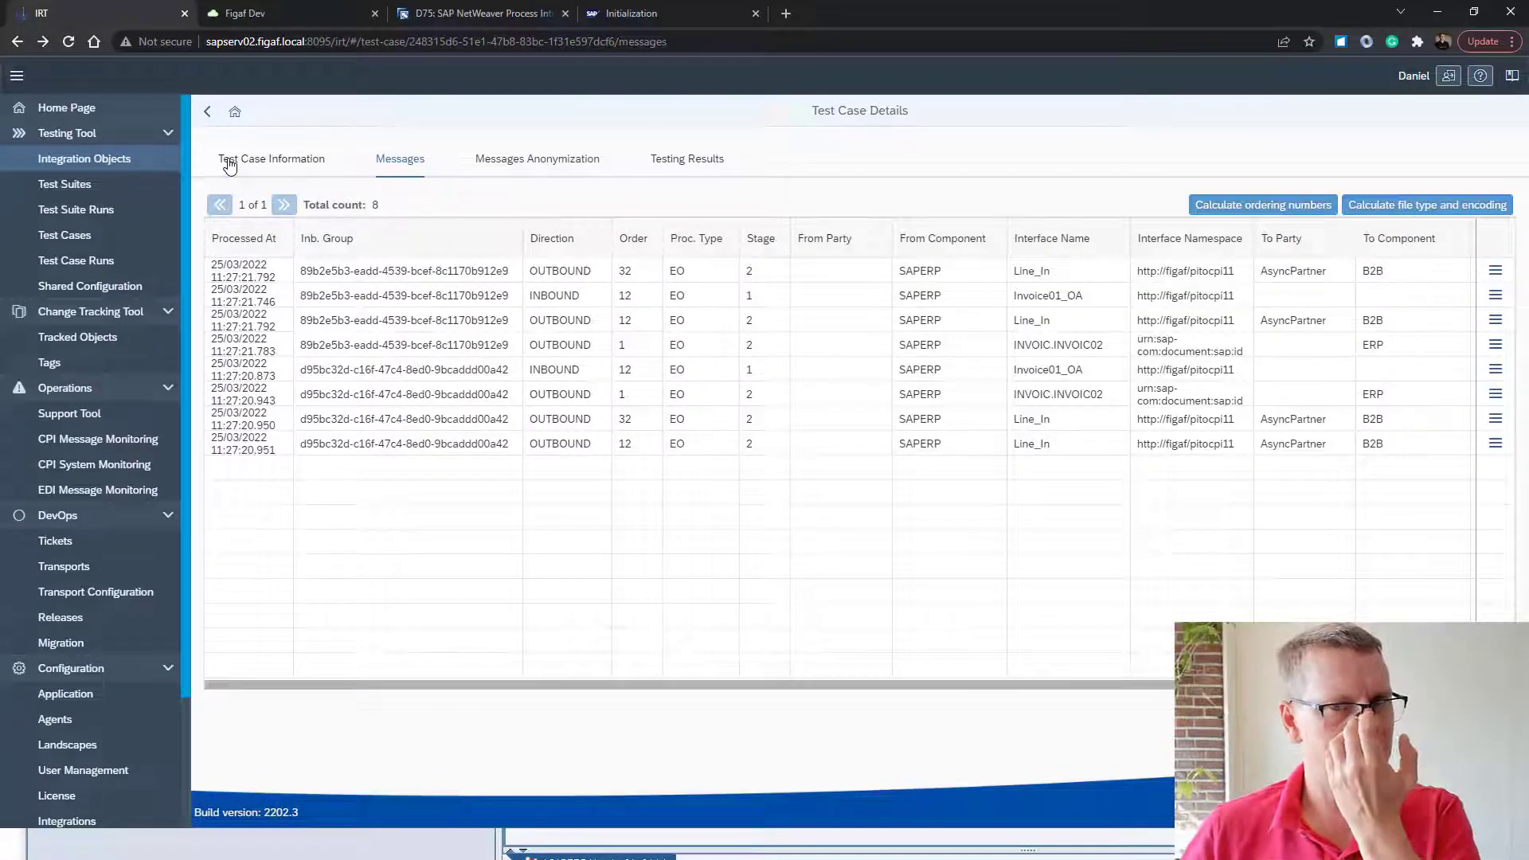
click(212, 119)
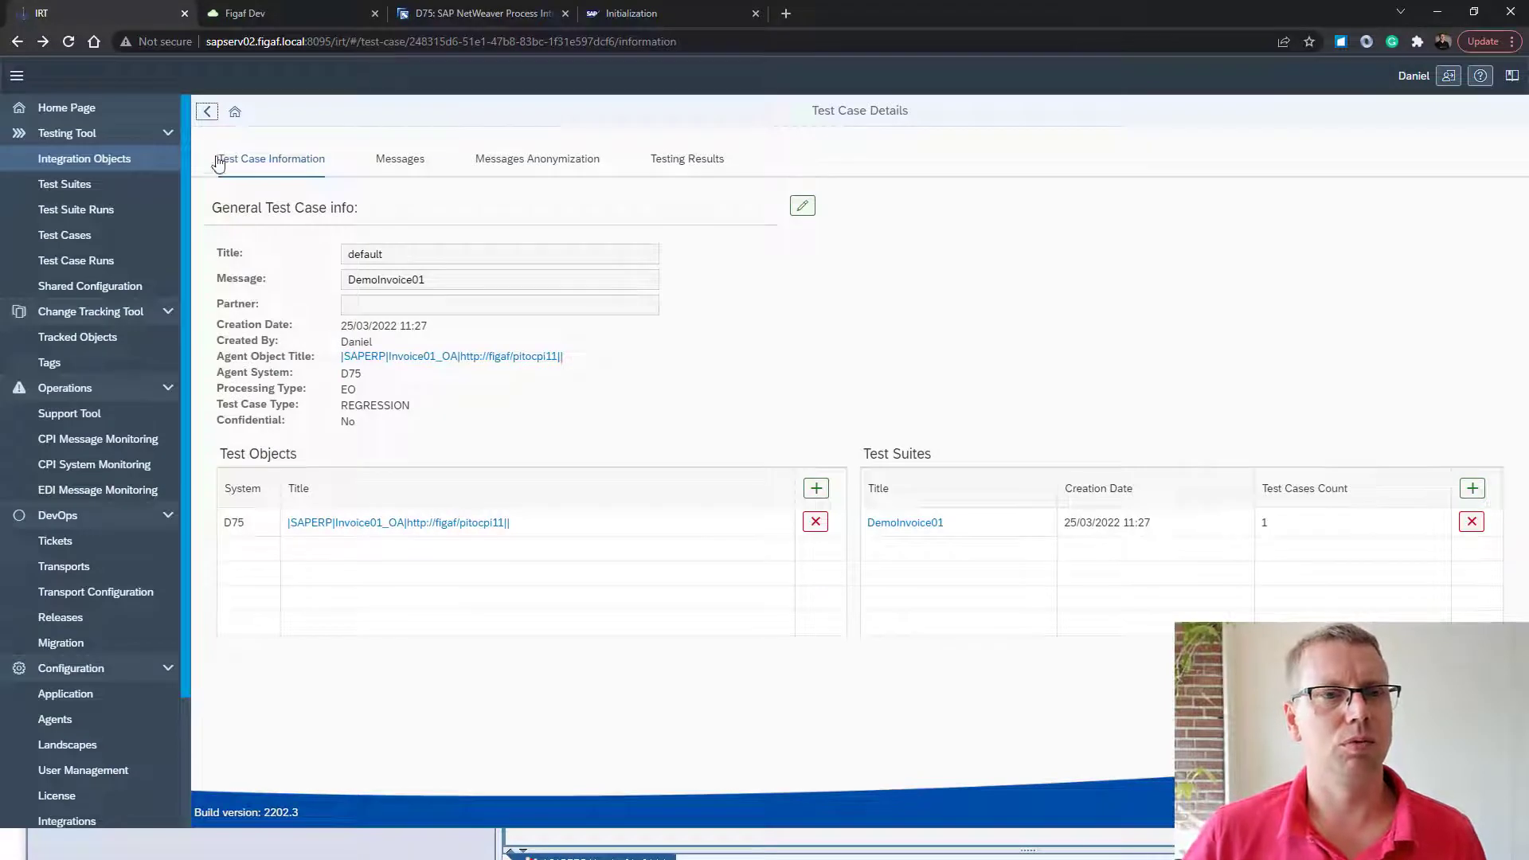
click(208, 113)
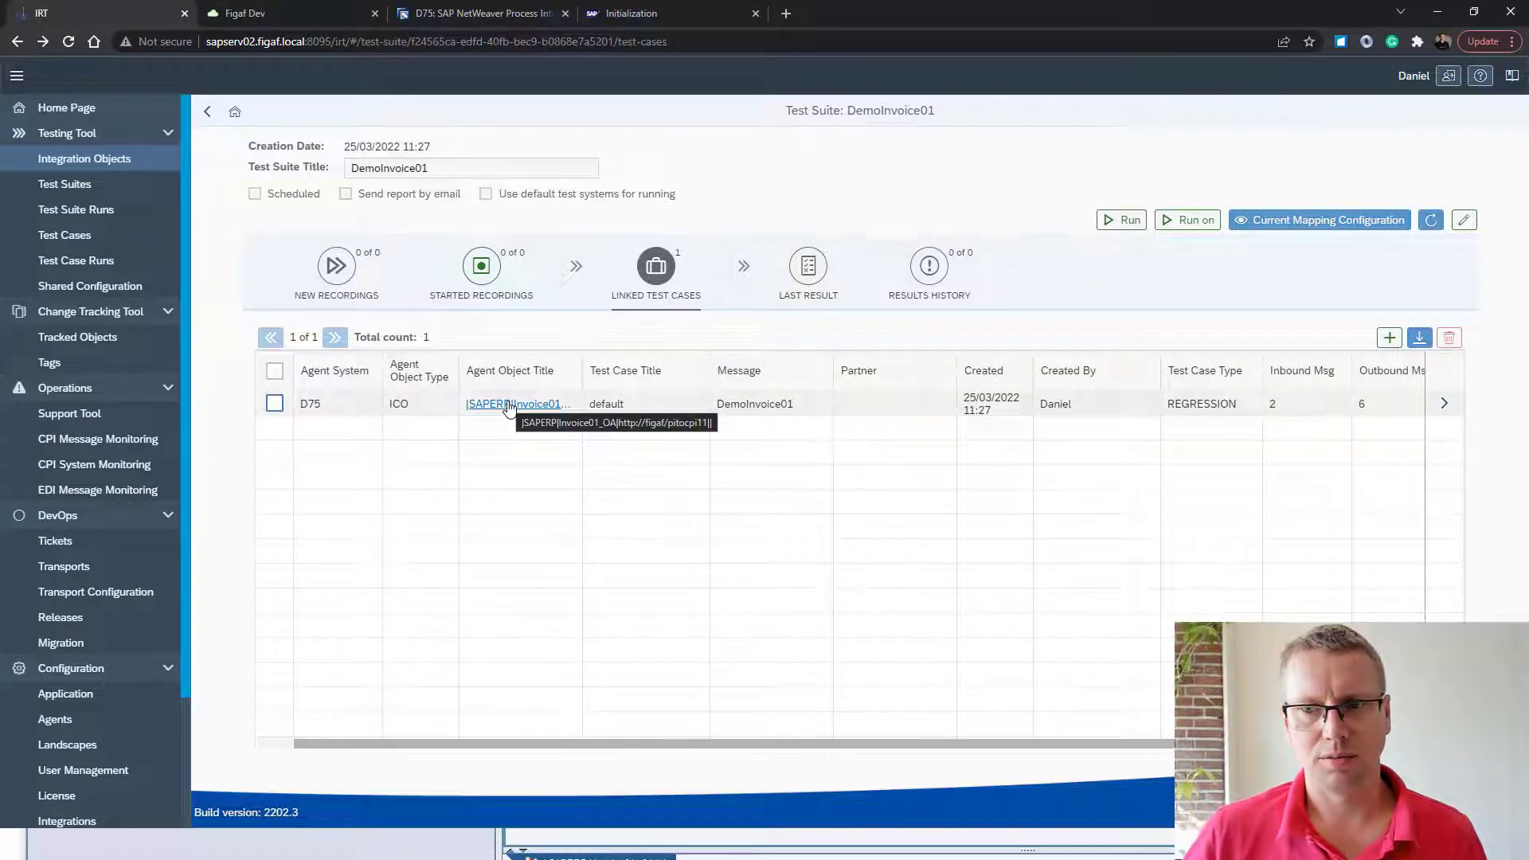
click(509, 405)
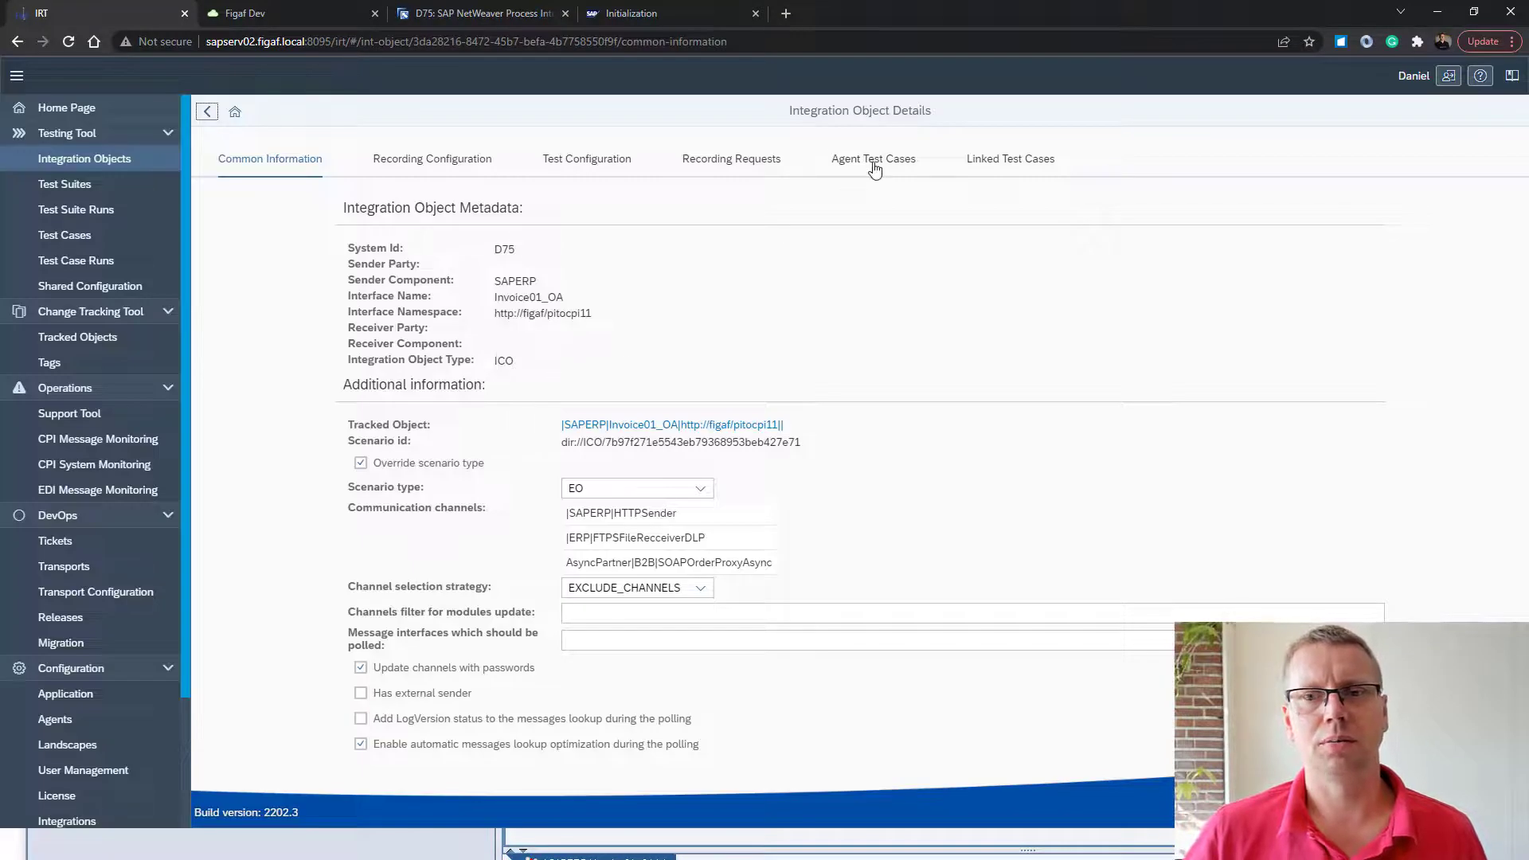
click(875, 164)
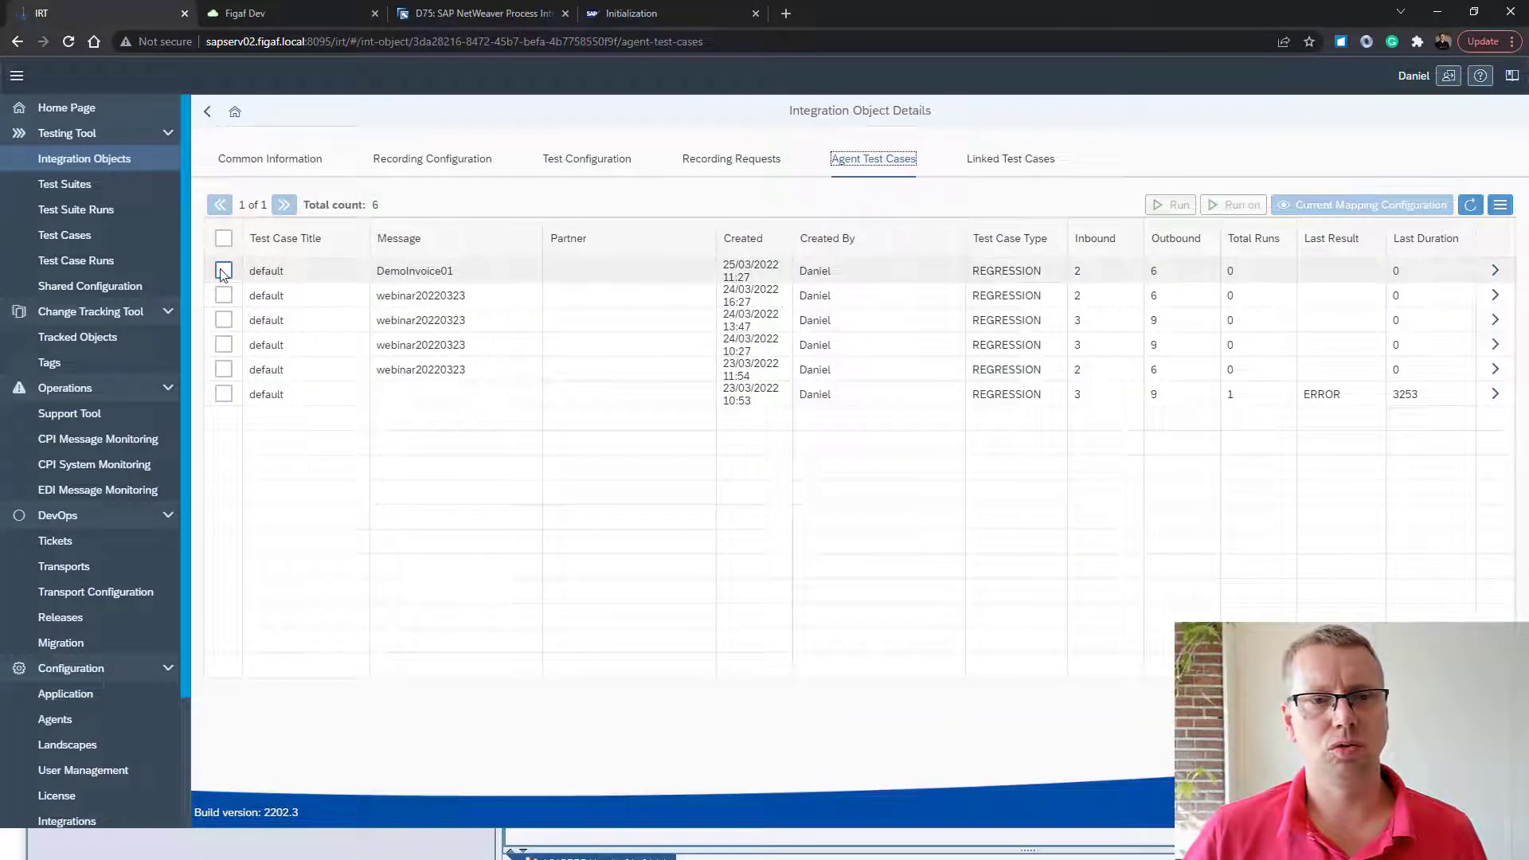
Begin a CPI iFlow migration of the DemoInvoice01 test case, adding it to the existing test suite DemoInvoice01
click(224, 272)
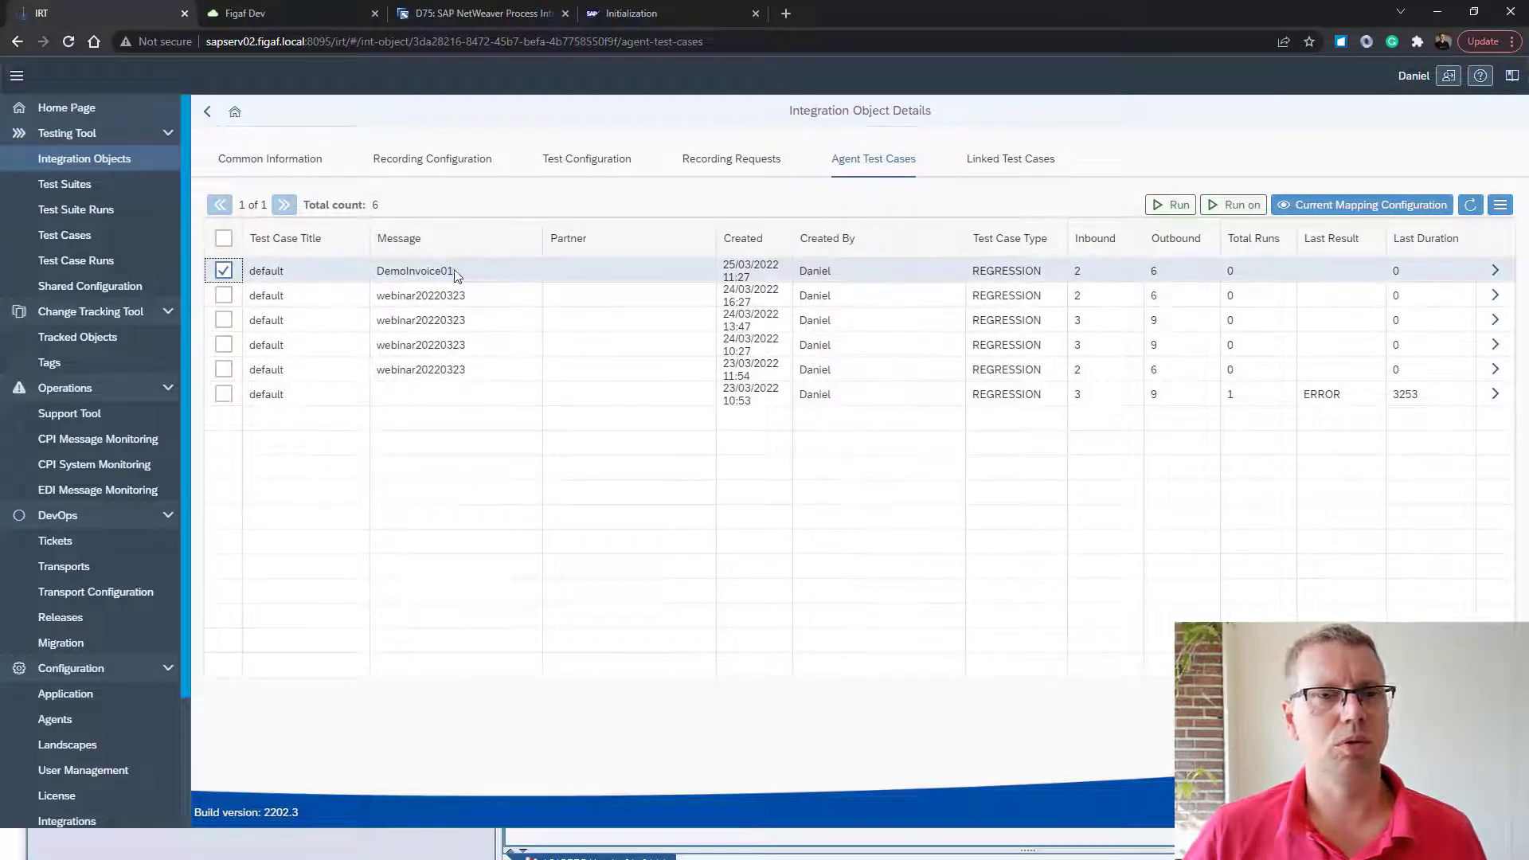
click(1501, 205)
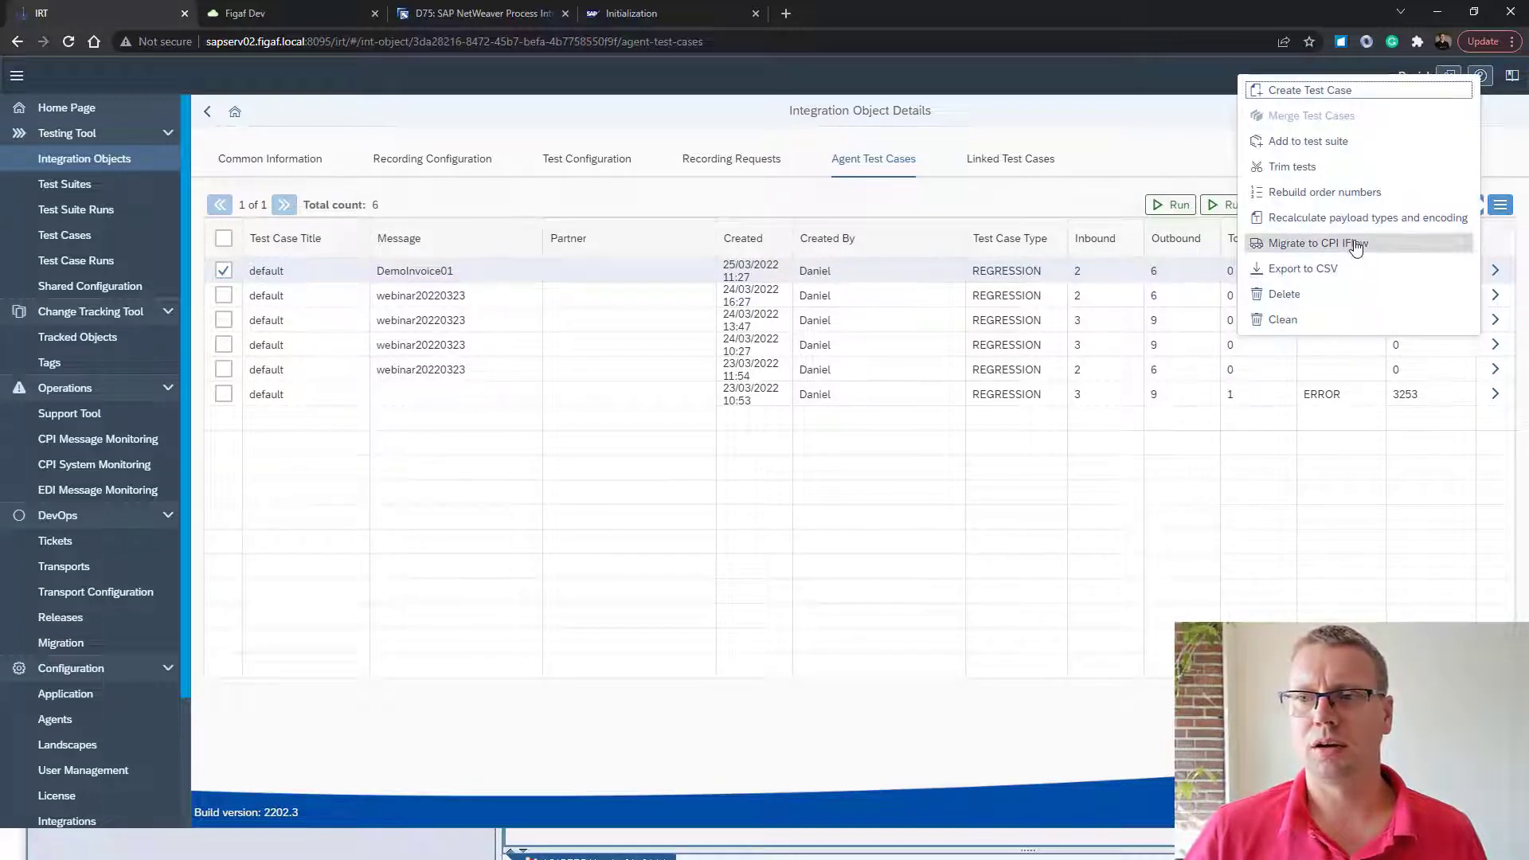
click(1352, 243)
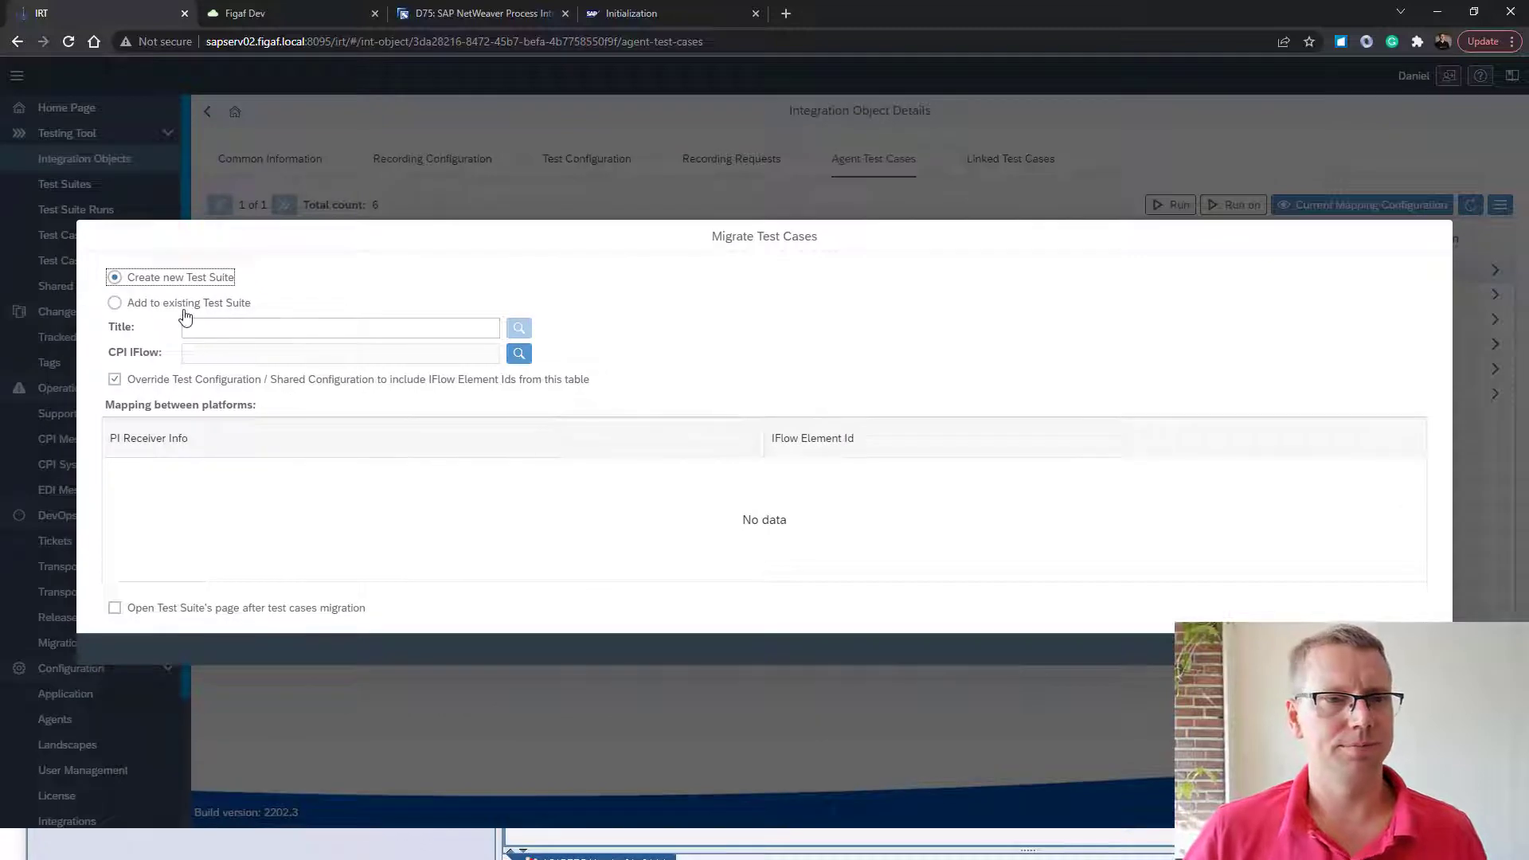
click(239, 302)
Choose iFlow DemoInvoice01 of agent p0201 as the migration target, sorting the iFlows by last sync date with the newest first
click(519, 353)
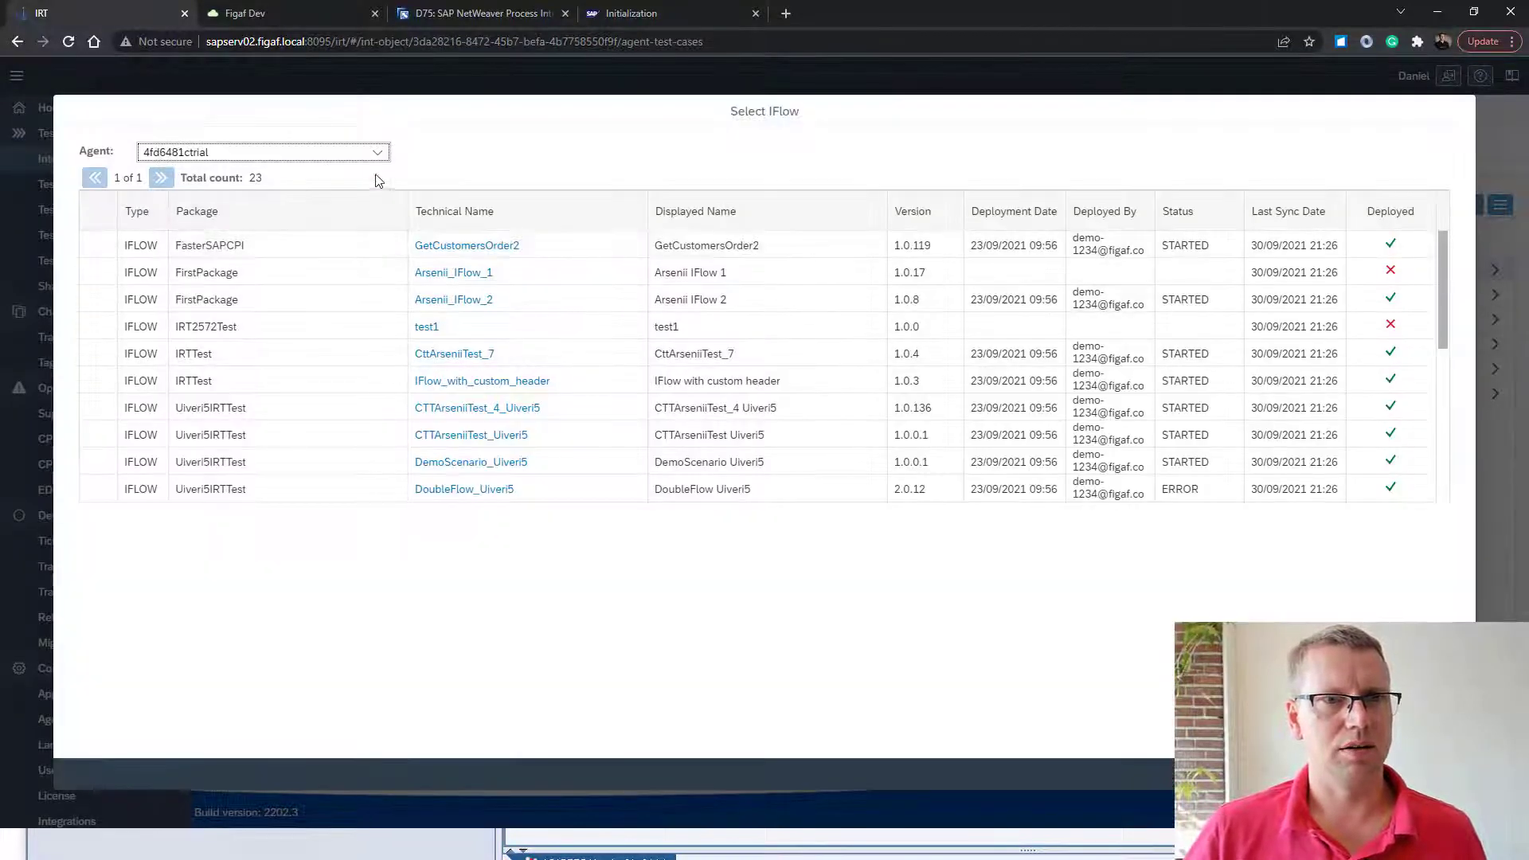
click(376, 152)
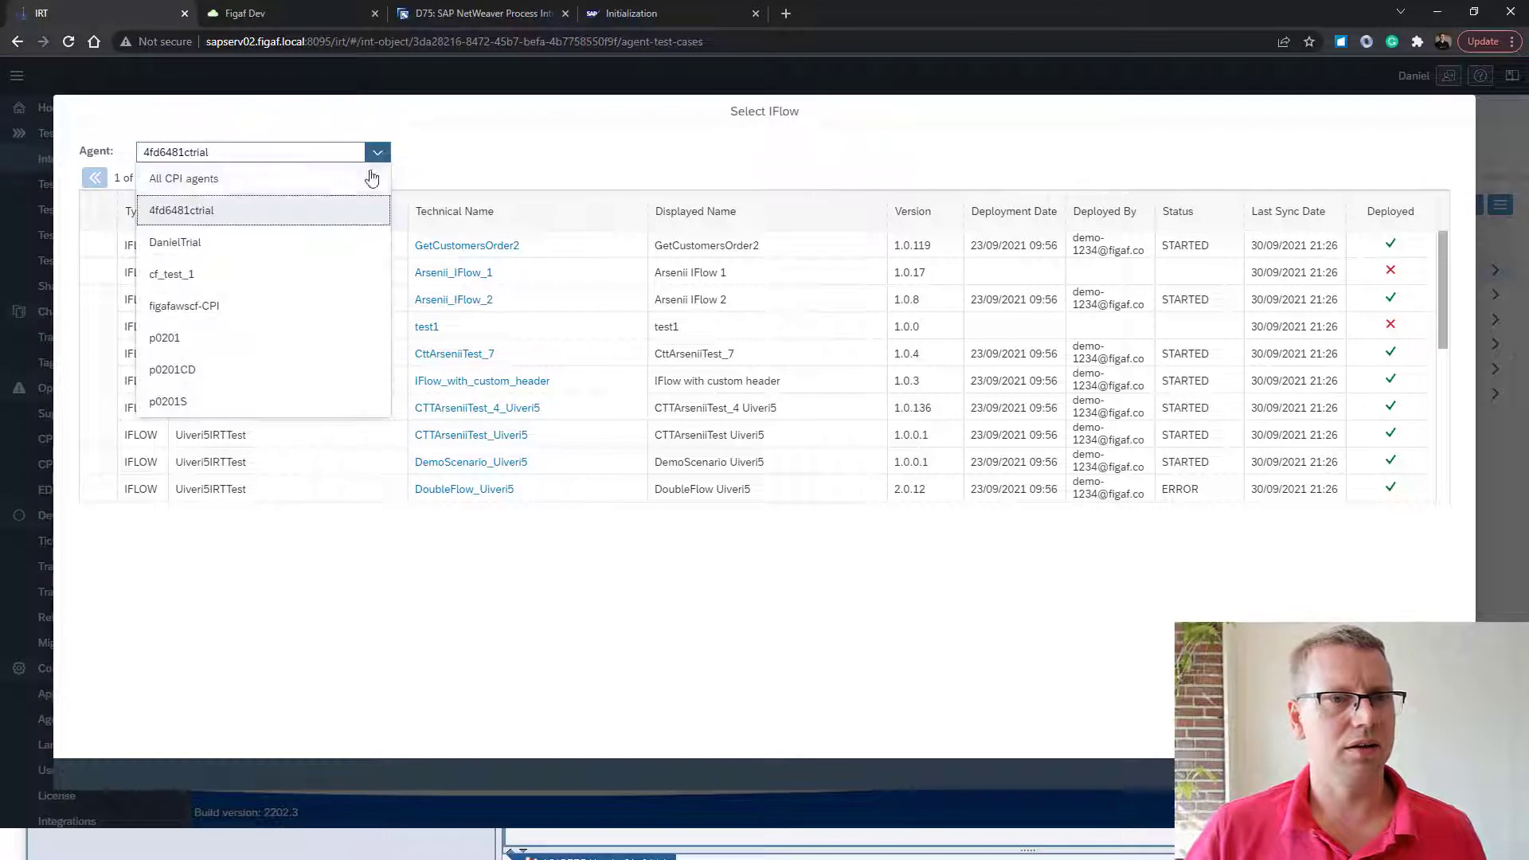
click(223, 341)
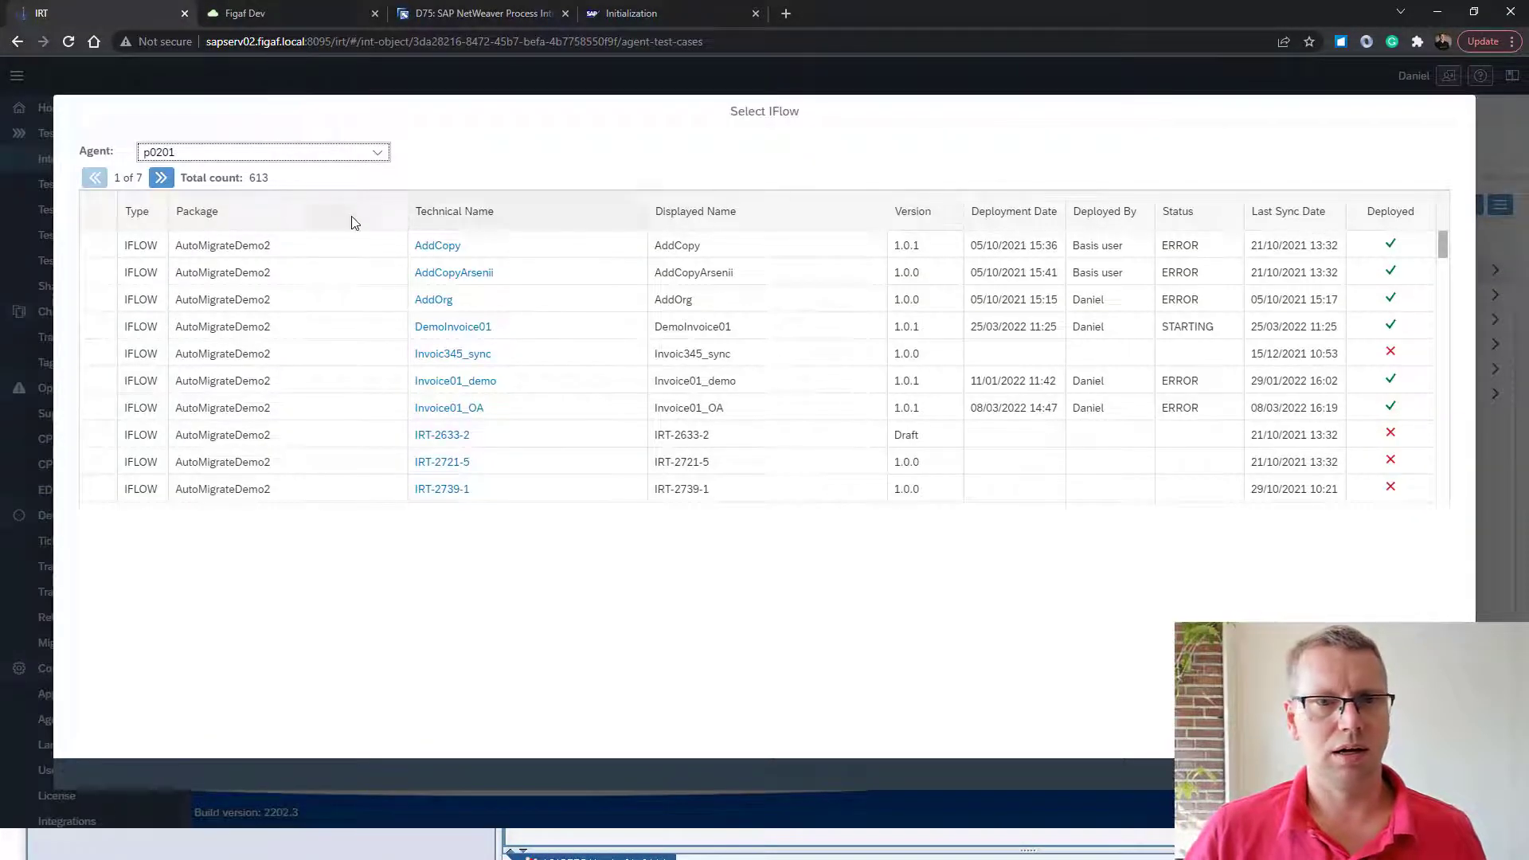
click(1318, 214)
click(1299, 270)
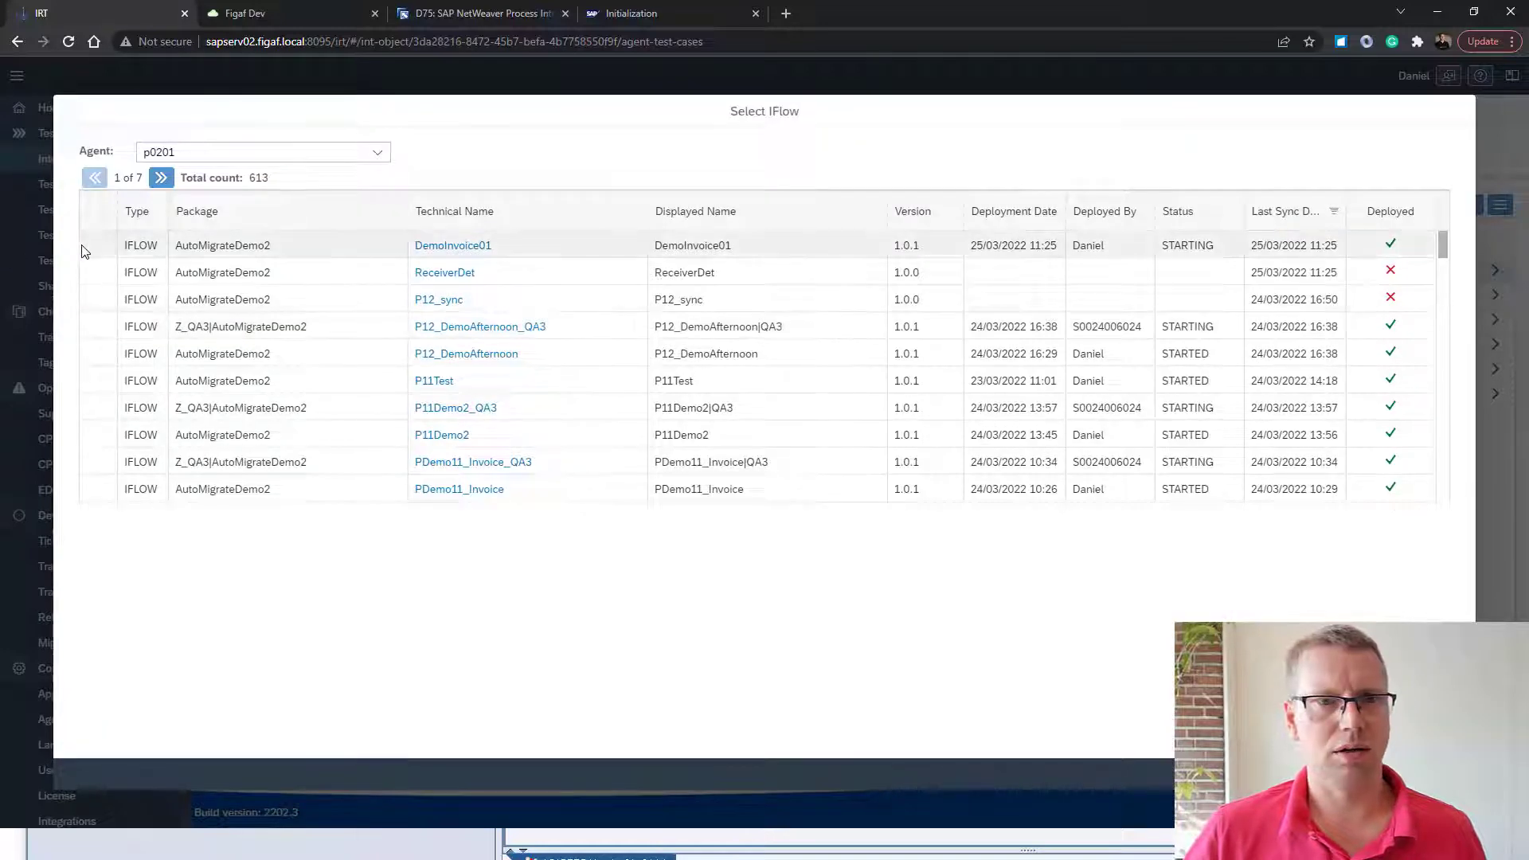
click(91, 247)
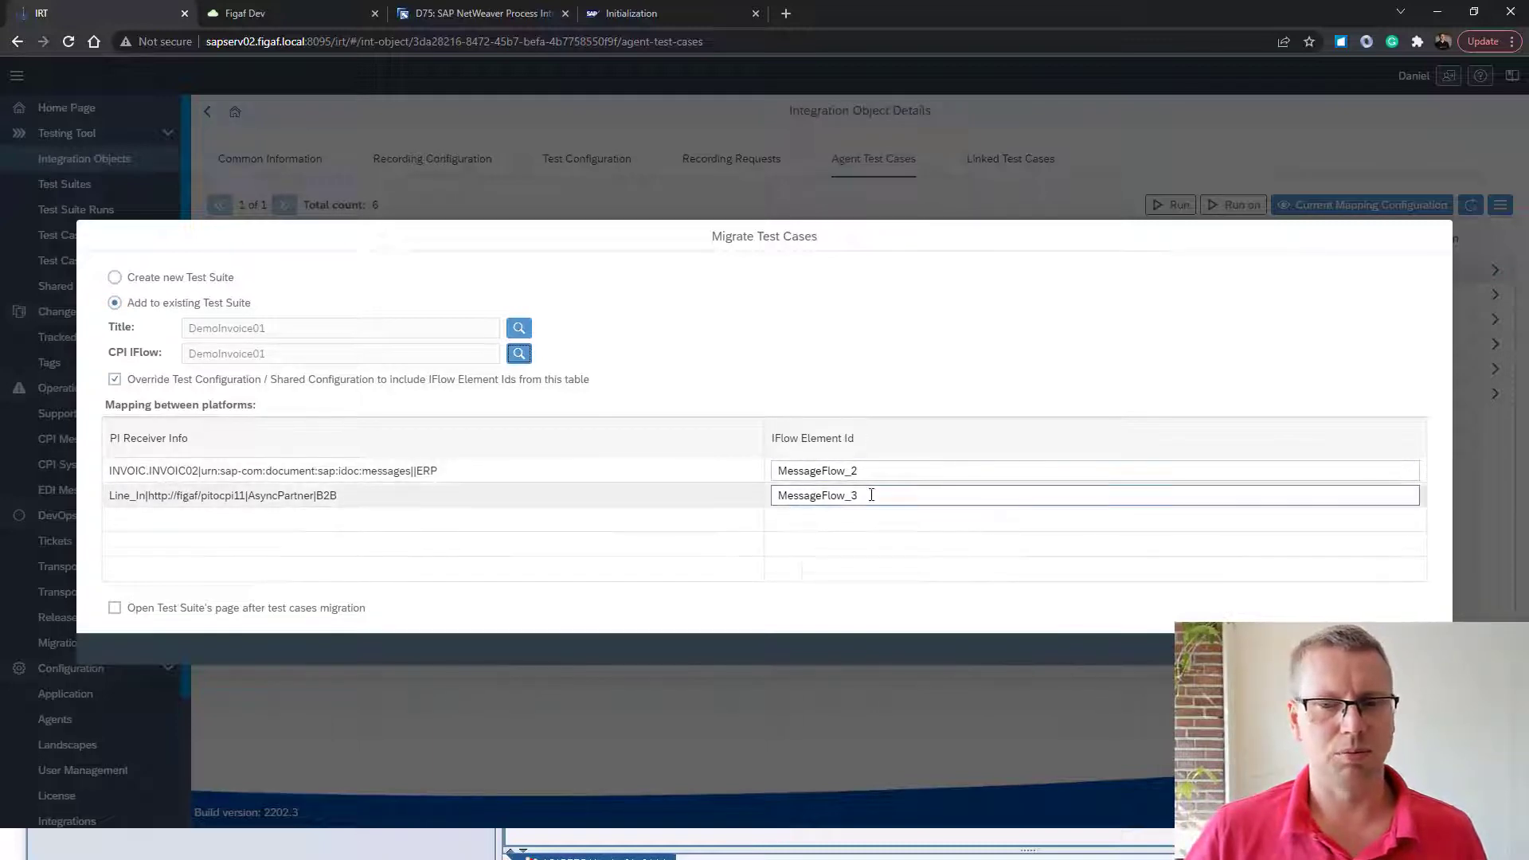
Migrate the test case with the option to open the test suite's page after migration
click(211, 610)
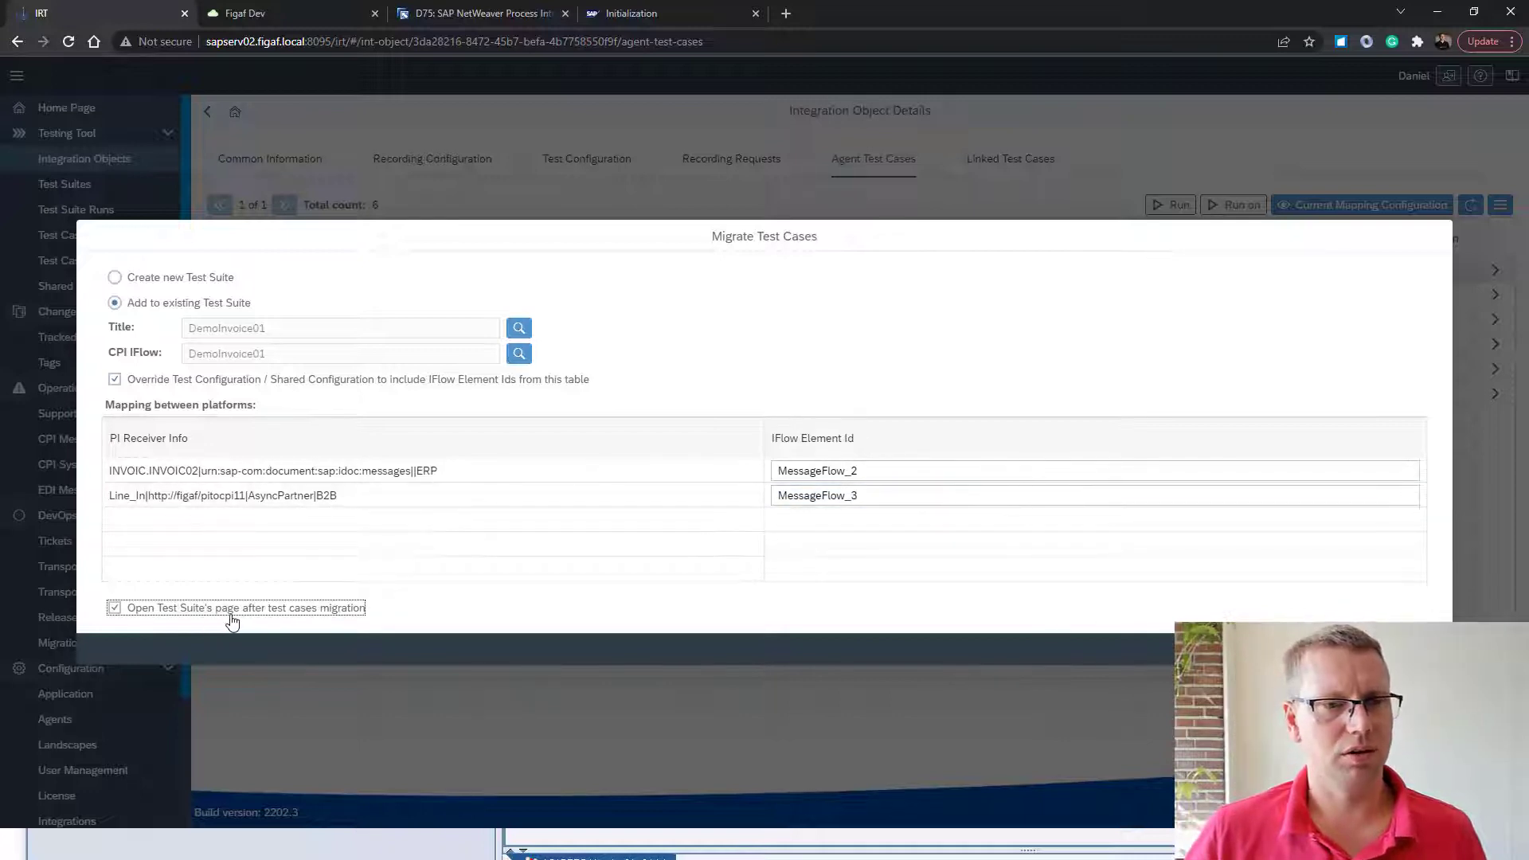
click(1354, 652)
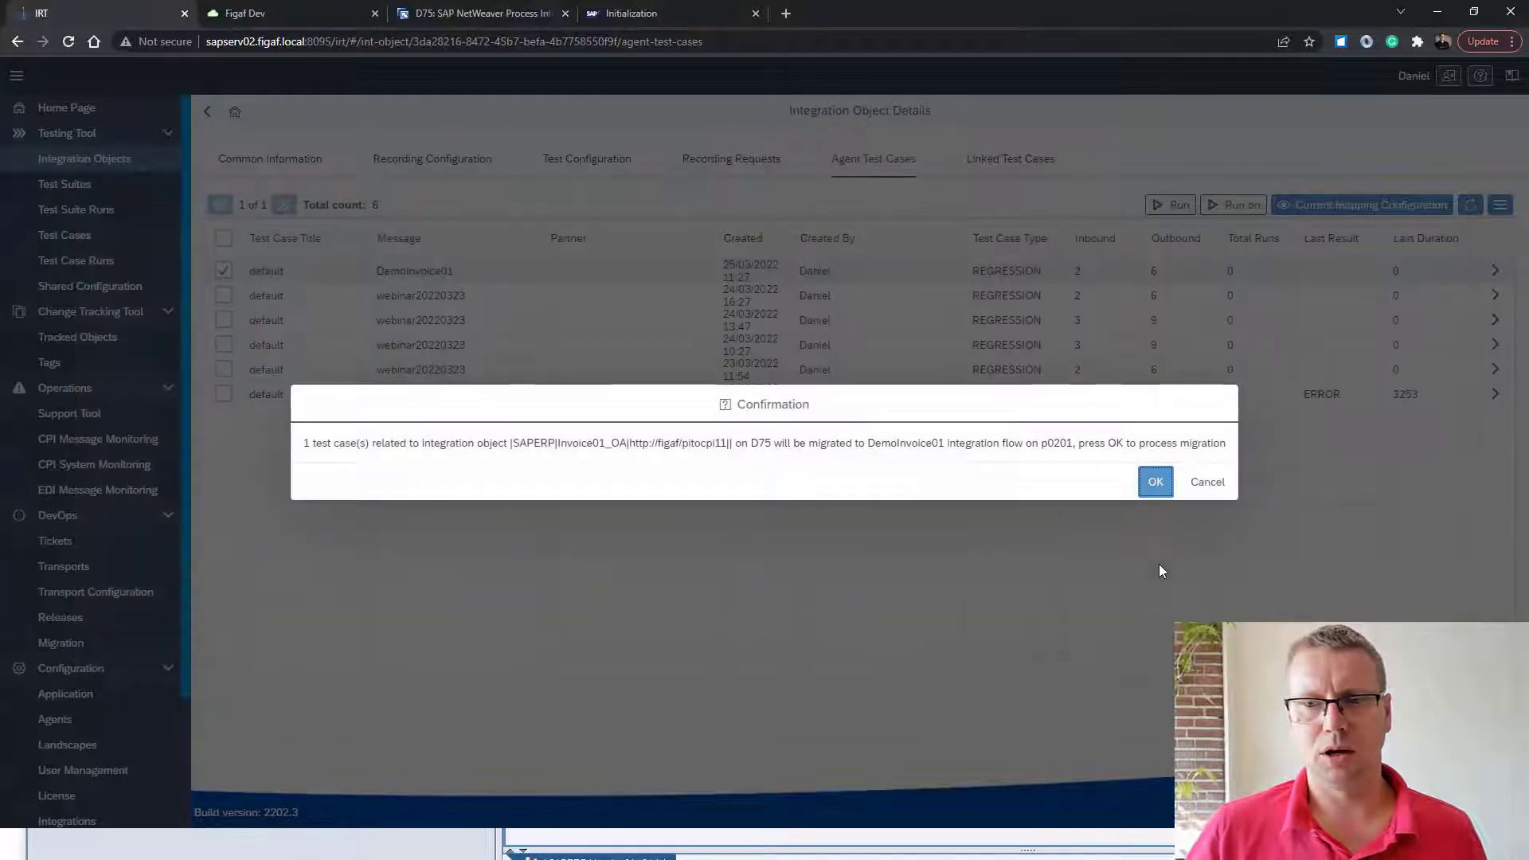
click(1155, 483)
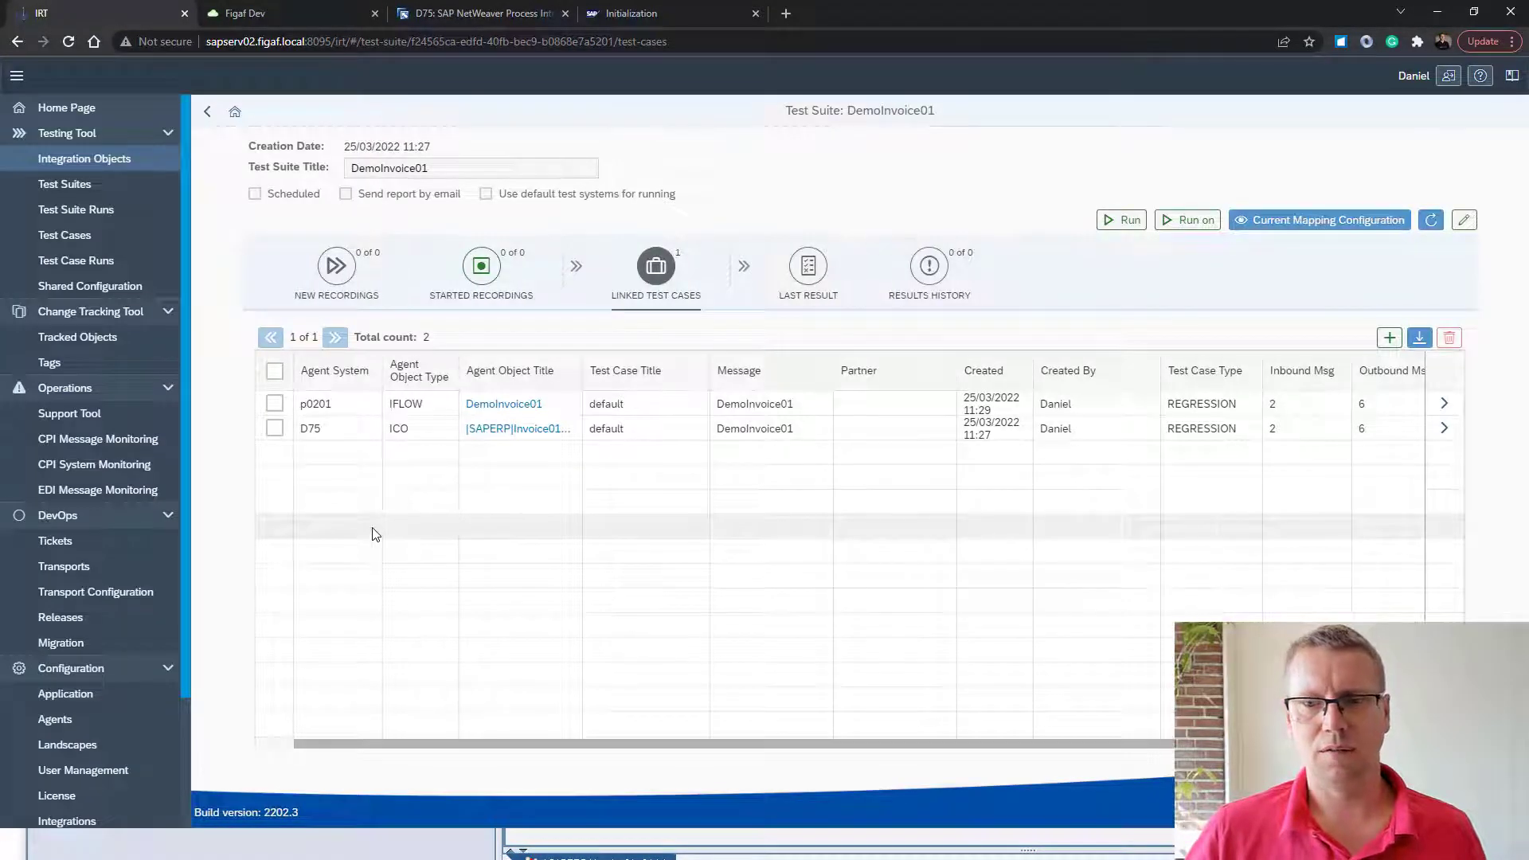
Remove the D75 ICO test case's link from the DemoInvoice01 test suite
click(274, 429)
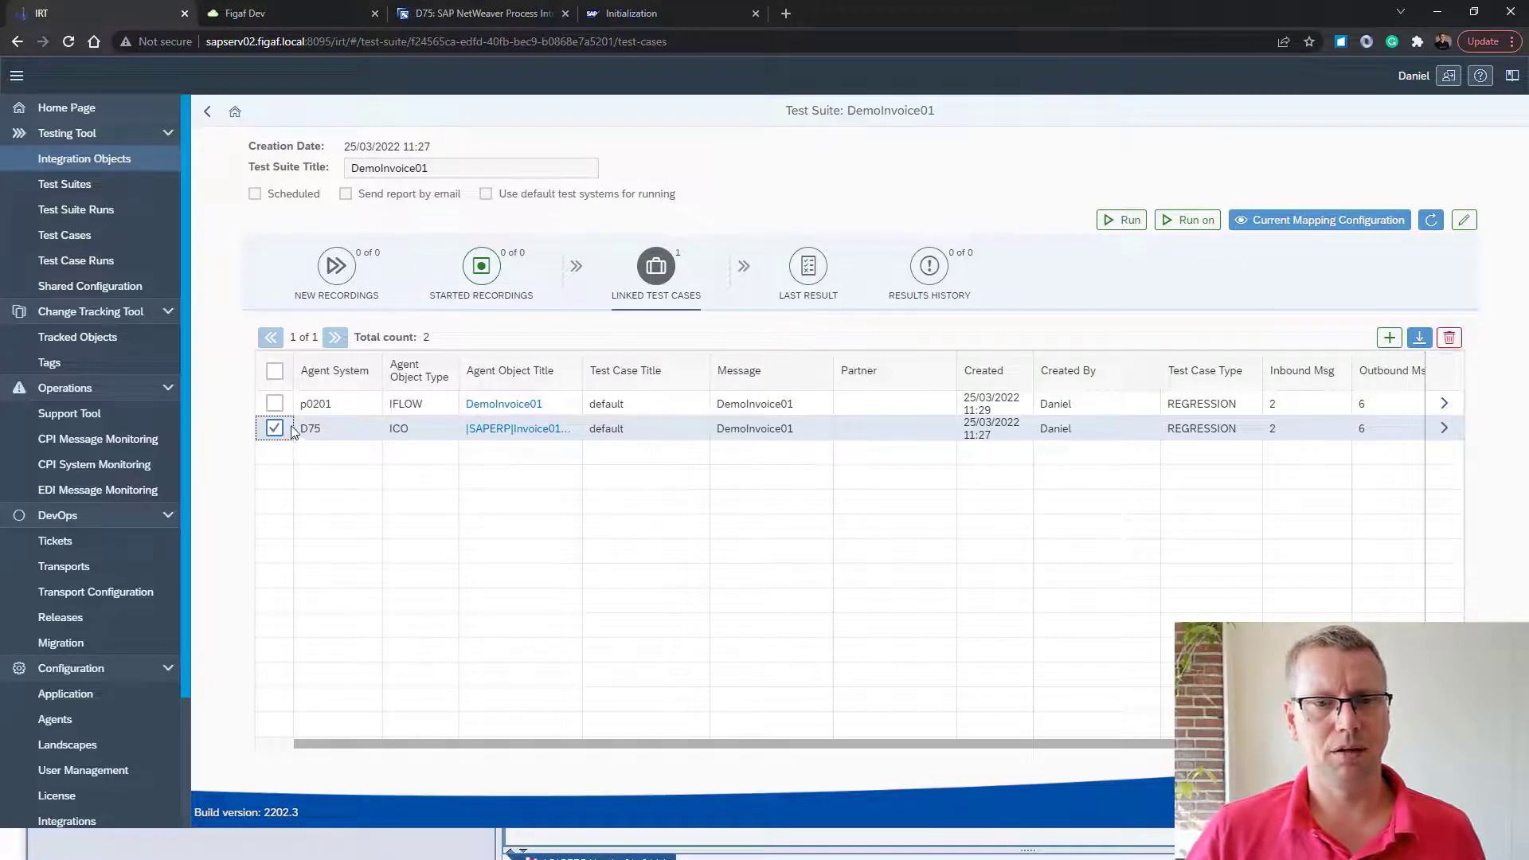
click(1450, 338)
click(857, 486)
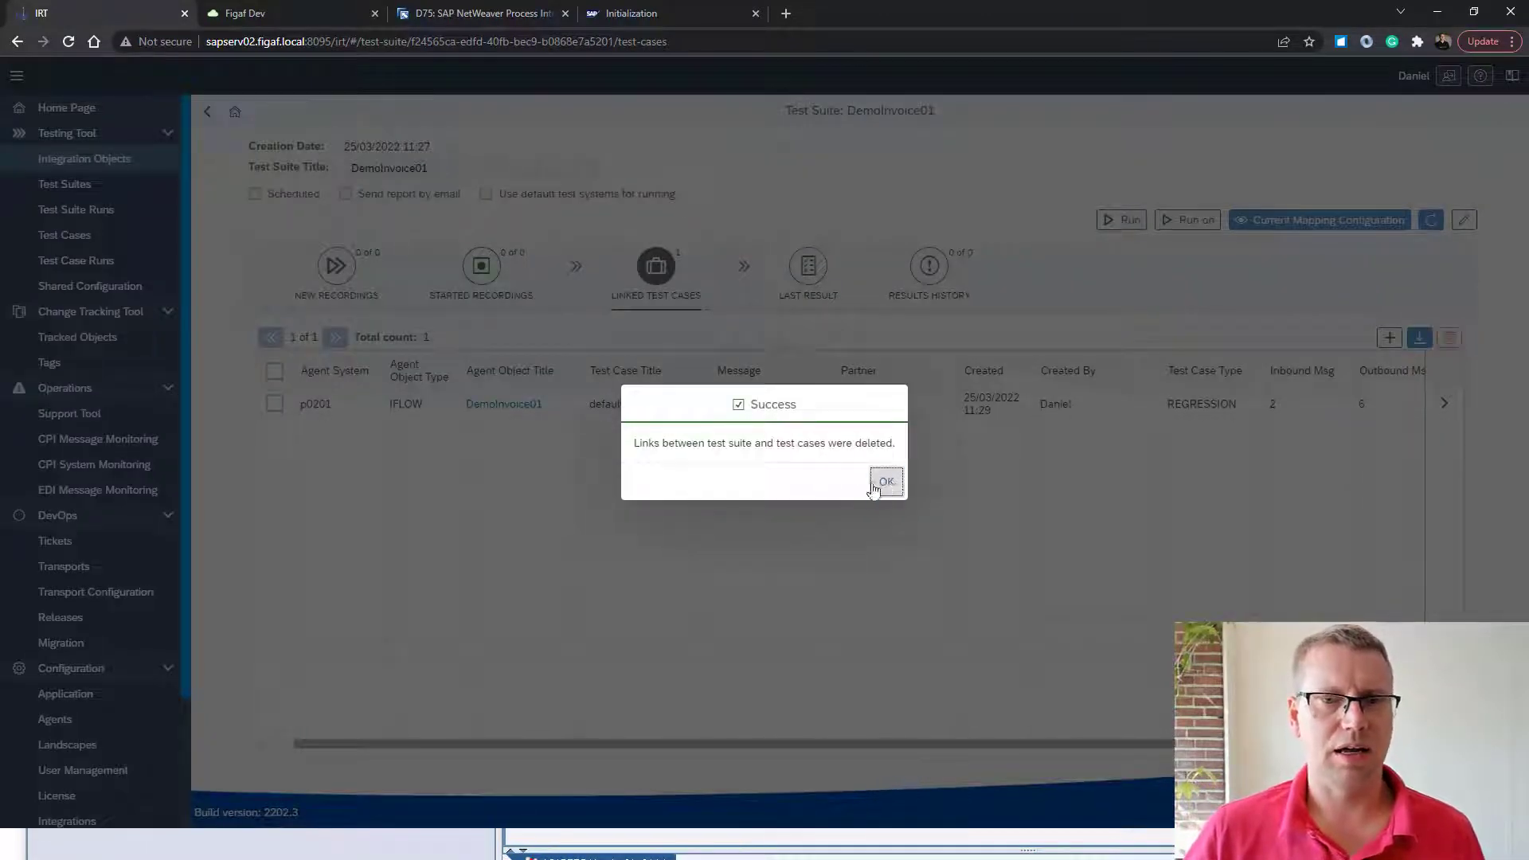
click(868, 485)
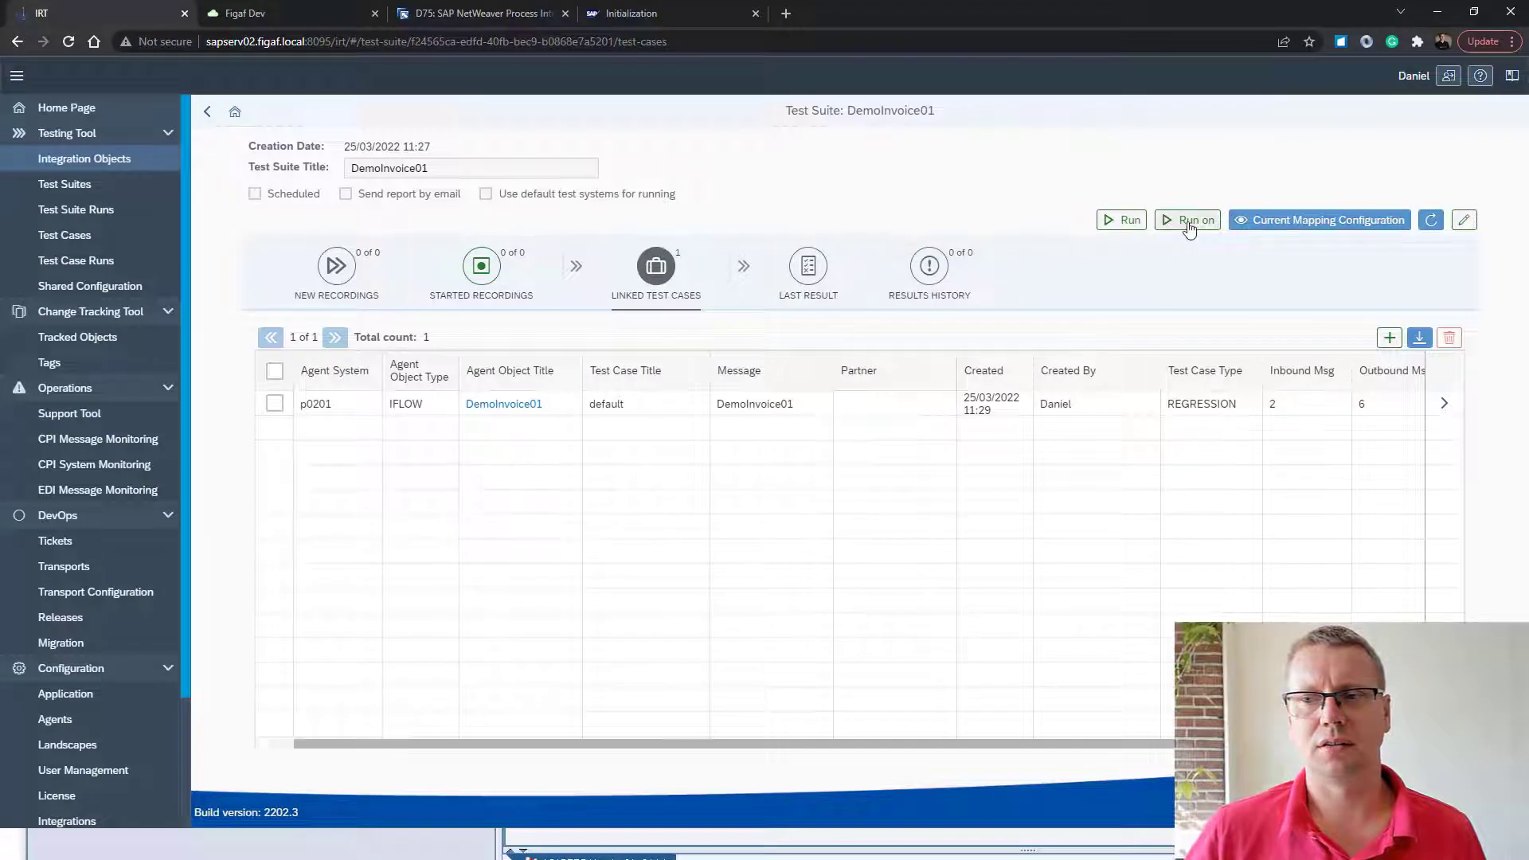
Request the missing licenses for iFlow DemoInvoice01 on p0201, covering testing and DevOps, and add them to the license
click(1125, 221)
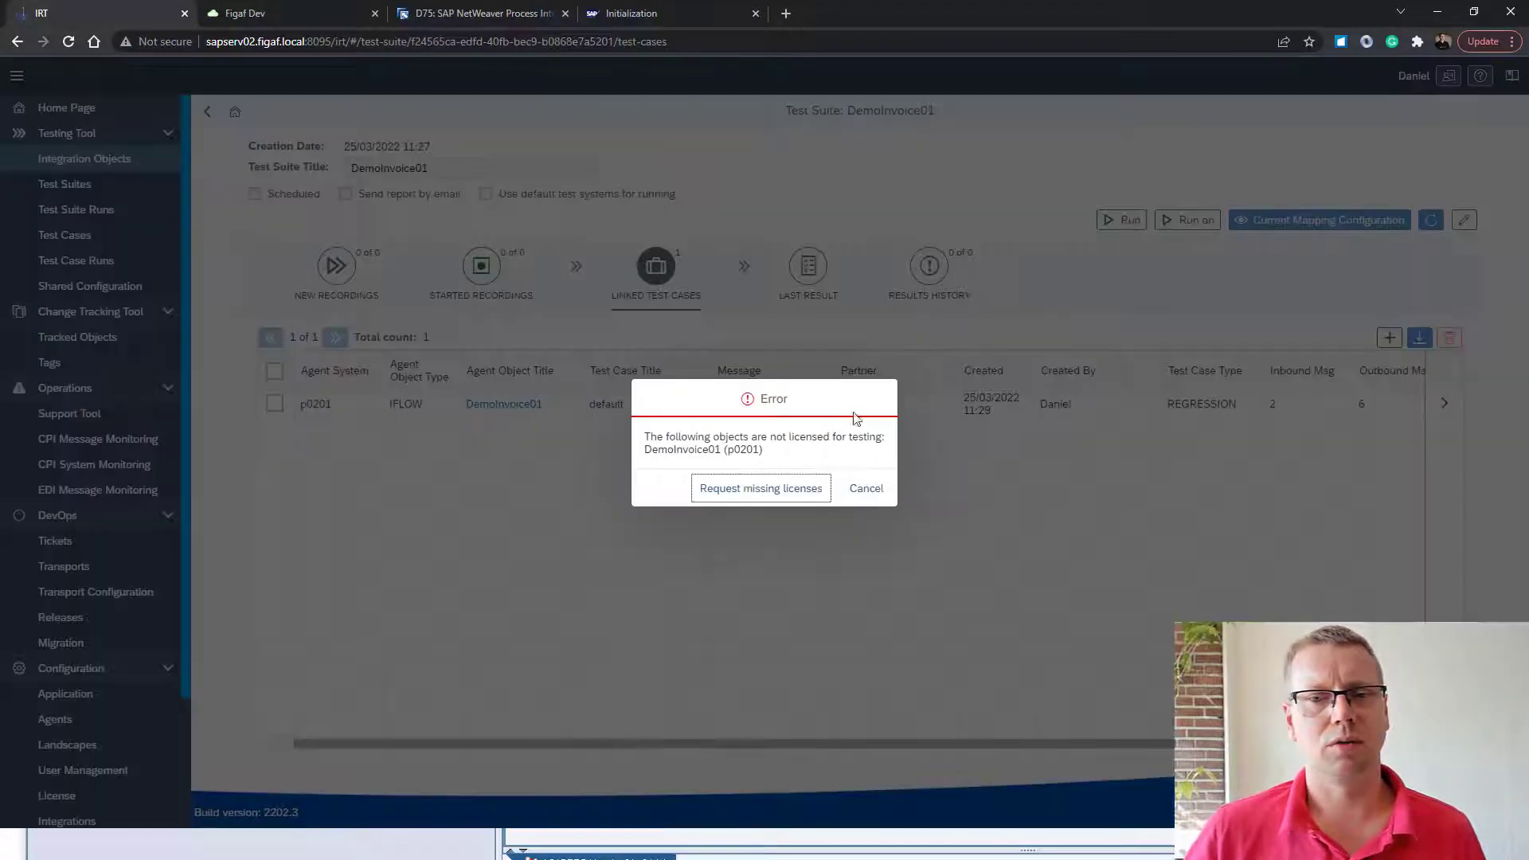
click(785, 487)
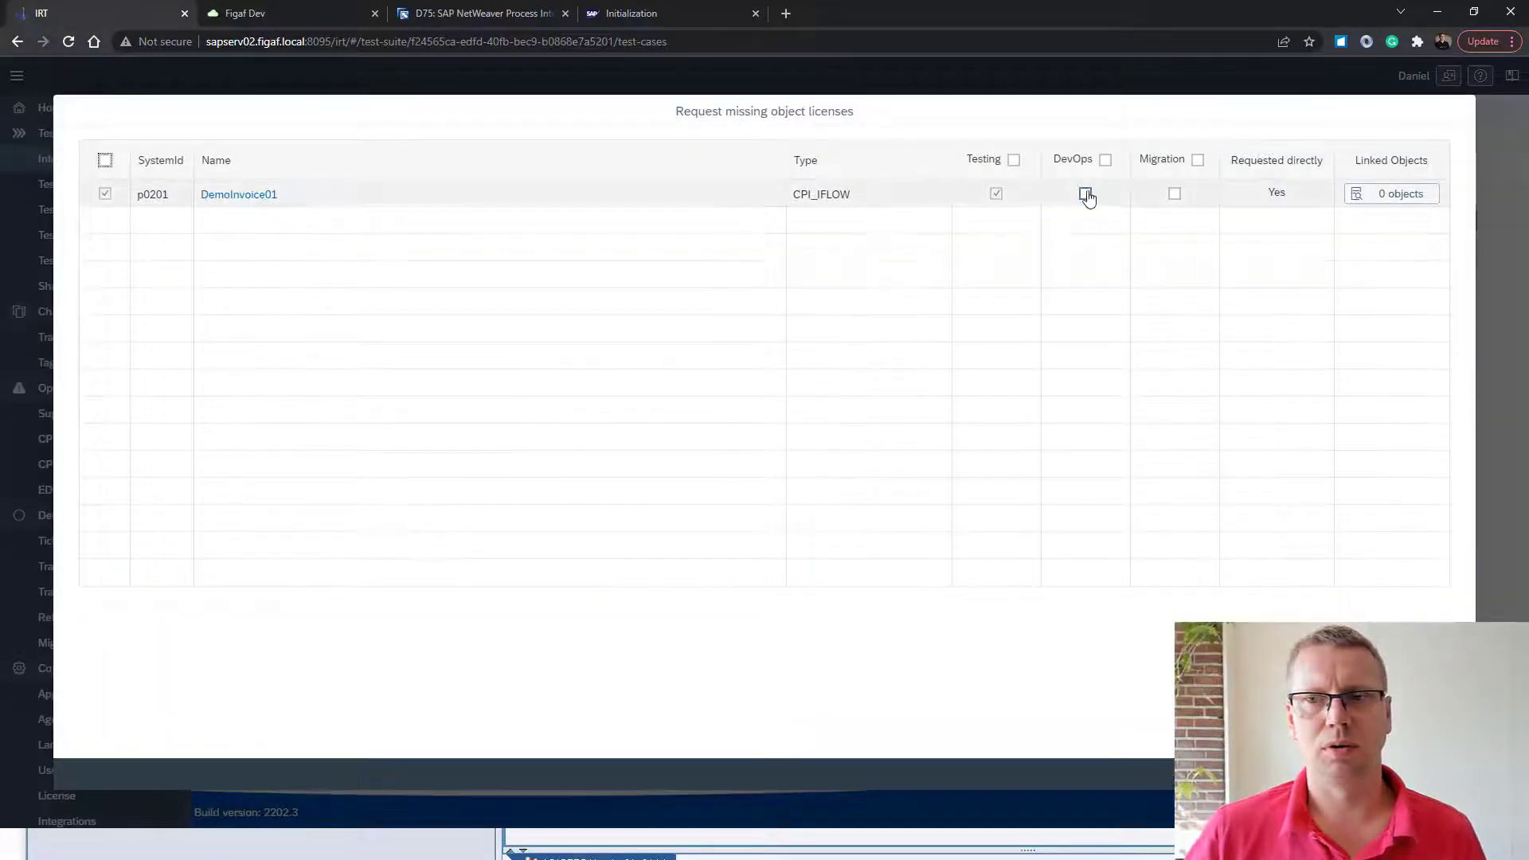
click(1086, 194)
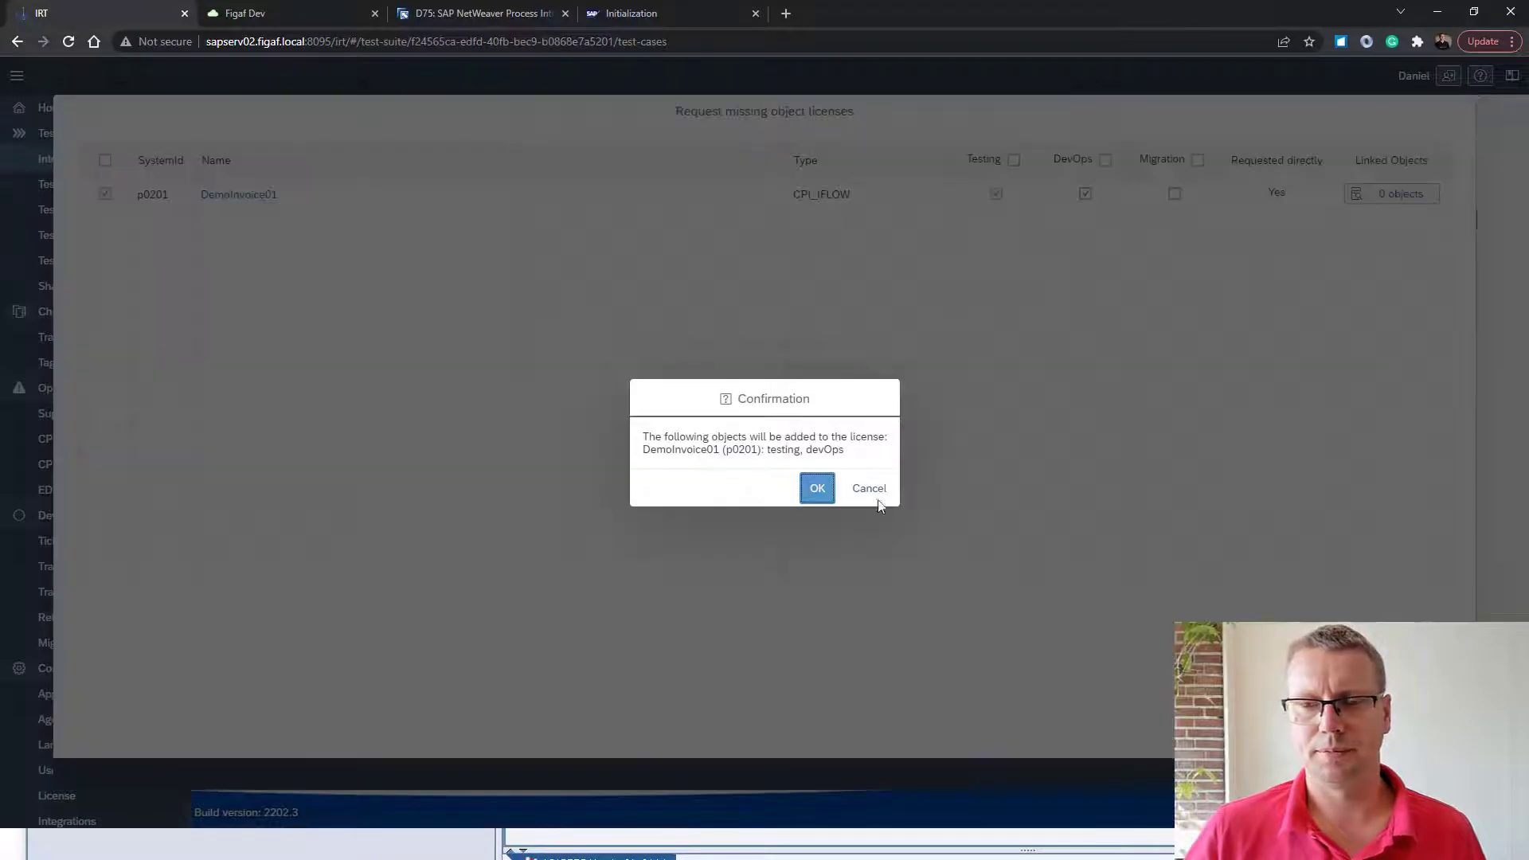
click(812, 494)
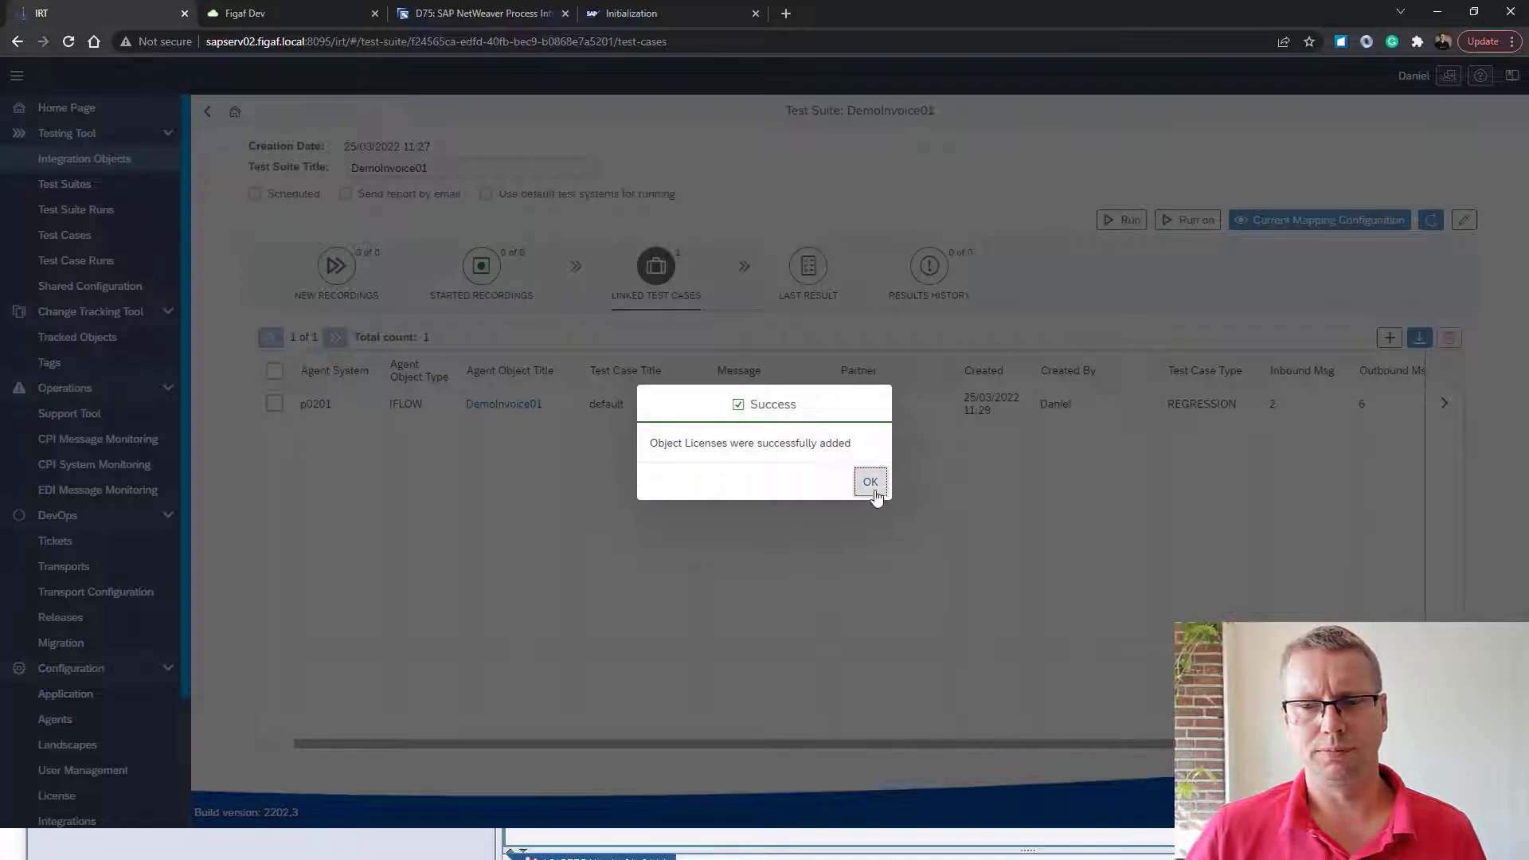
click(870, 482)
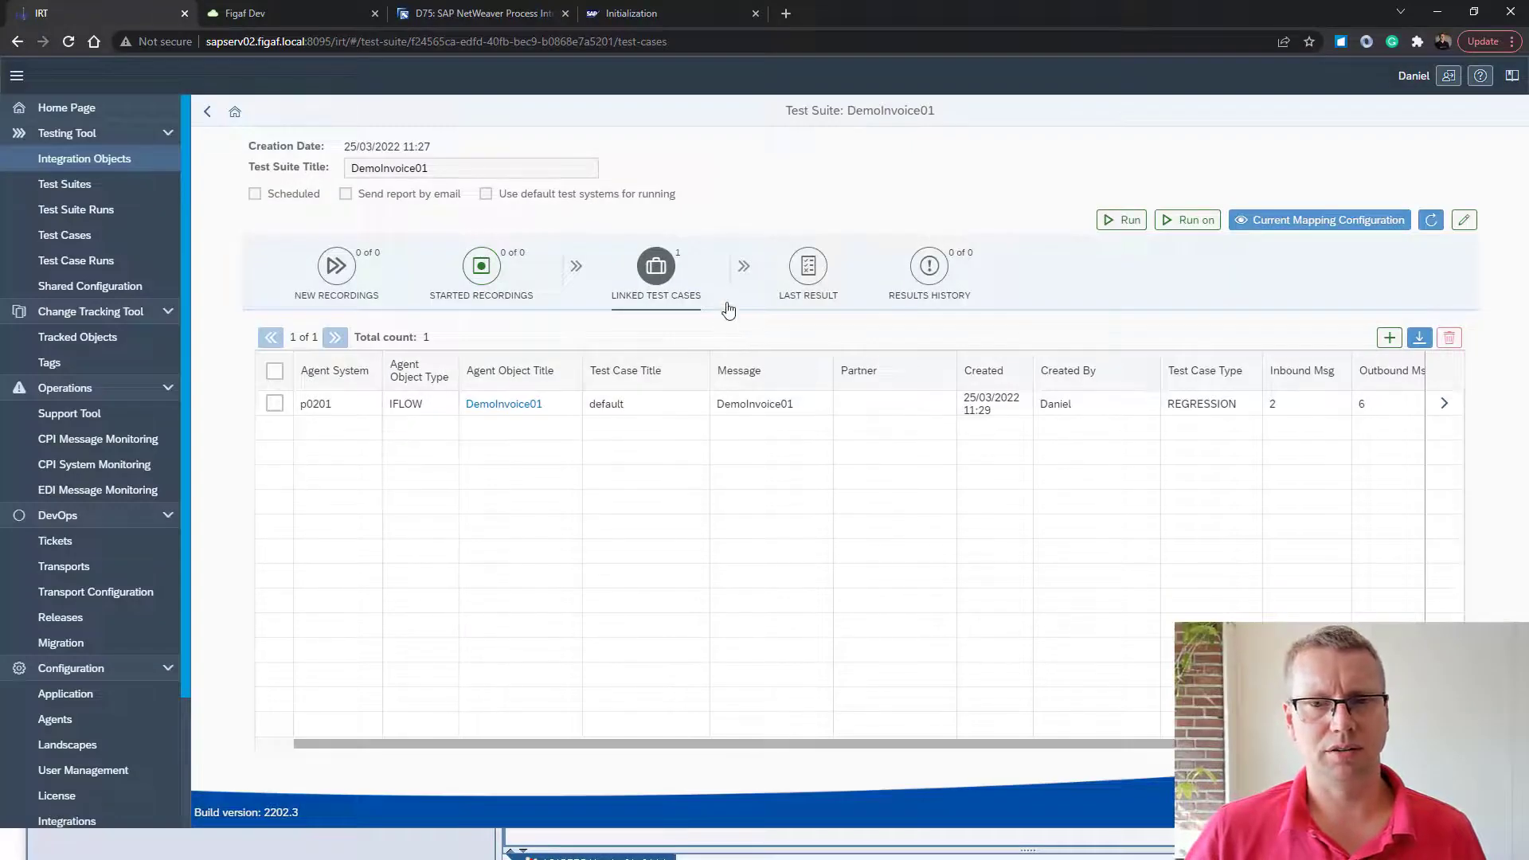
Run the DemoInvoice01 test suite, then switch to Cloud Integration and check the iFlow's processed messages
click(1127, 218)
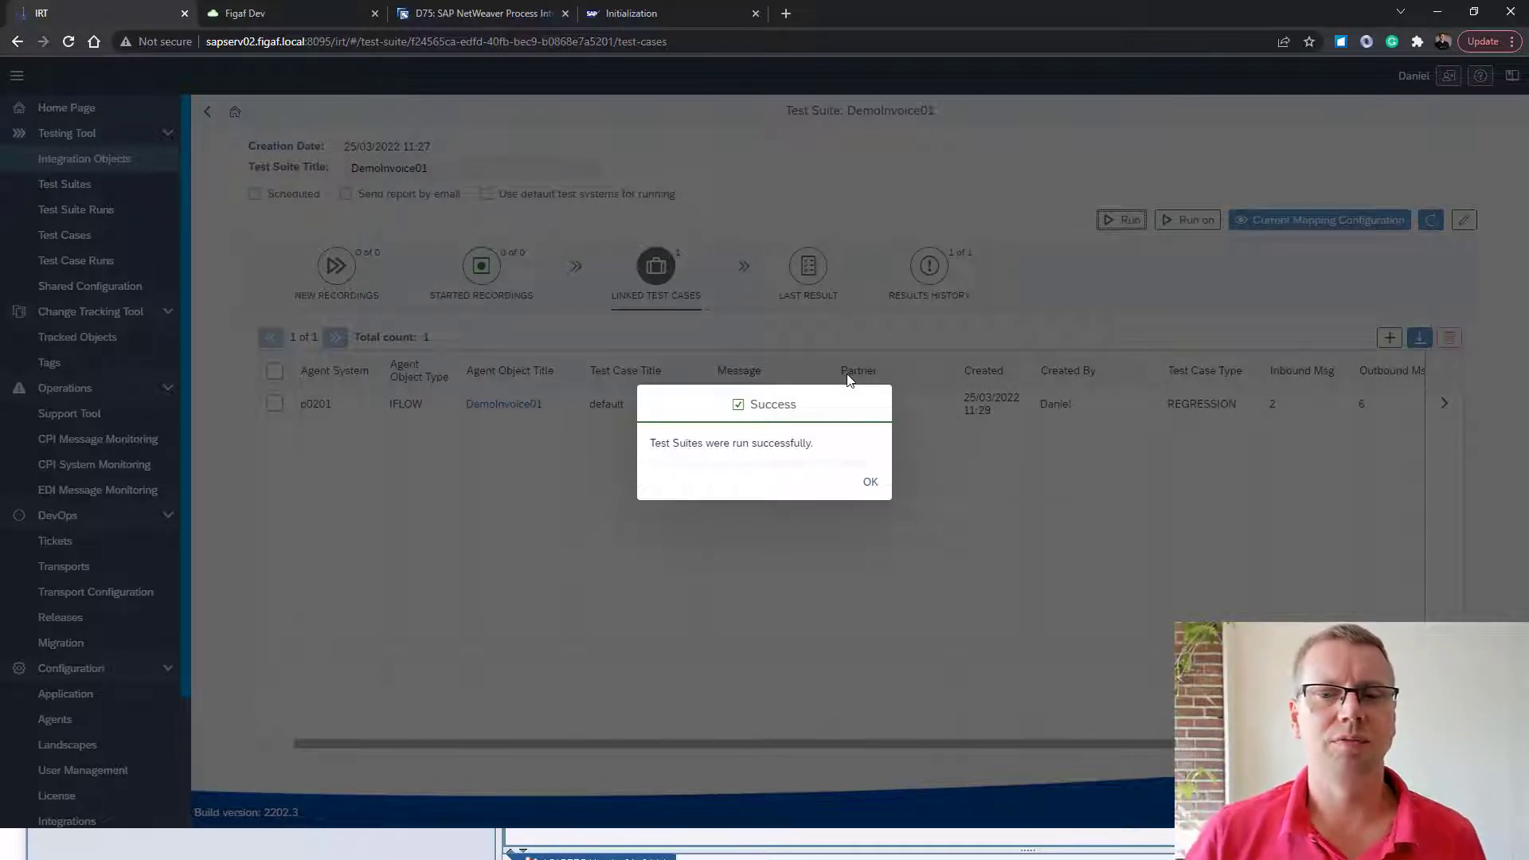
click(871, 482)
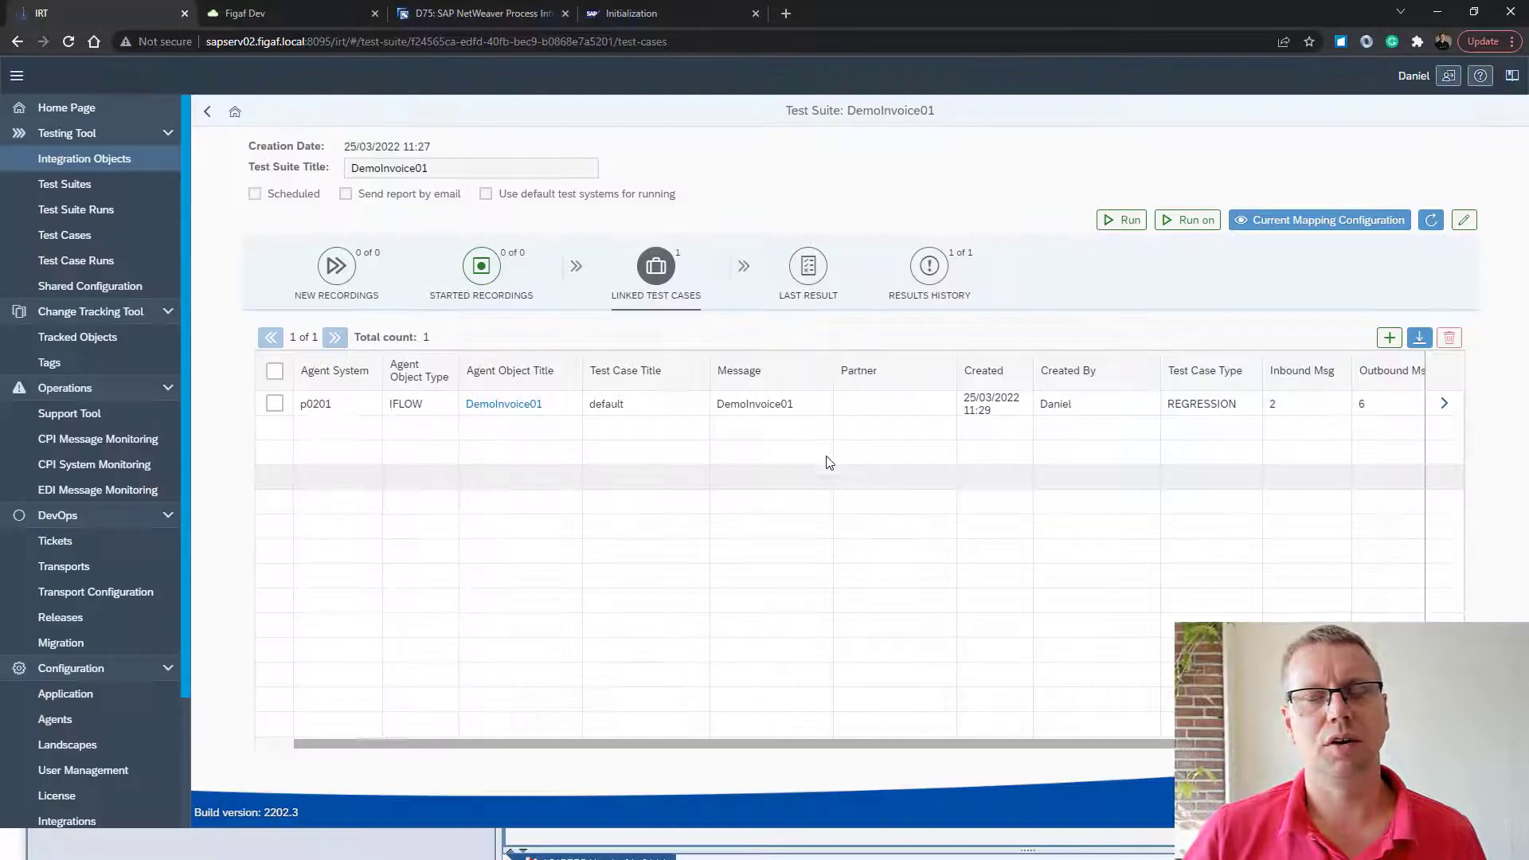
click(327, 13)
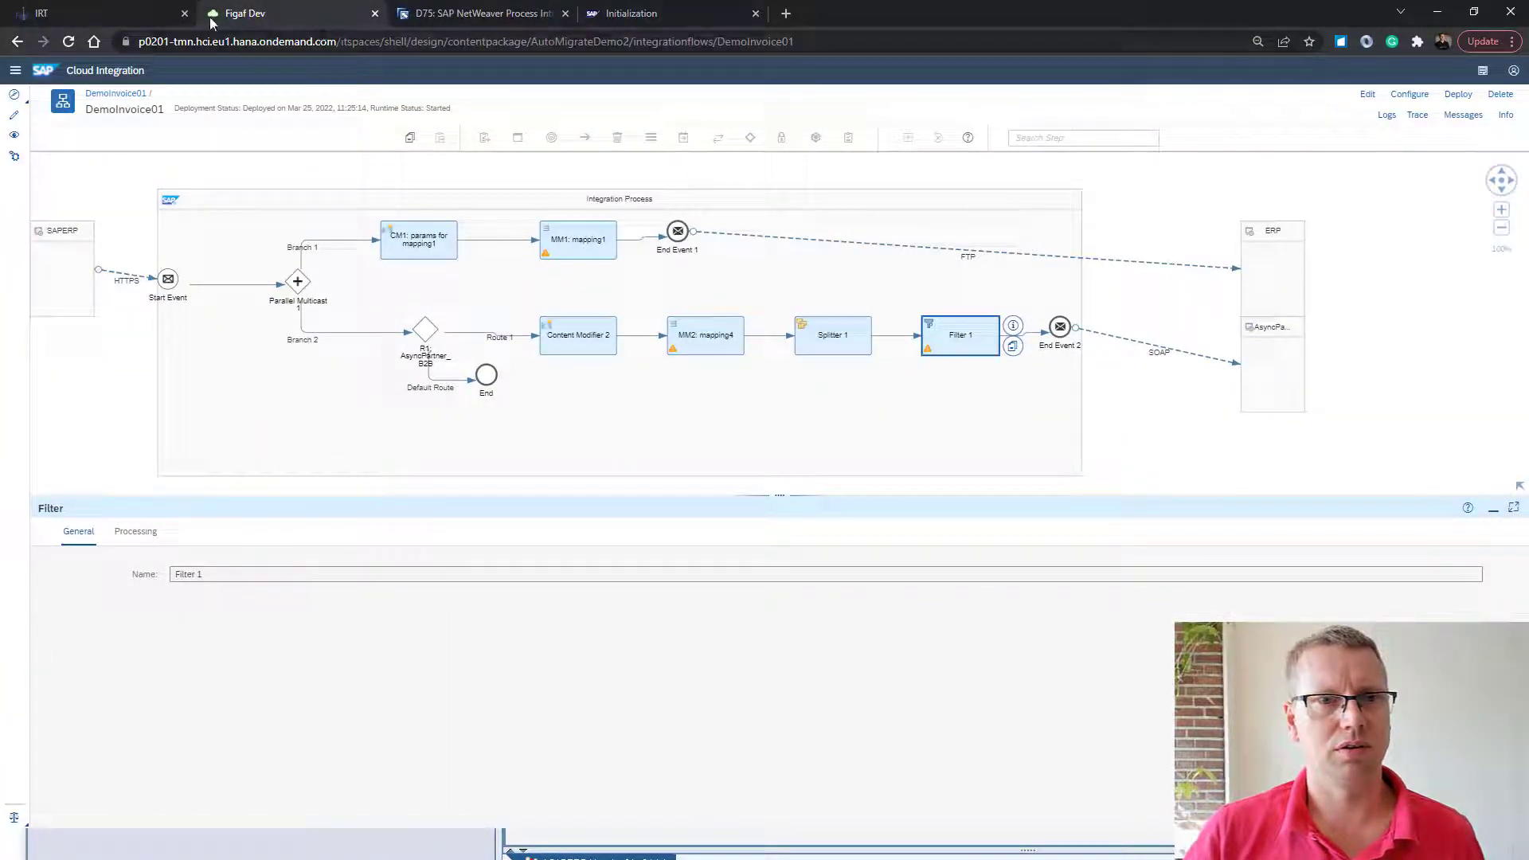
click(1463, 114)
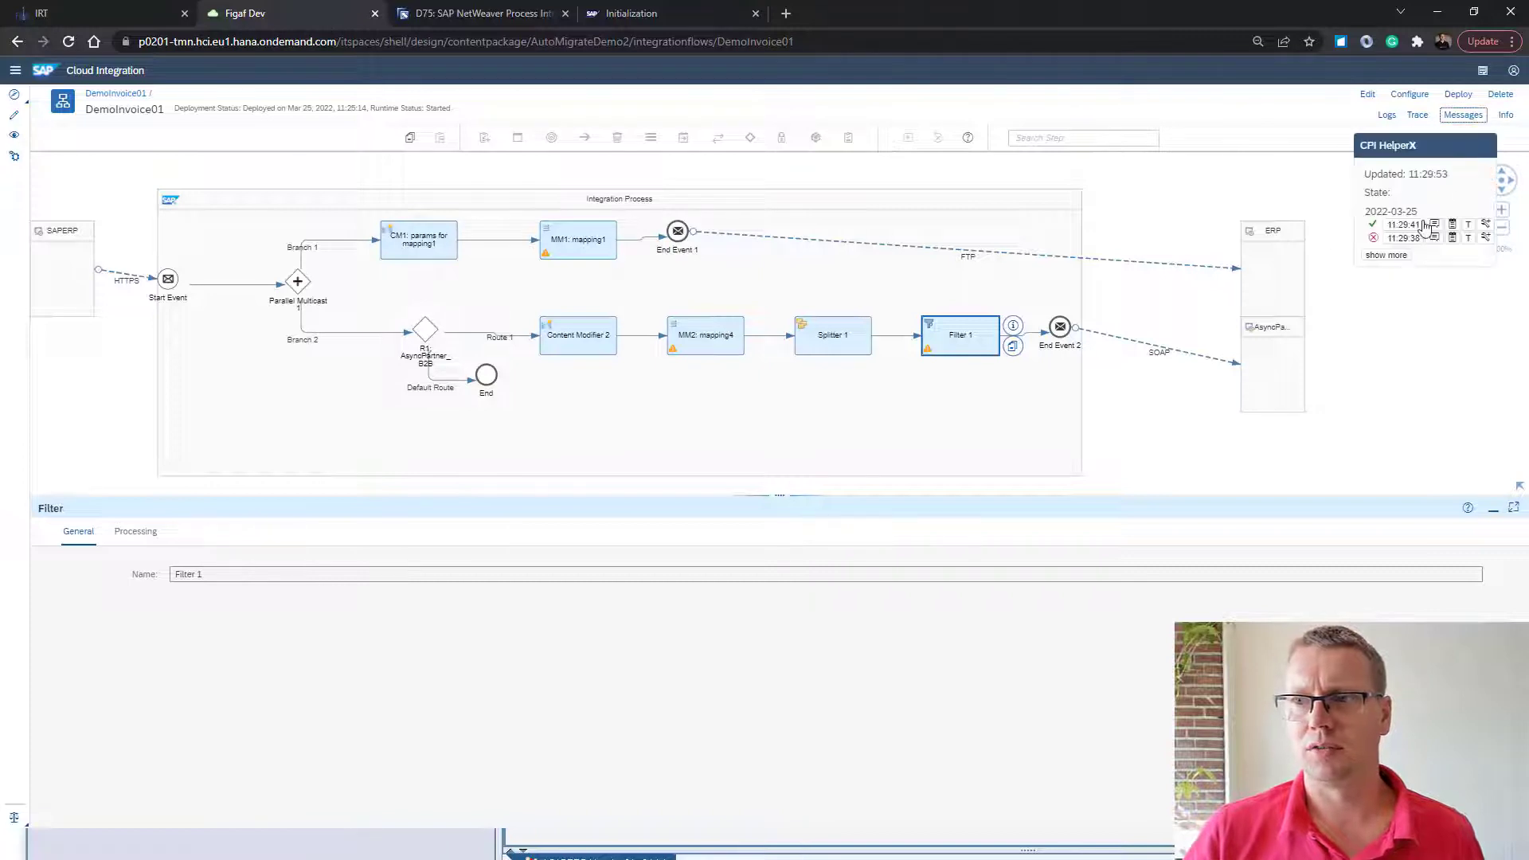
click(1377, 237)
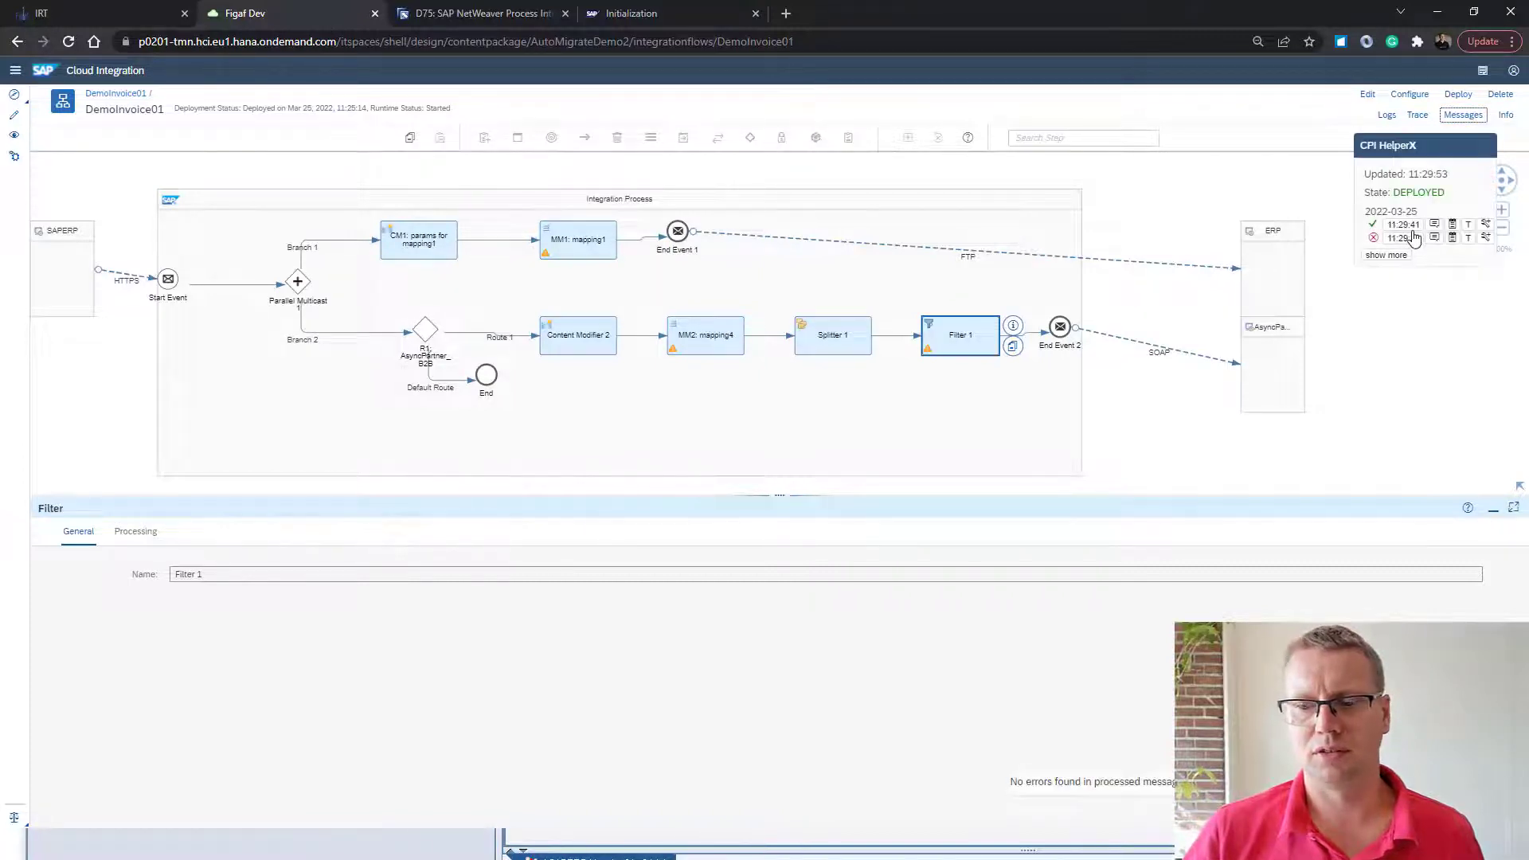
In Figaf, open the last run's results for DemoInvoice01 and compare expected and actual output of the failed step 13 message
click(141, 12)
click(811, 269)
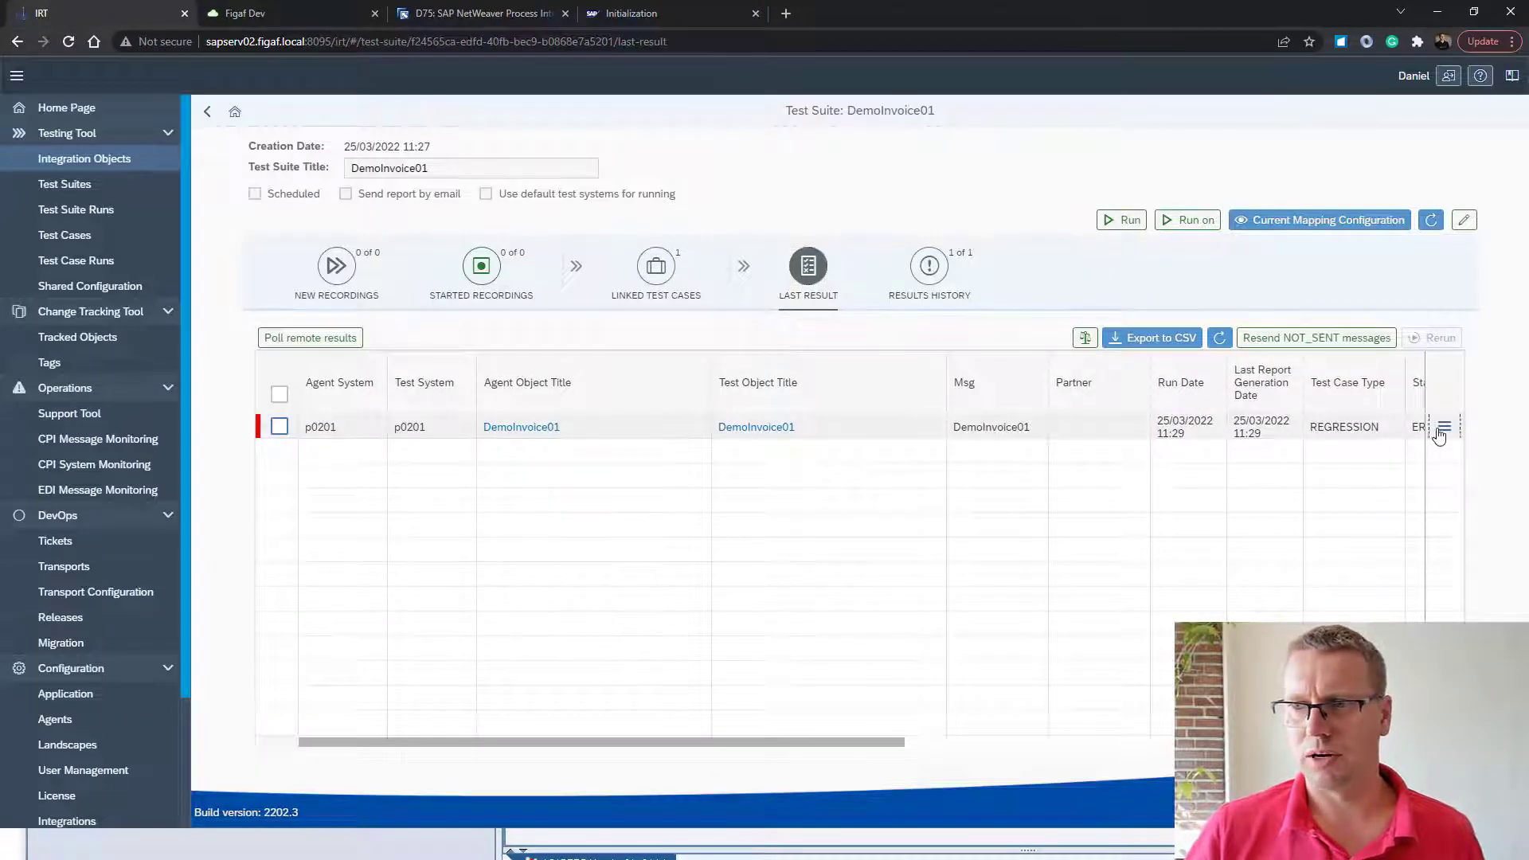
click(1442, 430)
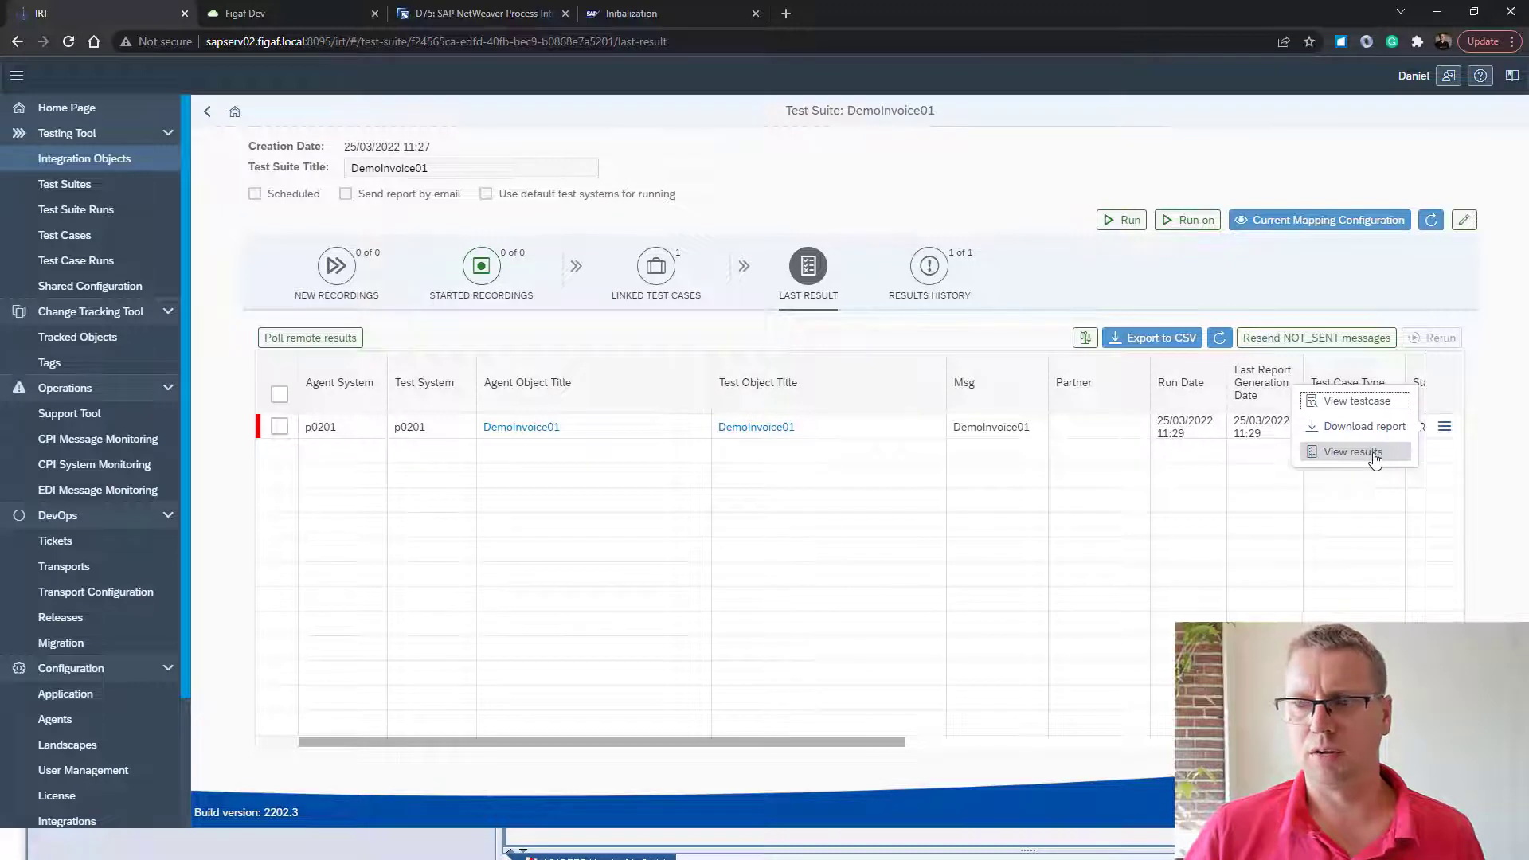
click(1376, 455)
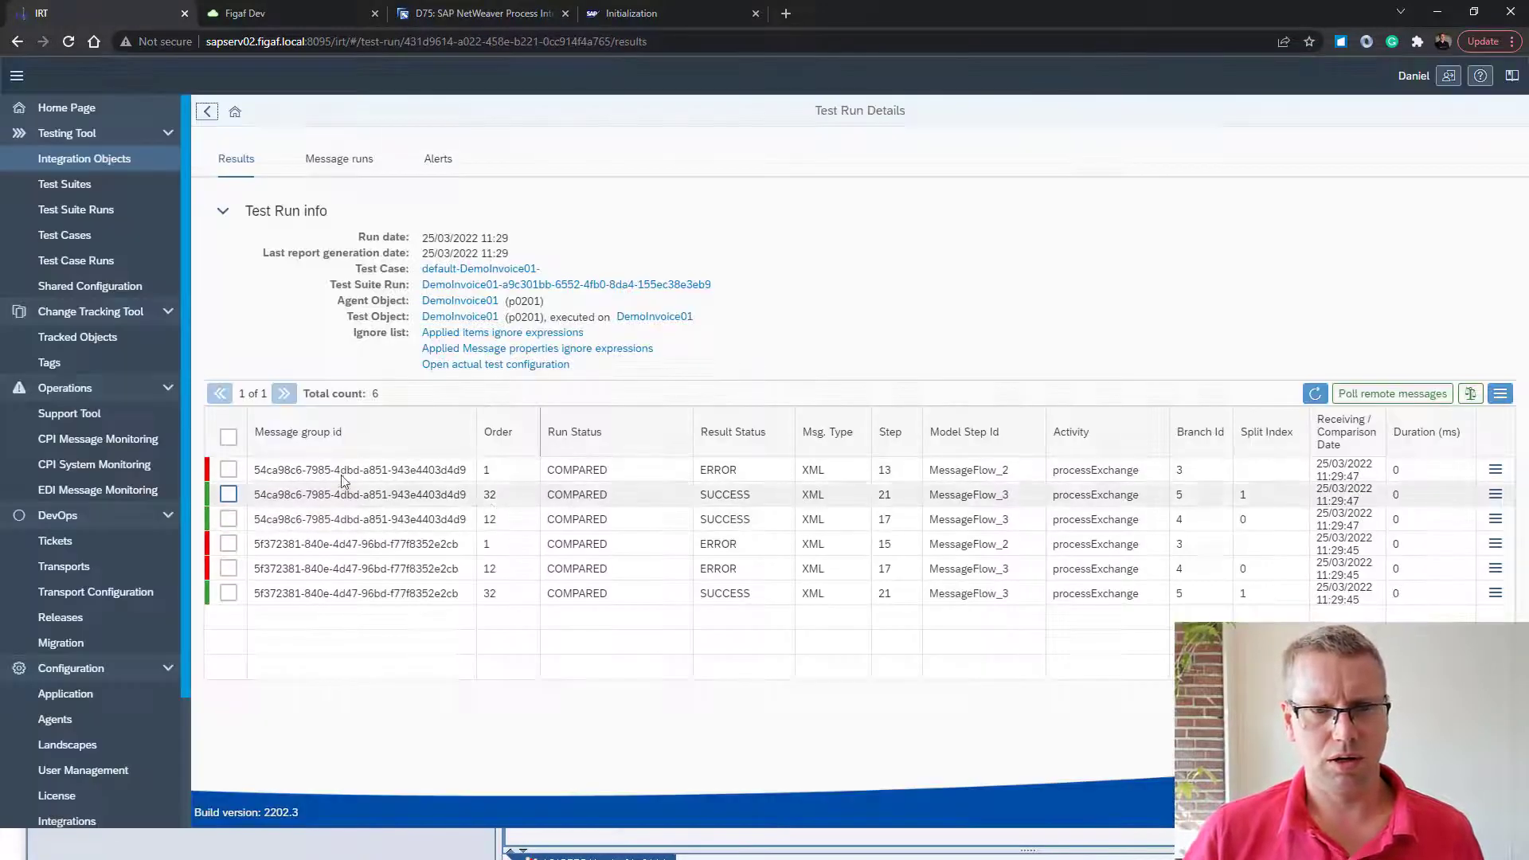
click(1501, 471)
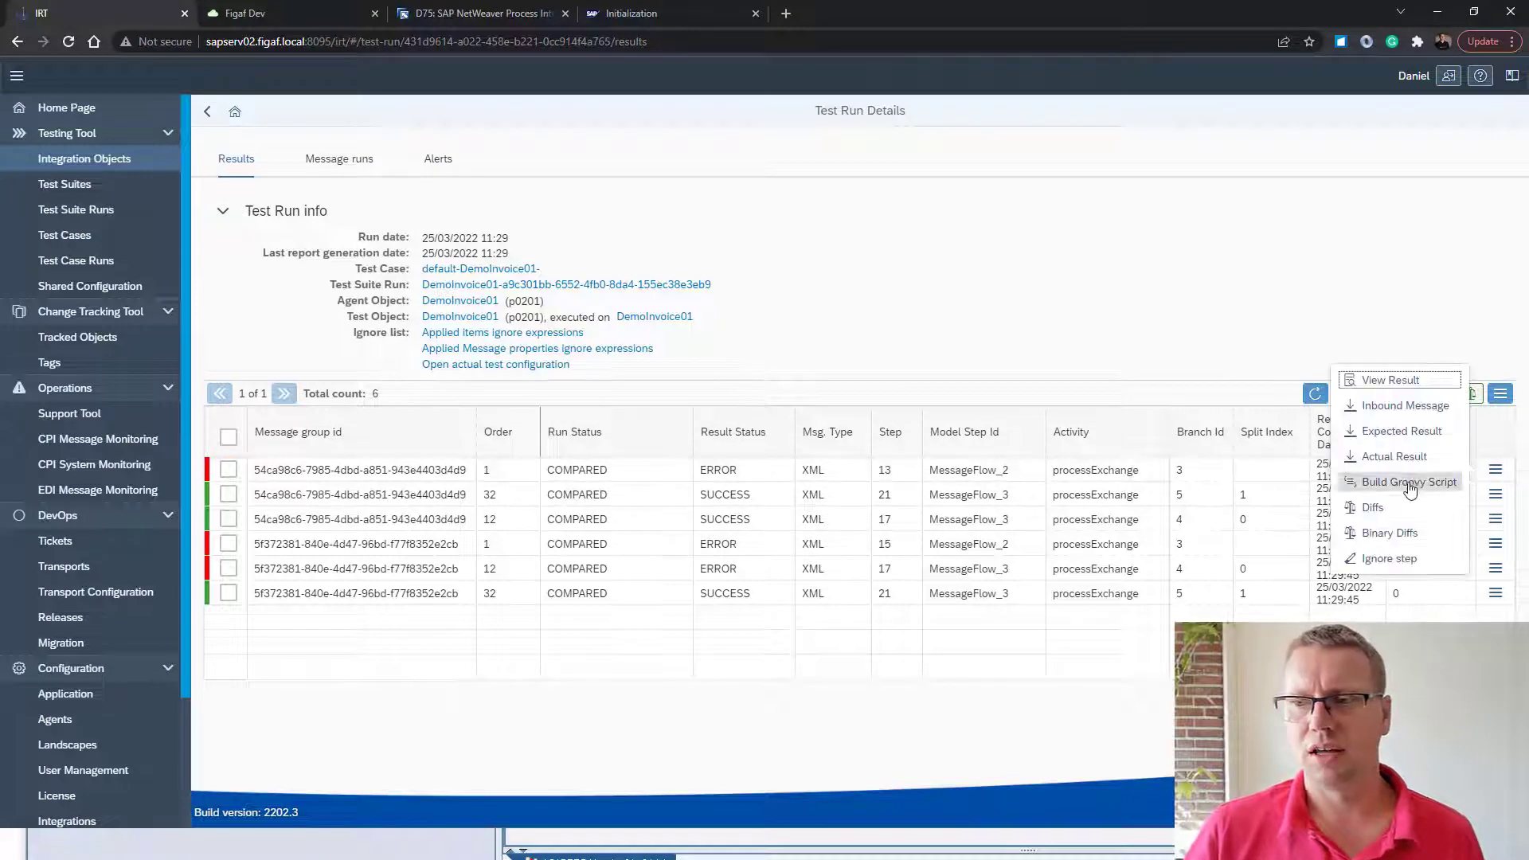
click(1397, 514)
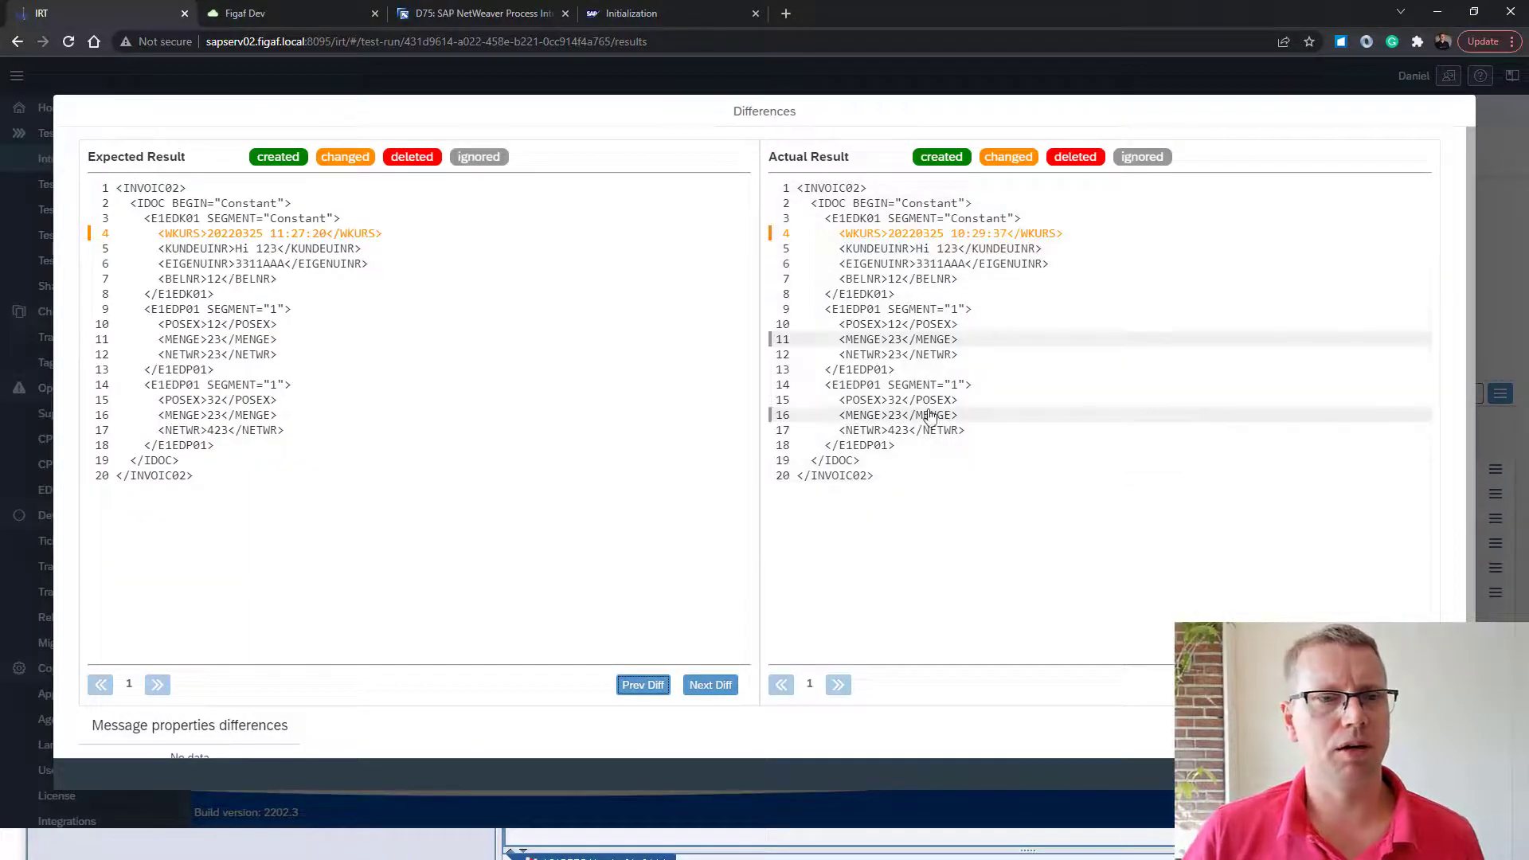
Add the differing timestamp element to the ignore list with the expression /INVOIC02/IDOC/E1EDK01/WKURS
double_click(891, 239)
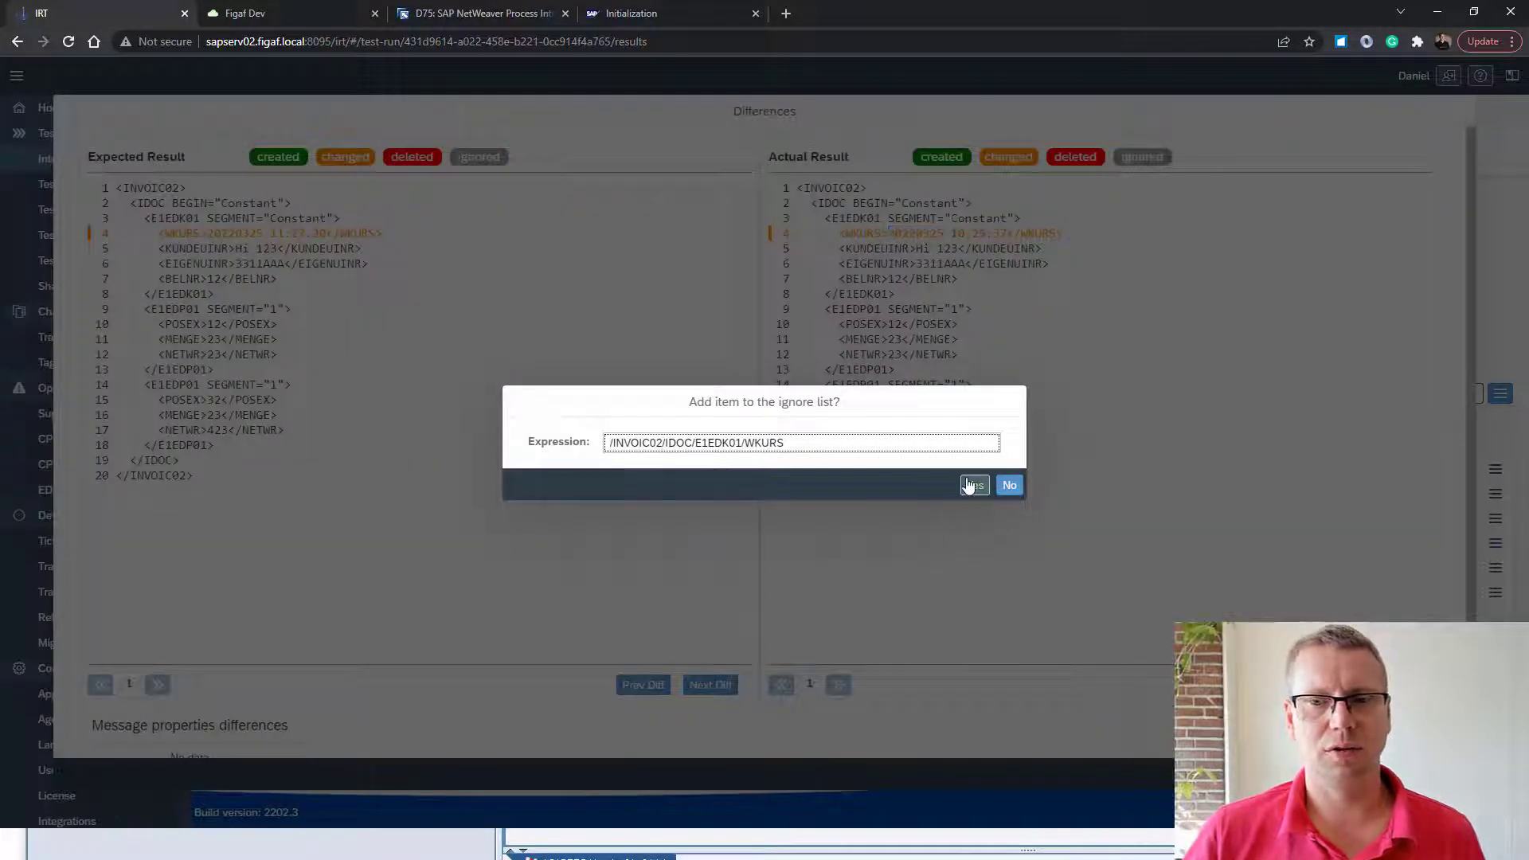
click(969, 486)
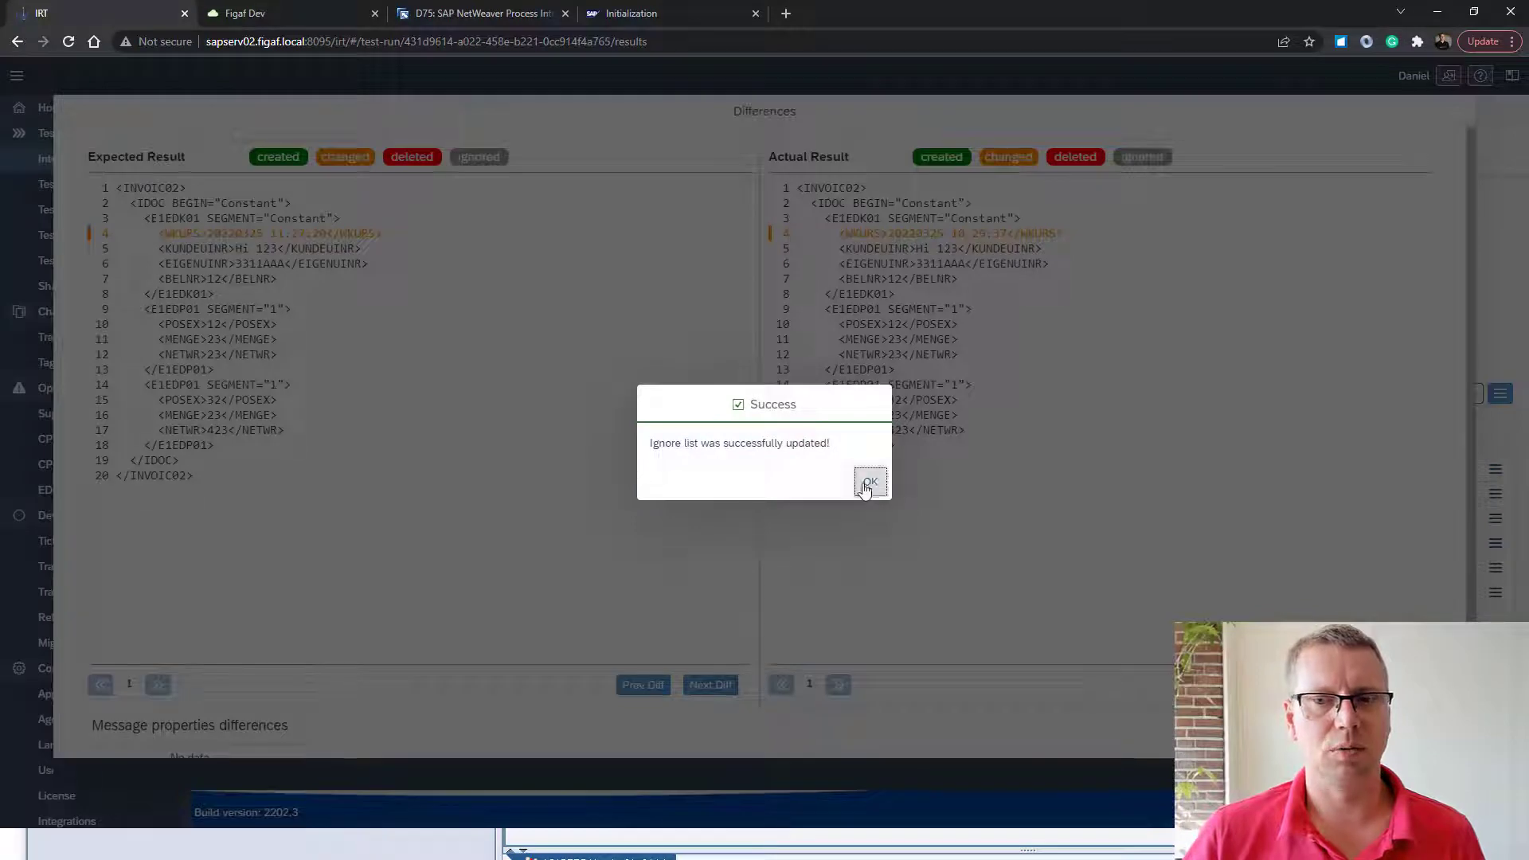
click(869, 483)
key(Escape)
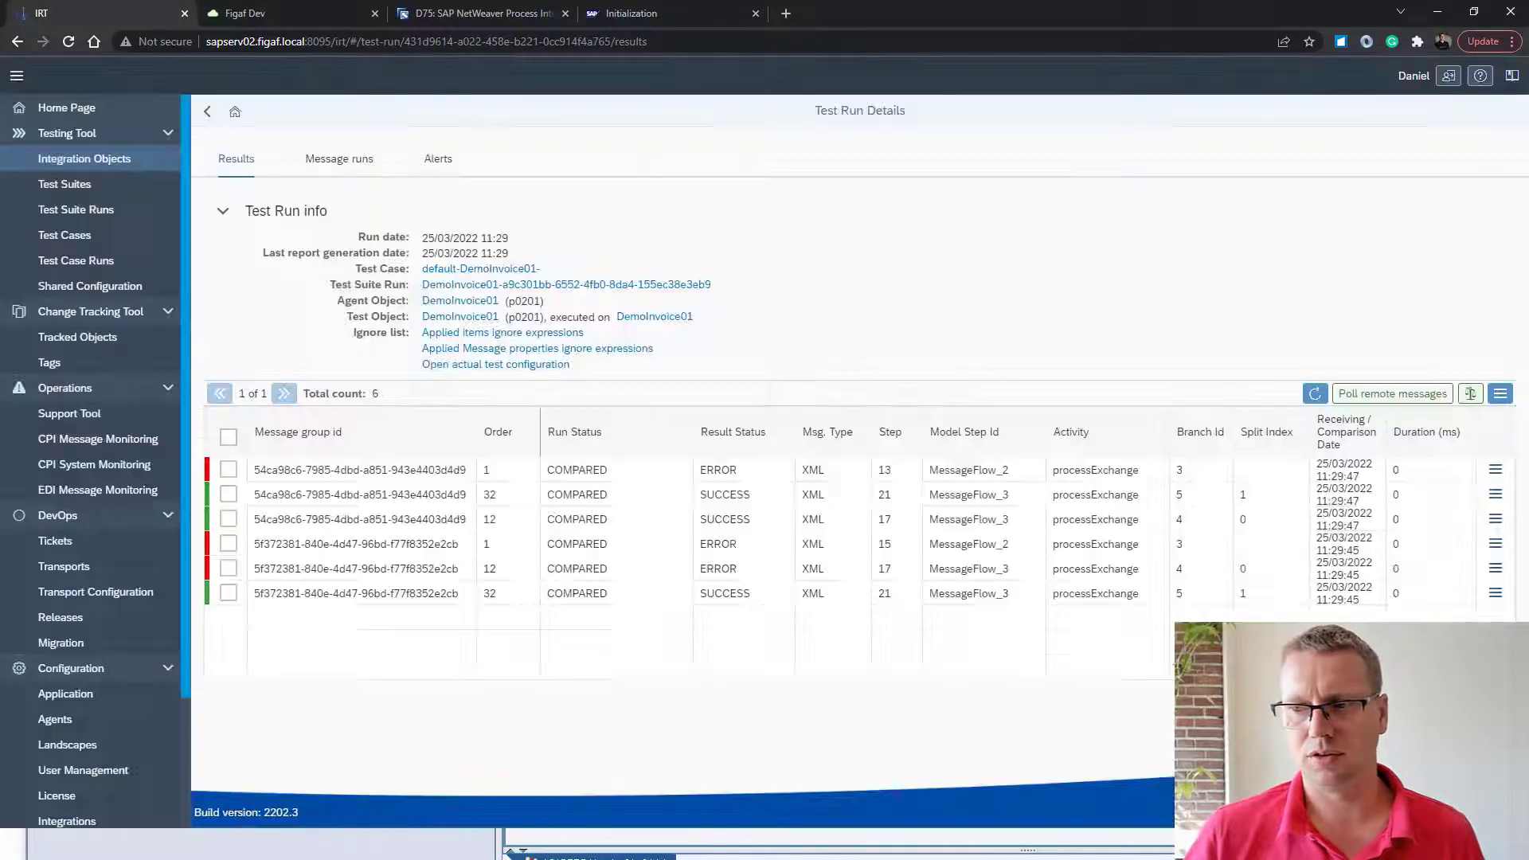
Examine the differences between expected and actual results for the failed step 15 and step 17 messages
click(1495, 543)
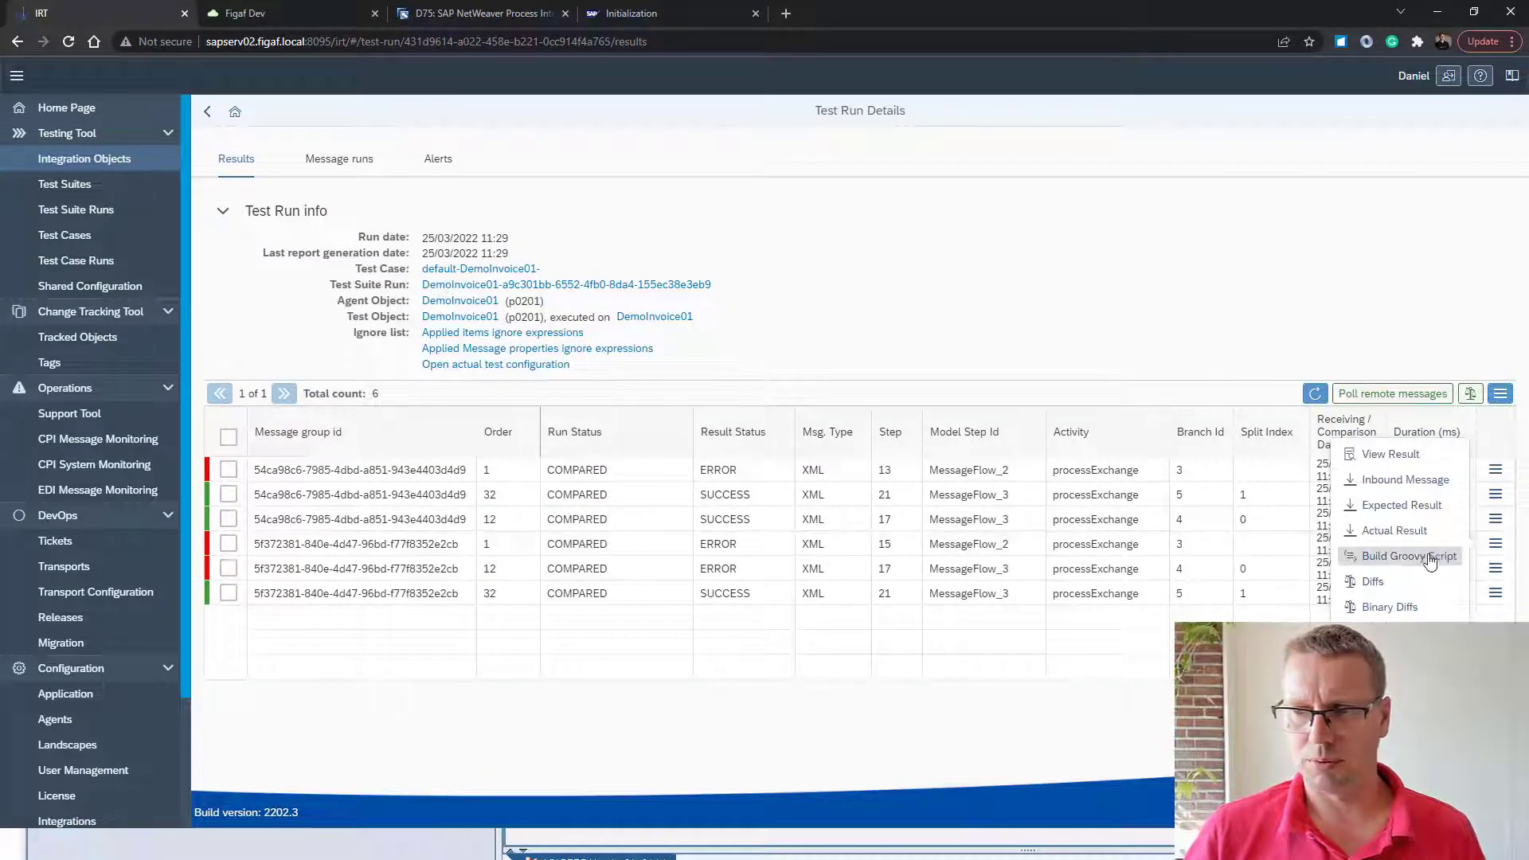
click(1377, 582)
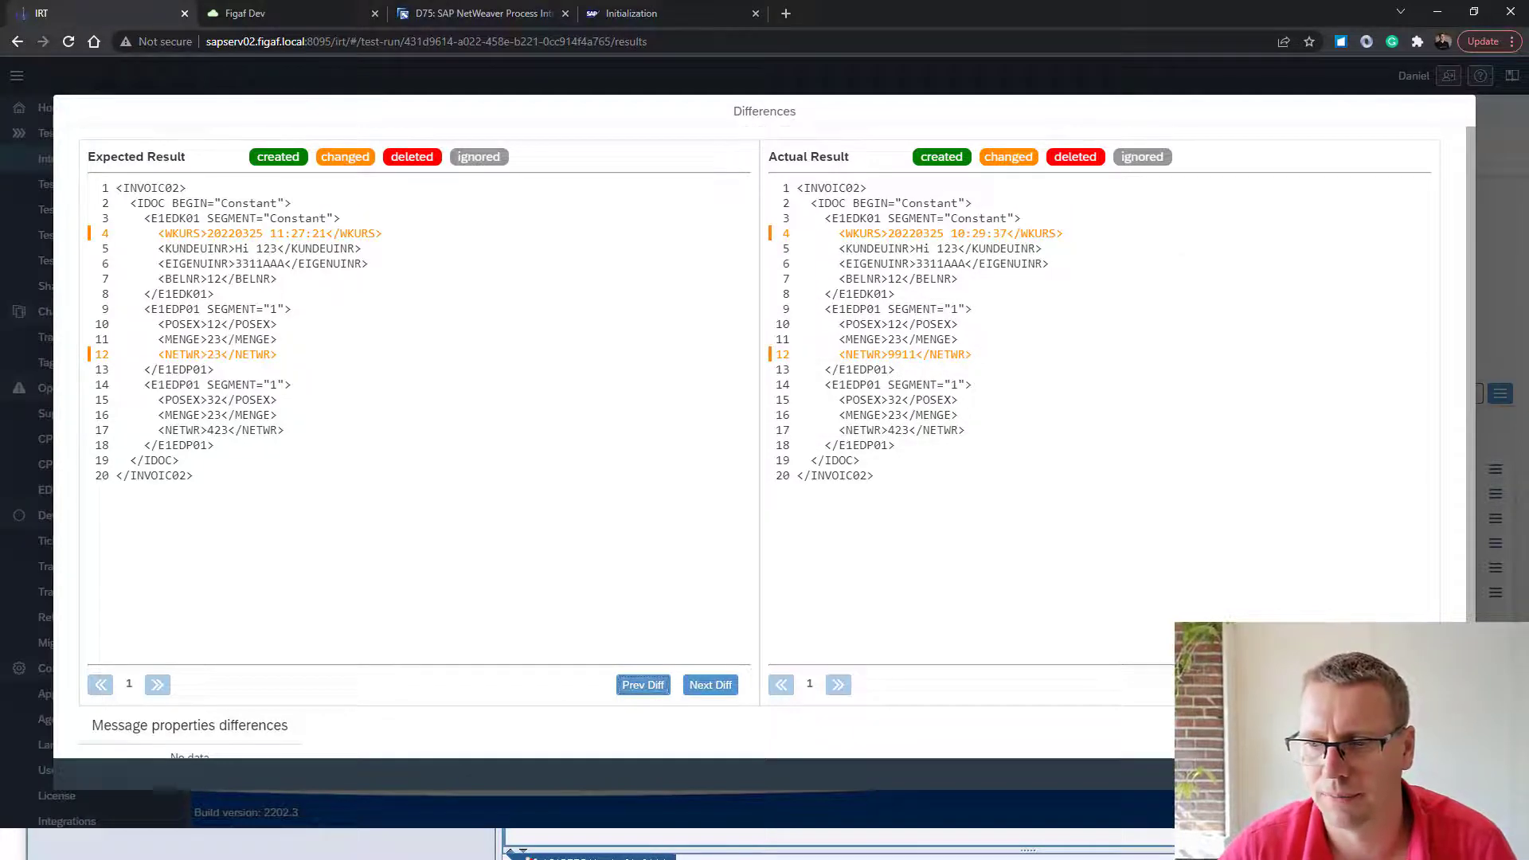
key(Escape)
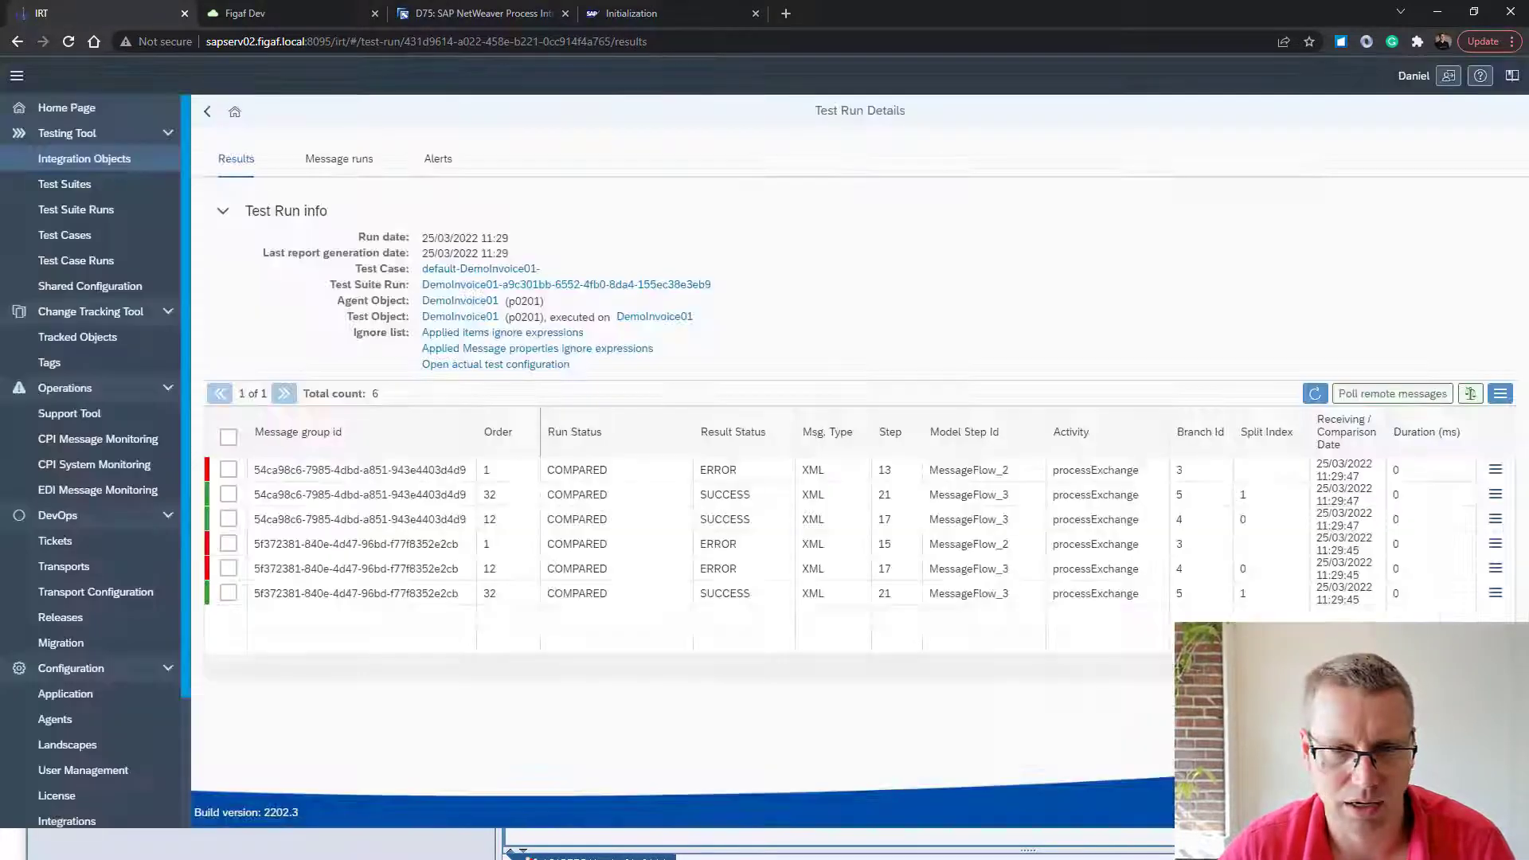
click(1493, 569)
click(1390, 605)
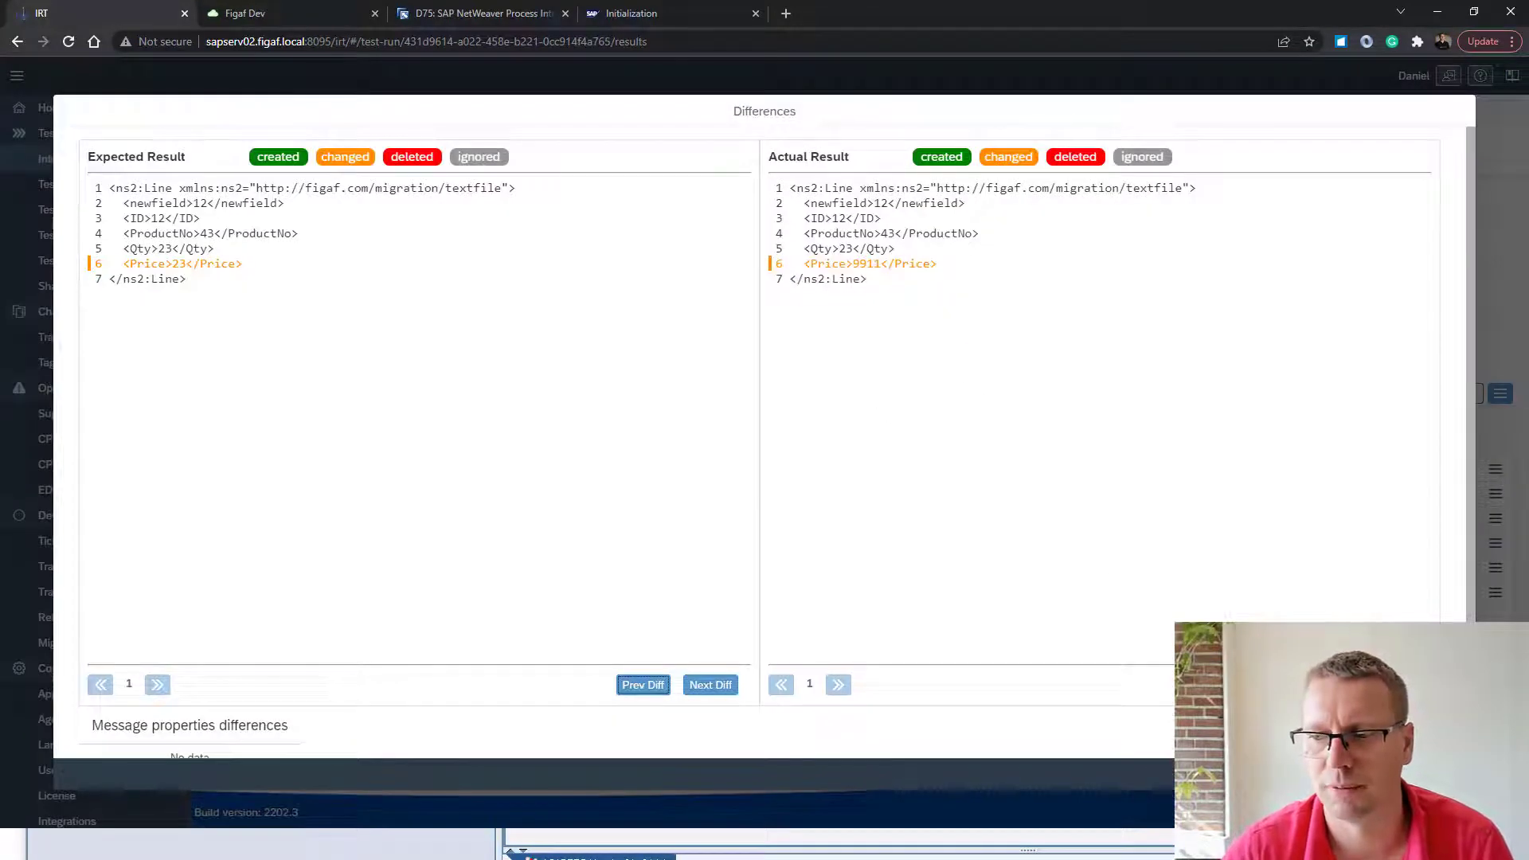
key(Escape)
Compare the test run's results again with full comparison and refresh the results list
click(1471, 394)
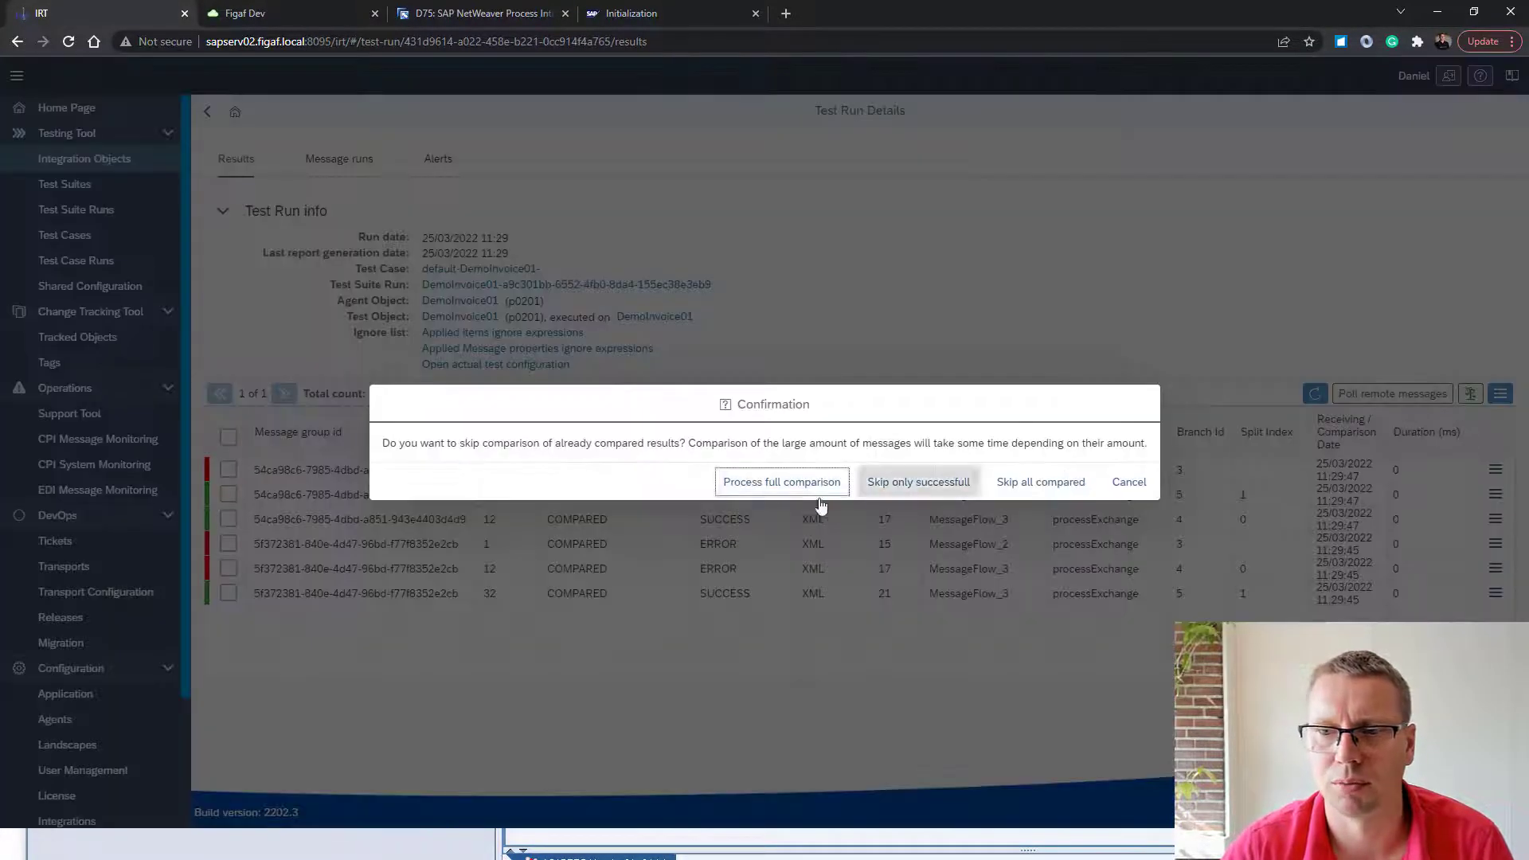
click(810, 497)
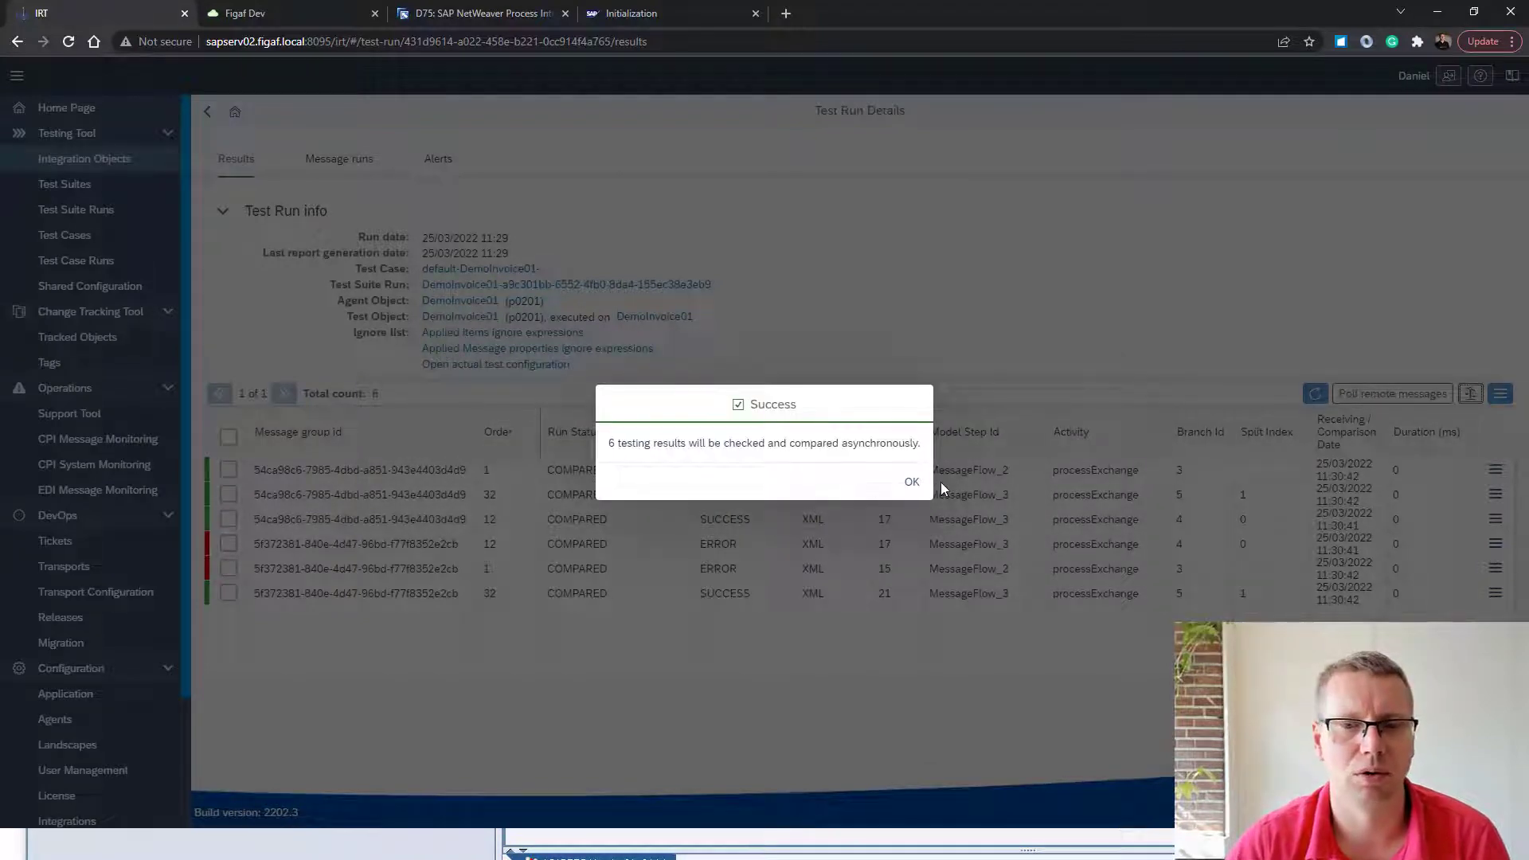
click(914, 482)
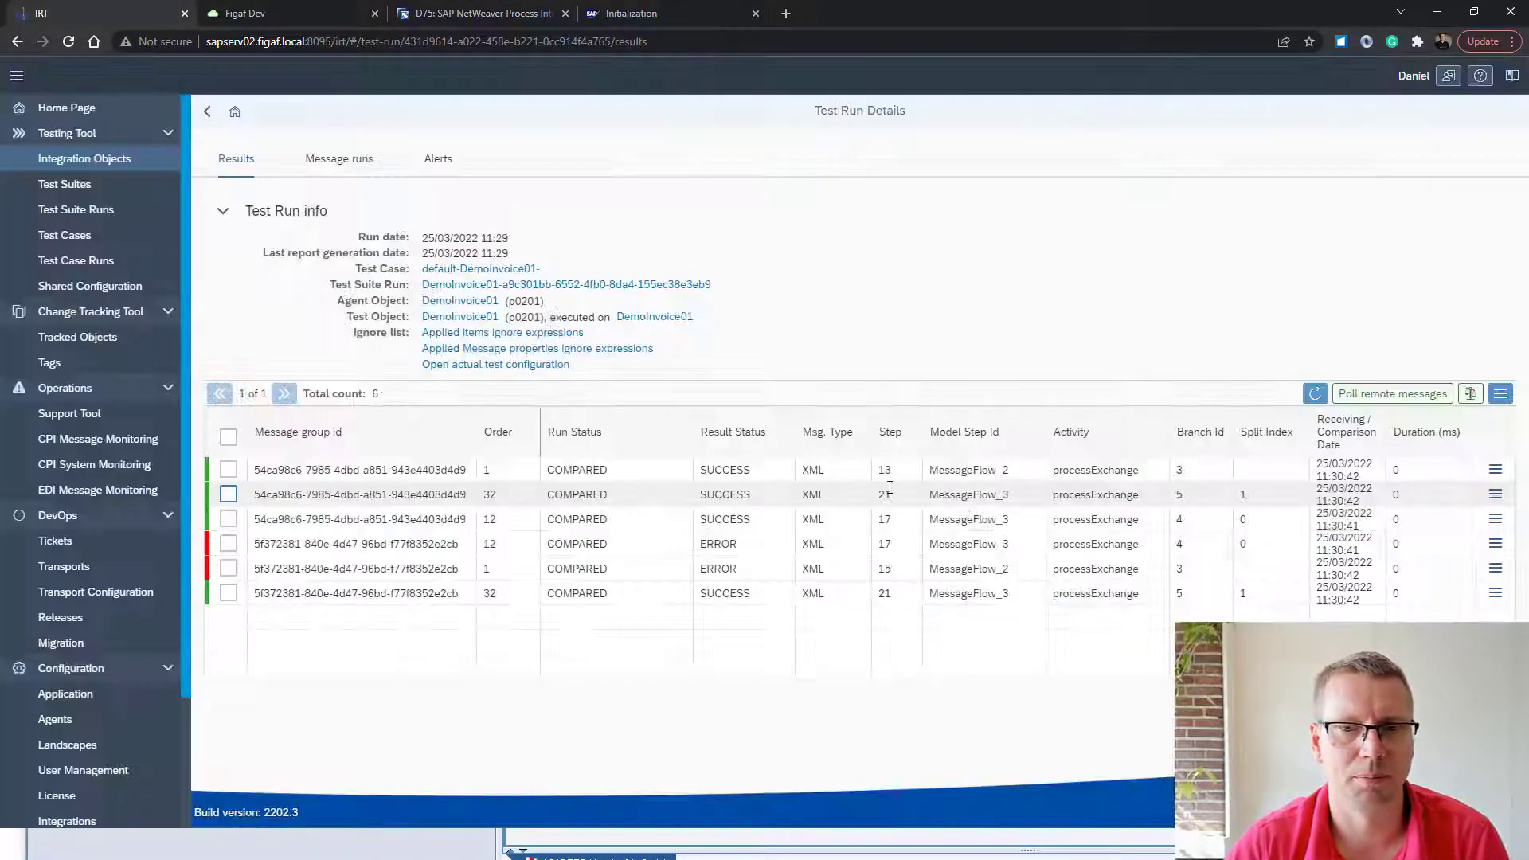
click(1311, 396)
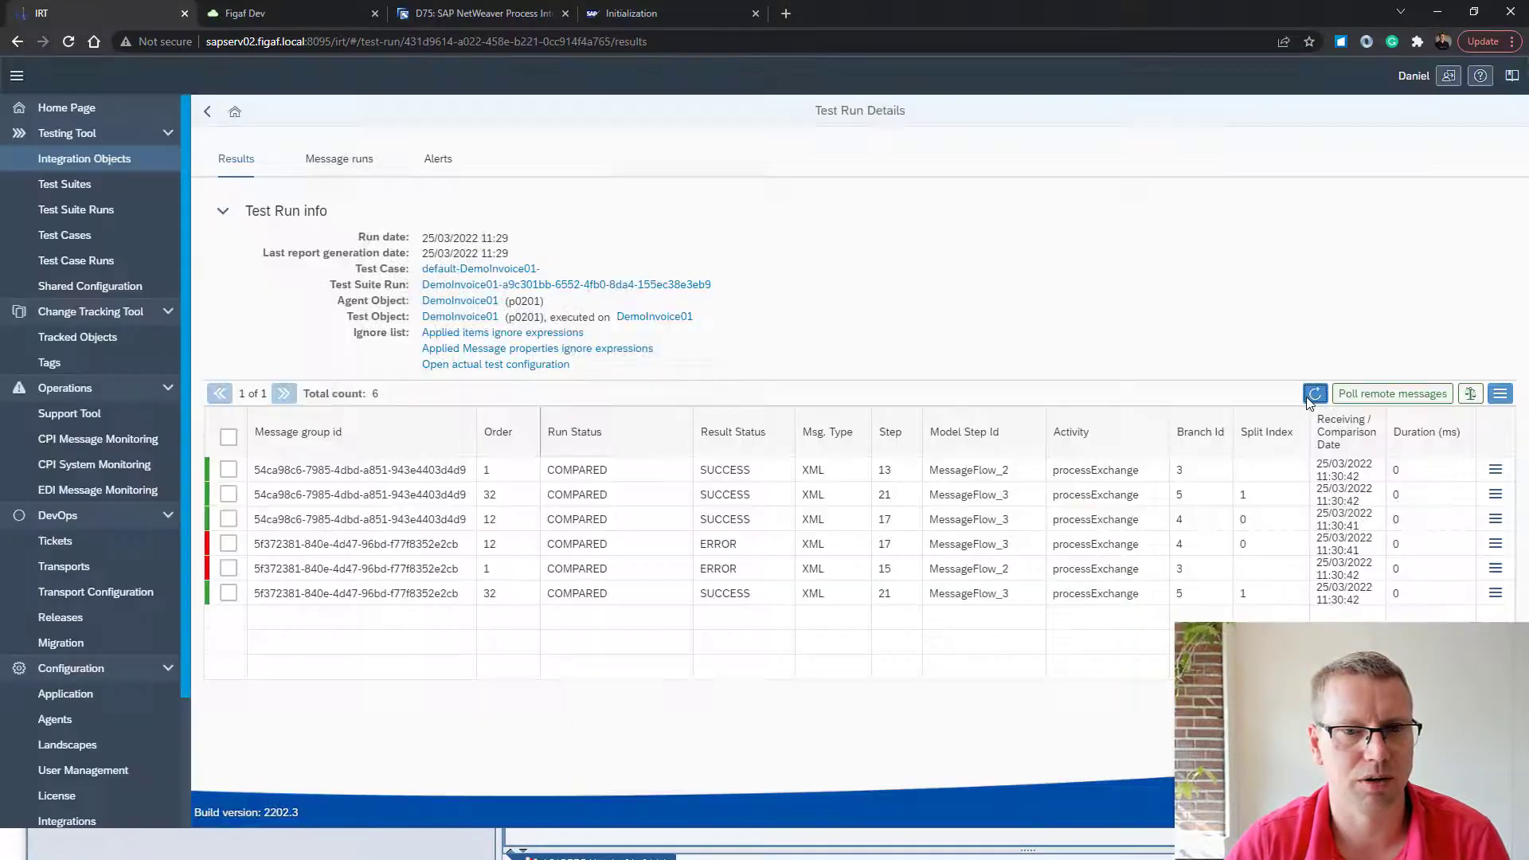
click(1311, 396)
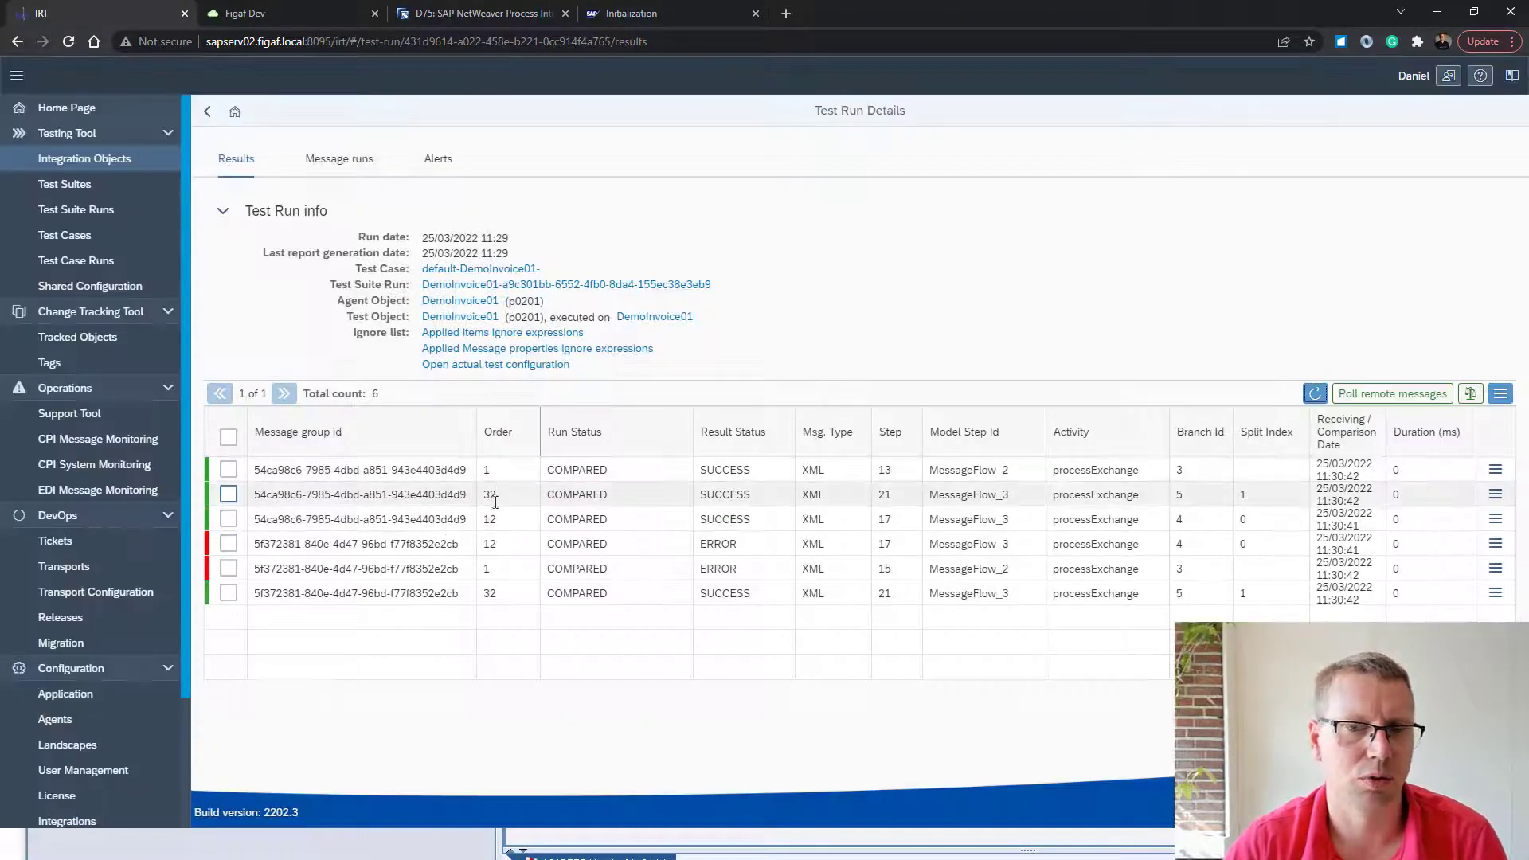
Update the test case using all of the run's results, and return to the DemoInvoice01 test suite
click(228, 438)
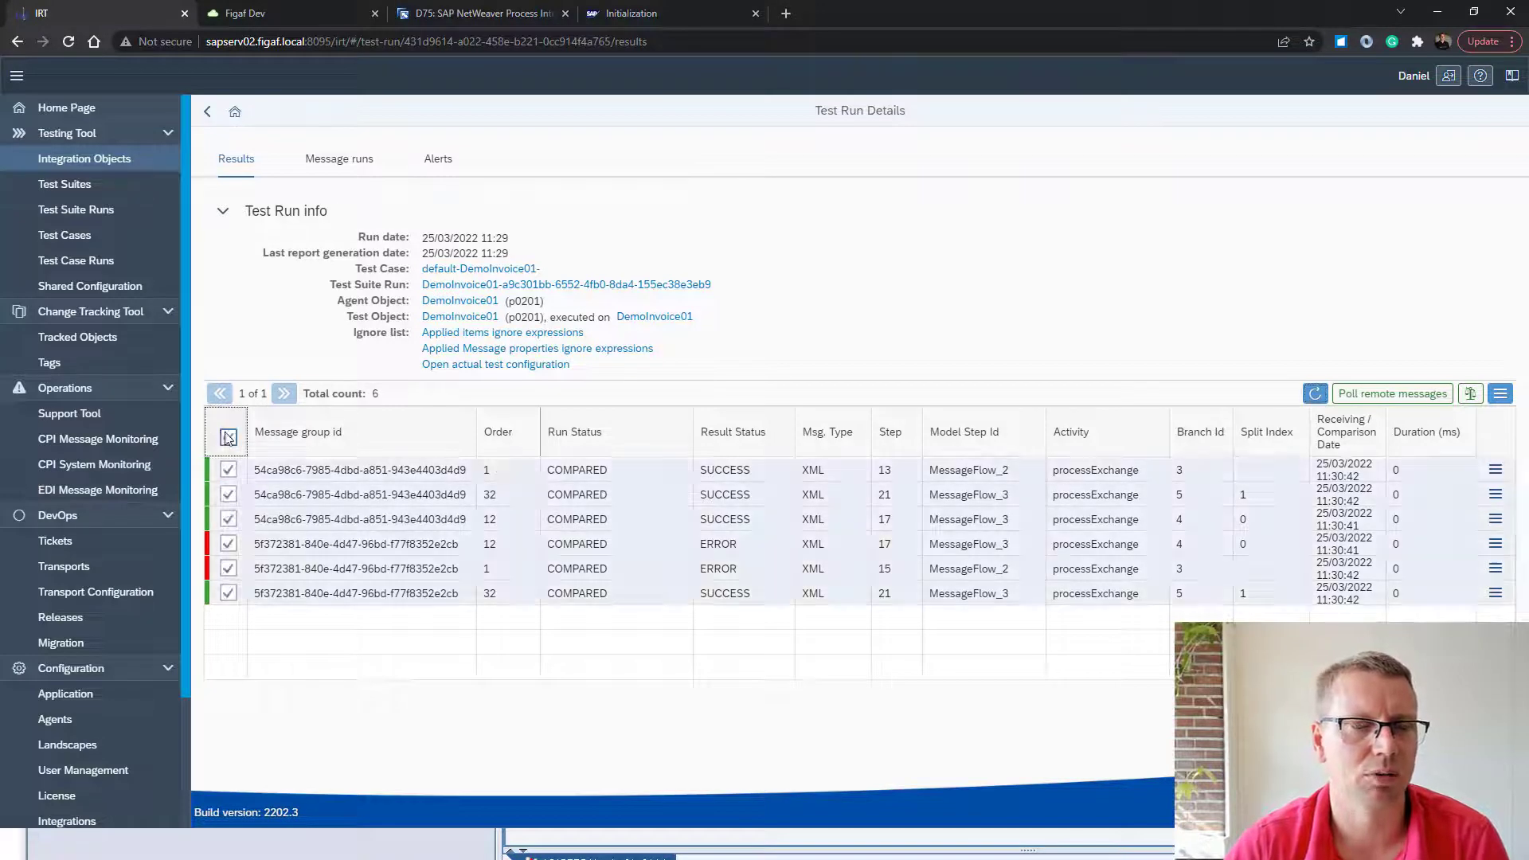
click(1502, 396)
click(1400, 419)
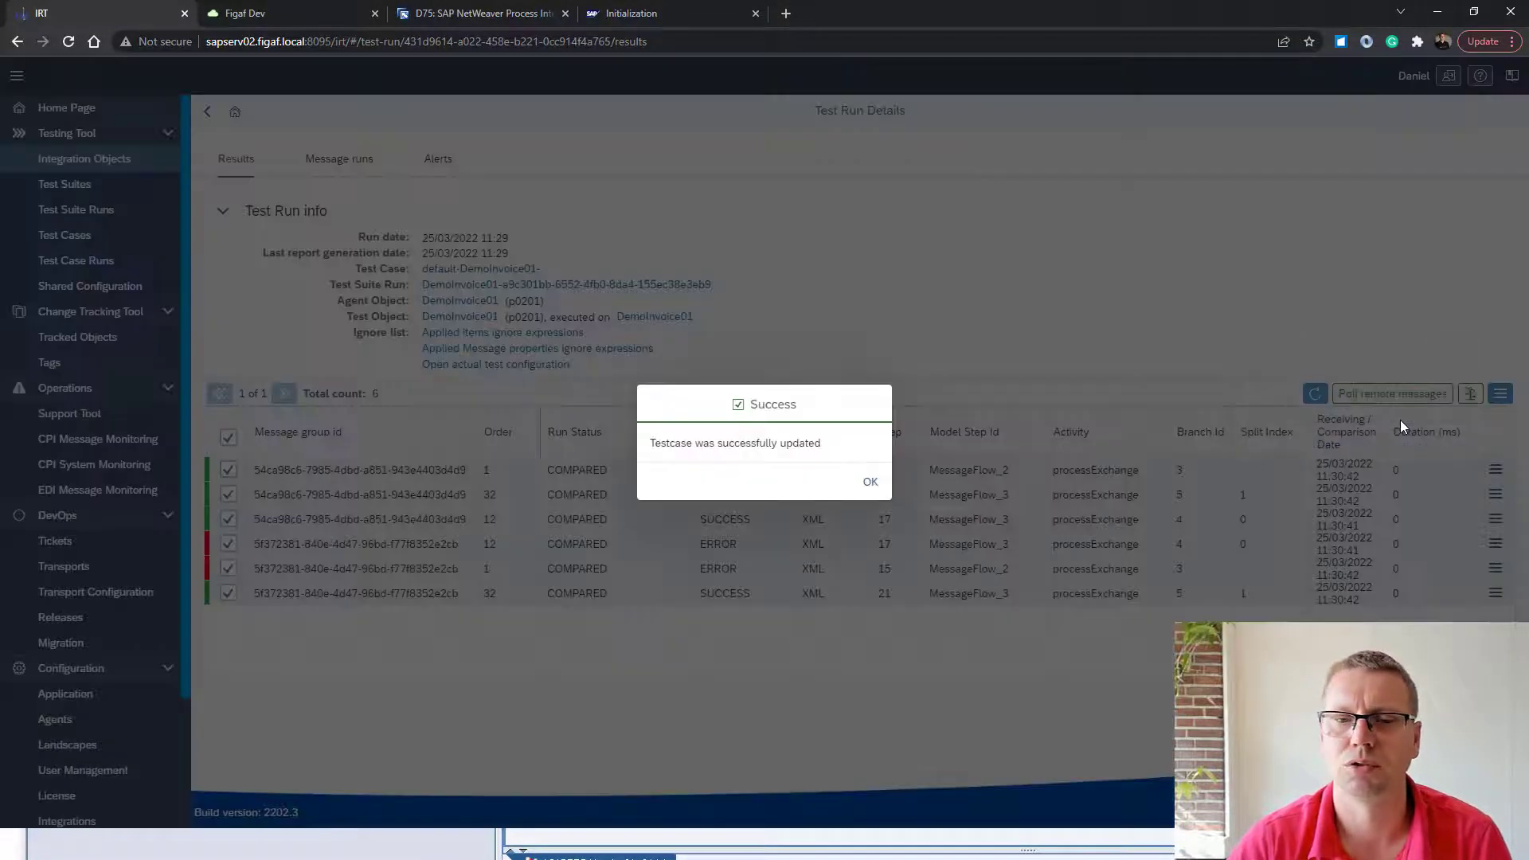
click(872, 482)
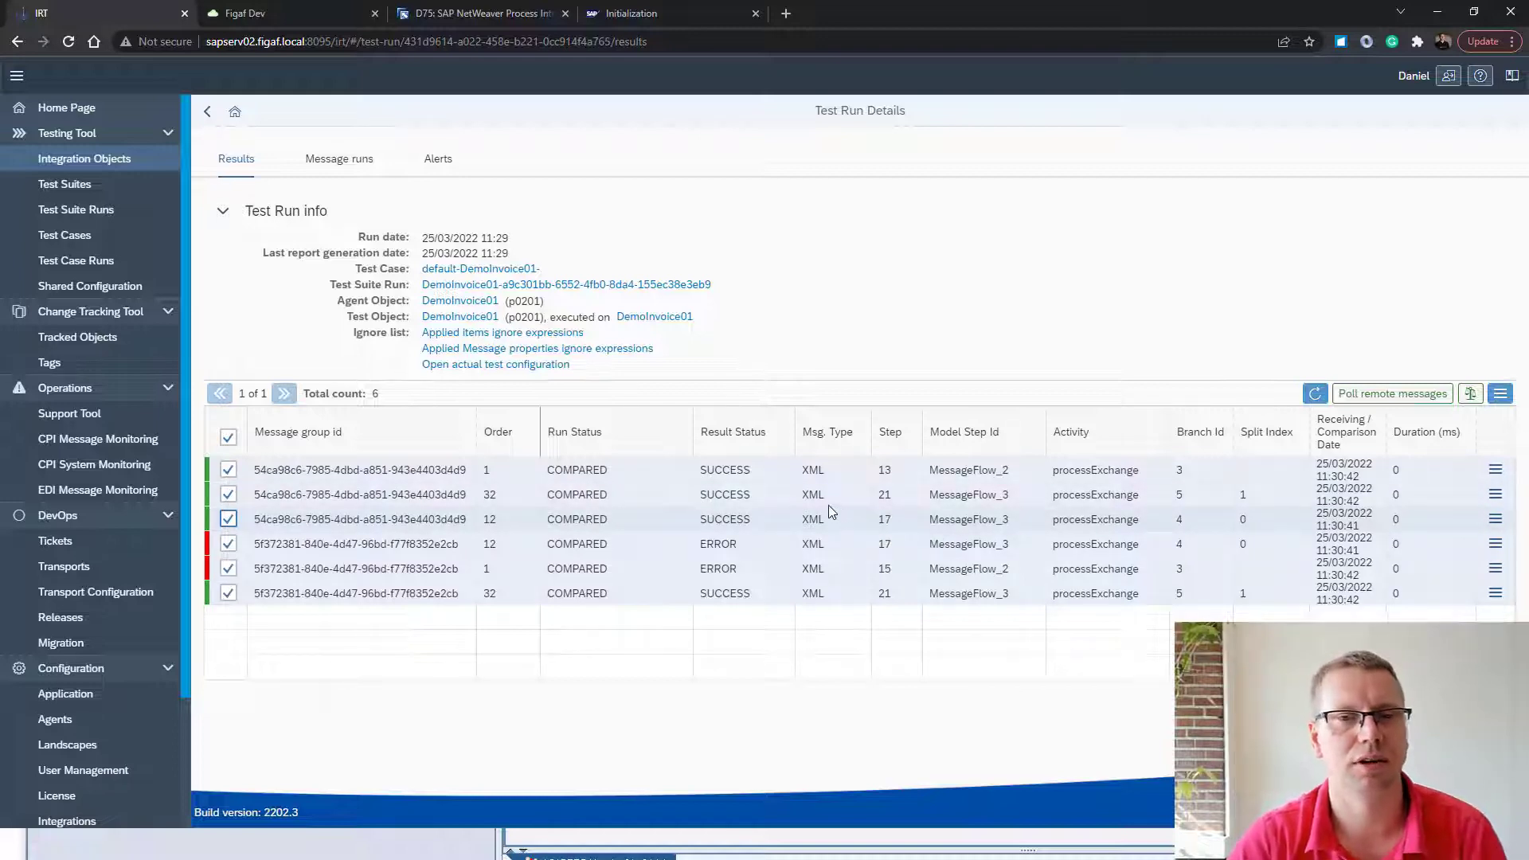
click(207, 111)
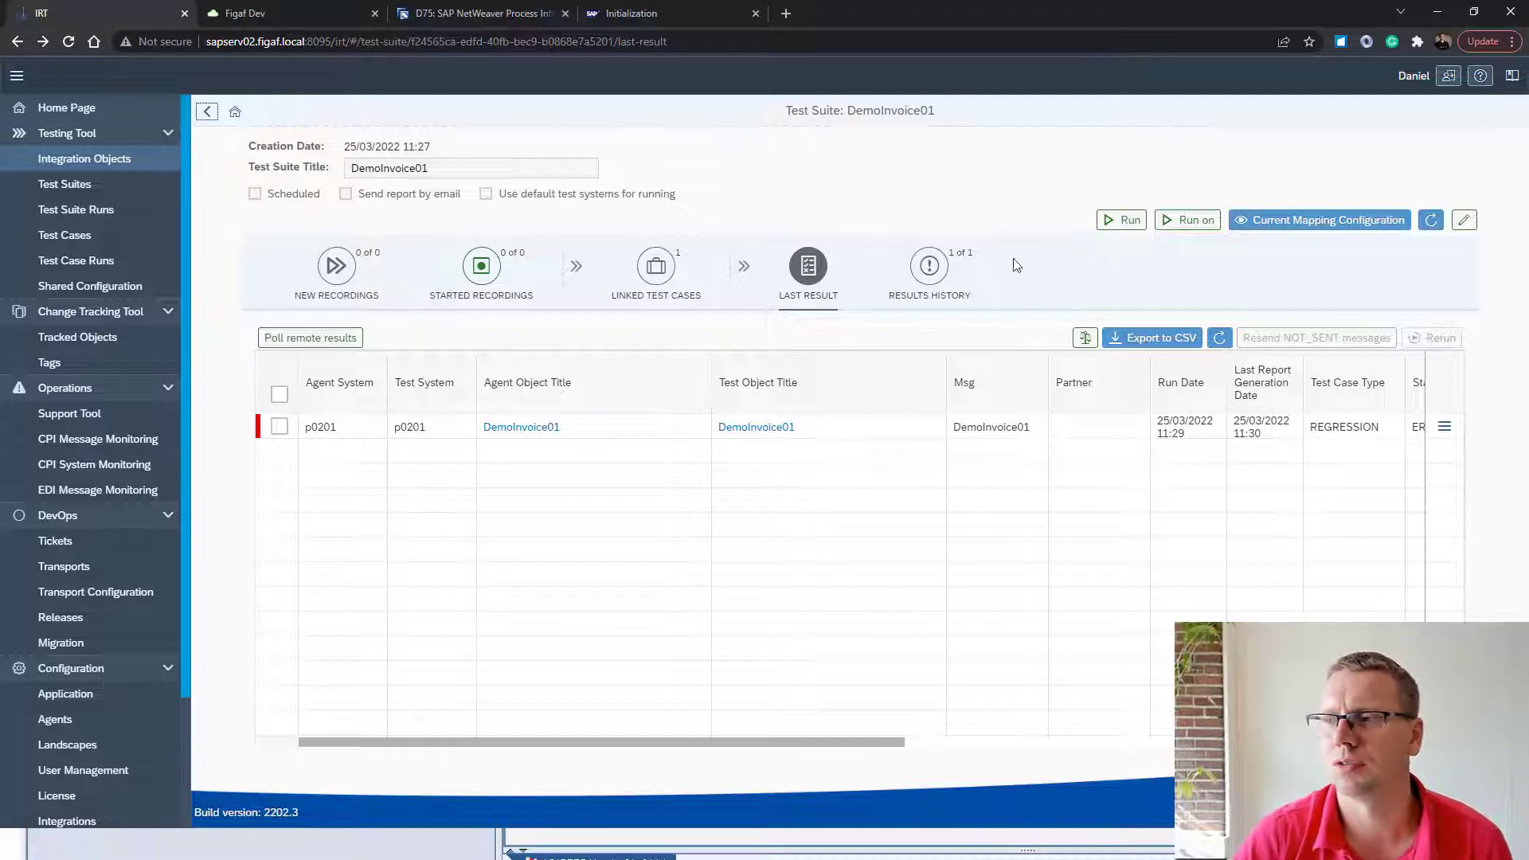
List the tracked objects of agent p0201 and start assigning the DemoInvoice01 iFlow to a ticket
click(76, 338)
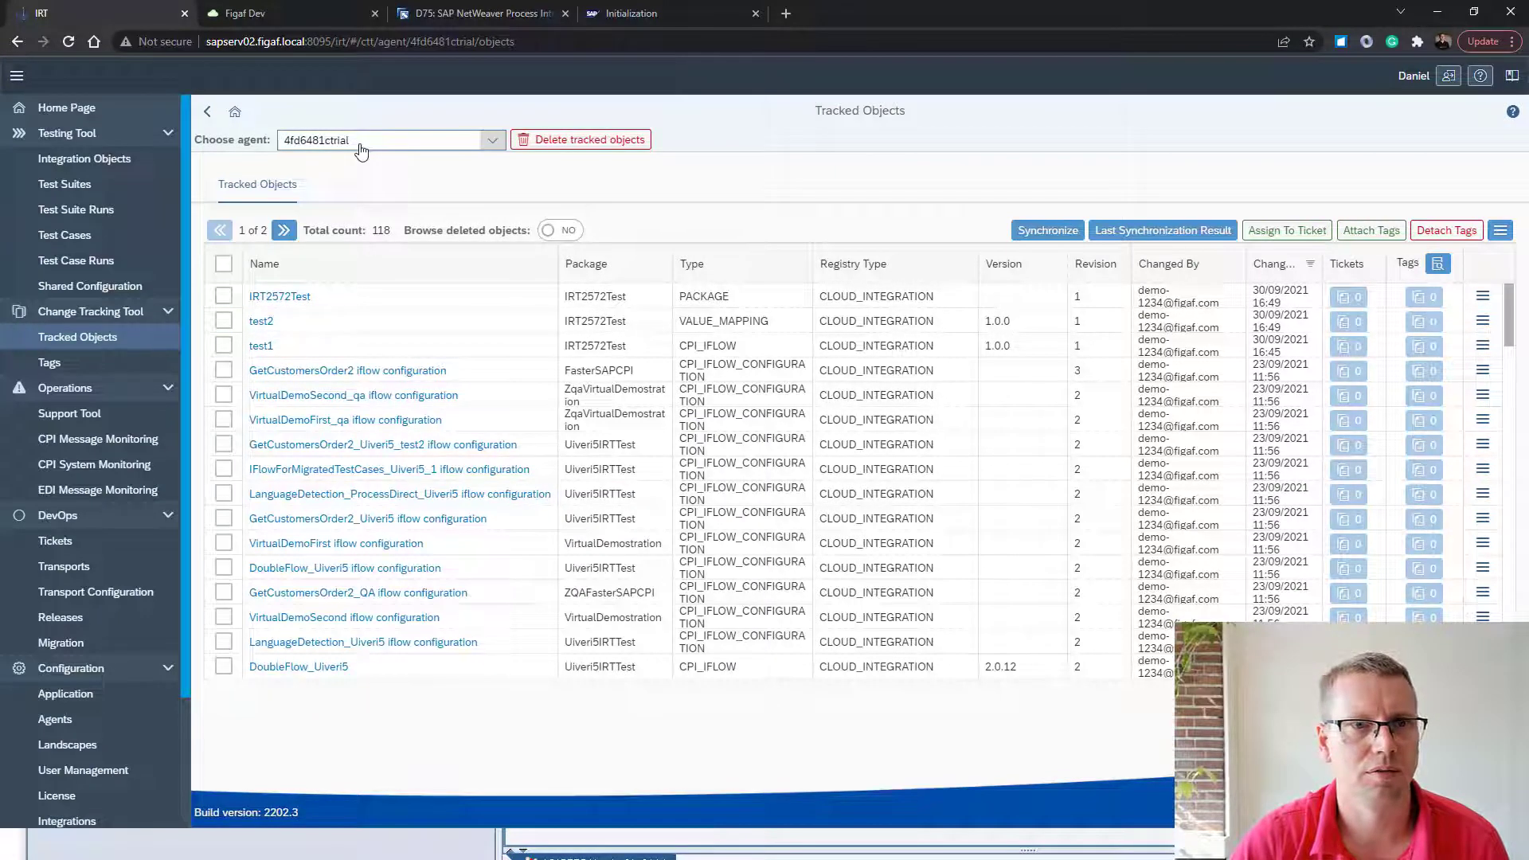
click(361, 149)
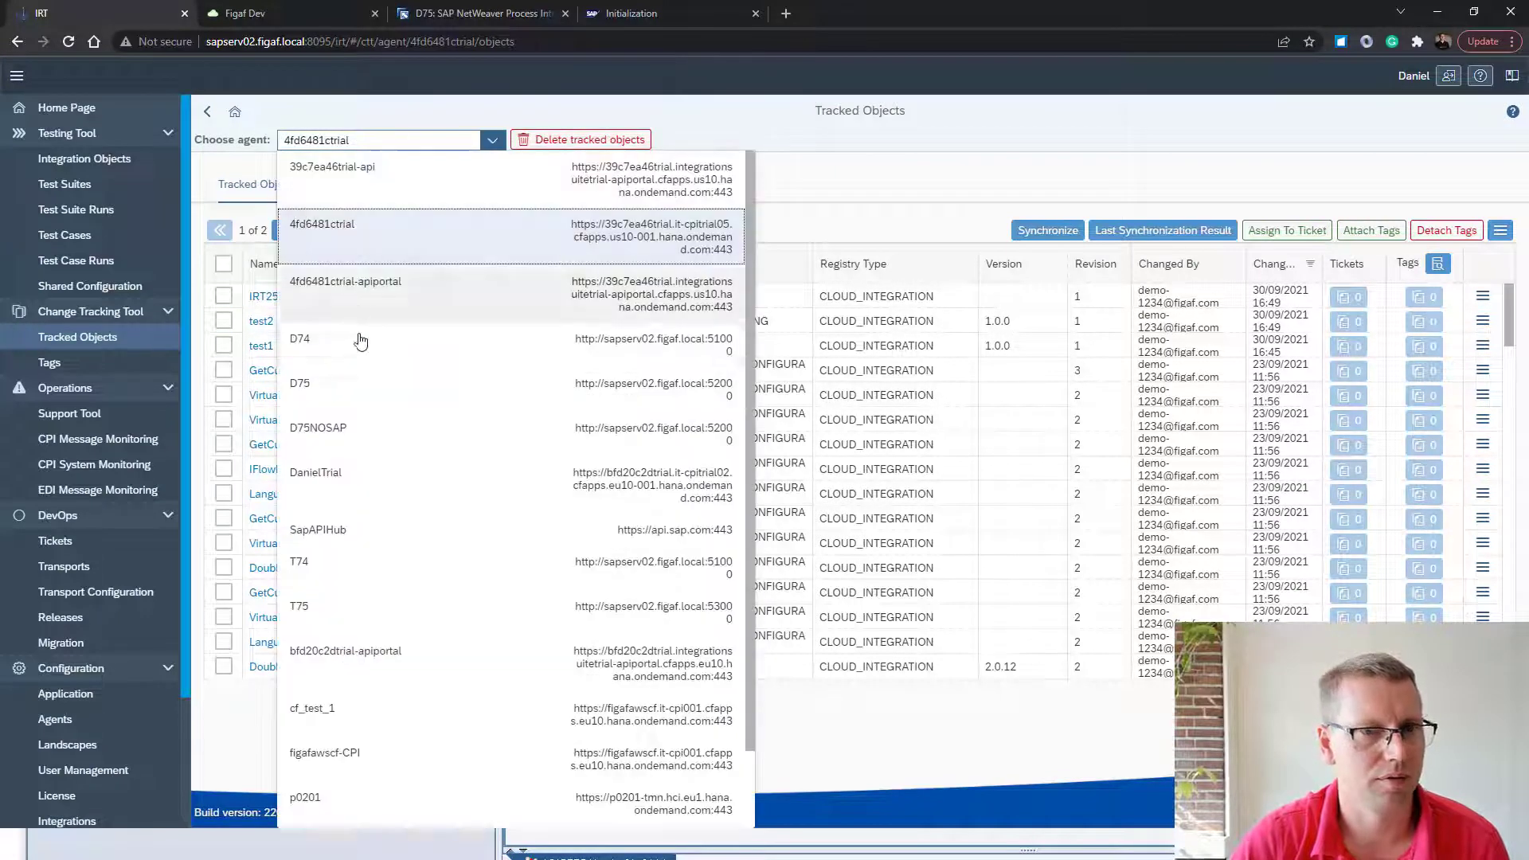
click(353, 800)
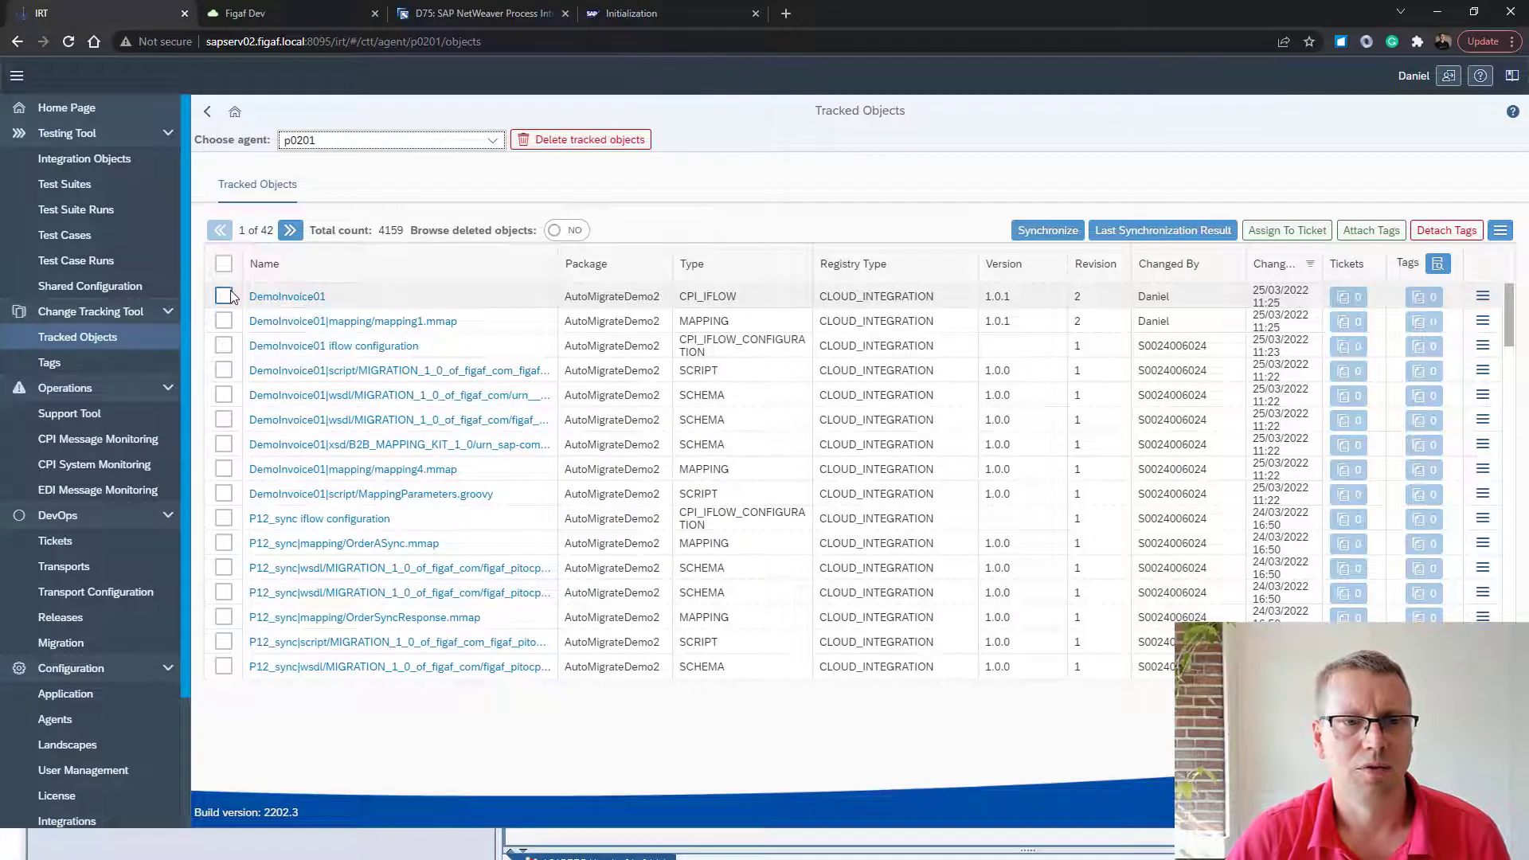
click(223, 297)
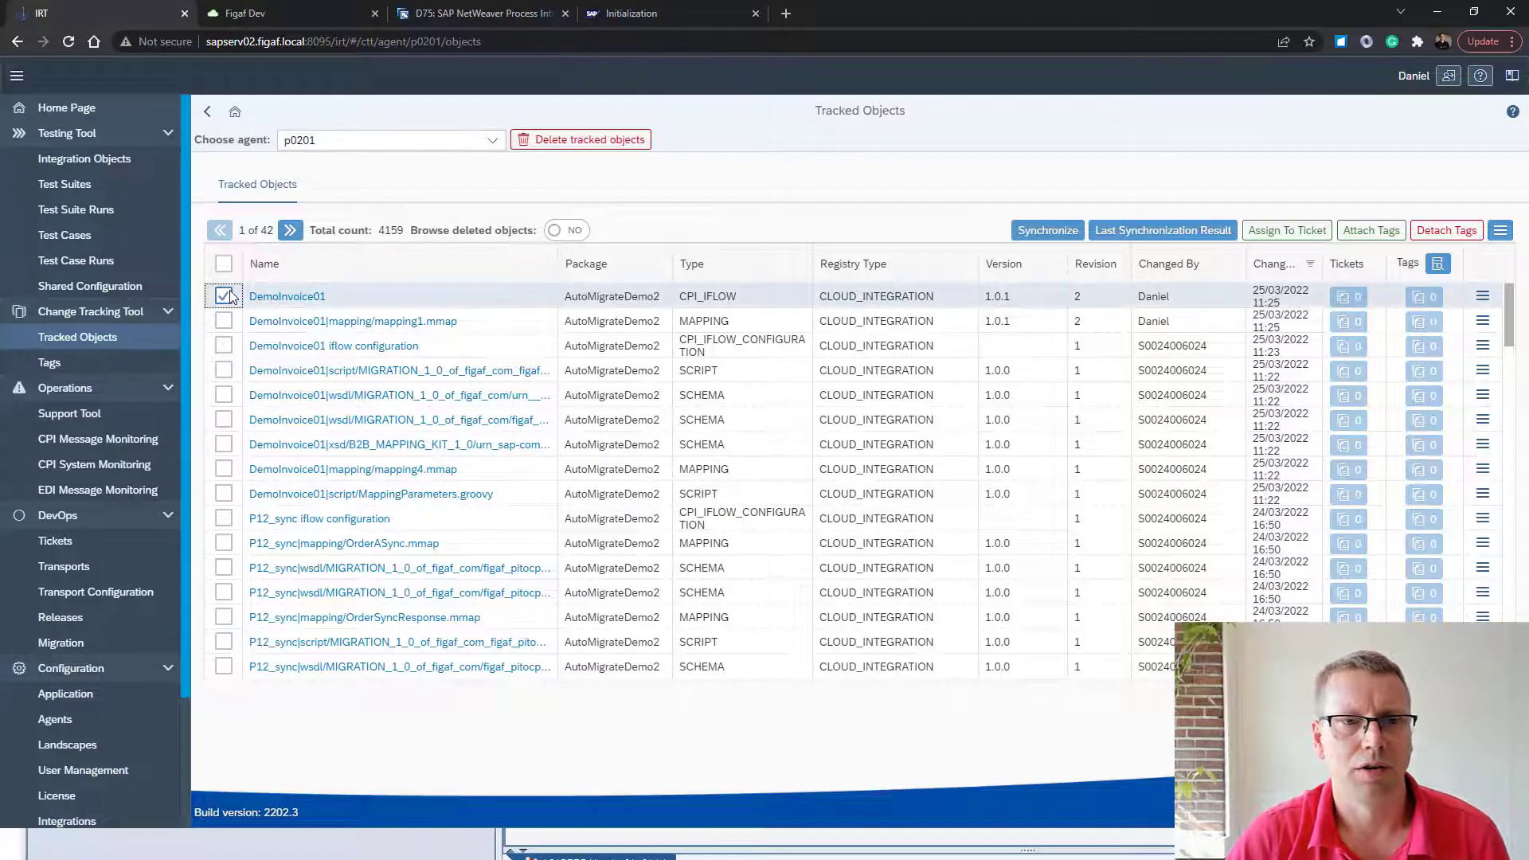
click(1307, 239)
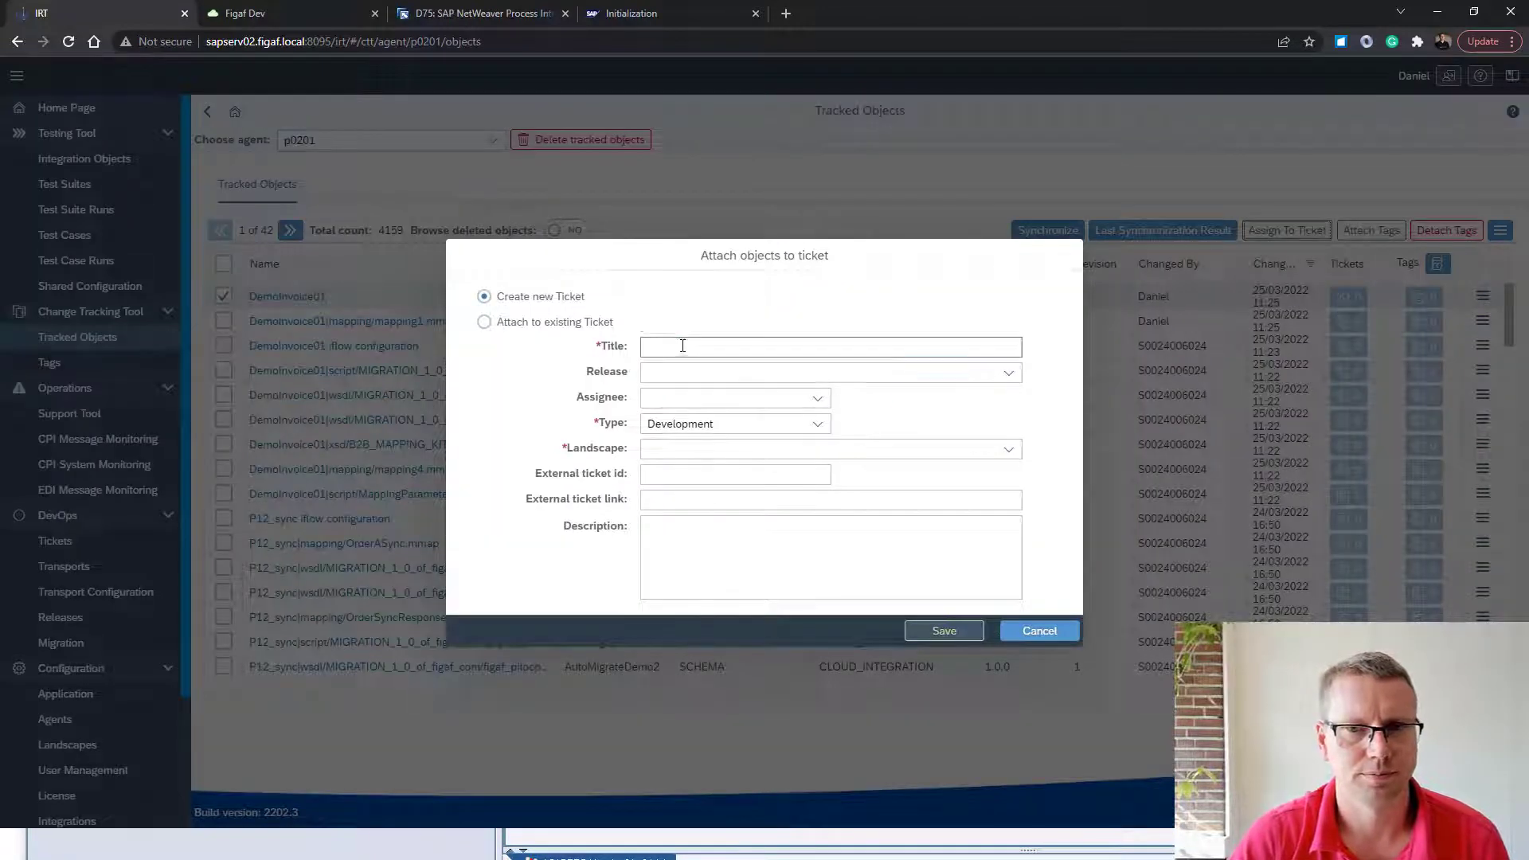
Create a Development ticket titled DemoInvoice01 with landscape CPI DevQA, external ticket id jira-2552 and description DemoInvoice01
click(683, 346)
text(DemoInvoice01)
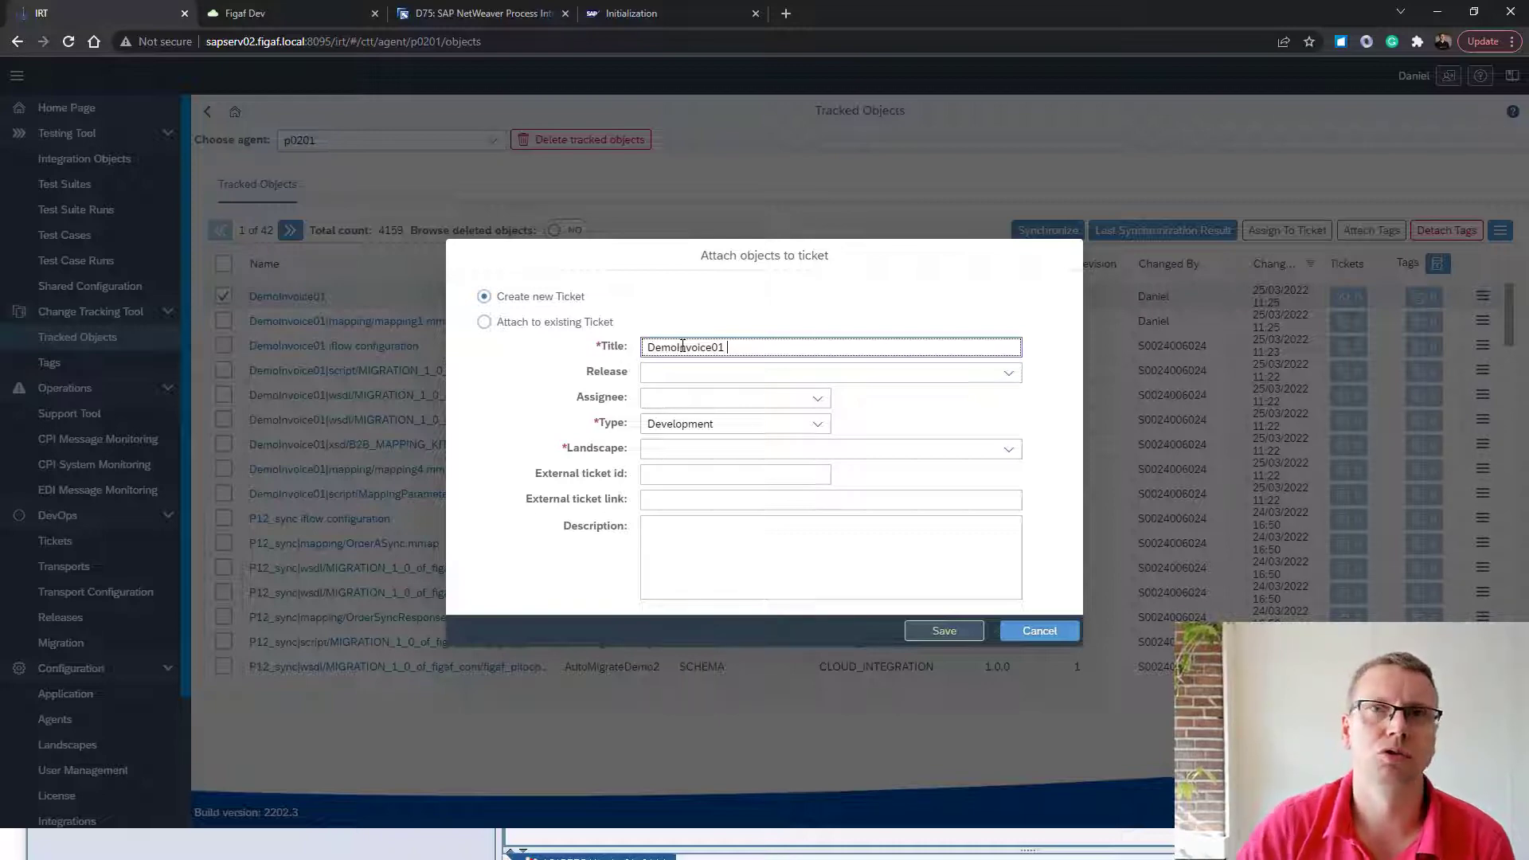
click(1010, 449)
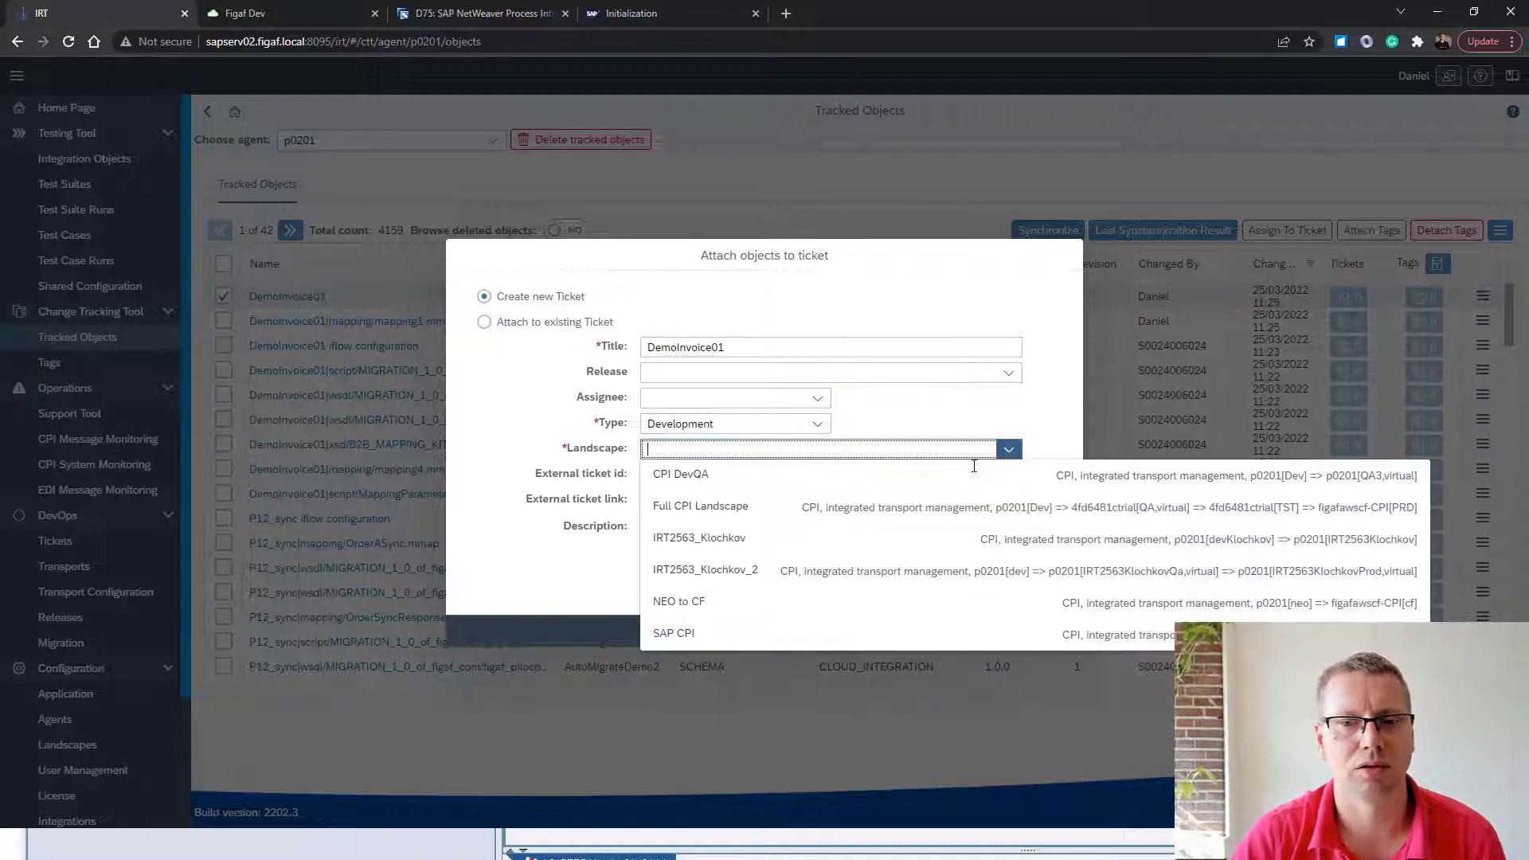
click(867, 488)
click(657, 478)
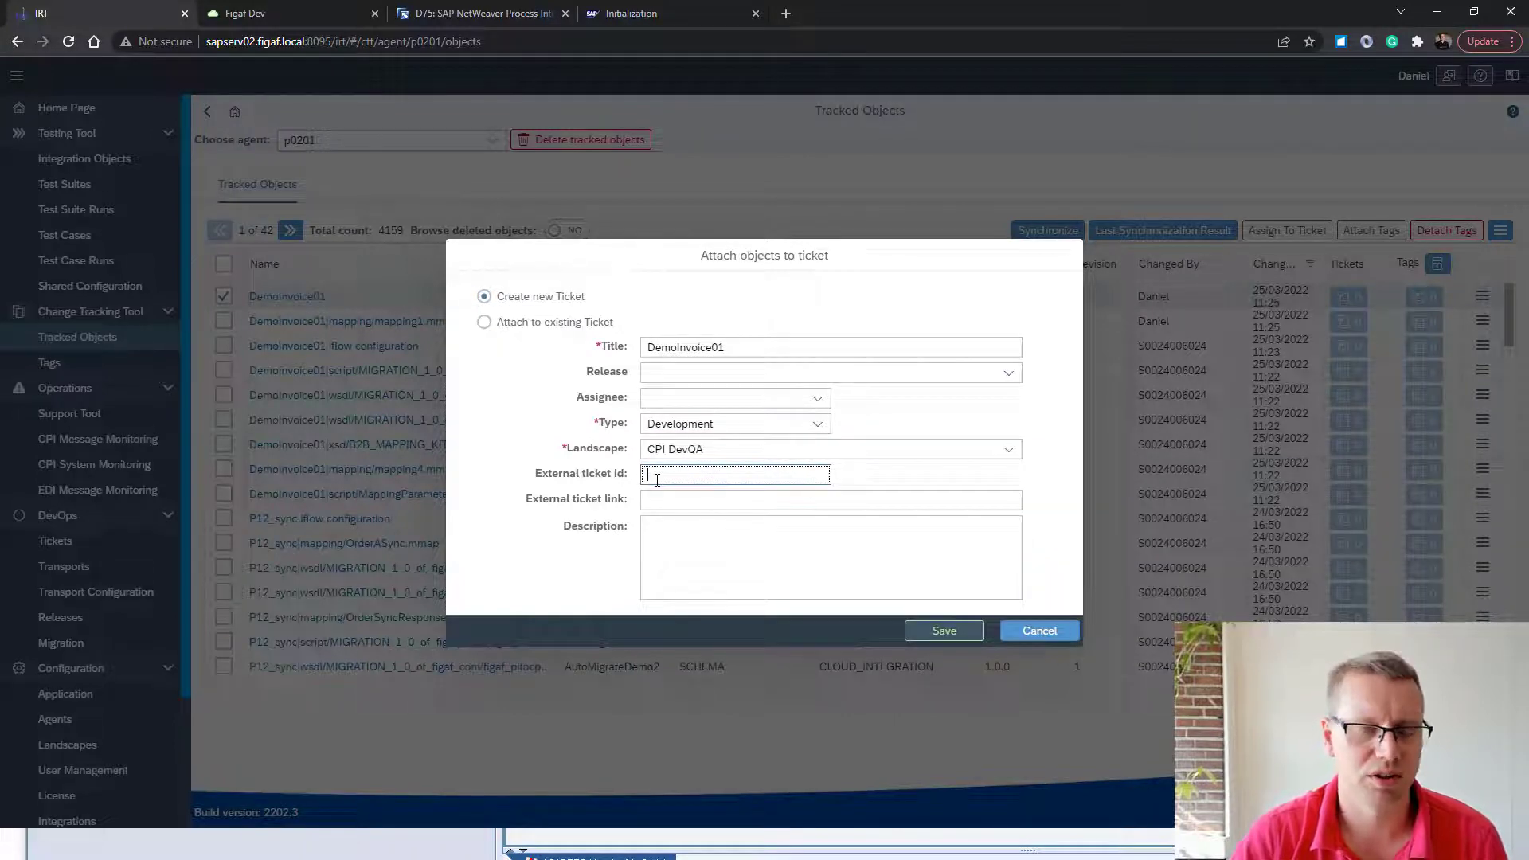
text(jira-2552)
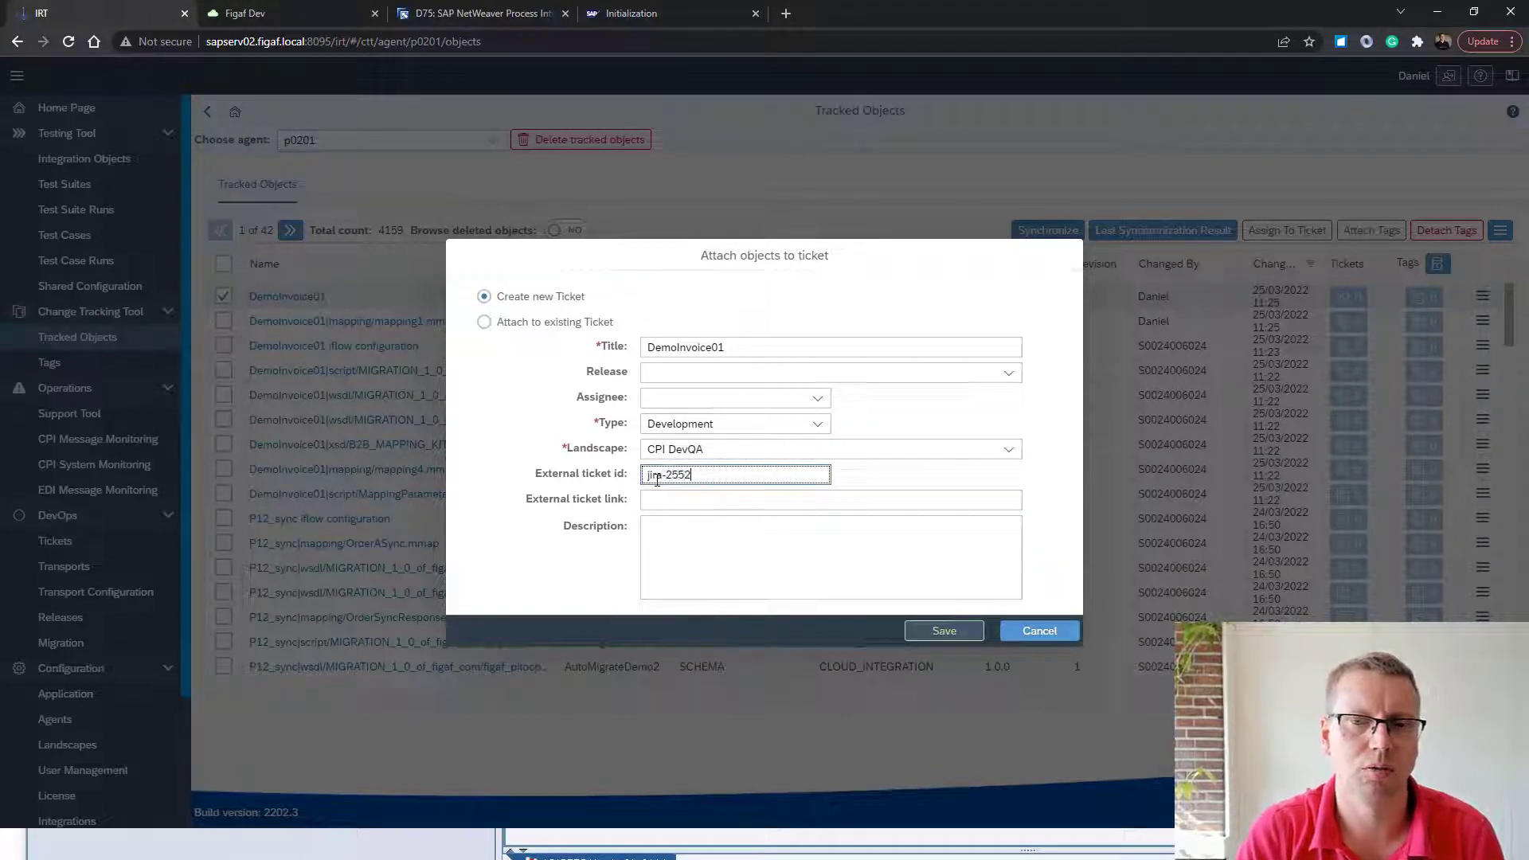
key(Tab)
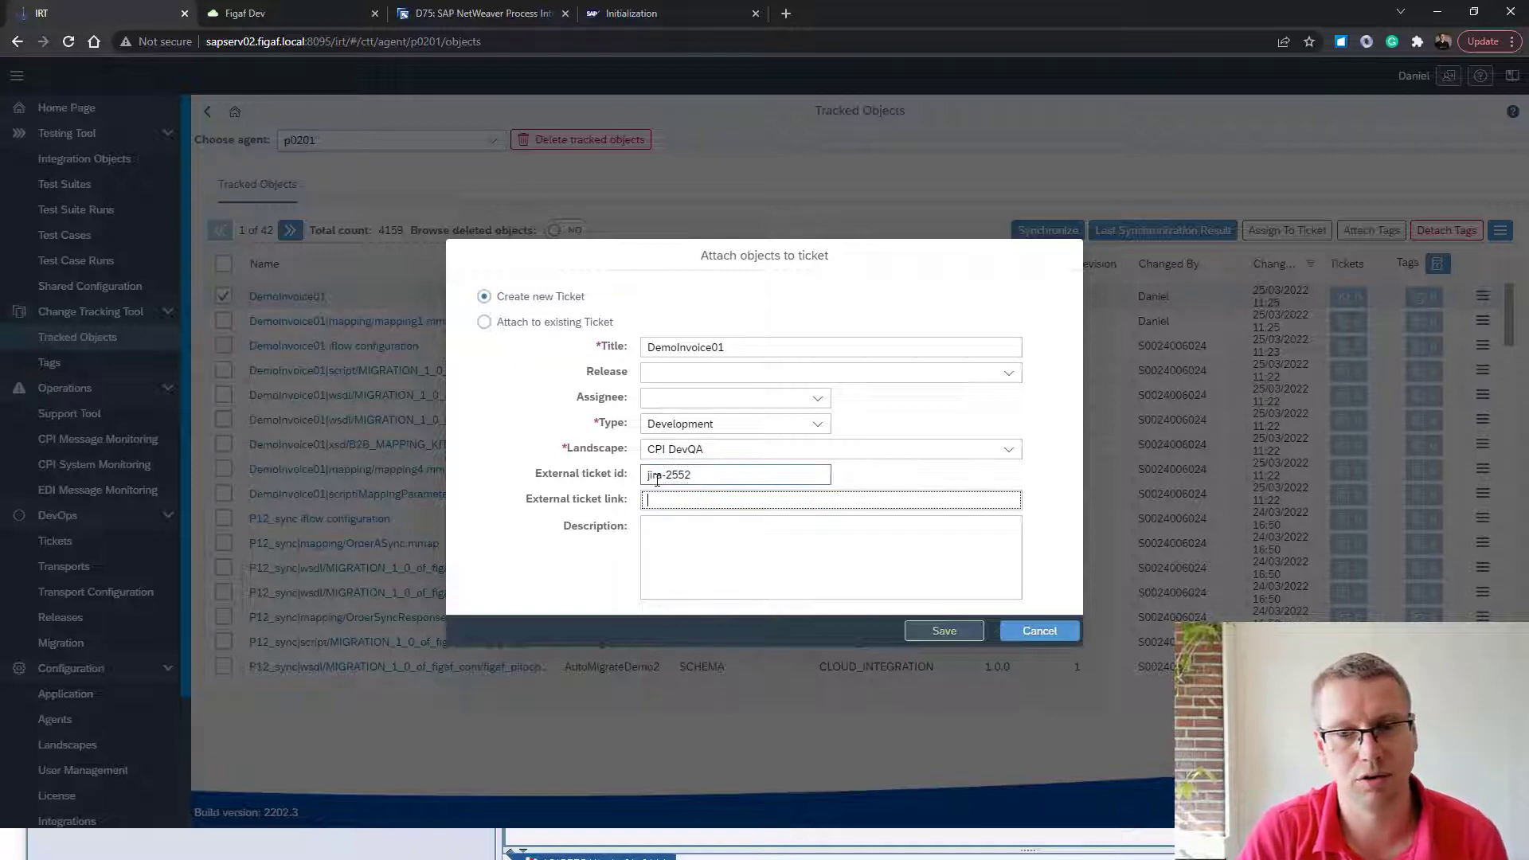
key(Tab)
text(DemoInvoice01)
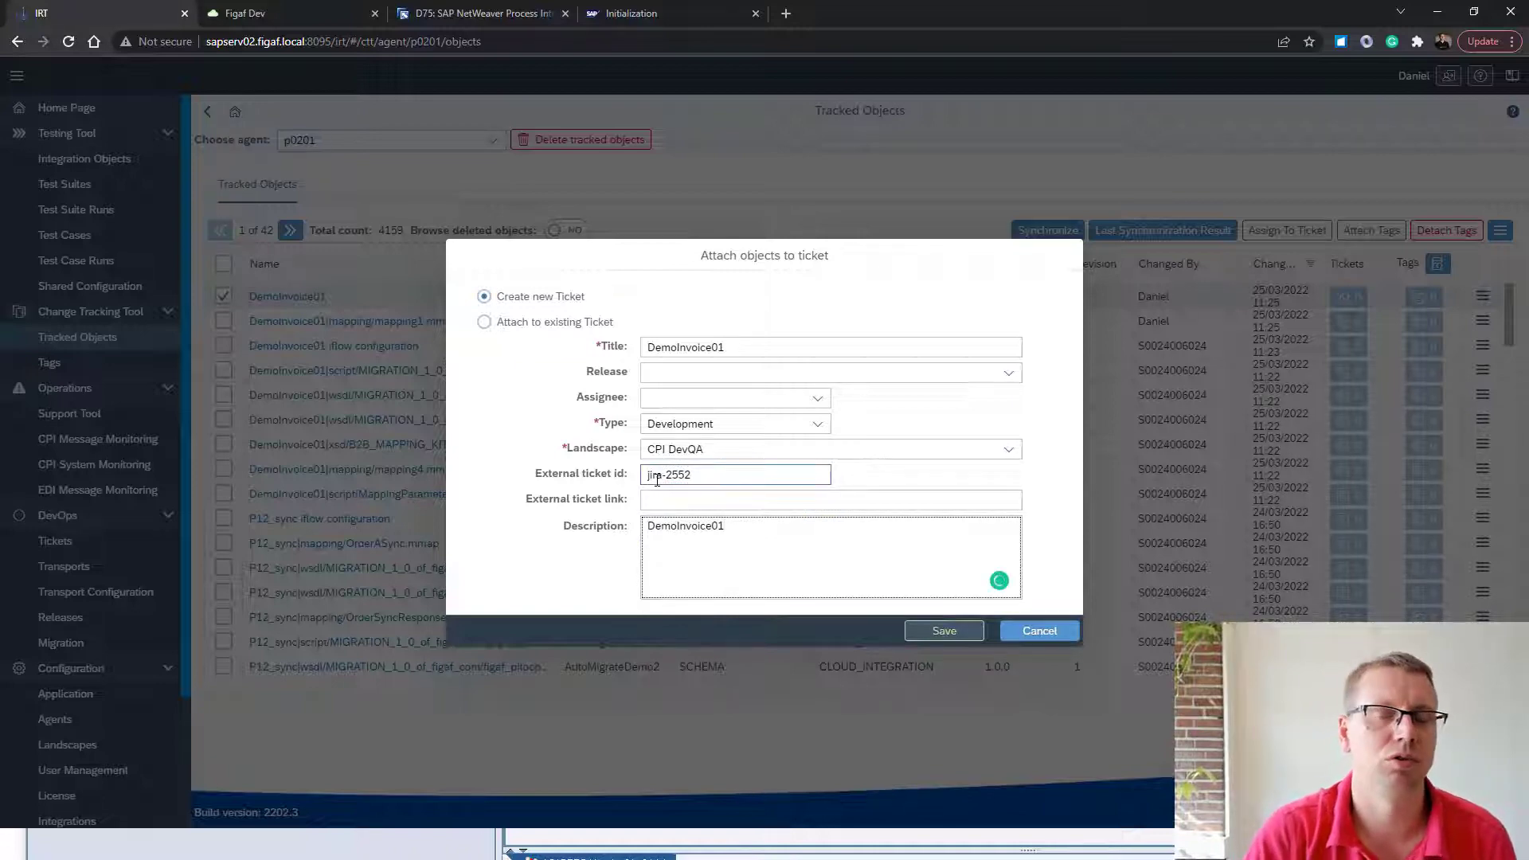
click(945, 632)
click(871, 483)
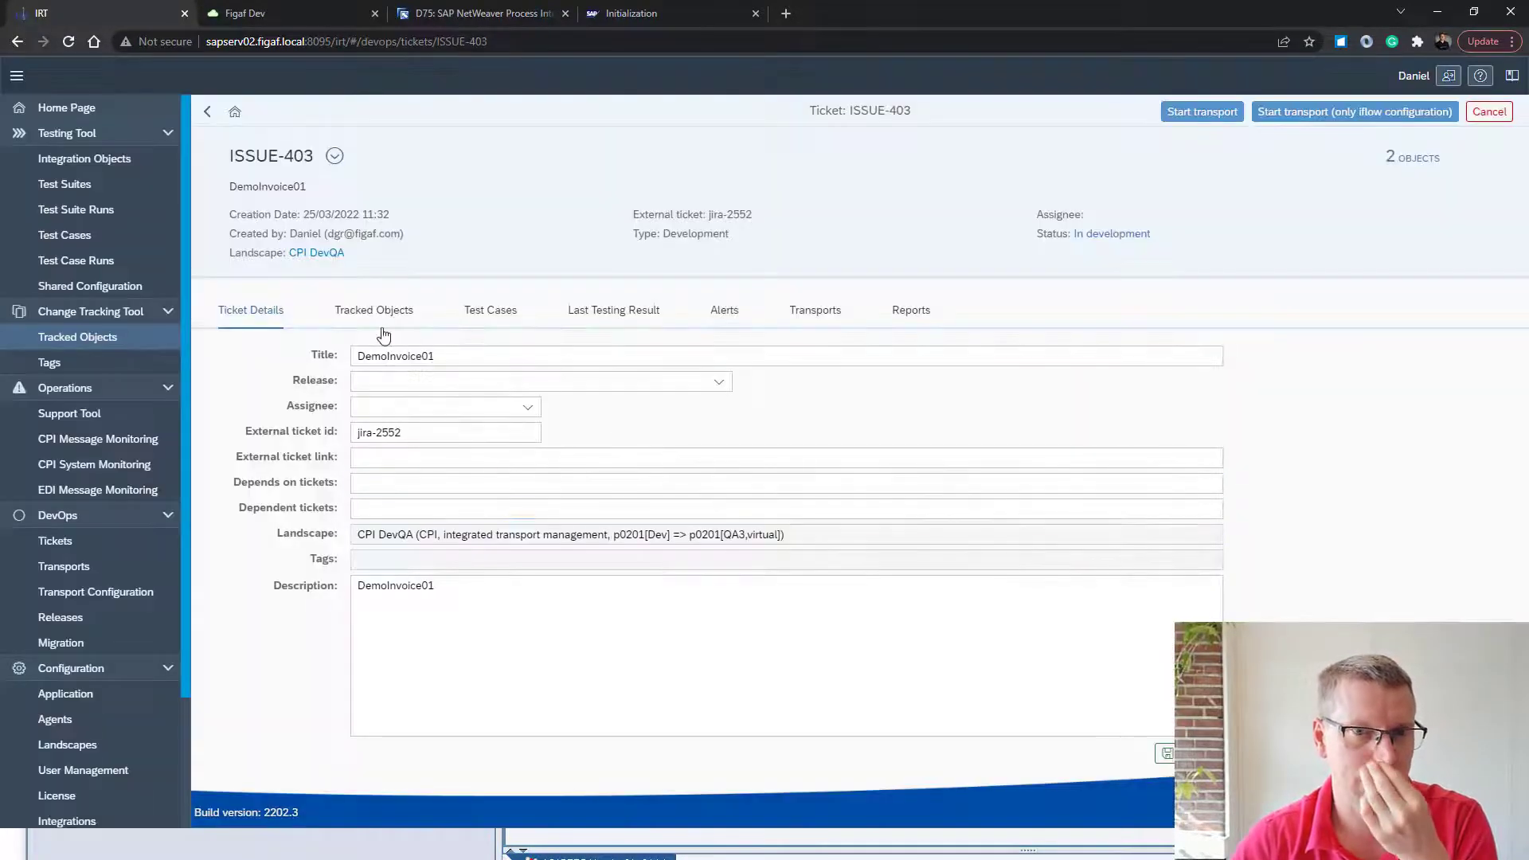
Review the ticket's tracked objects, and assign the recommended DemoInvoice01 regression test case to the ticket
click(381, 314)
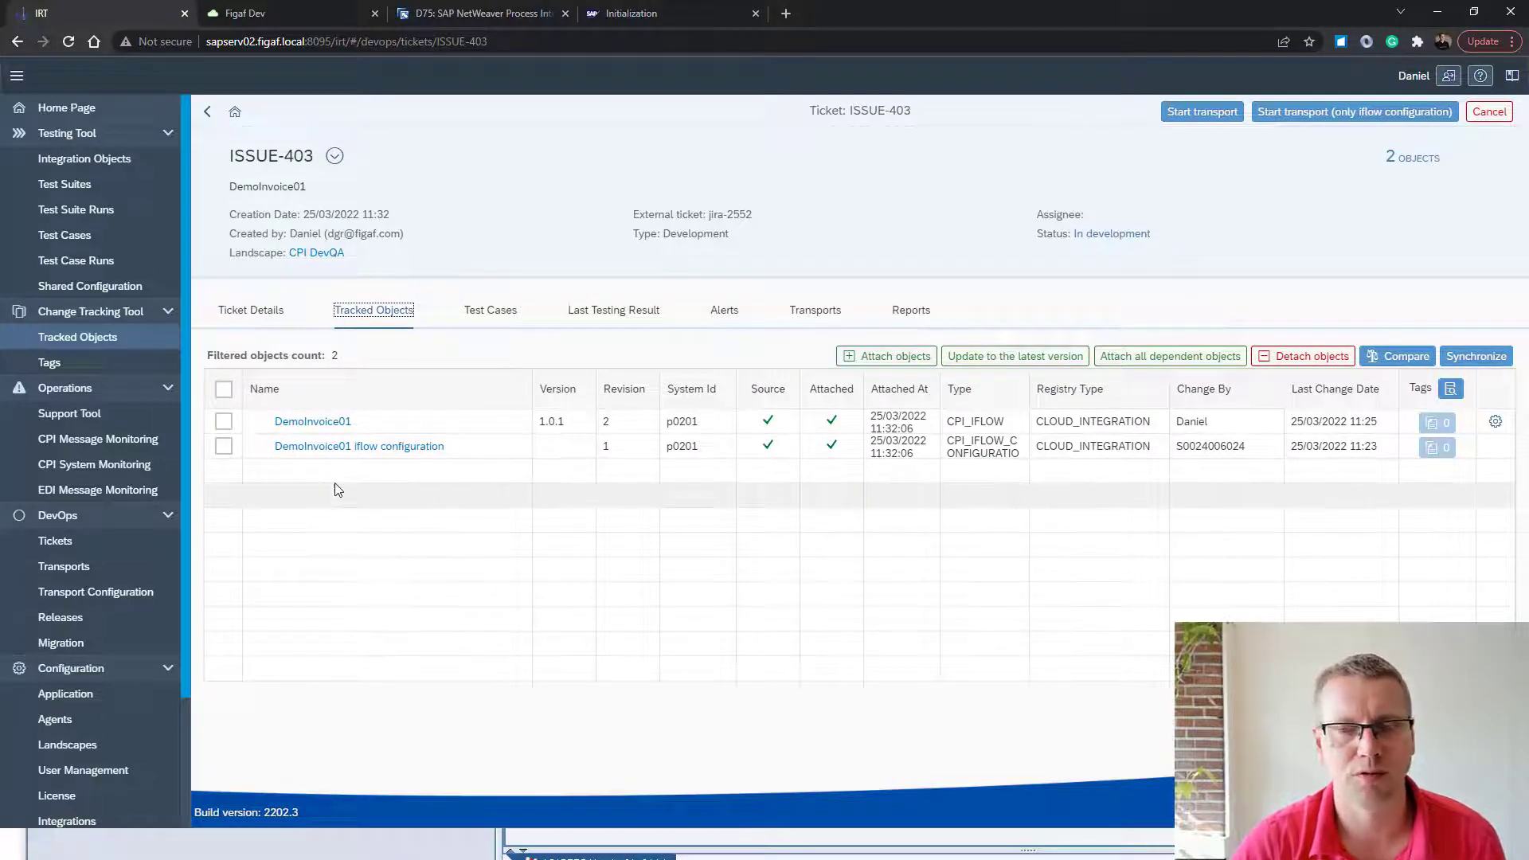
click(484, 312)
click(837, 356)
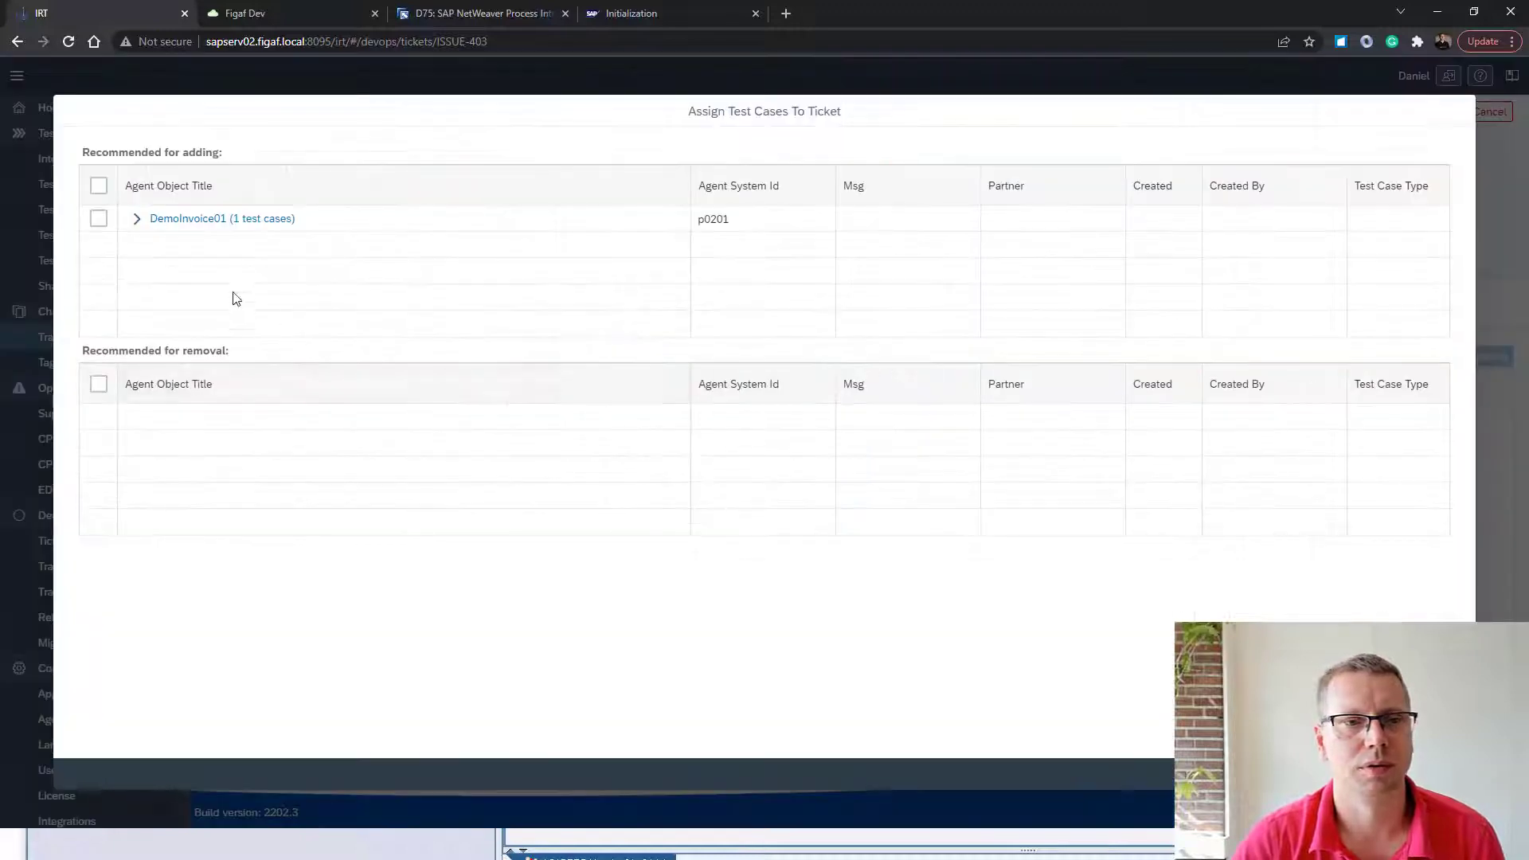
click(137, 219)
click(98, 244)
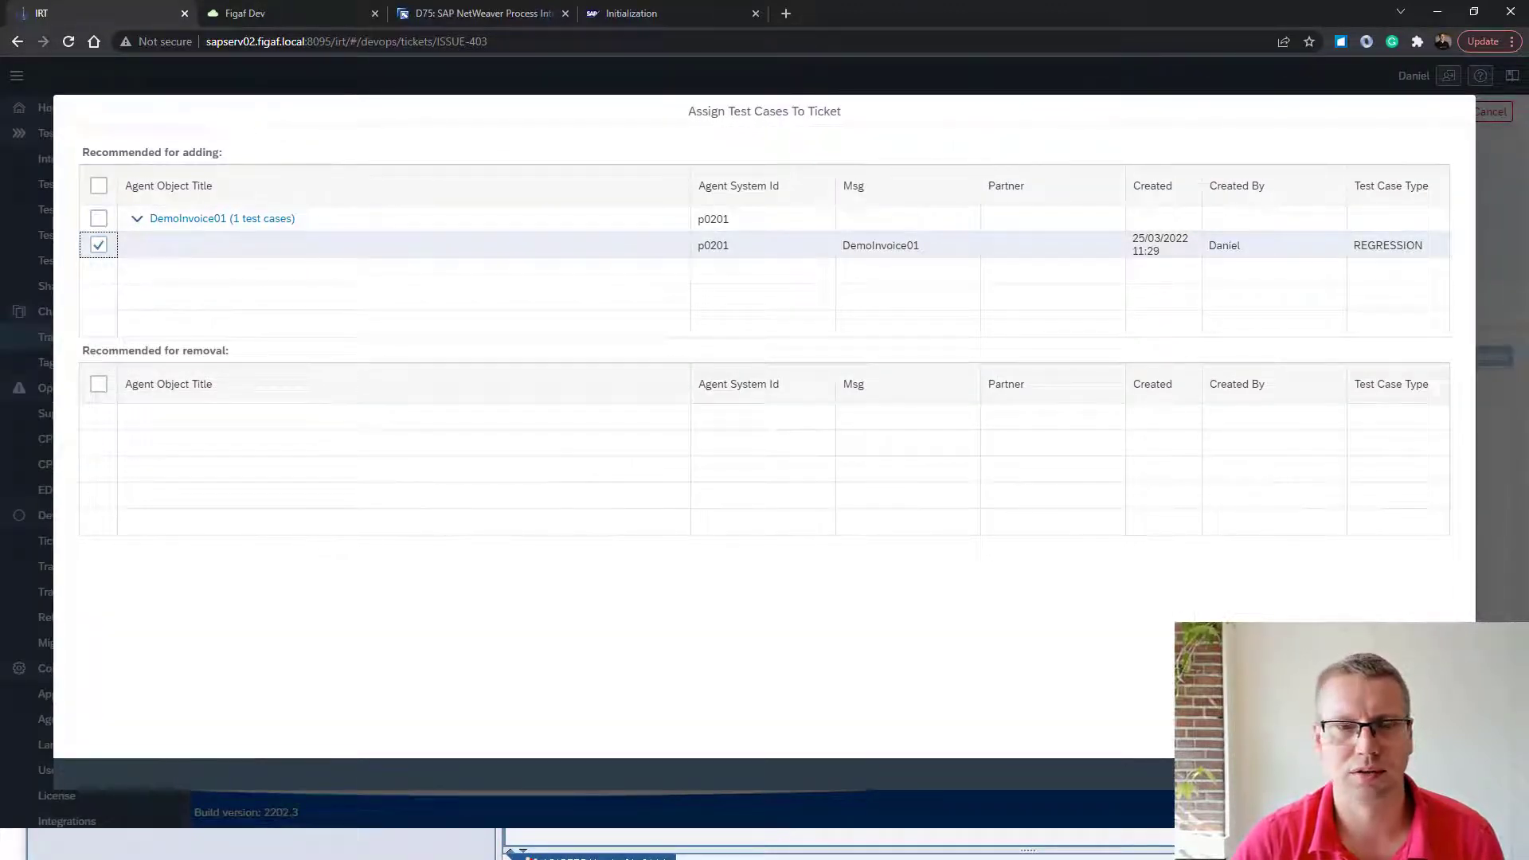
click(1426, 774)
click(868, 478)
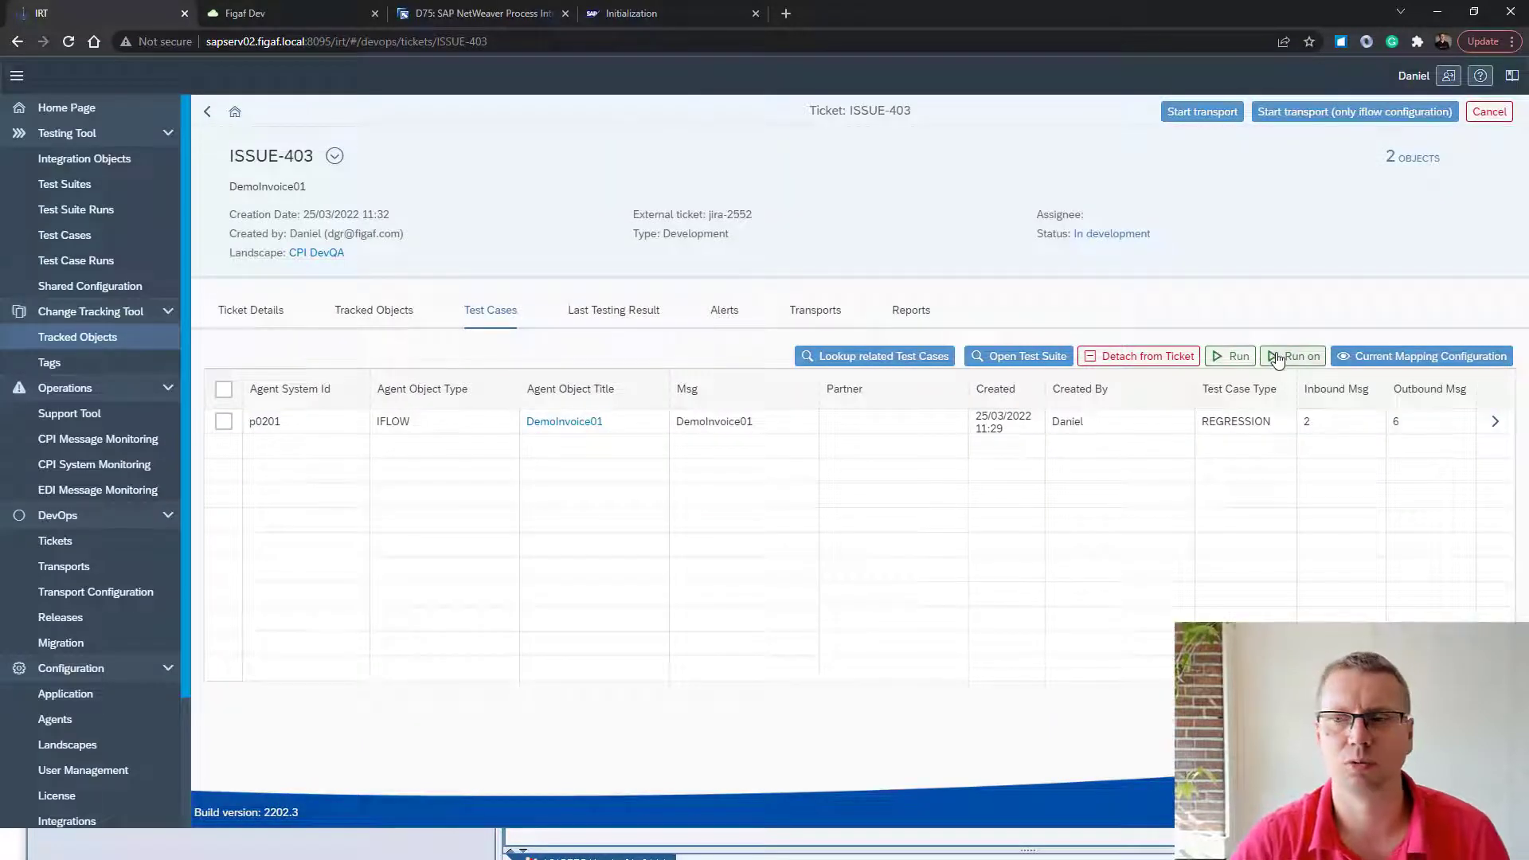
Run the ticket's test cases and refresh the last testing result to check the run's status
click(1235, 356)
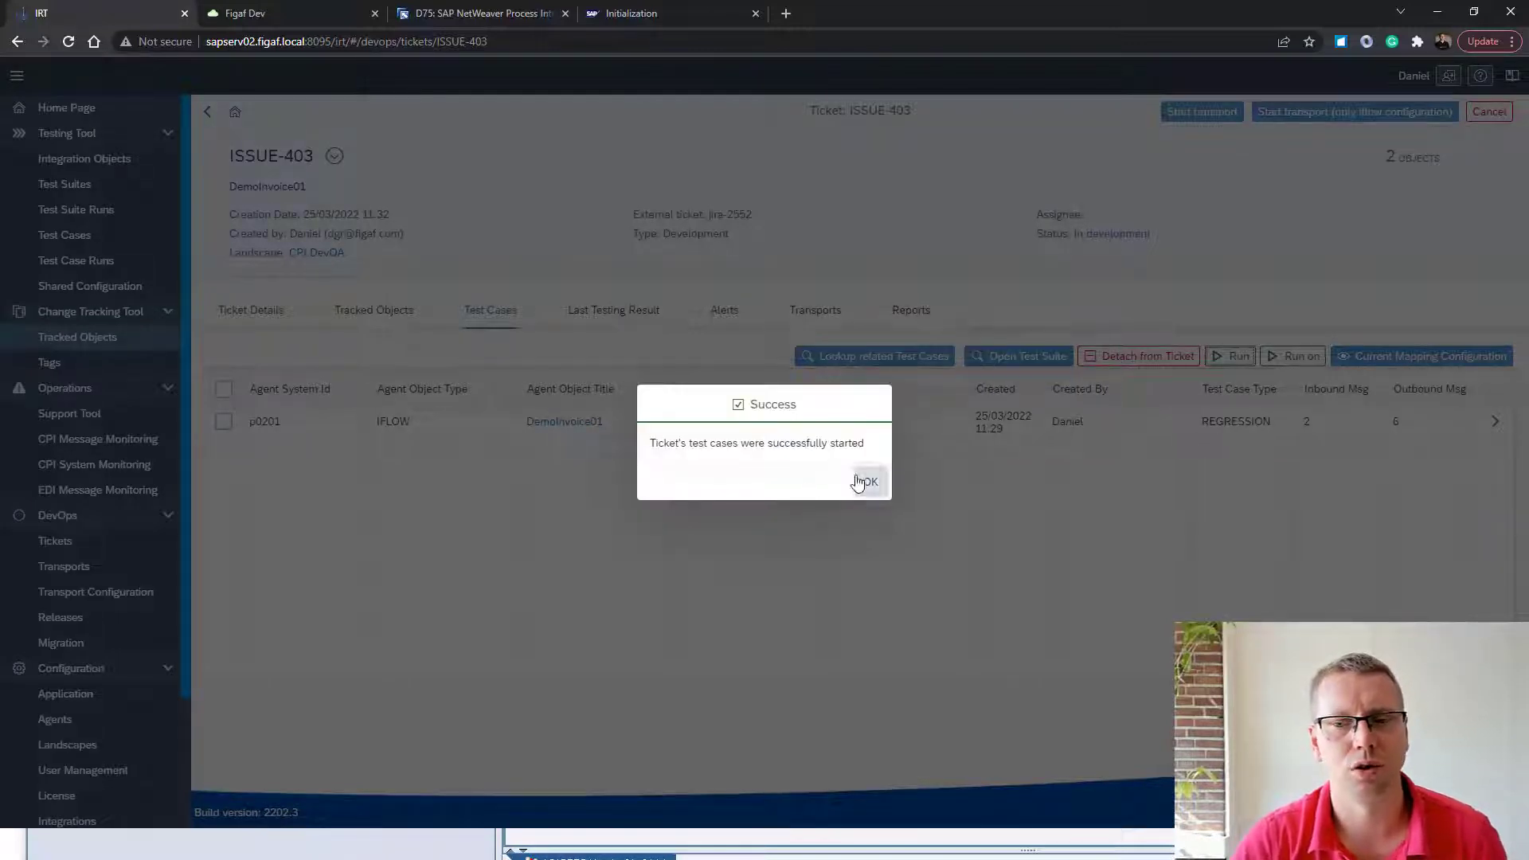
click(867, 483)
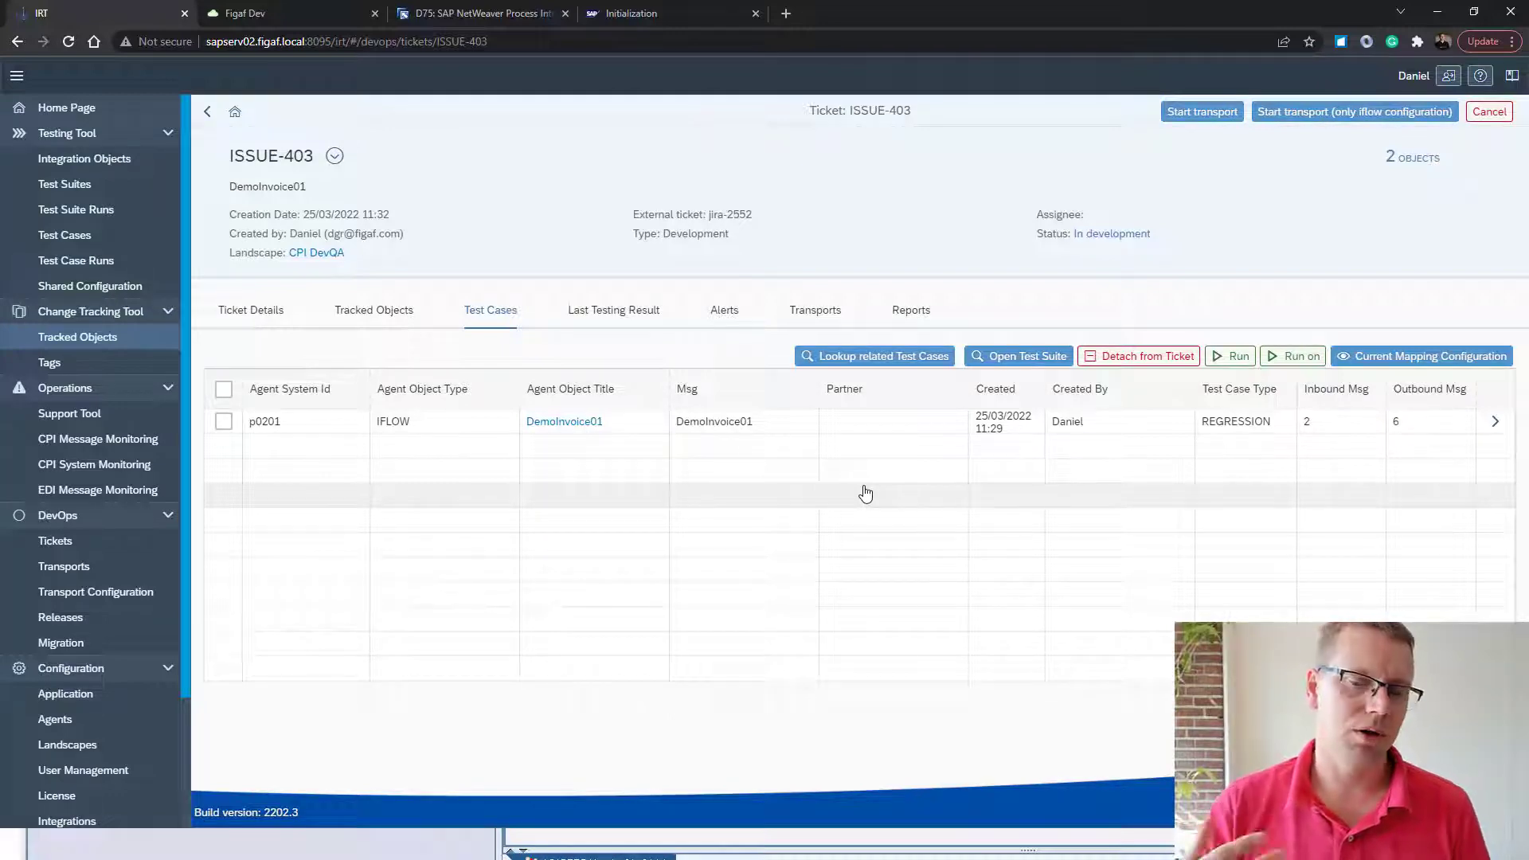
click(642, 321)
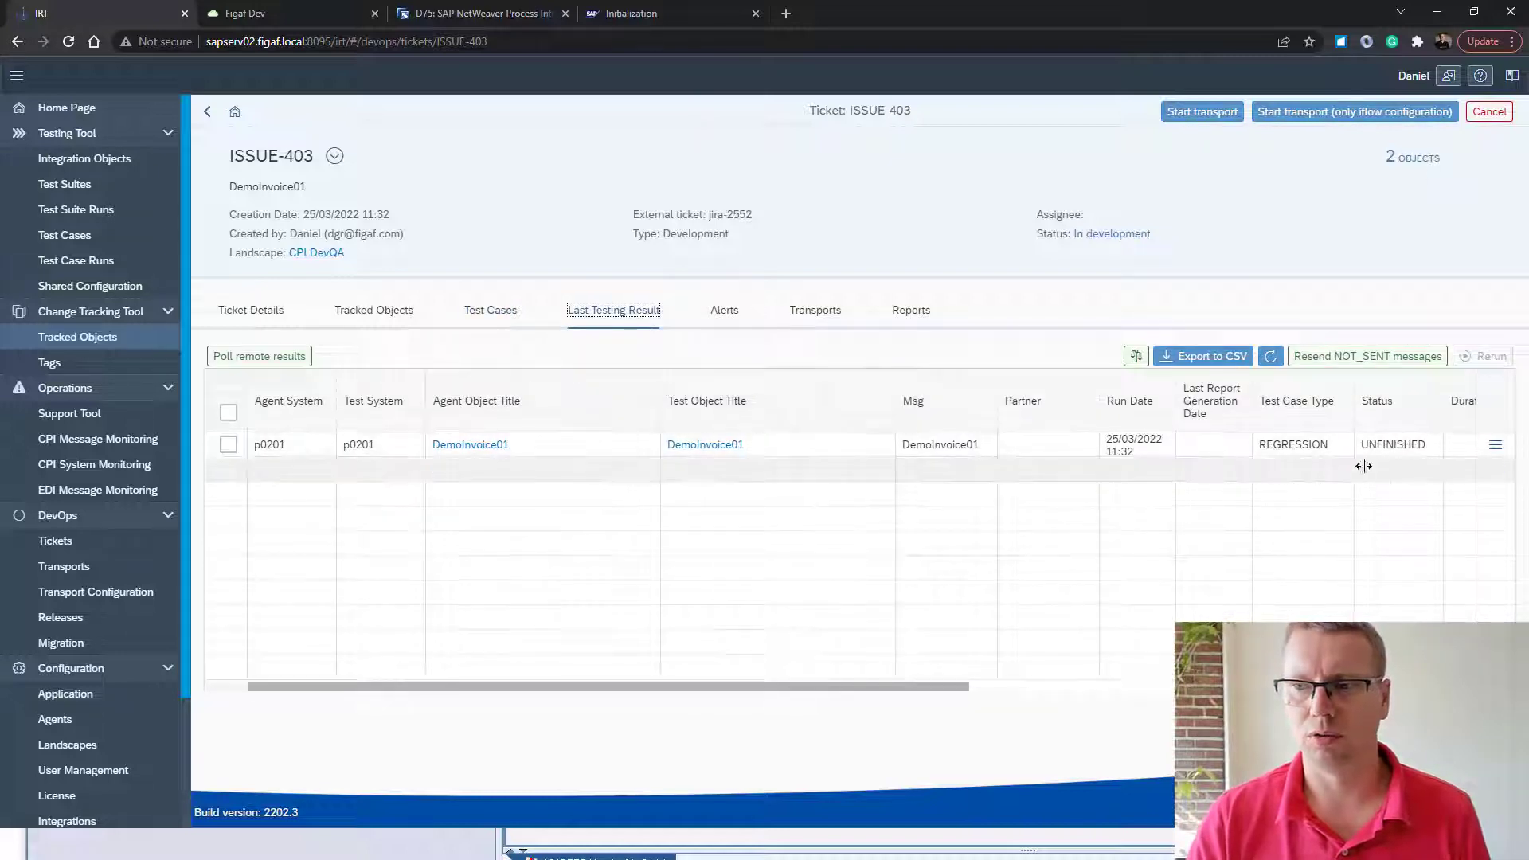
click(1271, 358)
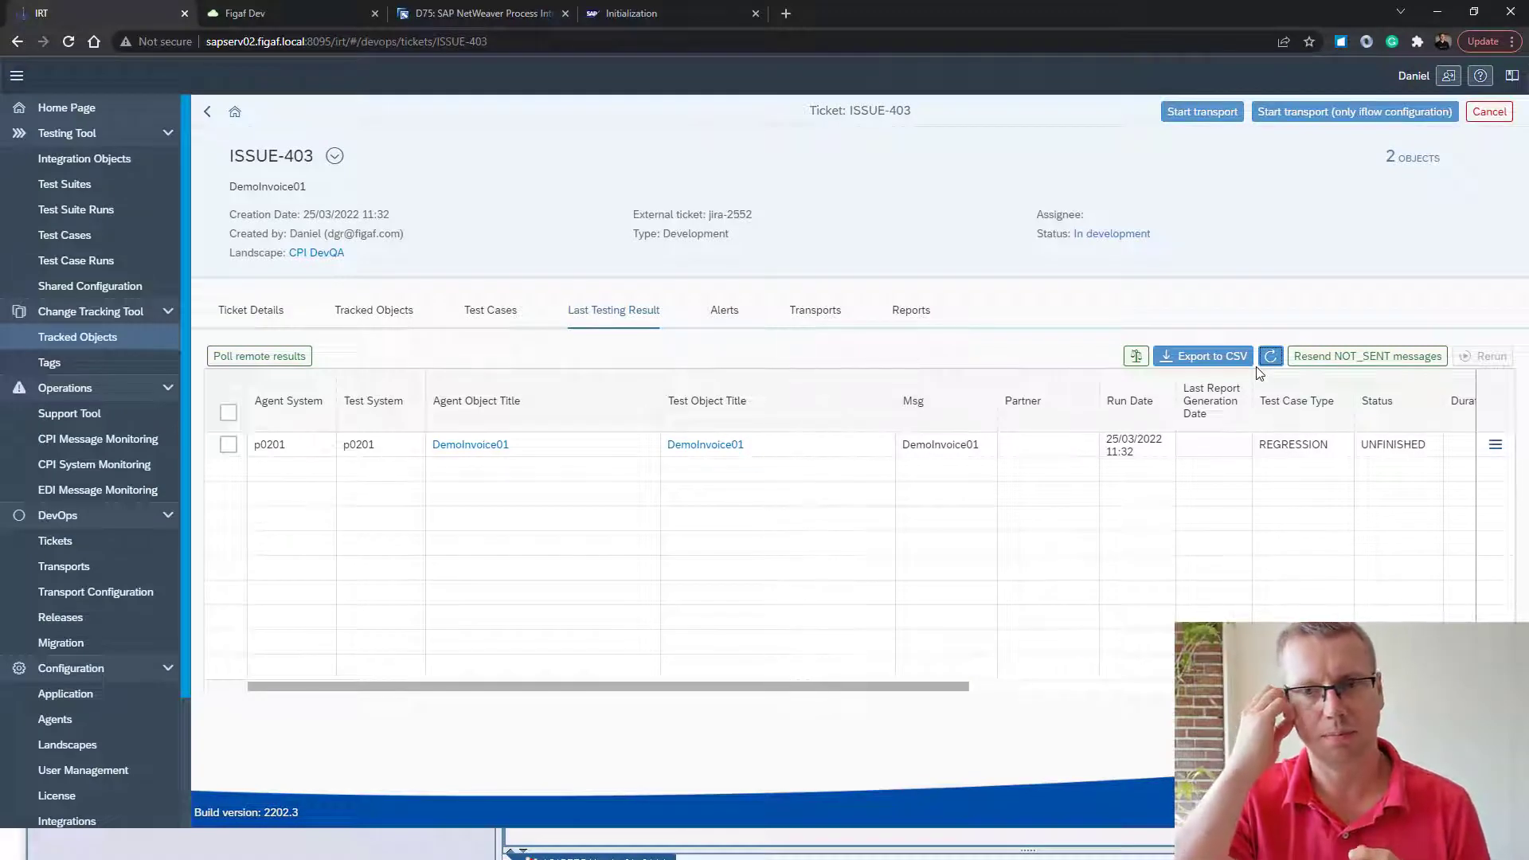
Start a transport for the ticket and open the created transport
click(1203, 112)
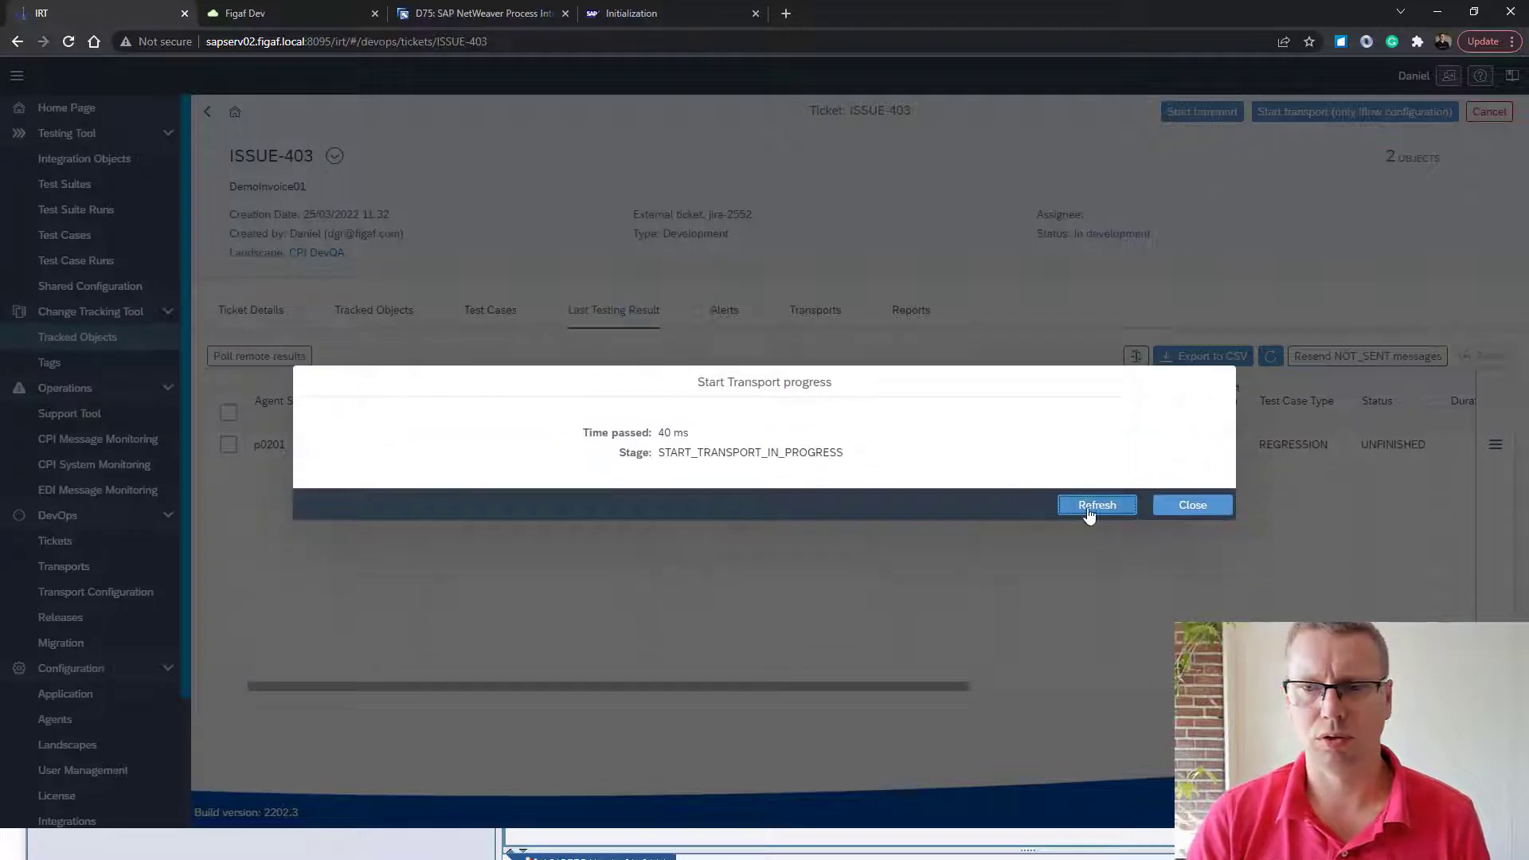
click(1096, 507)
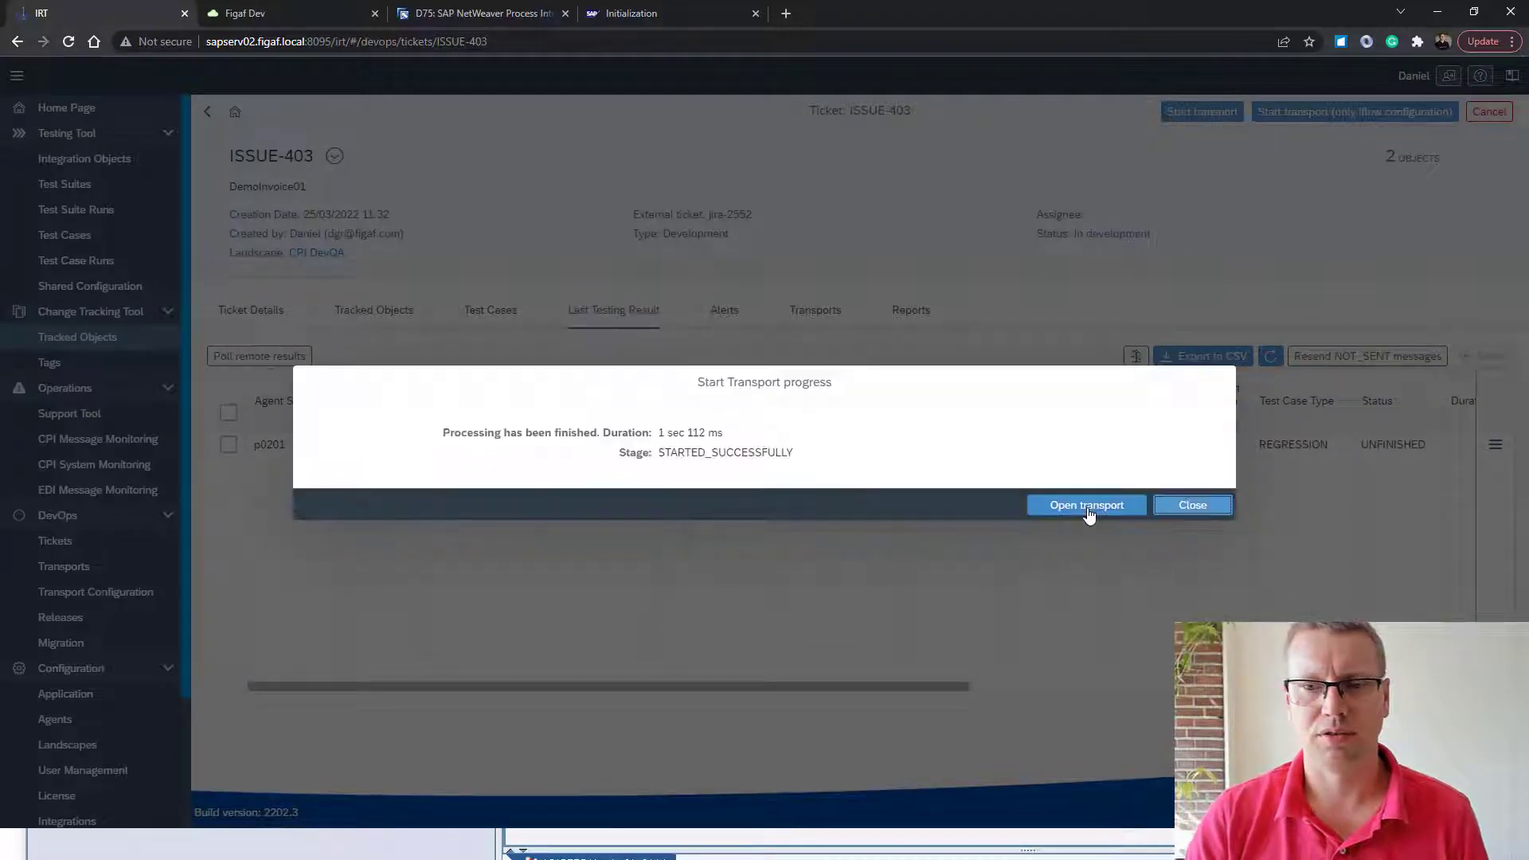
click(1090, 510)
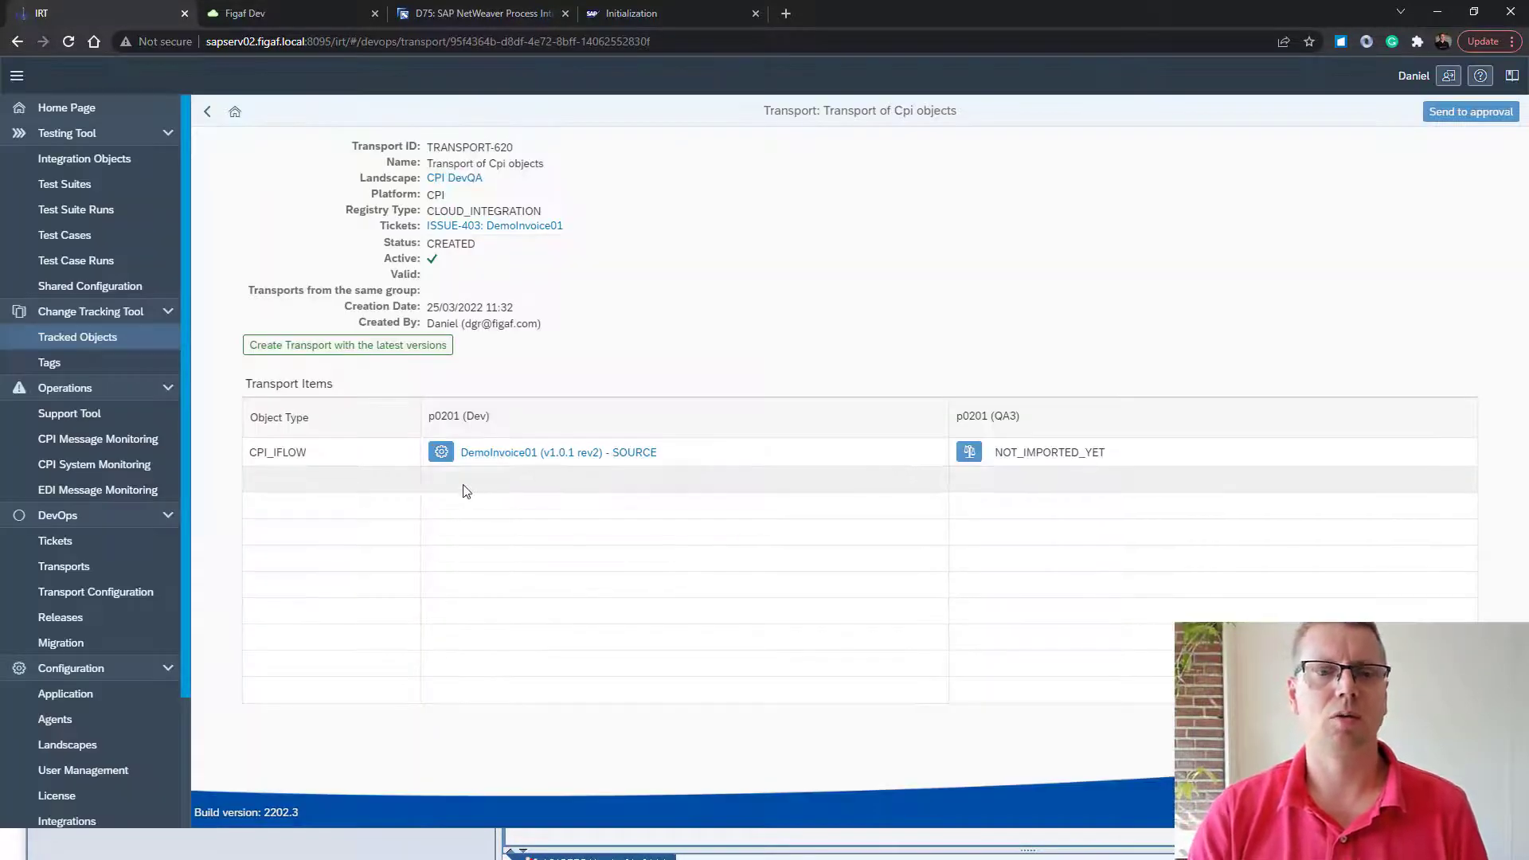
In DemoInvoice01's transport configuration, disable inheritance for FTP_FILENAME and set its p0201 (QA3) value to xi_output.xml
click(441, 453)
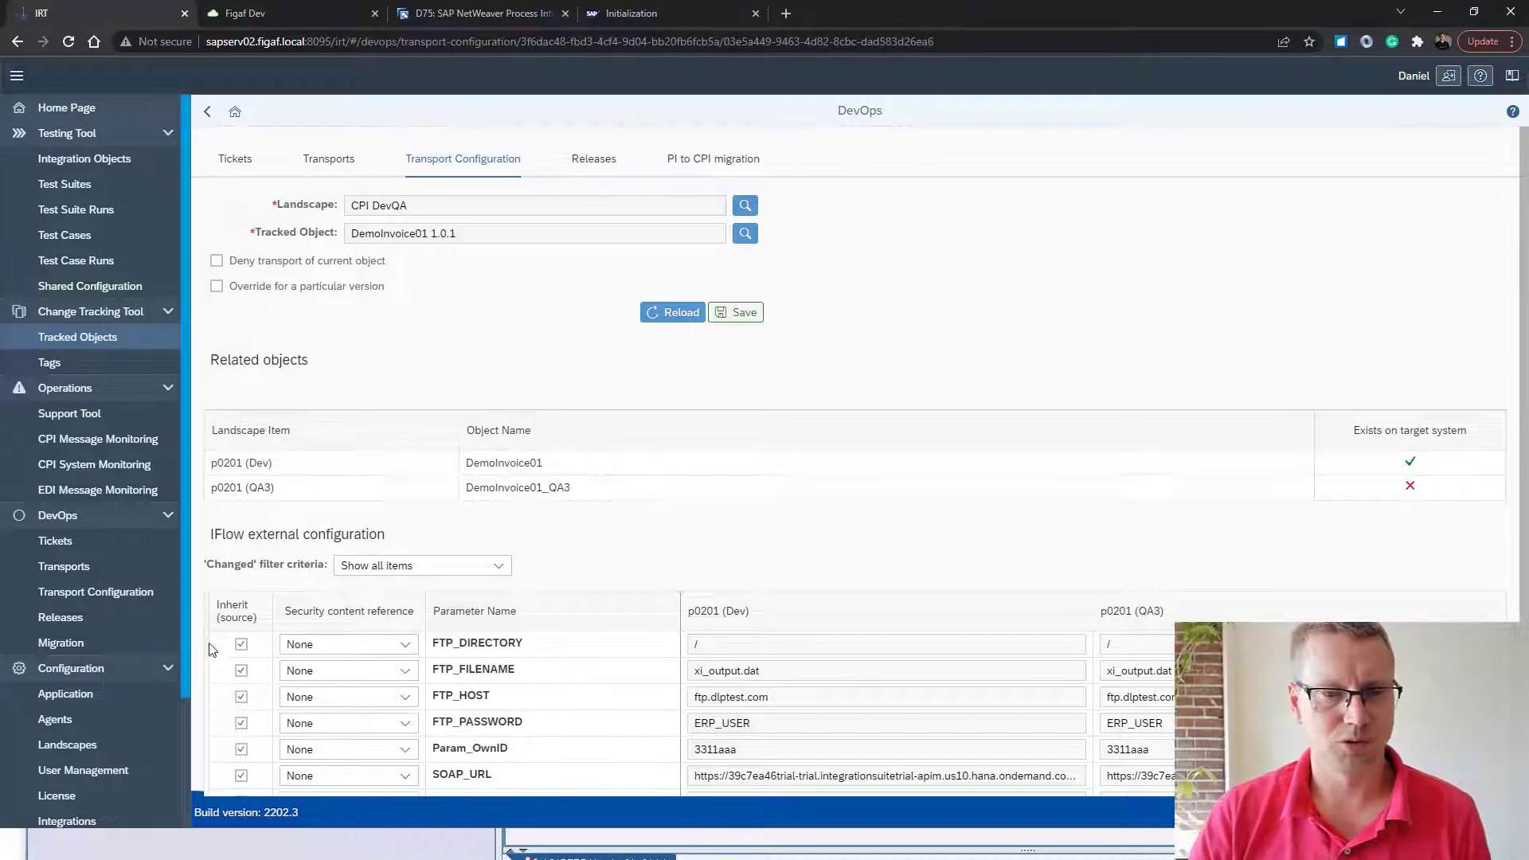
click(241, 670)
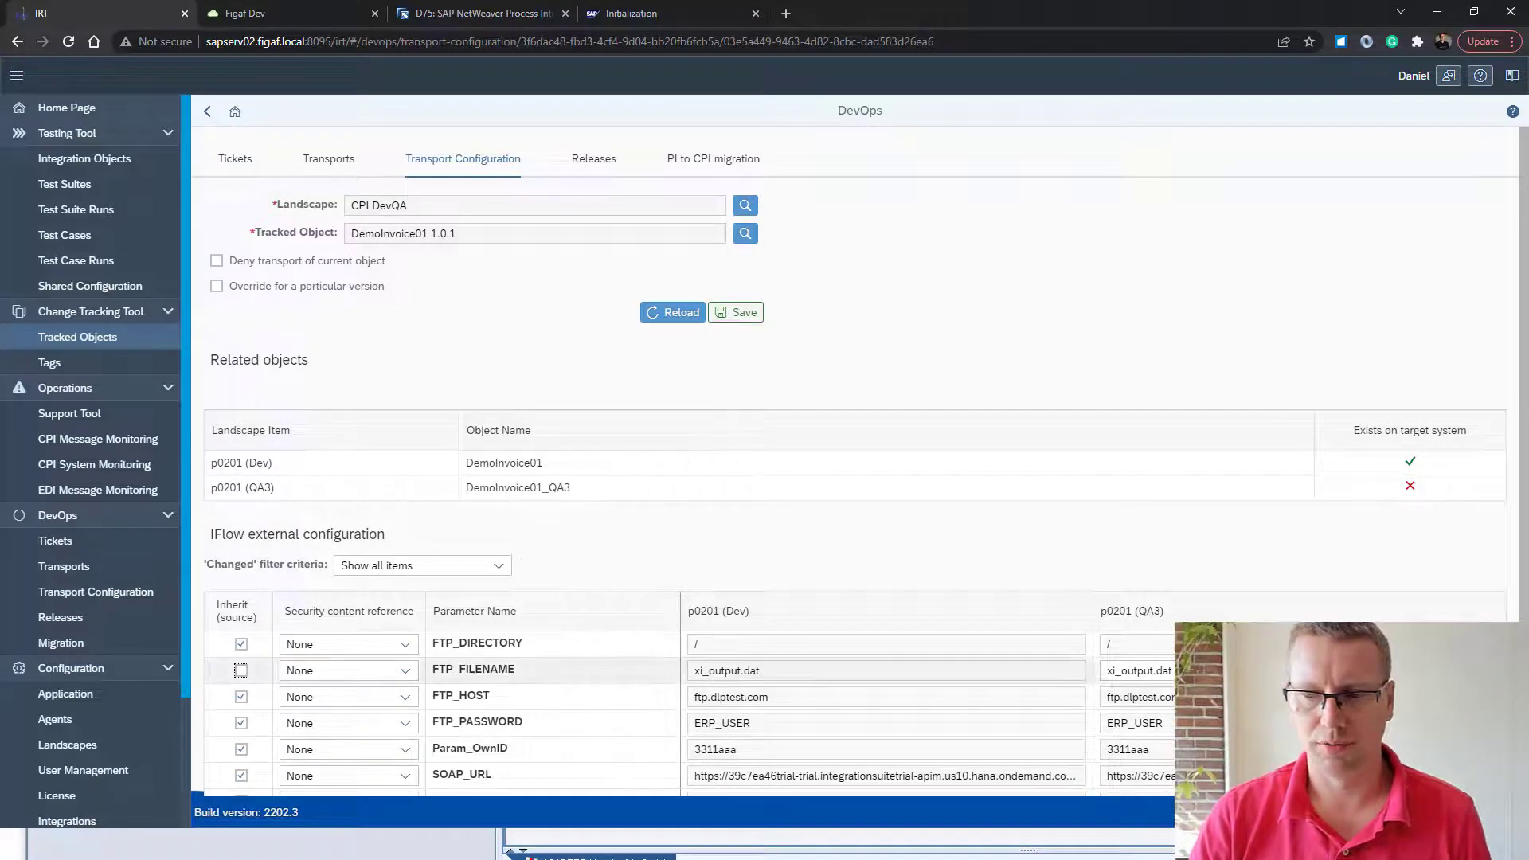
click(1137, 671)
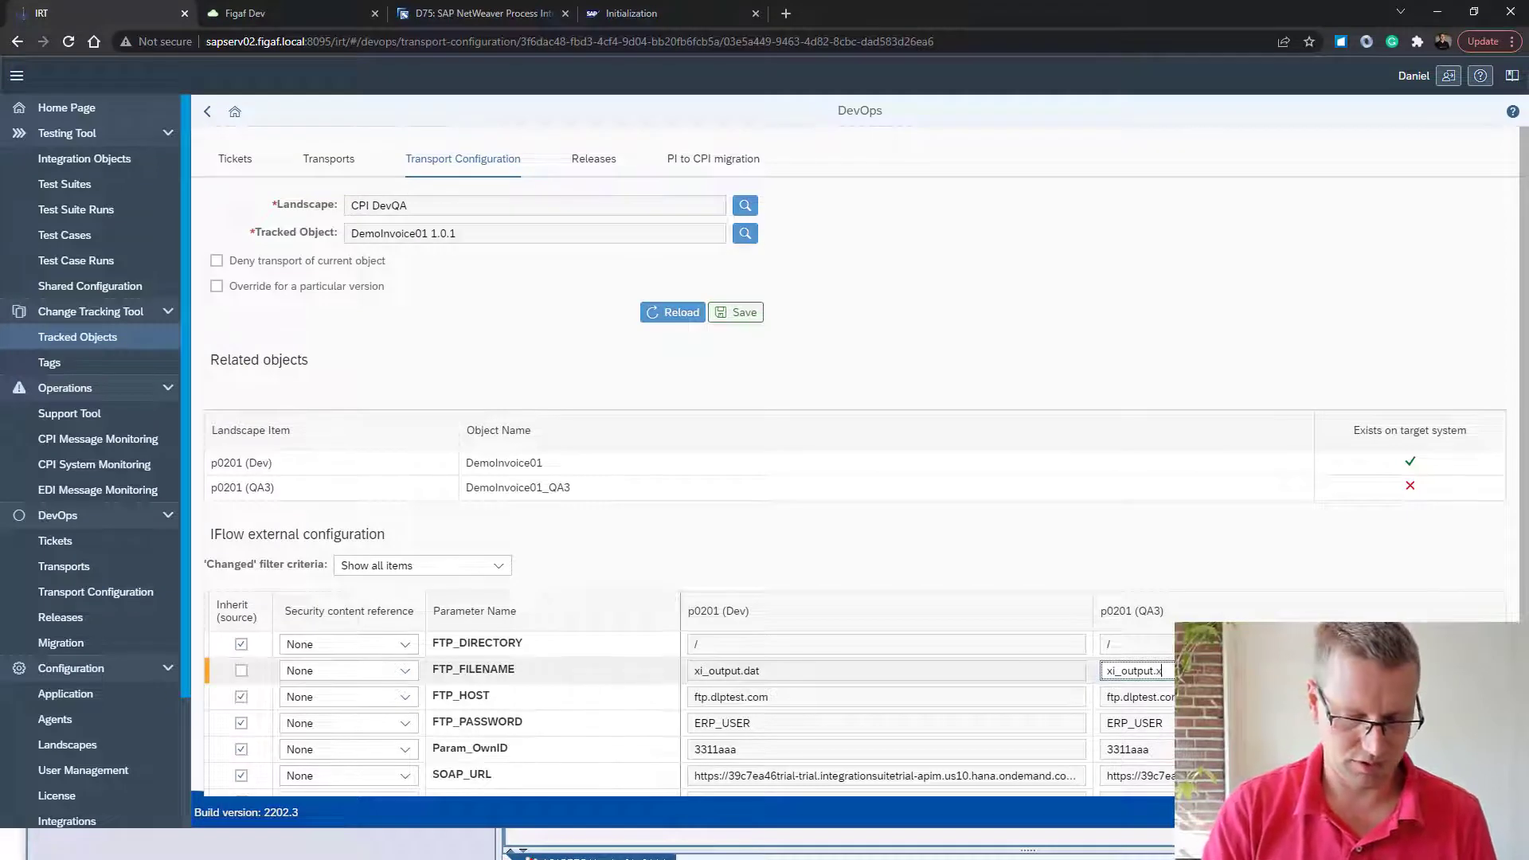
Disable inheritance for Param_OwnID, set its p0201 (QA3) value to 3311DEMO, and save the transport configuration
click(241, 750)
click(1147, 750)
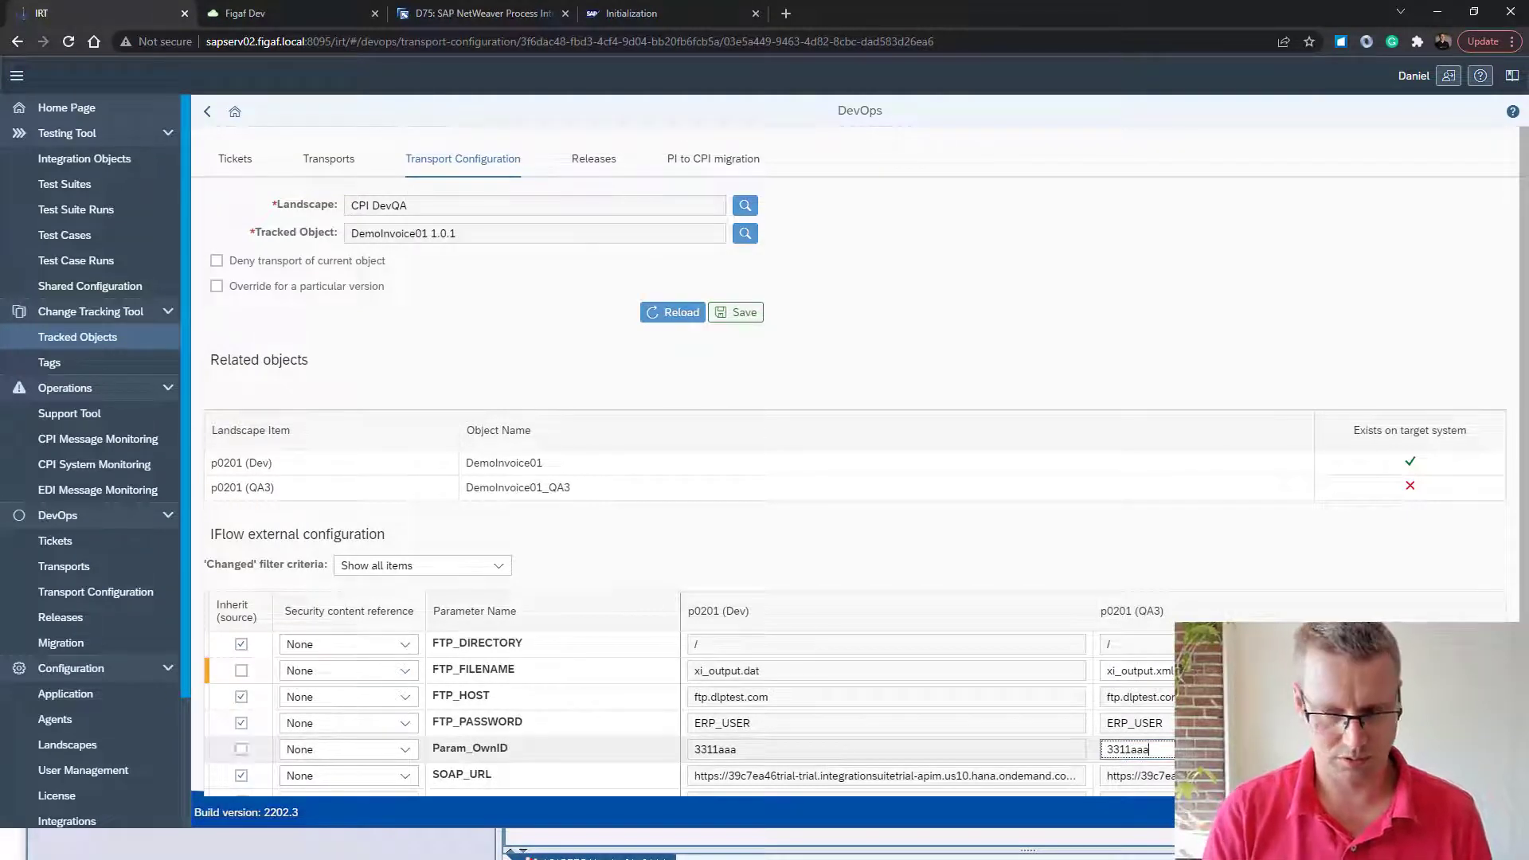
key(BackSpace)
key(BackSpace)
key(BackSpace)
text(C)
key(BackSpace)
text(DEMO)
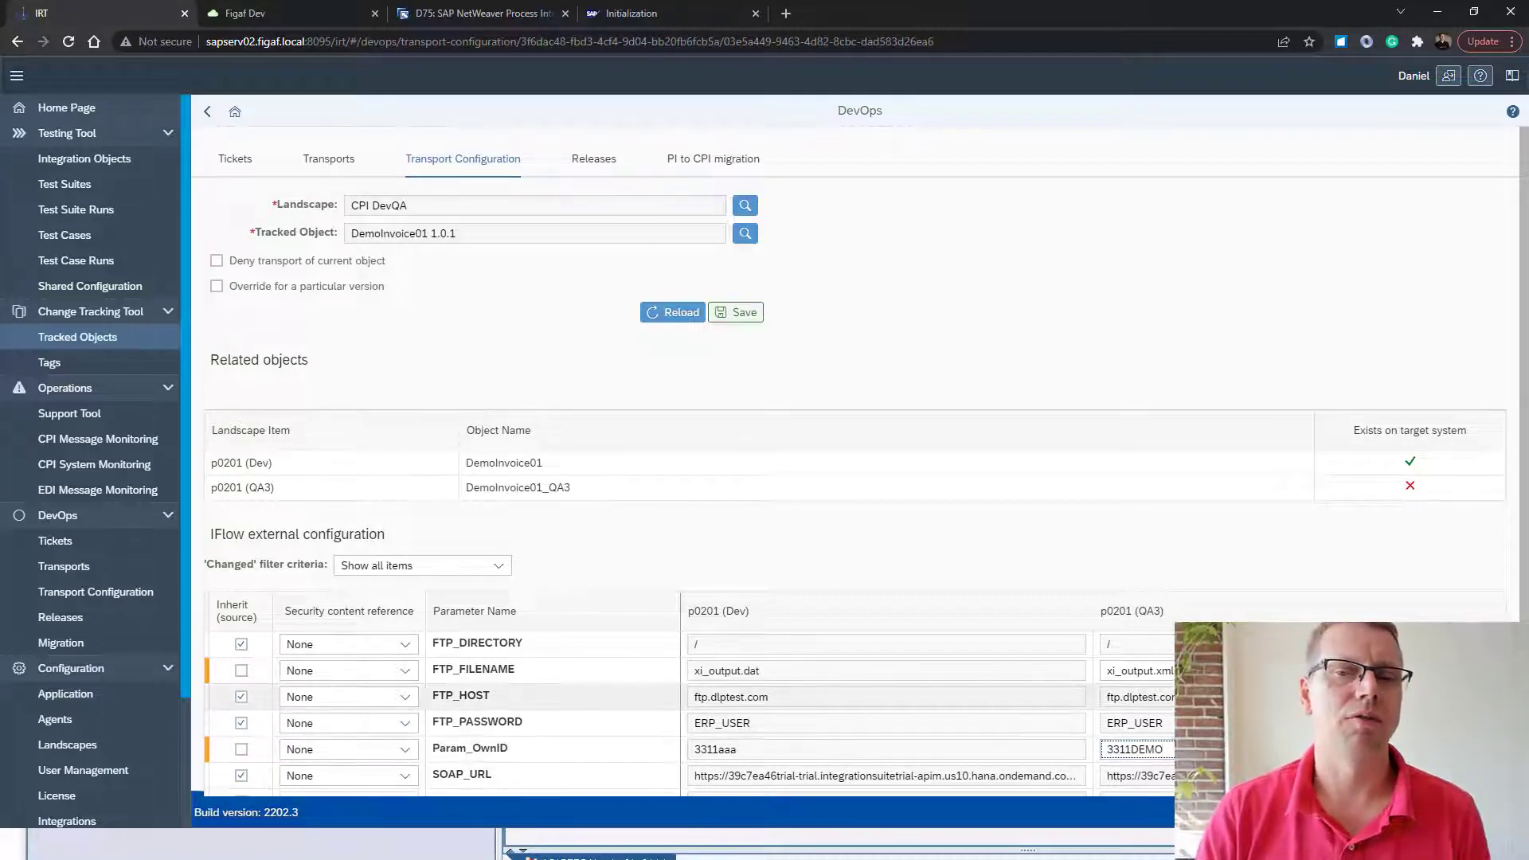
click(1131, 697)
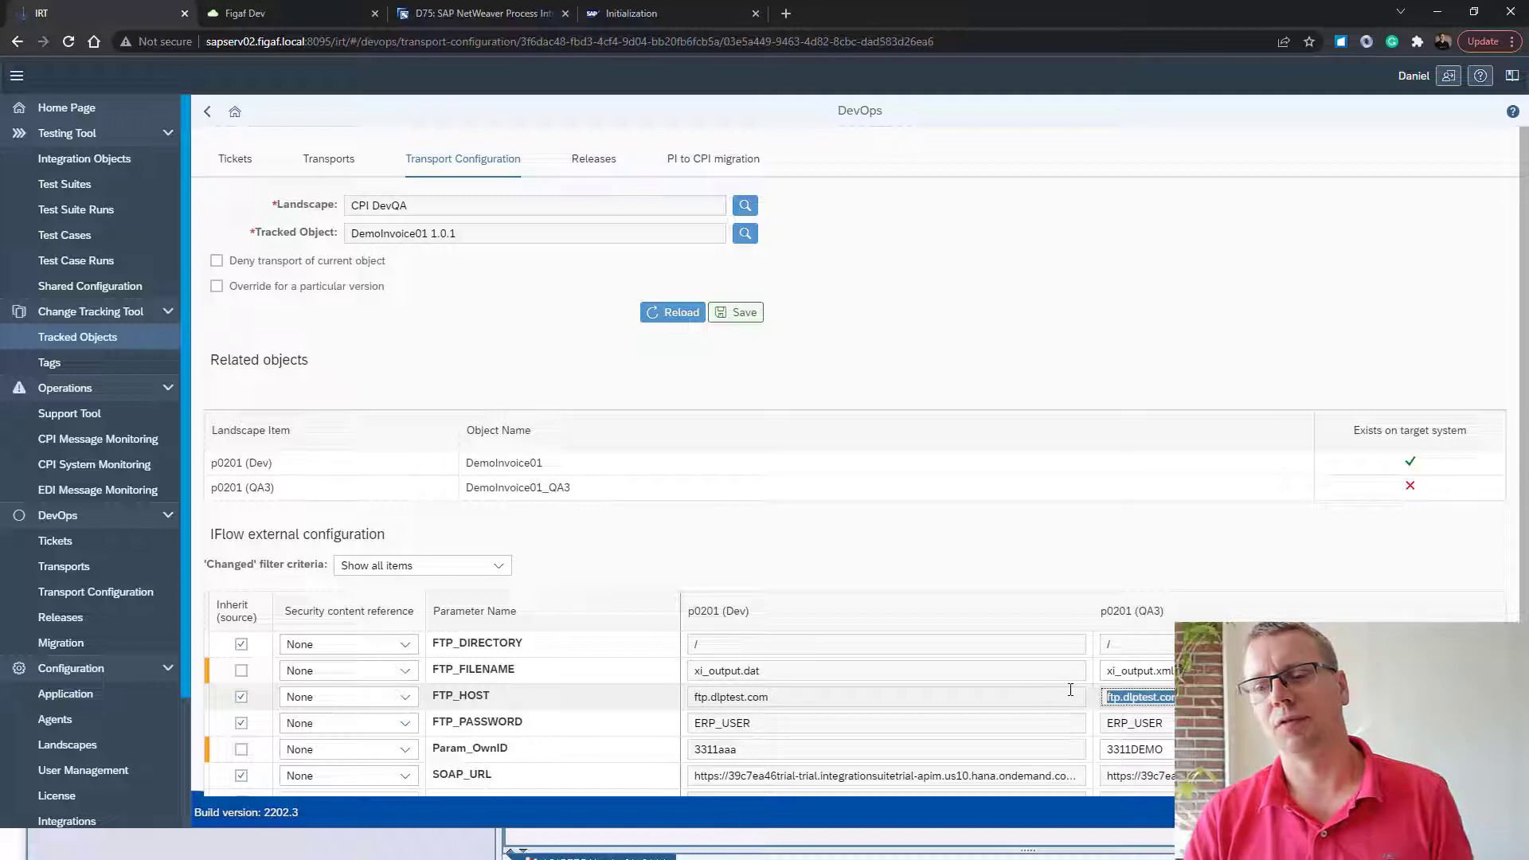
click(738, 318)
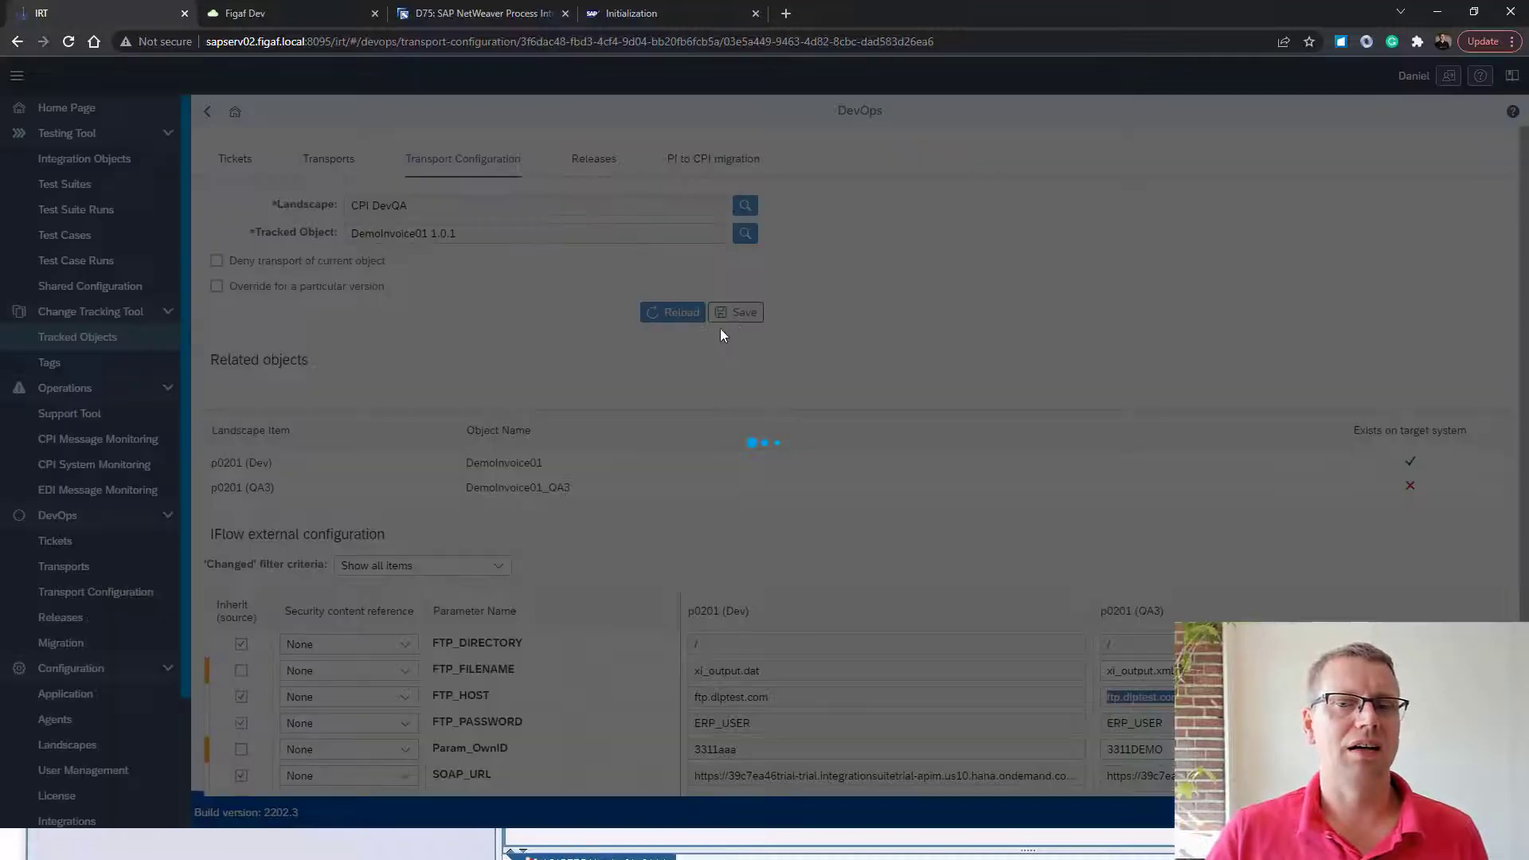
click(868, 482)
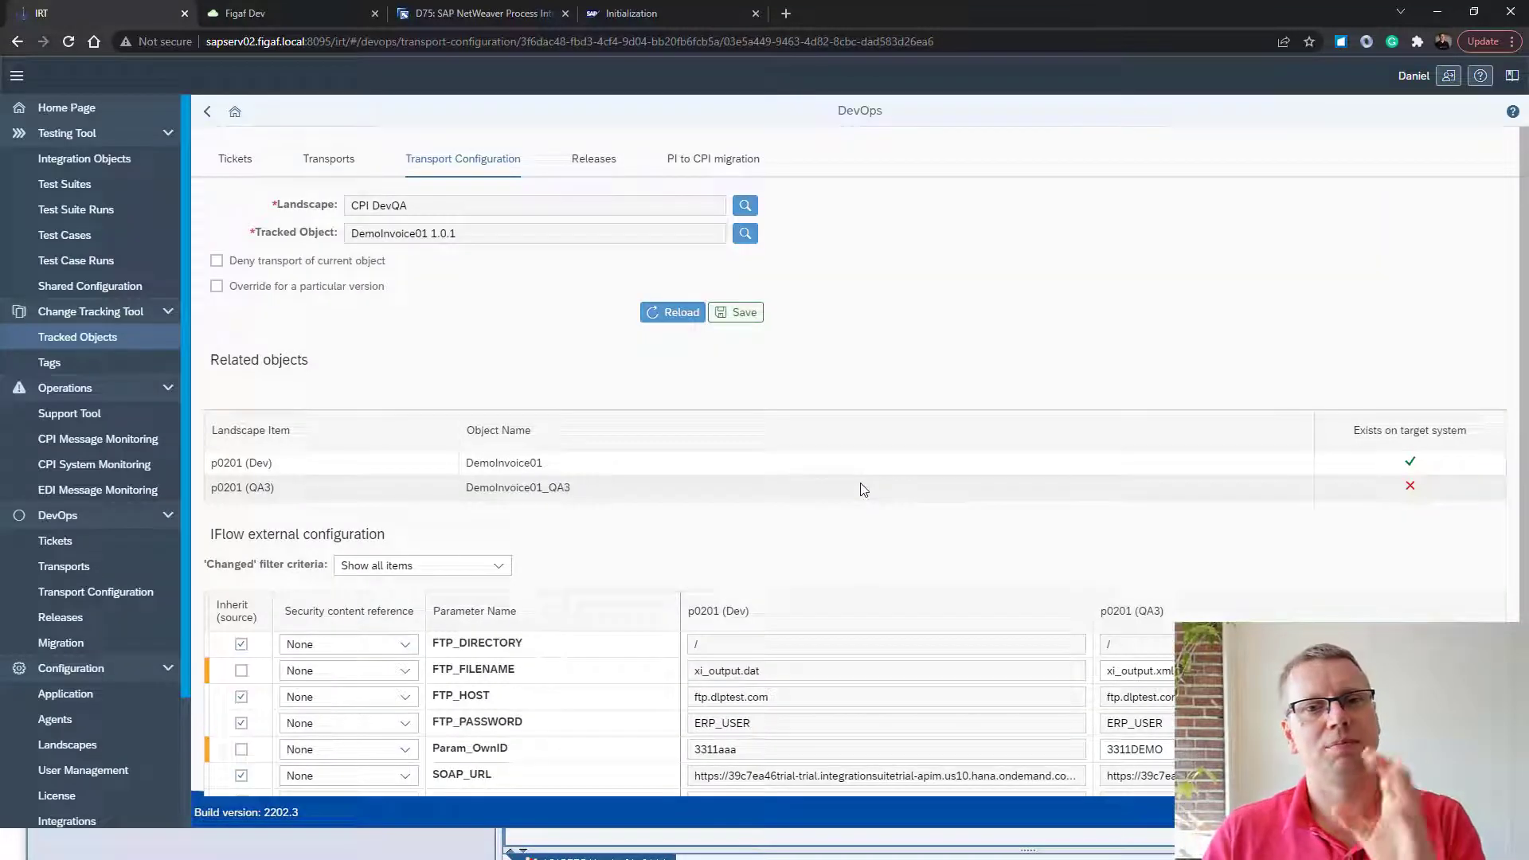
Return to the transport of the DemoInvoice01 ticket and send it to approval
click(209, 114)
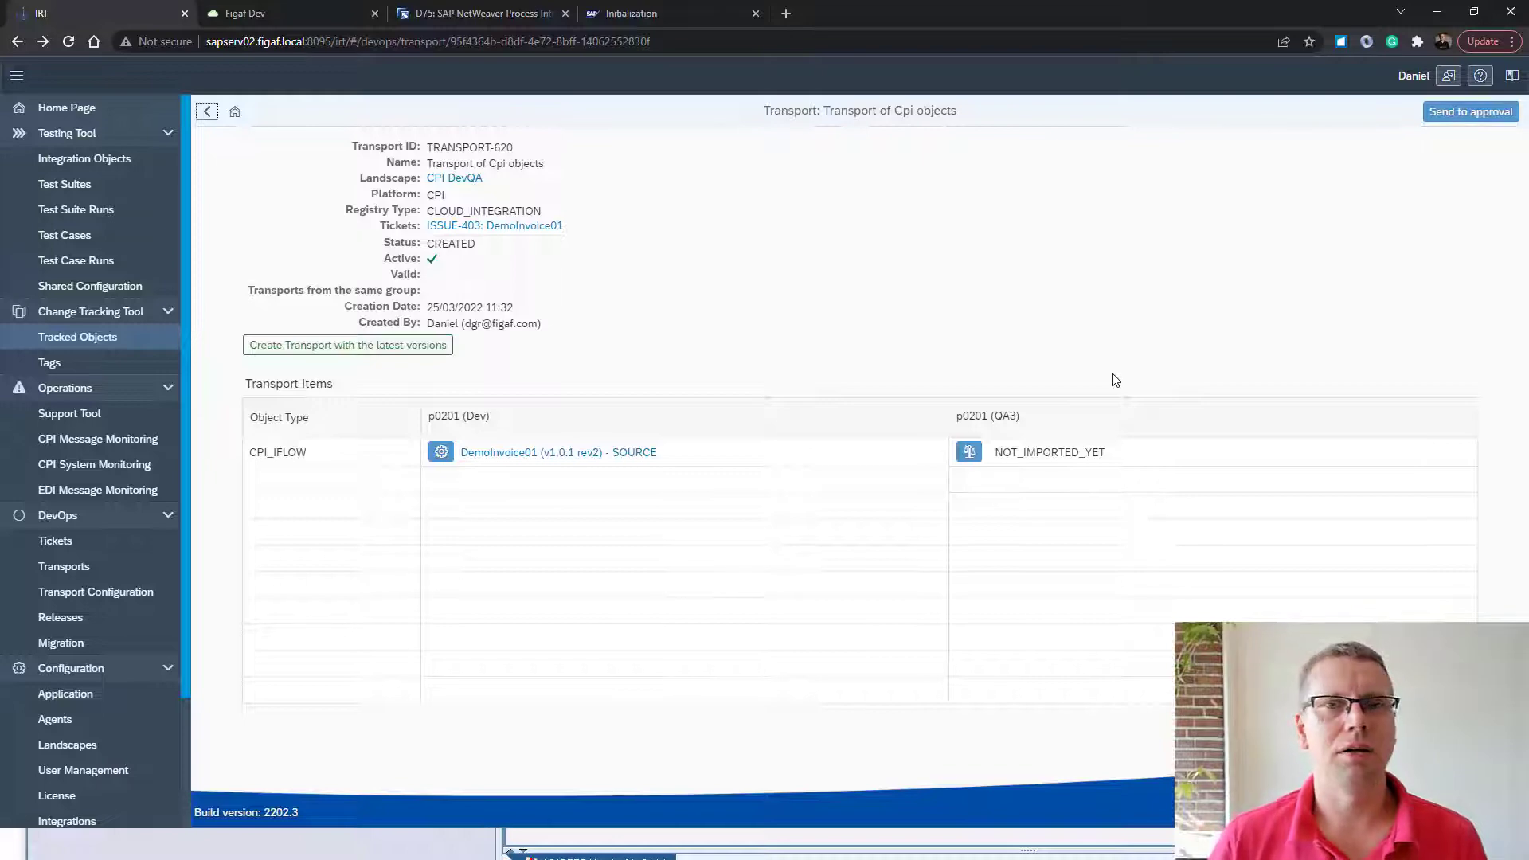
click(1460, 115)
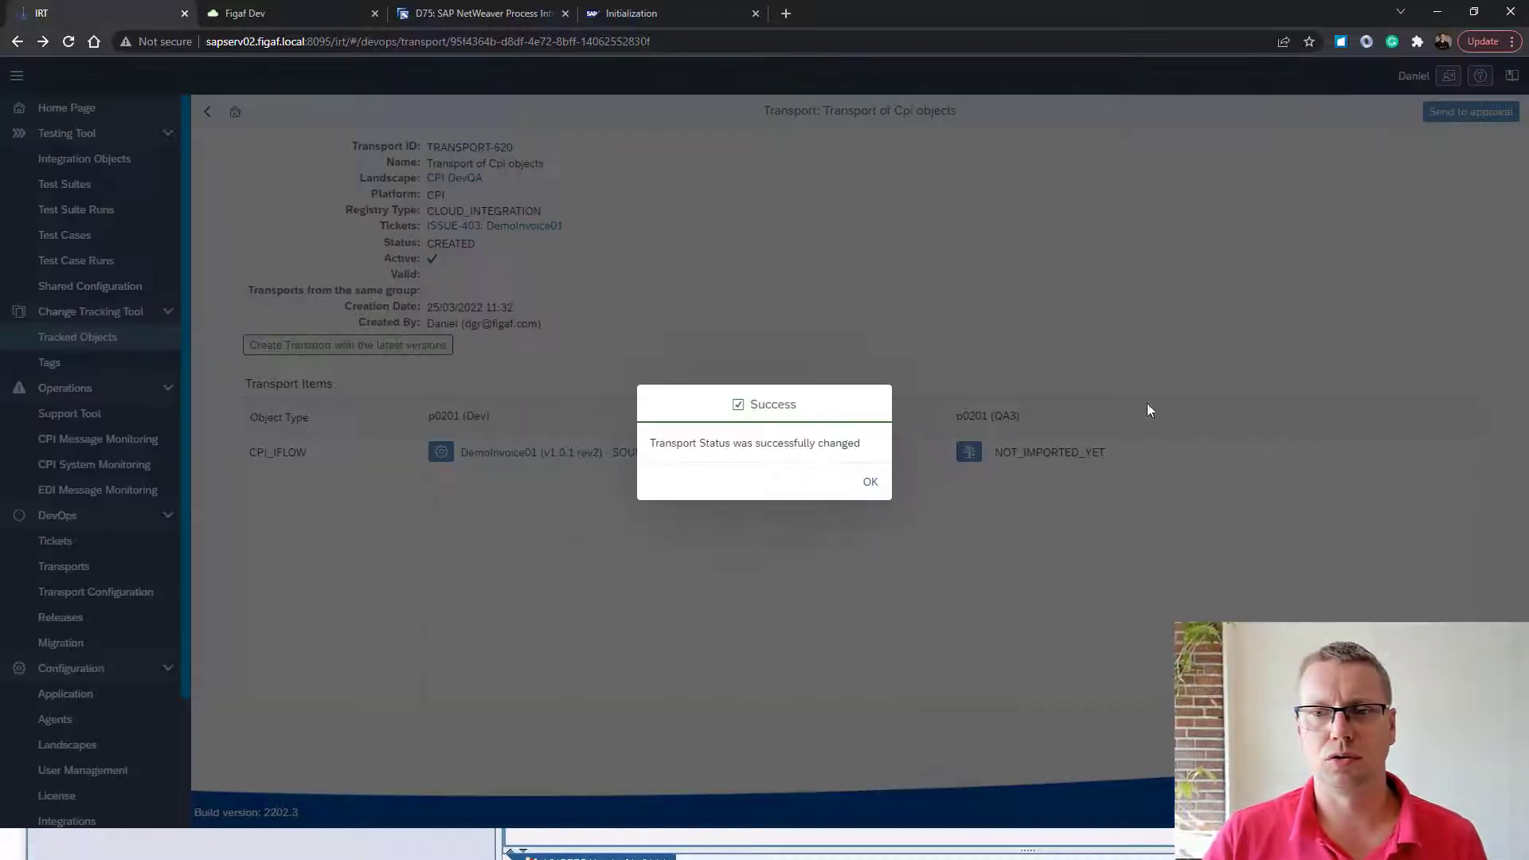
click(871, 481)
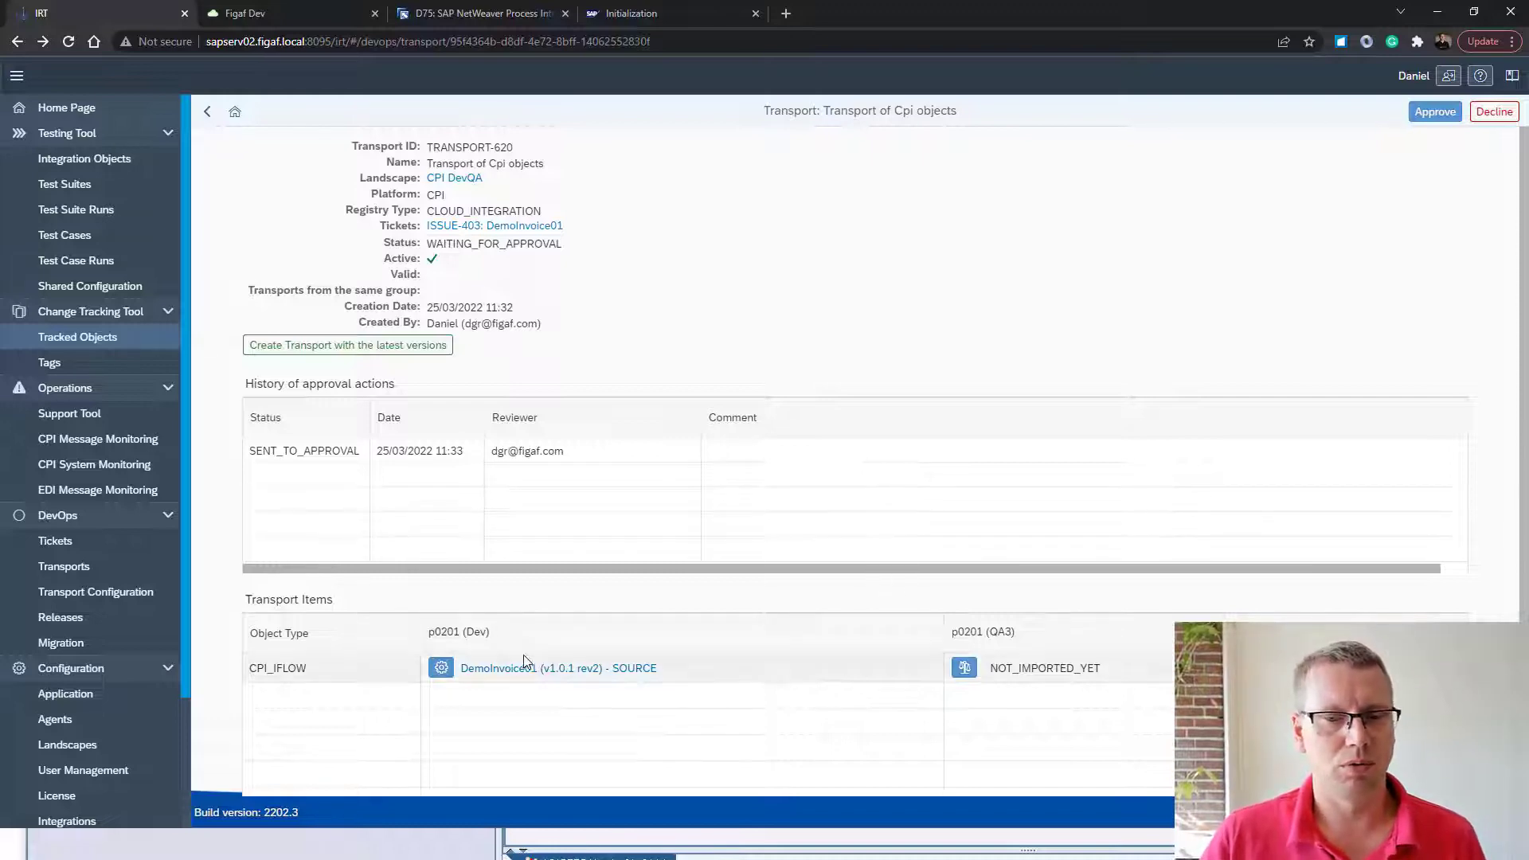
Review DemoInvoice01's transport configuration and the comparison options for its p0201 (QA3) target from the transport
click(436, 673)
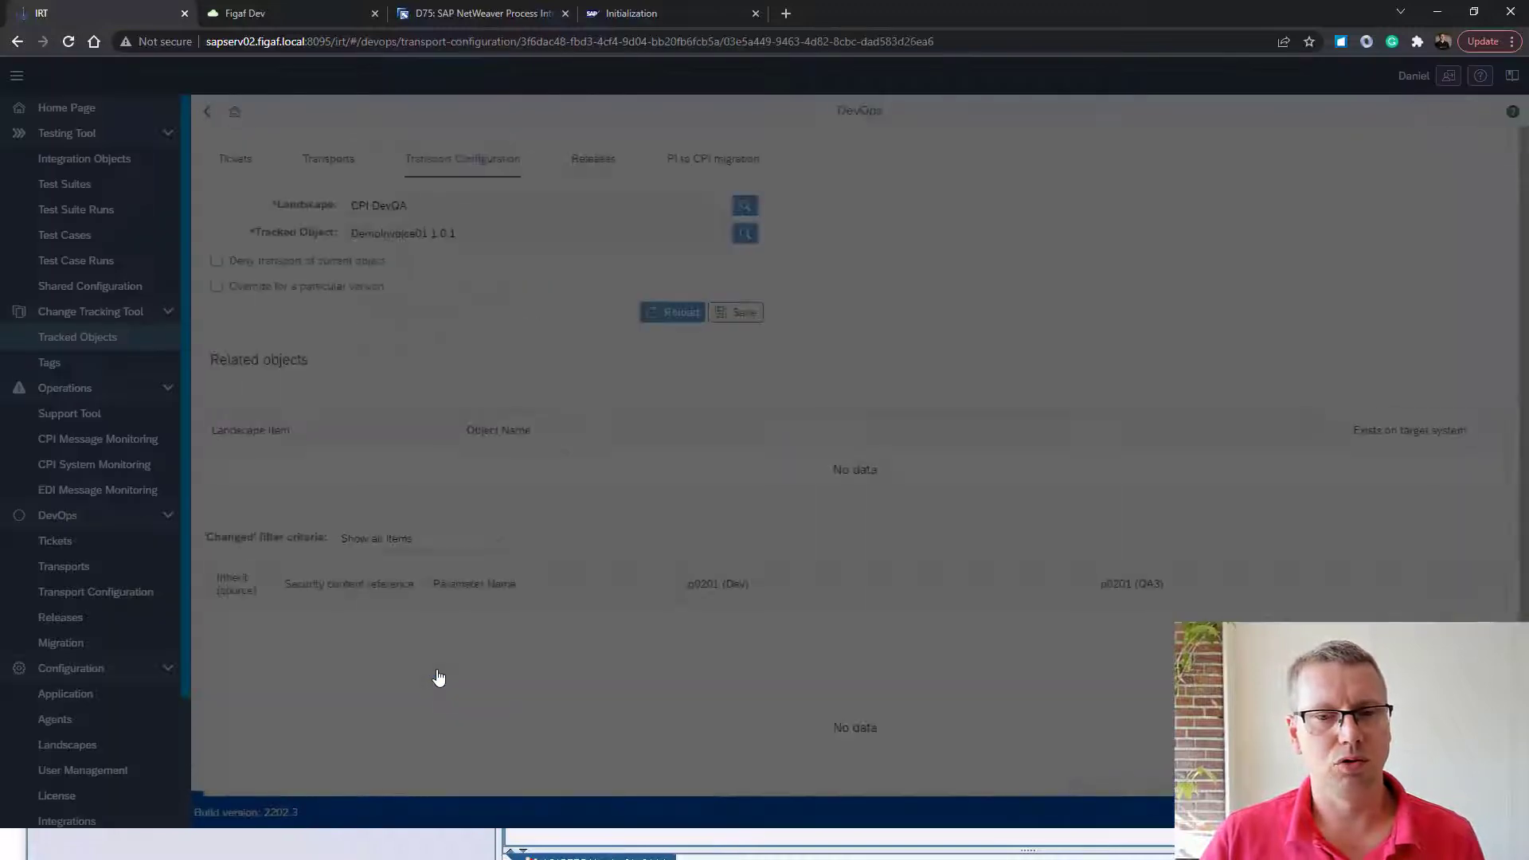
scroll(876, 606, down, 2)
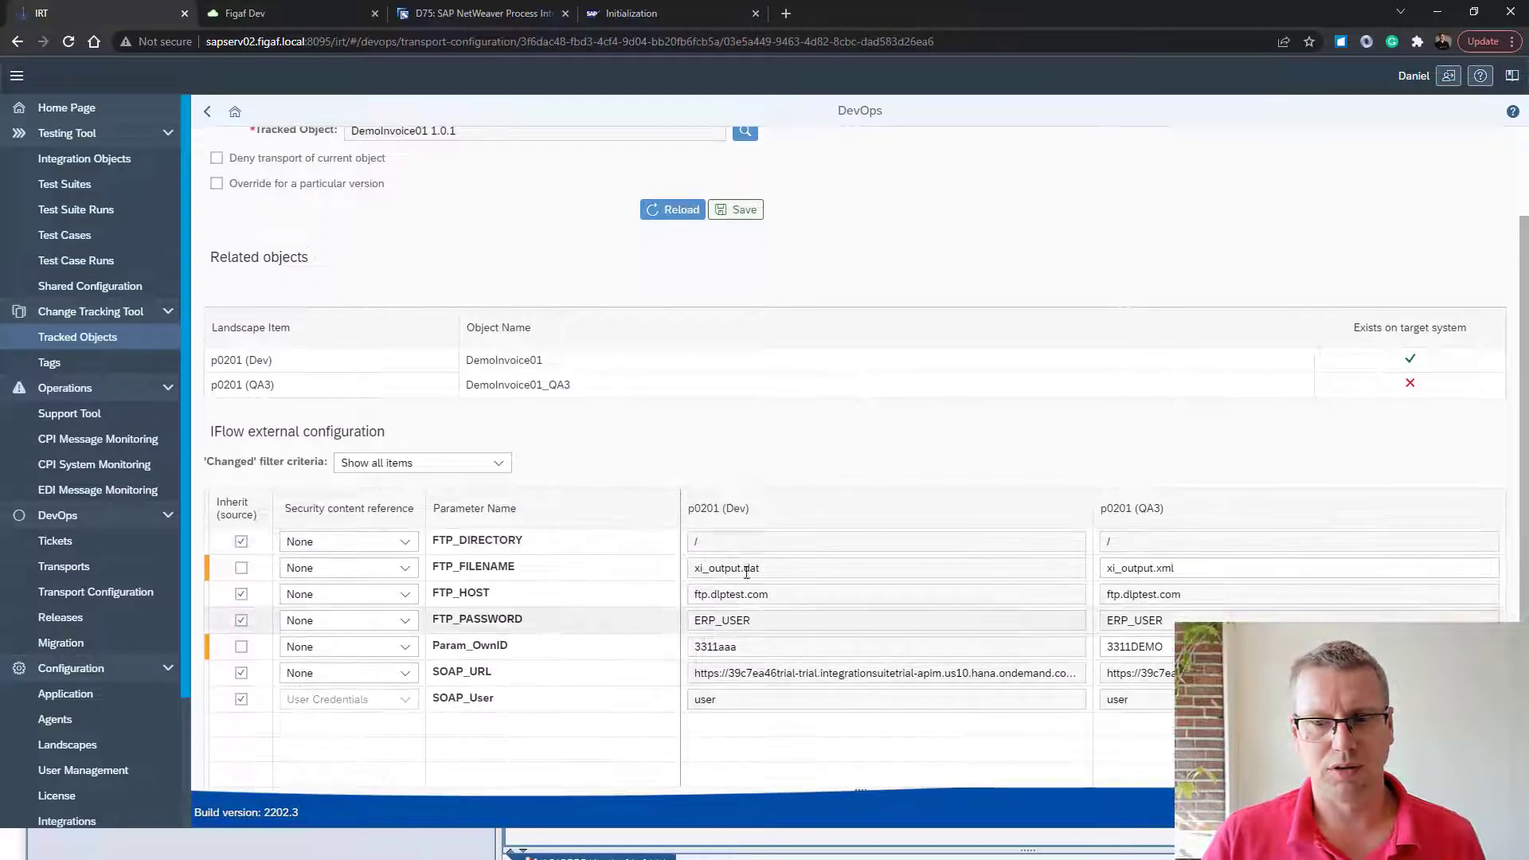
click(207, 112)
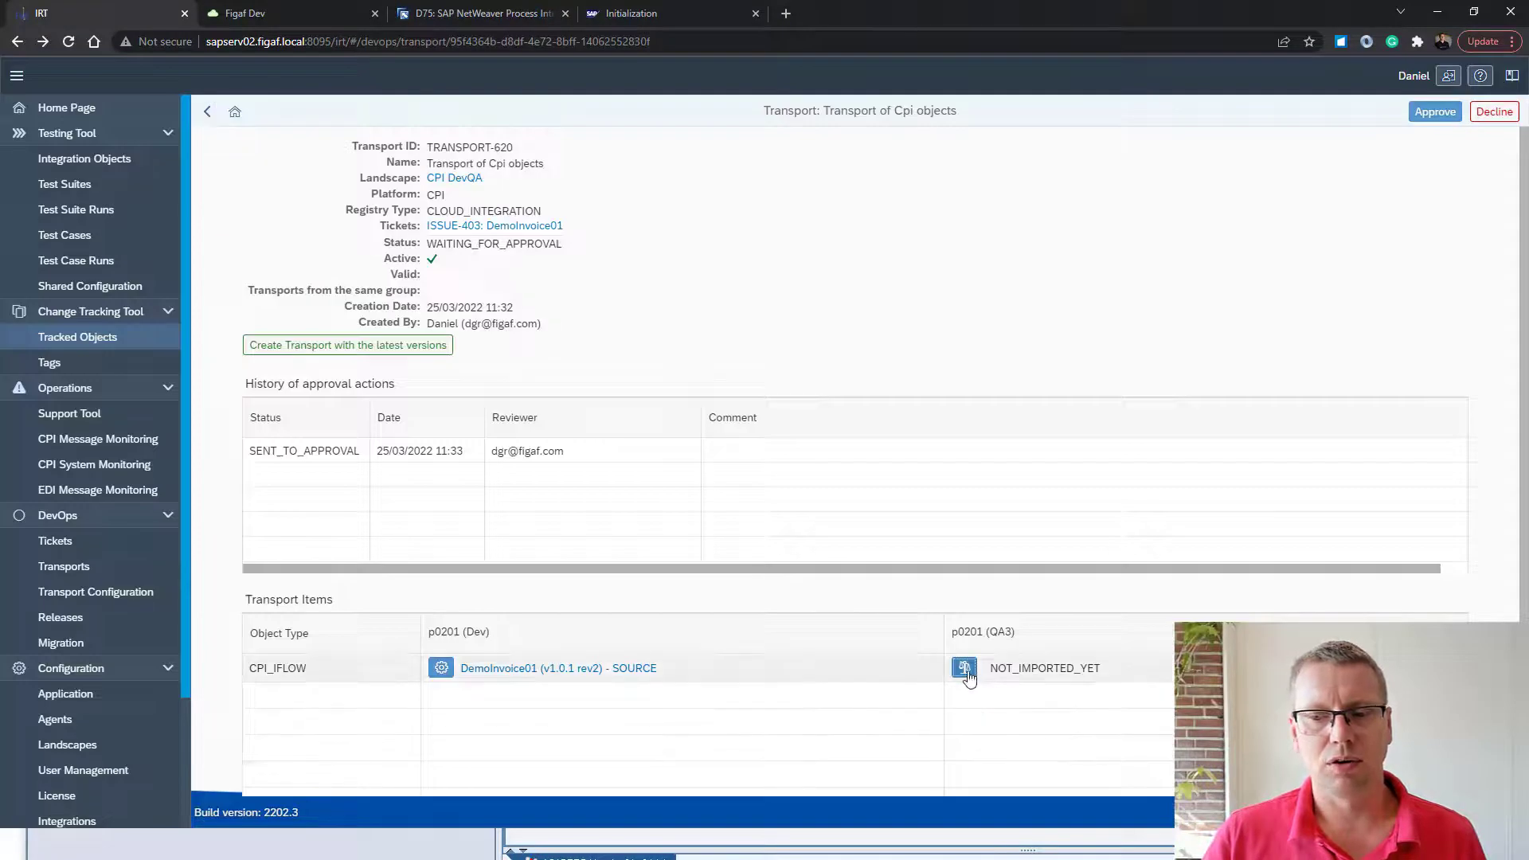
click(966, 670)
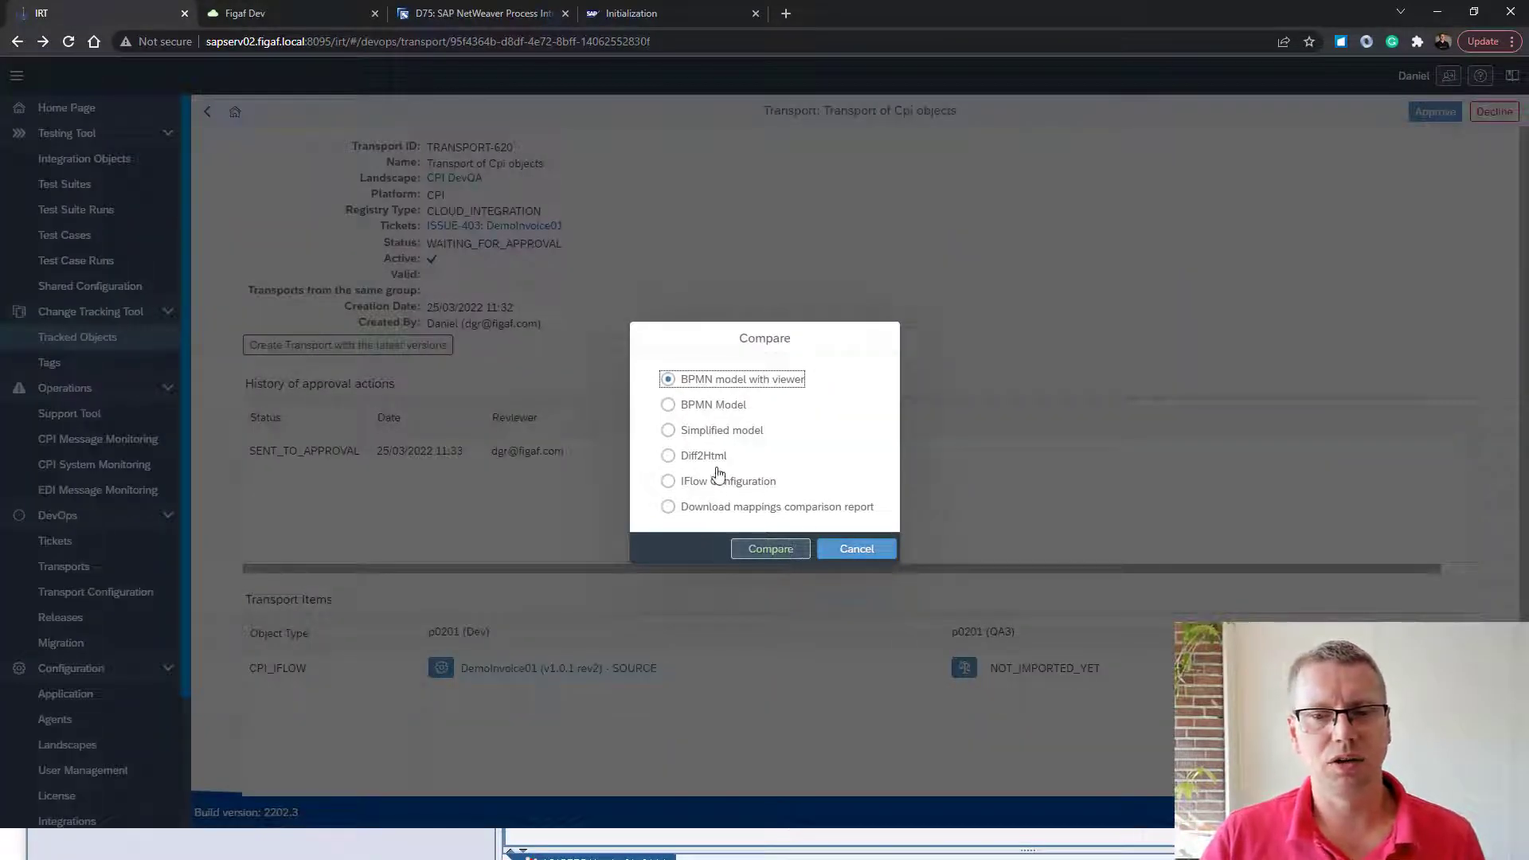
click(847, 555)
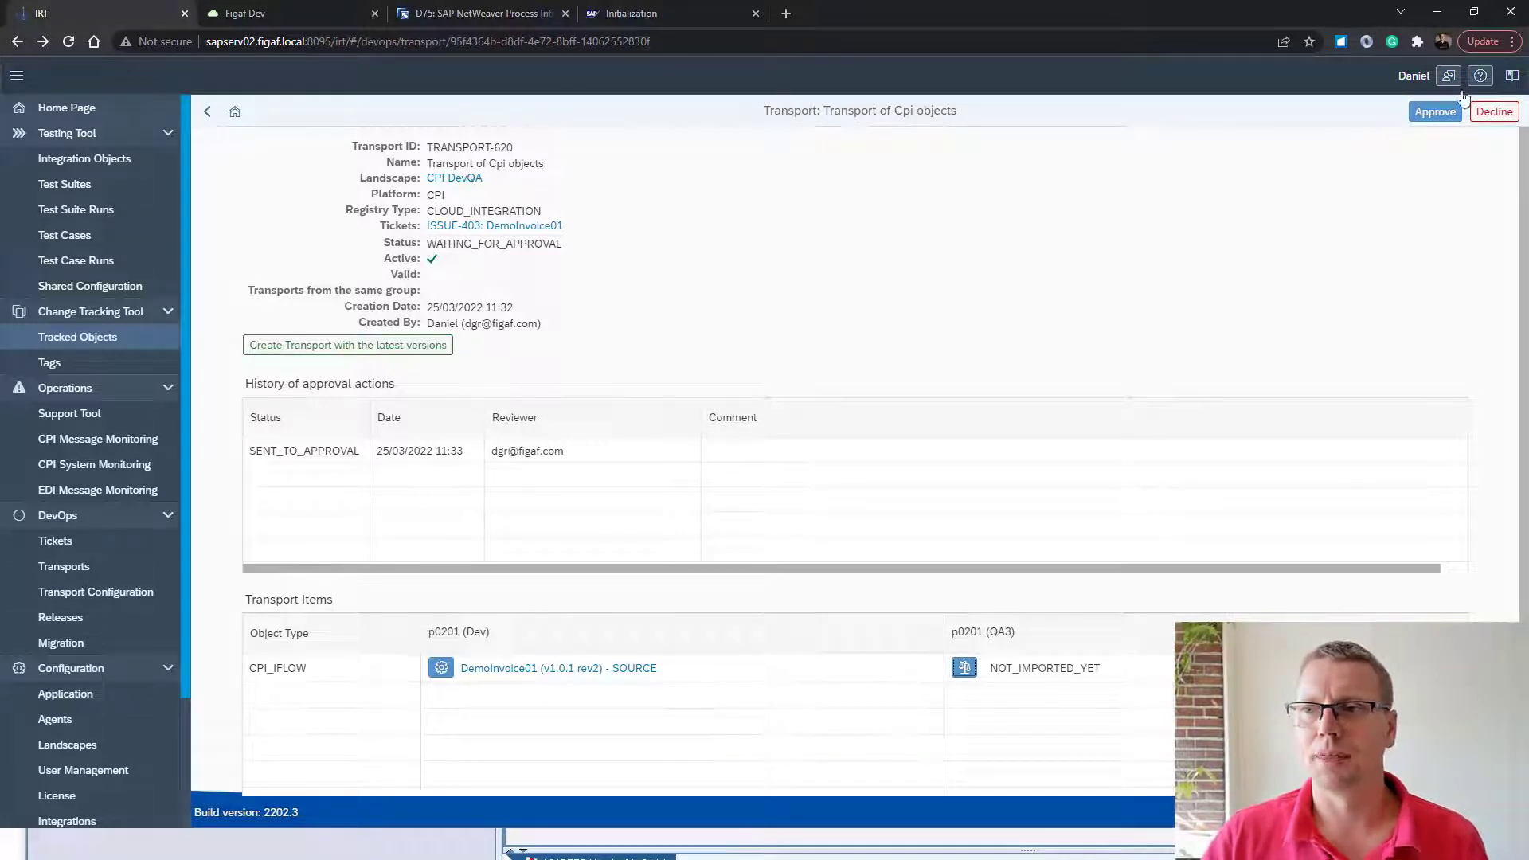
Approve the transport with the comment "Good work"
click(1443, 112)
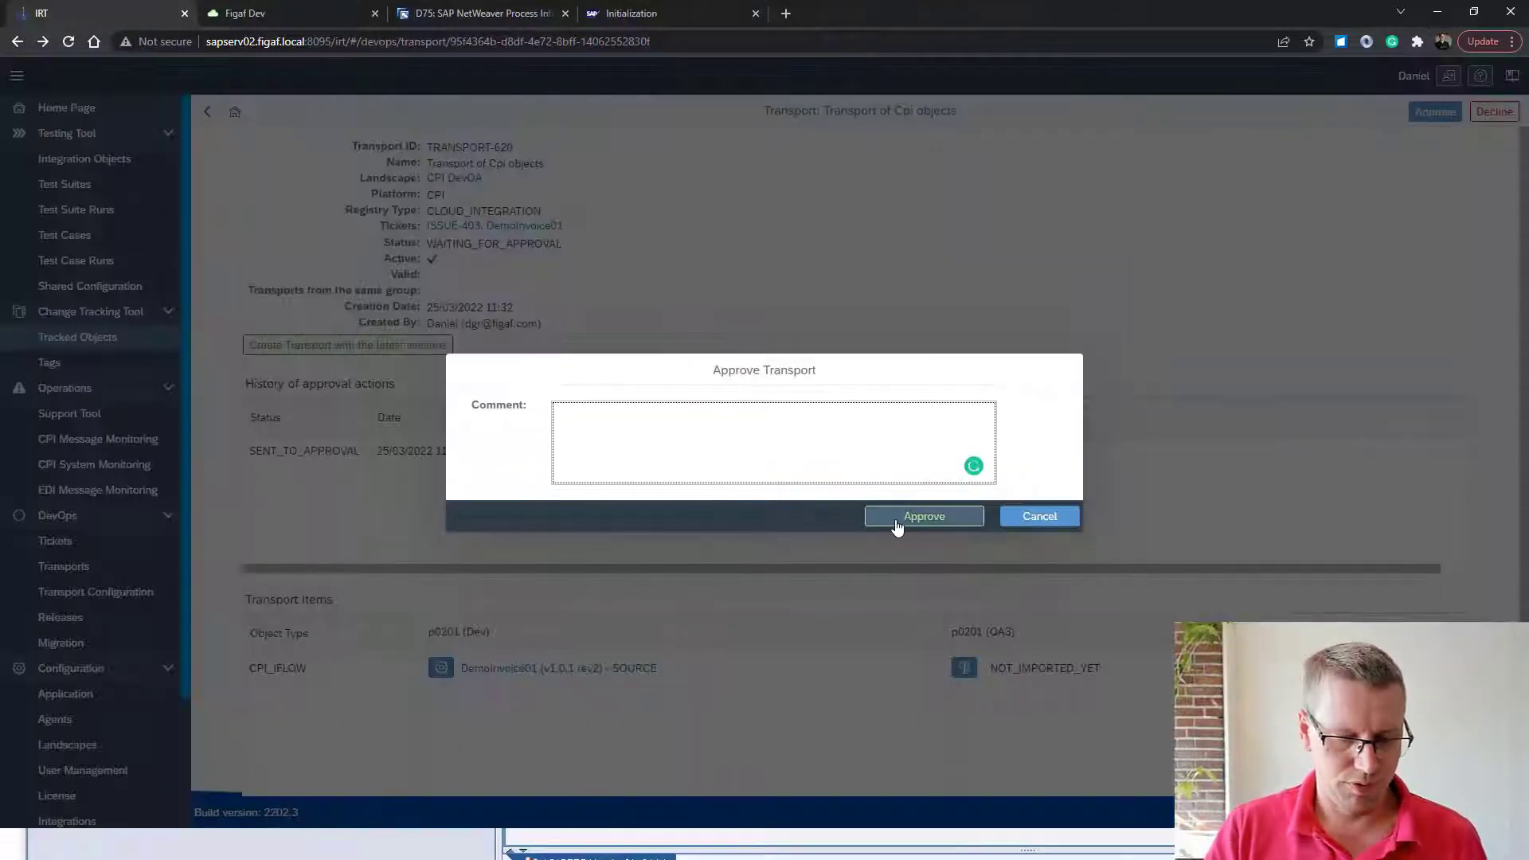
text(Good work)
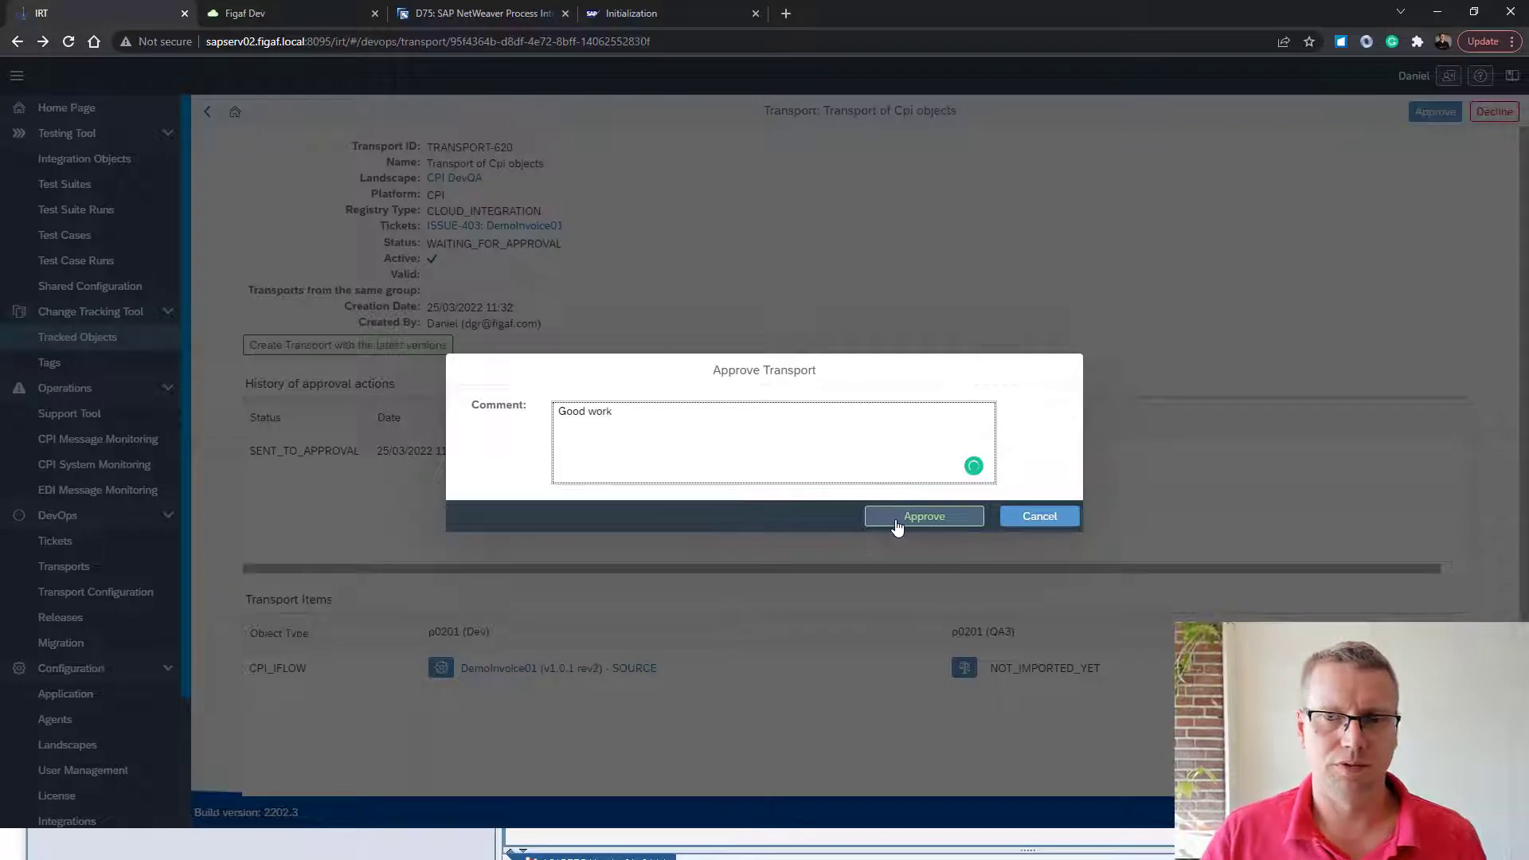
click(897, 522)
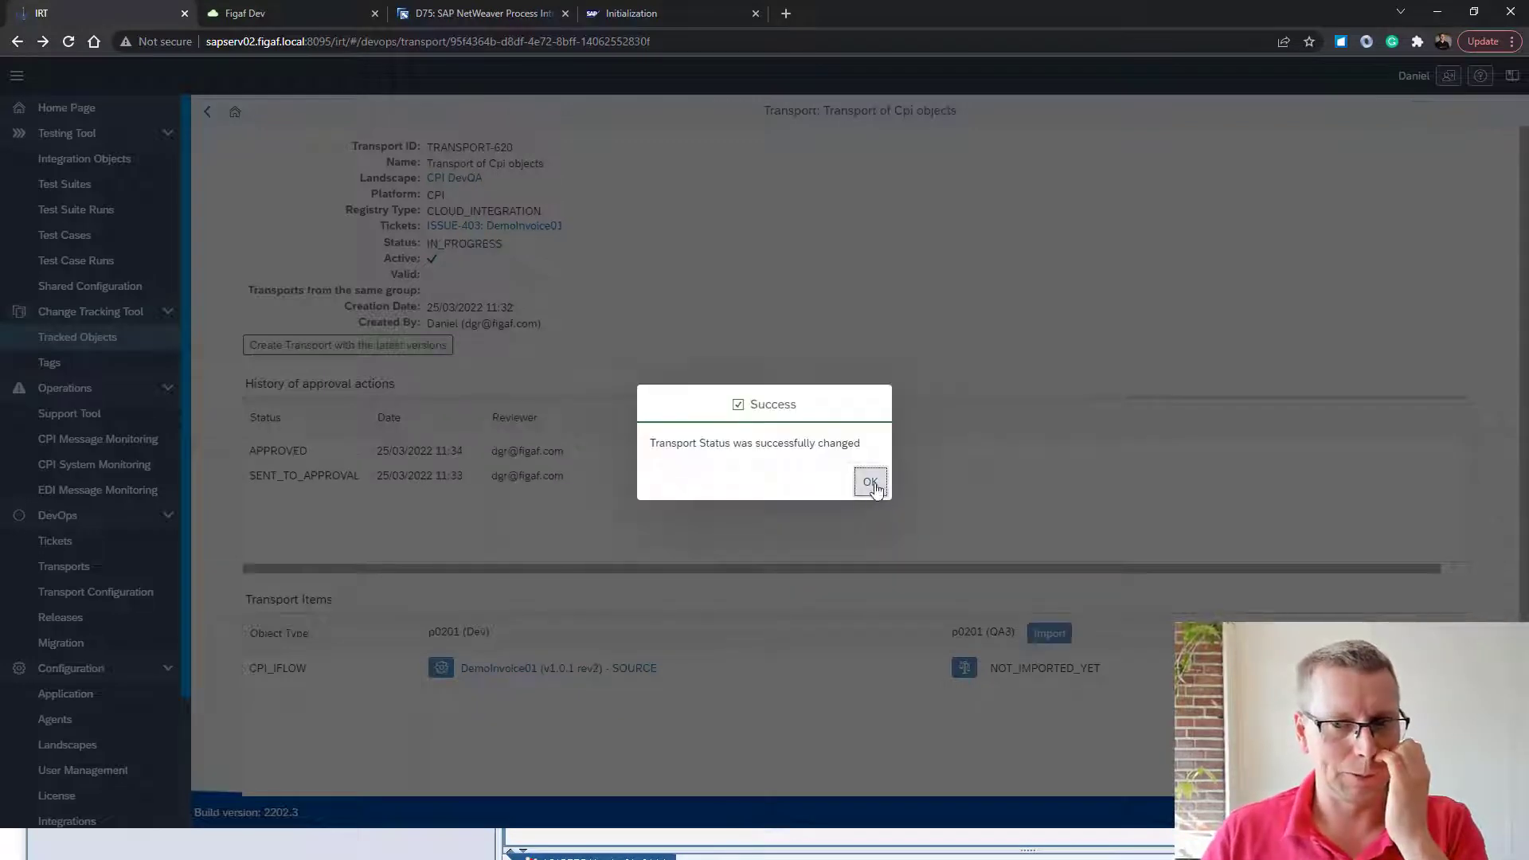
click(874, 485)
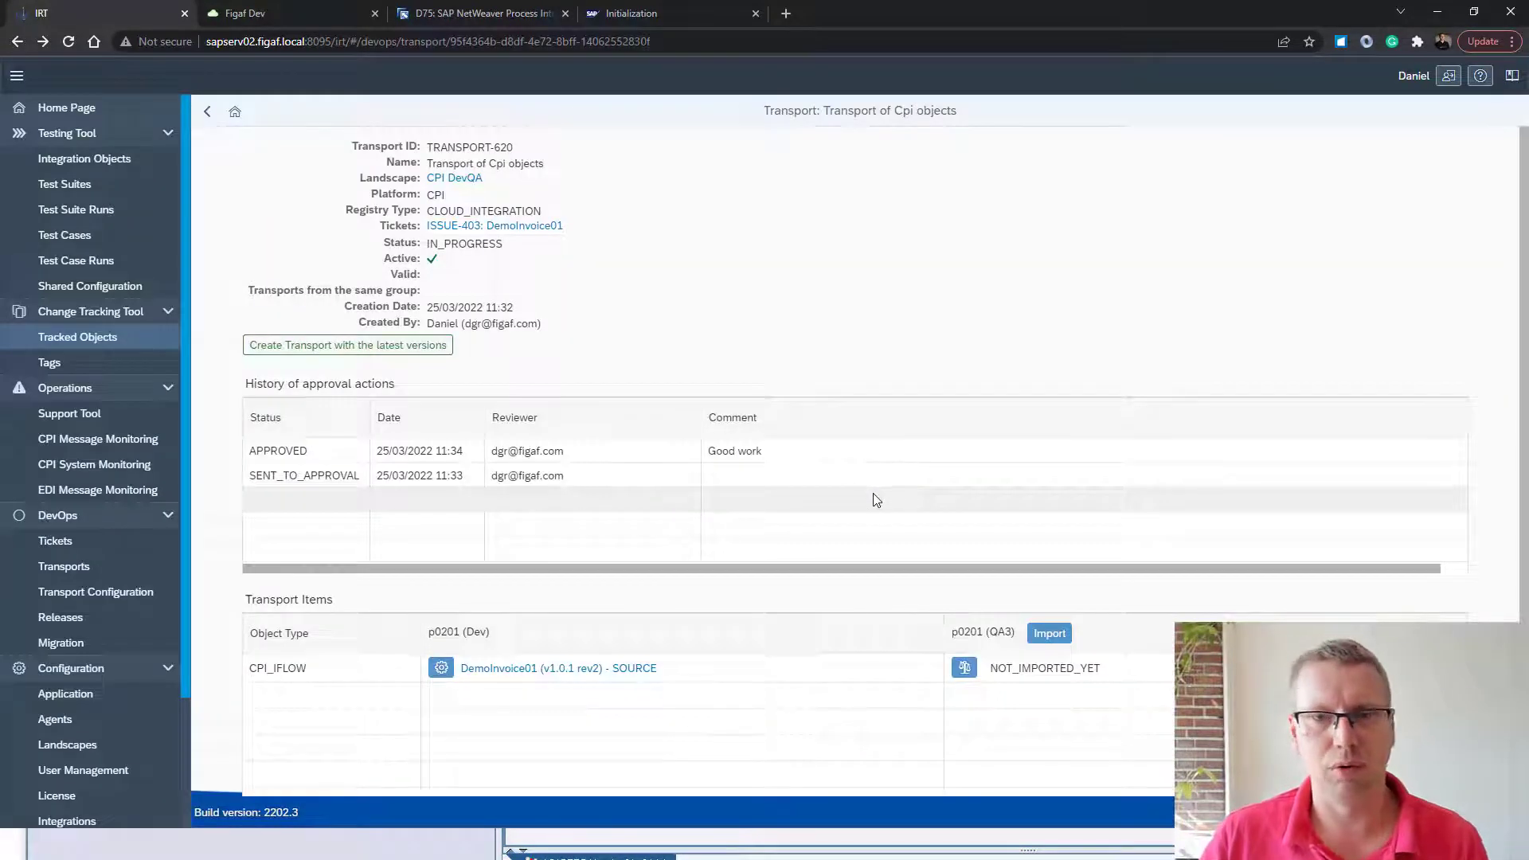
Import the approved transport into p0201 (QA3), refreshing the progress until the import has finished
click(1039, 638)
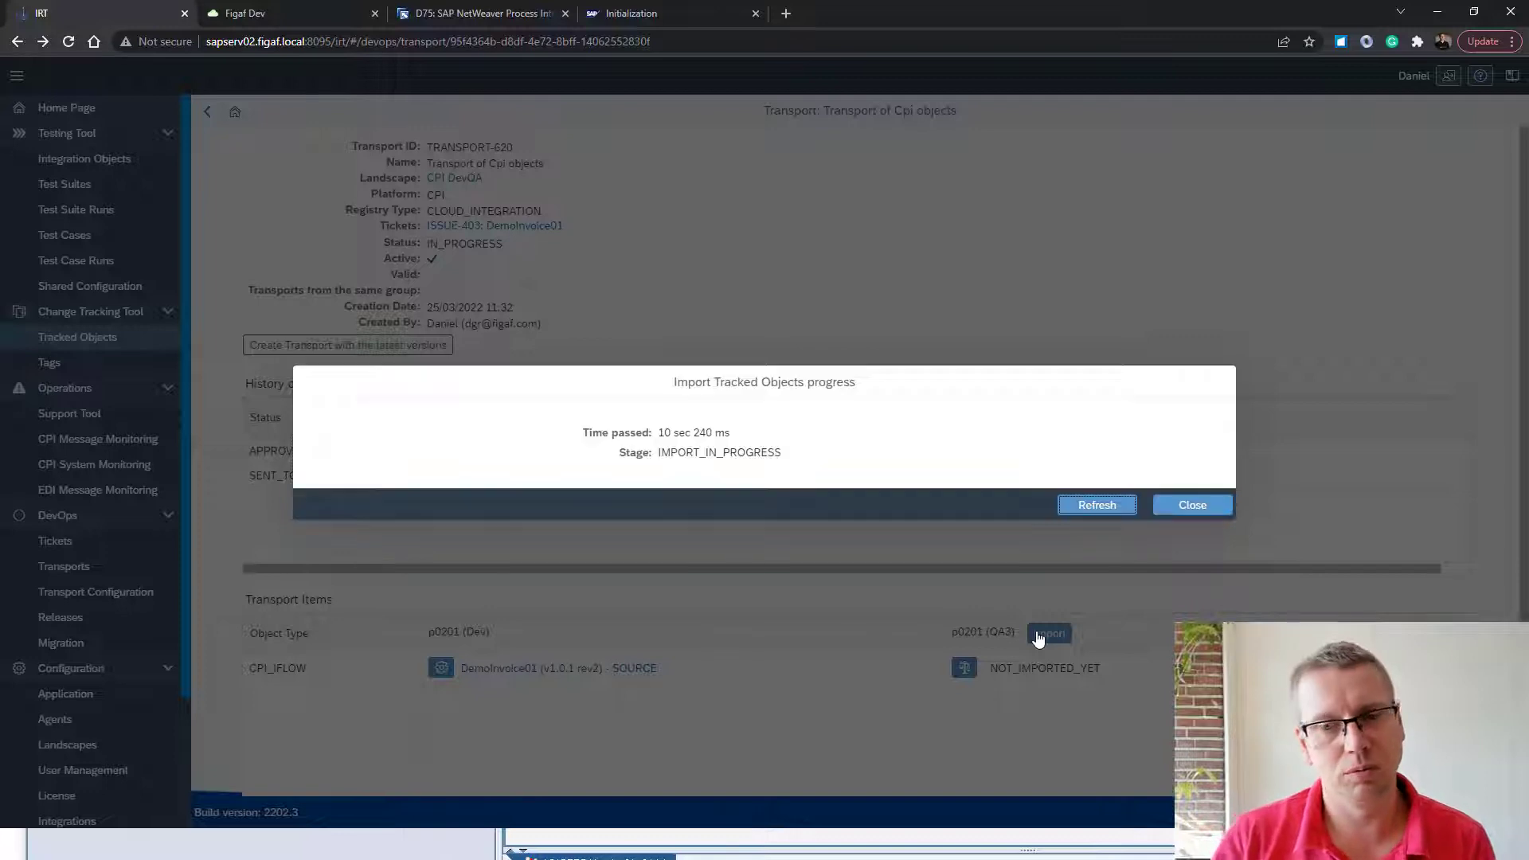
click(1081, 512)
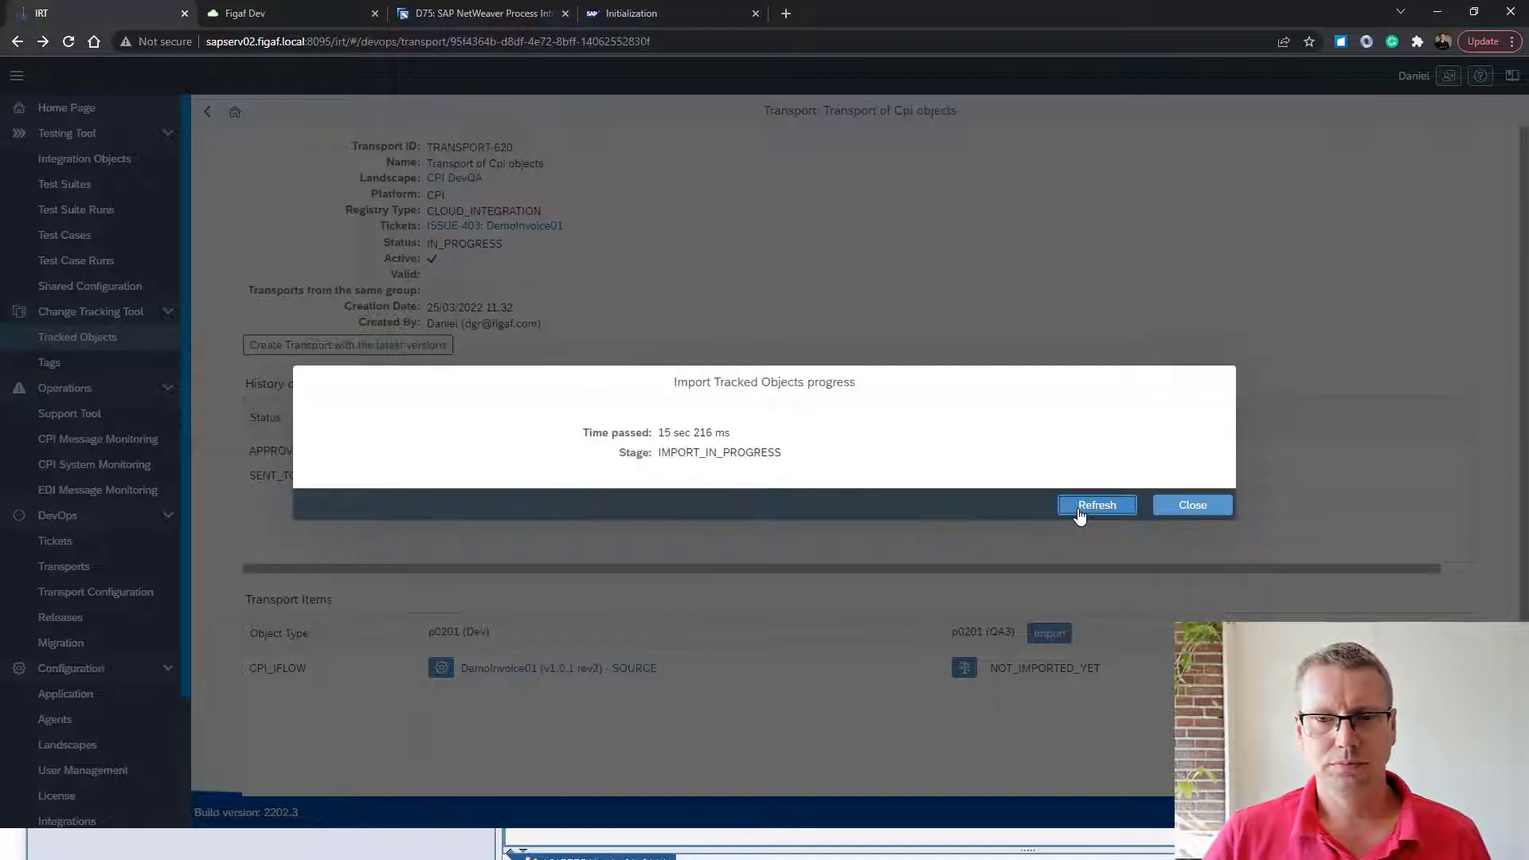
click(1081, 511)
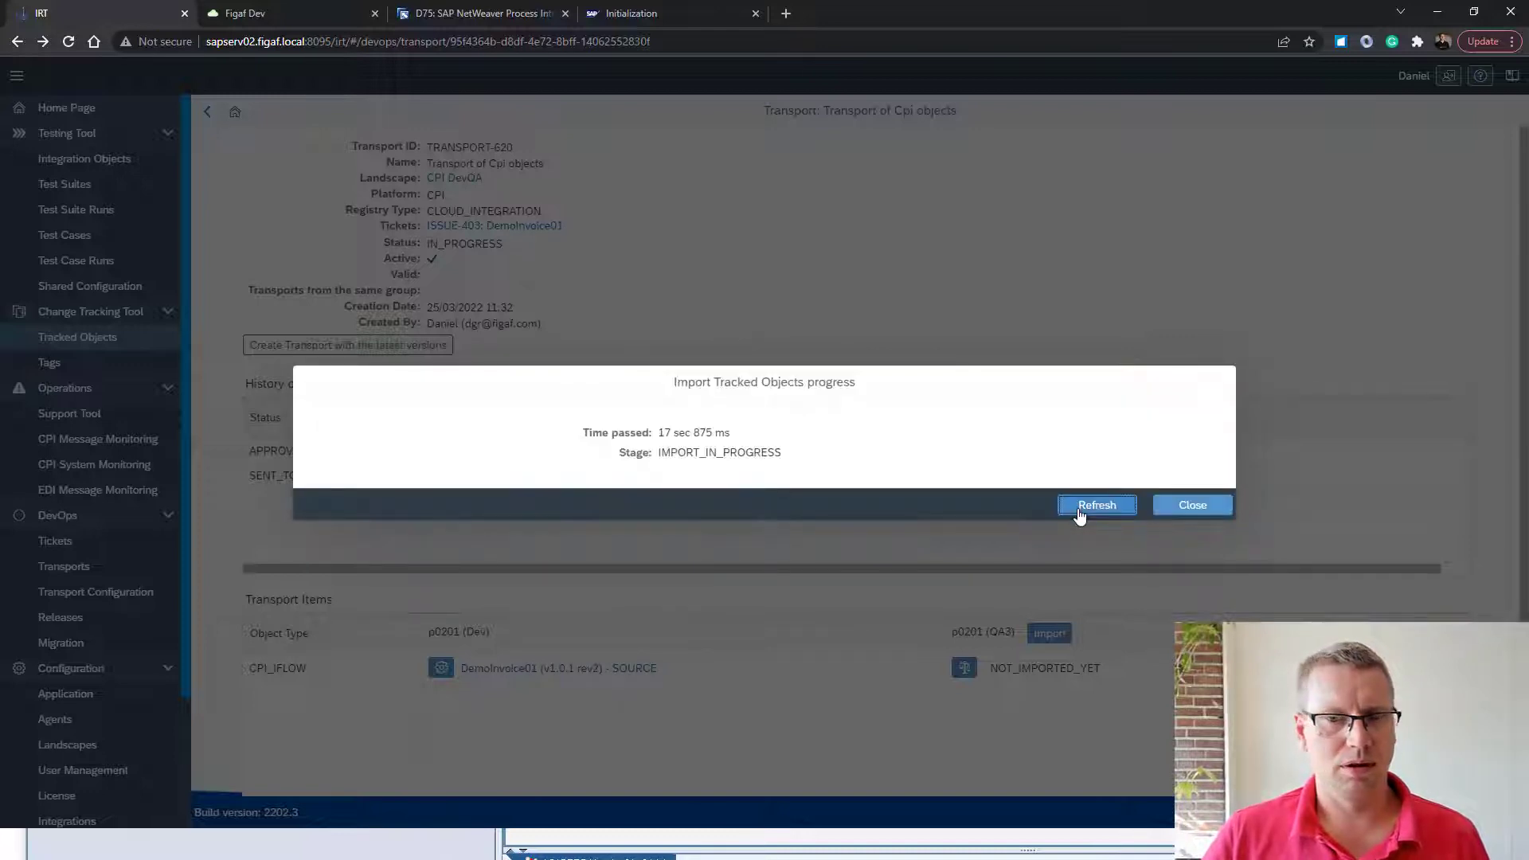
click(1081, 511)
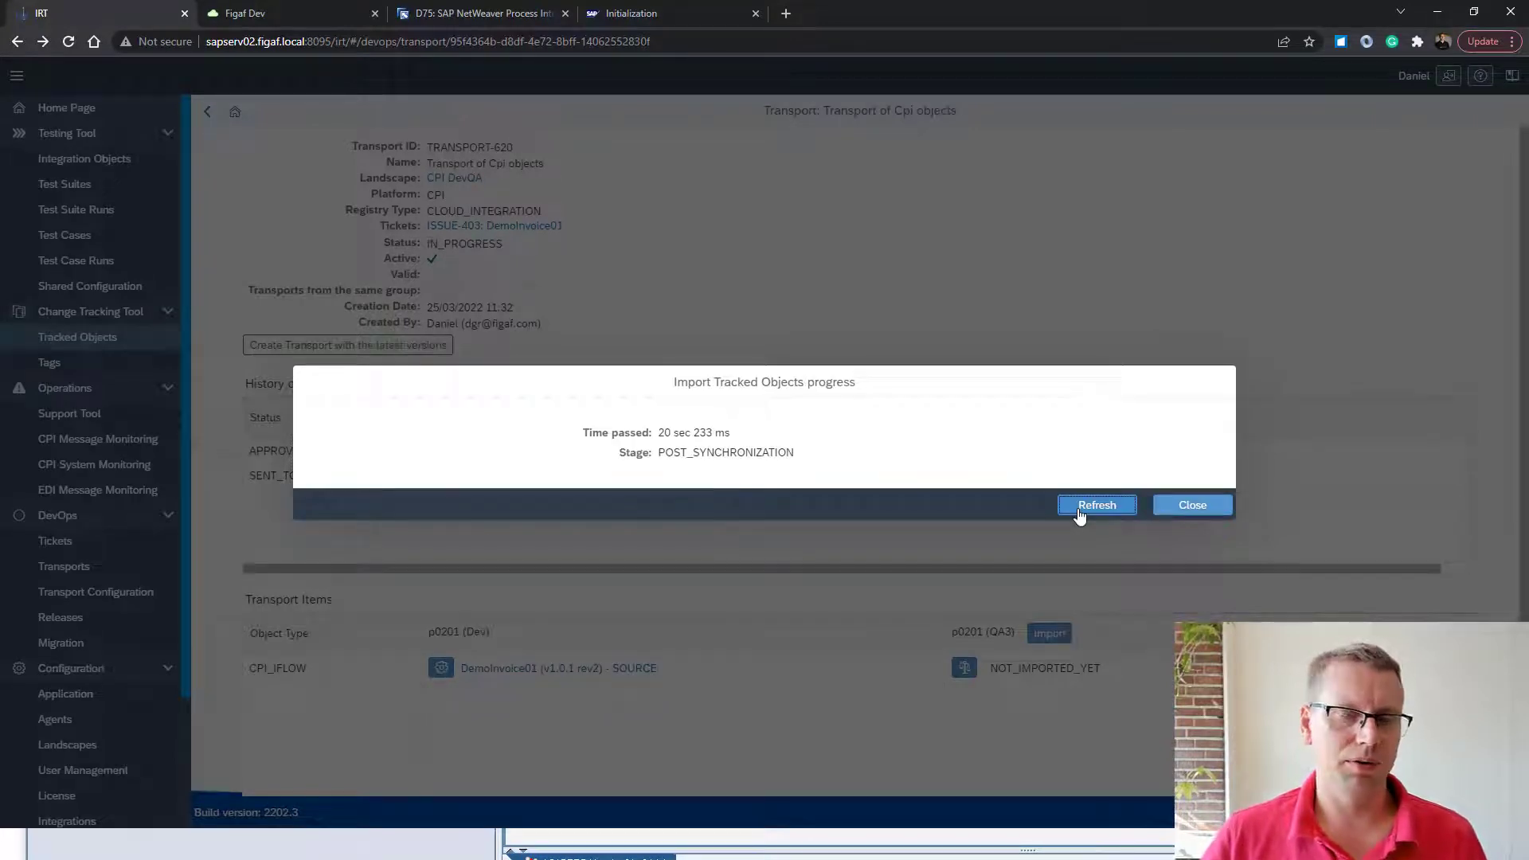
click(1095, 507)
click(1209, 509)
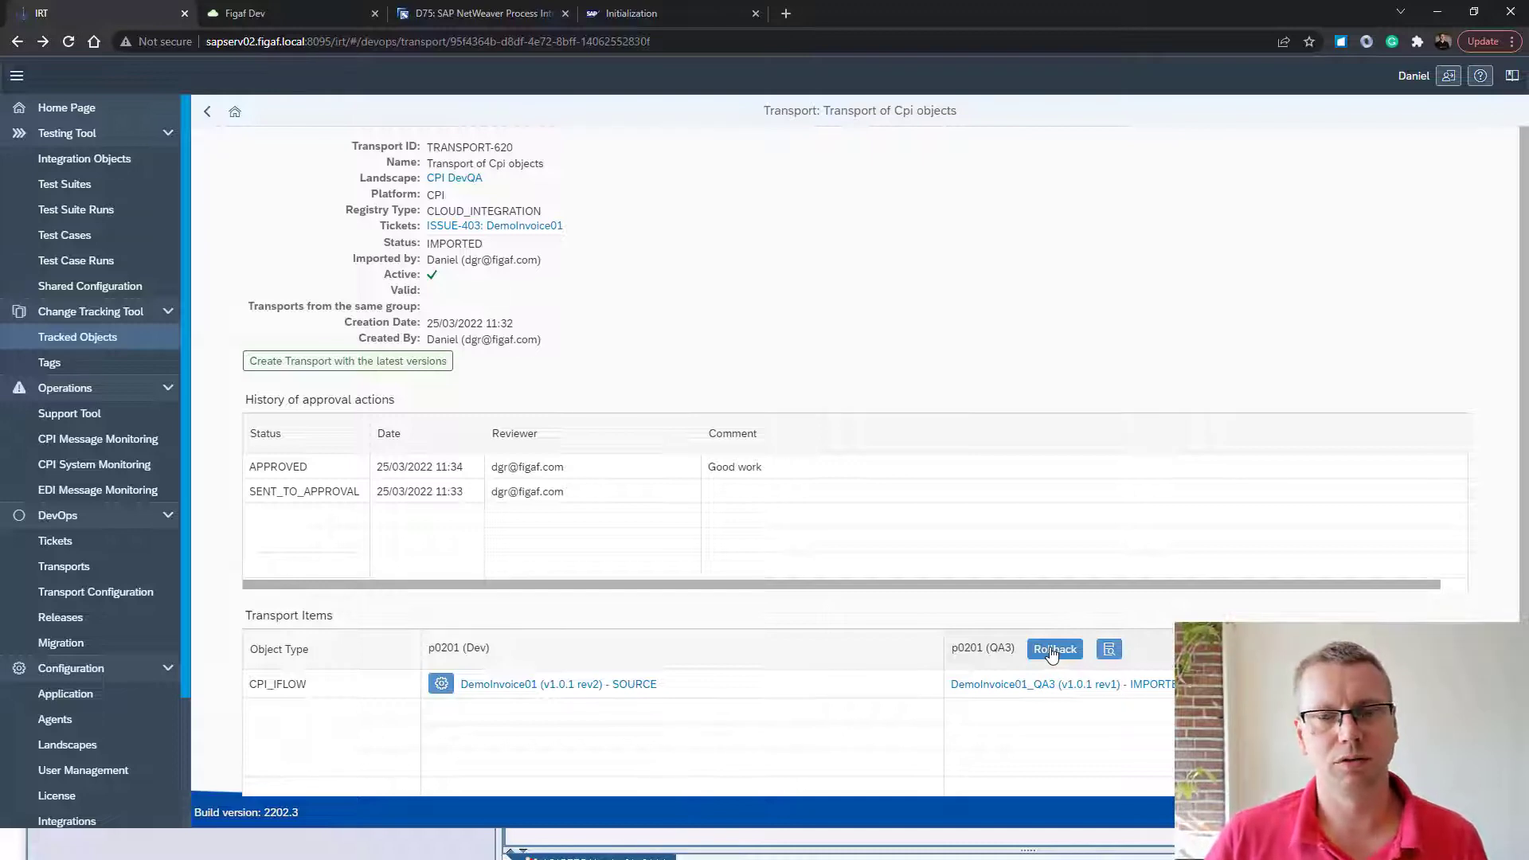
Open the transport's DemoInvoice01 ticket and view the test systems its test cases can run on
click(481, 228)
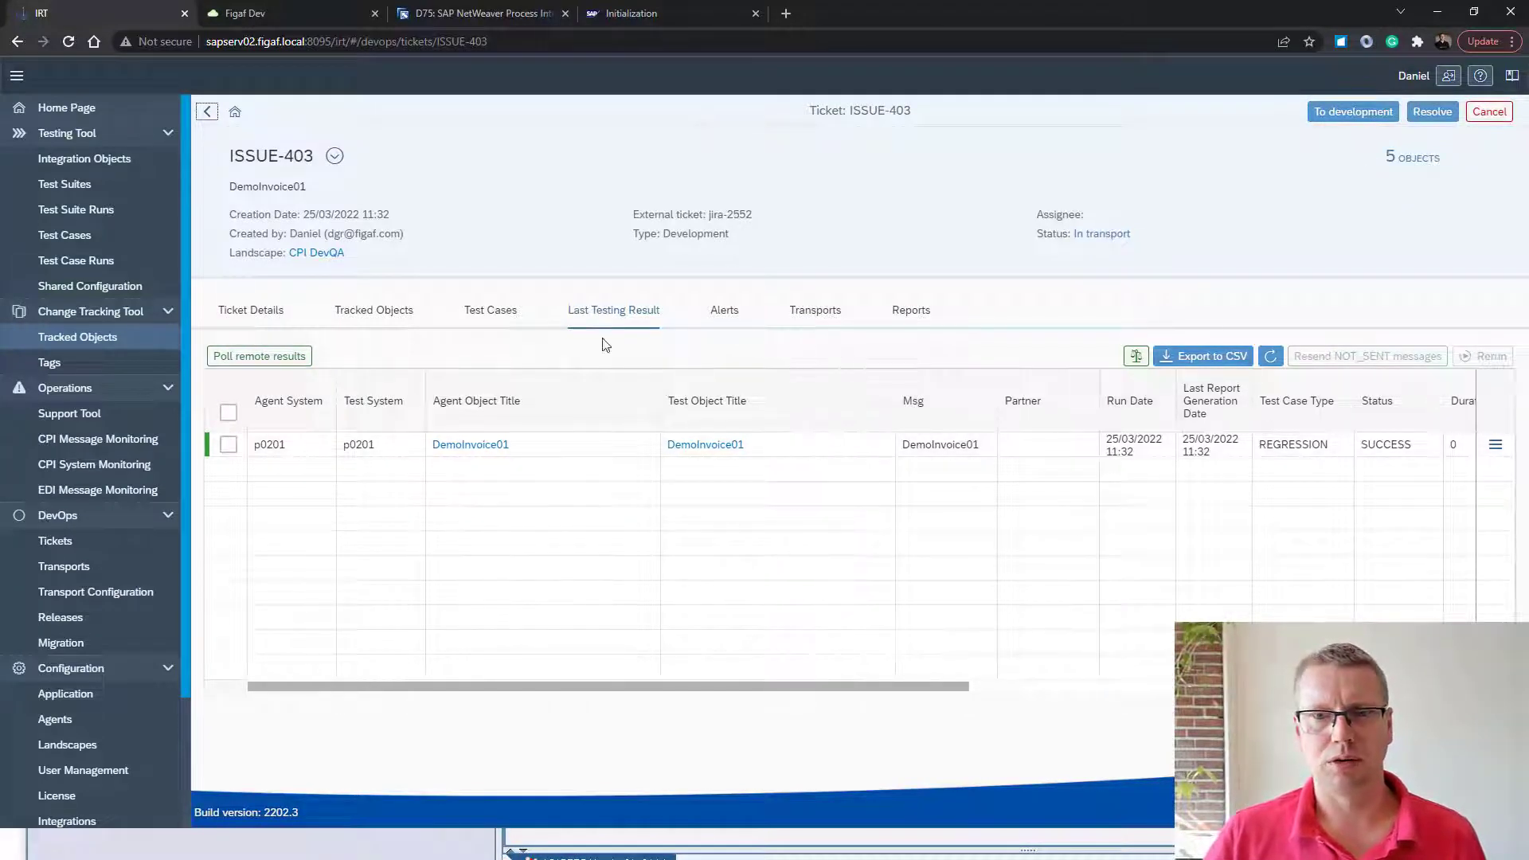
click(504, 314)
click(1284, 358)
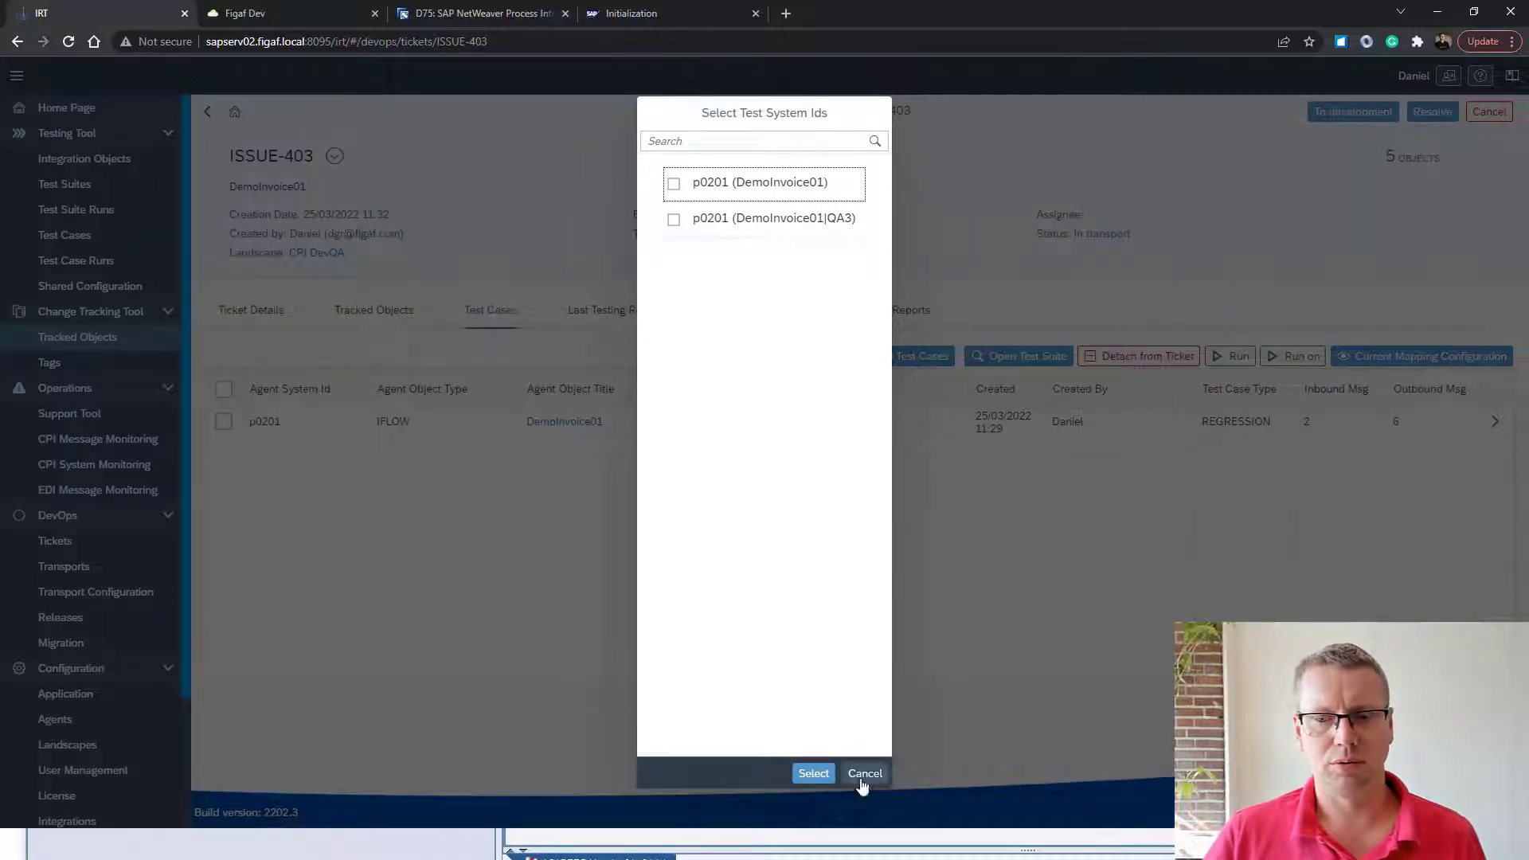
click(863, 775)
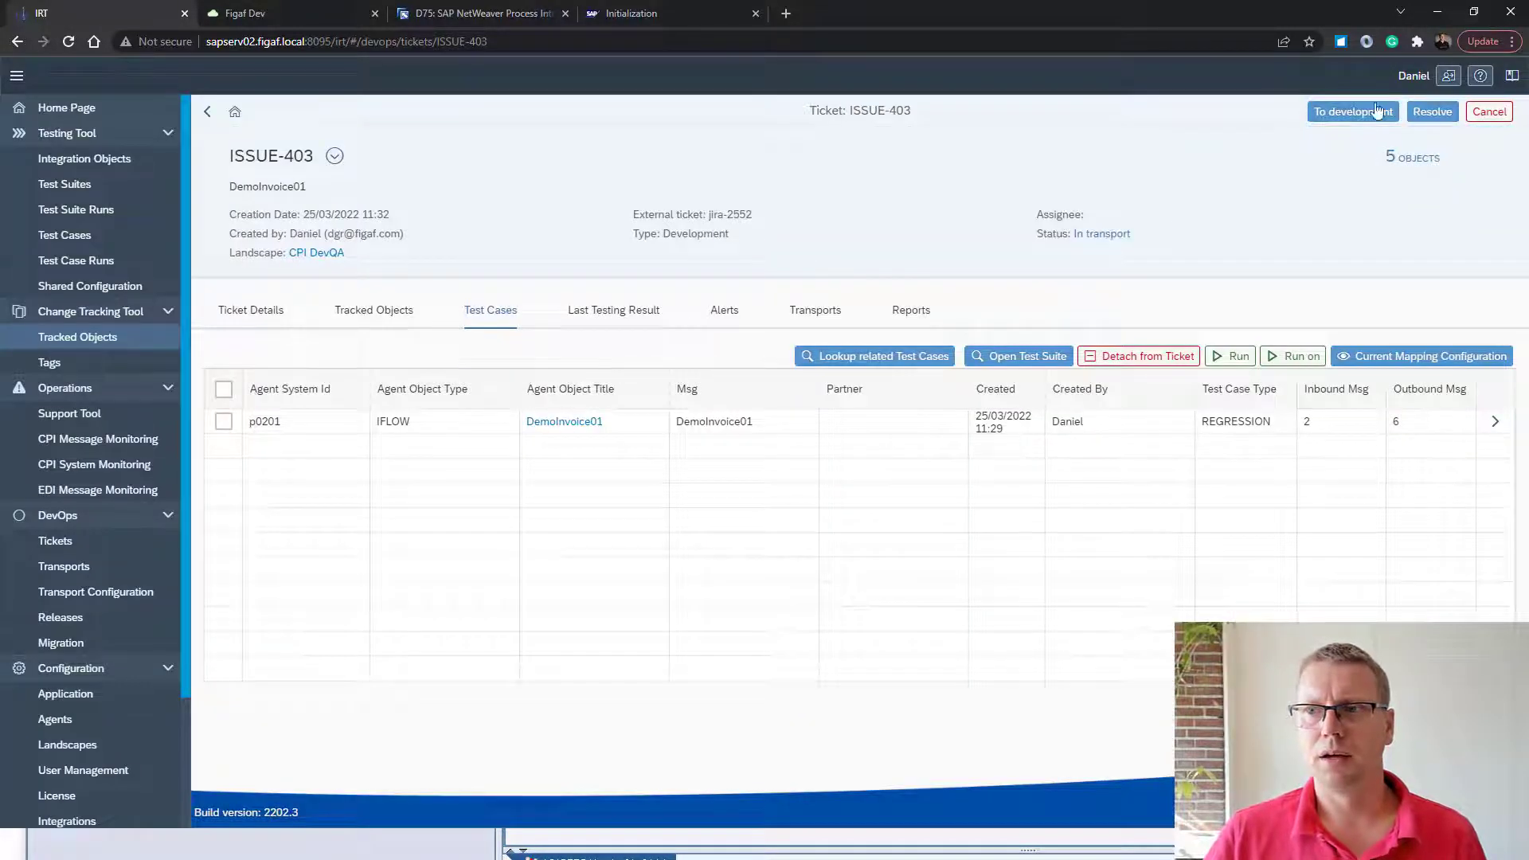
Resolve the DemoInvoice01 ticket and start building its ticket report
click(1422, 114)
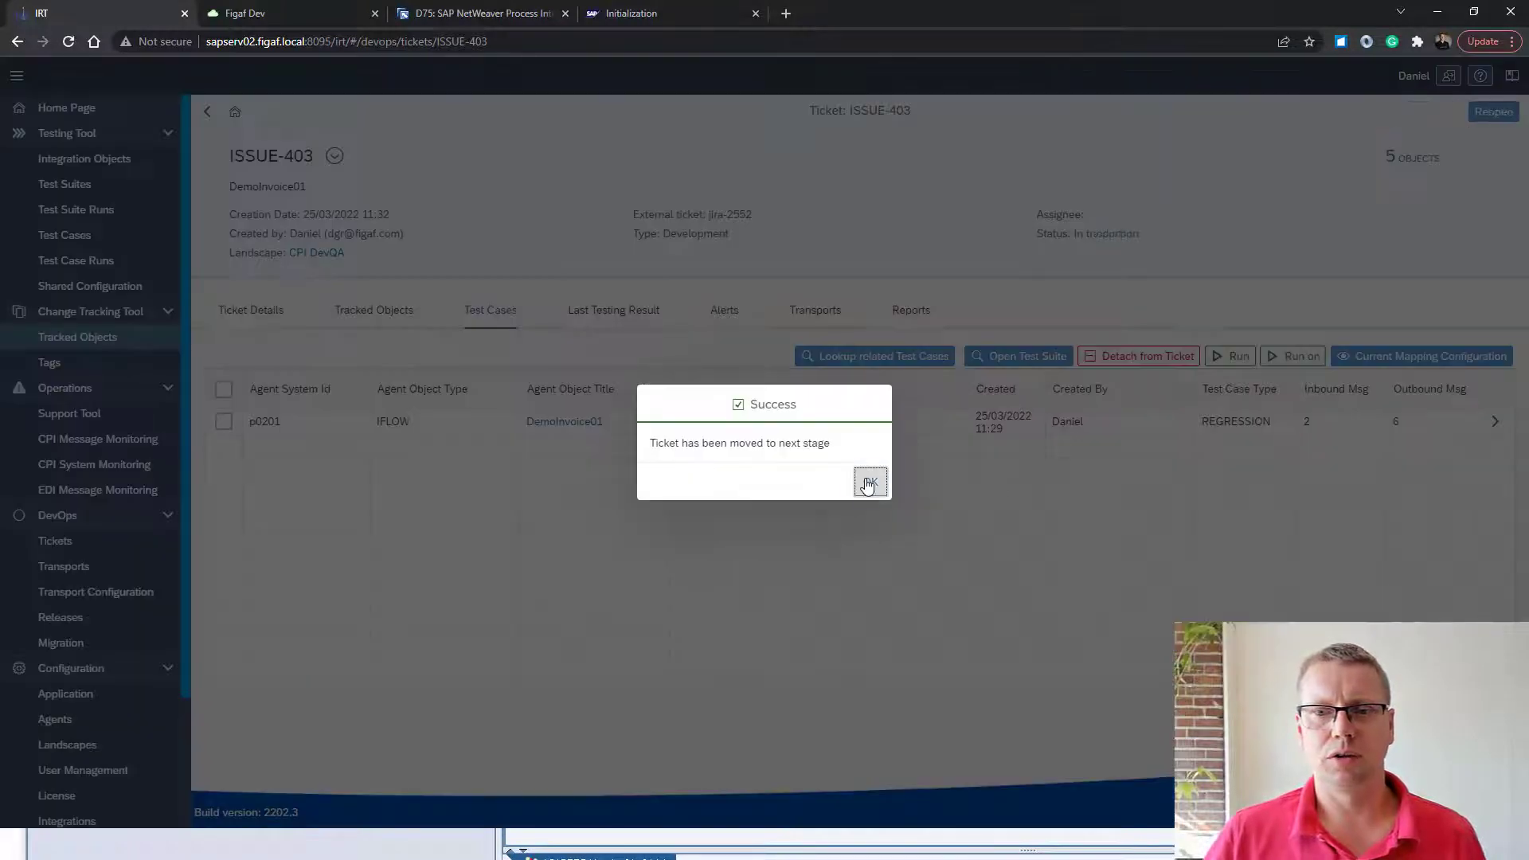
click(870, 482)
click(911, 310)
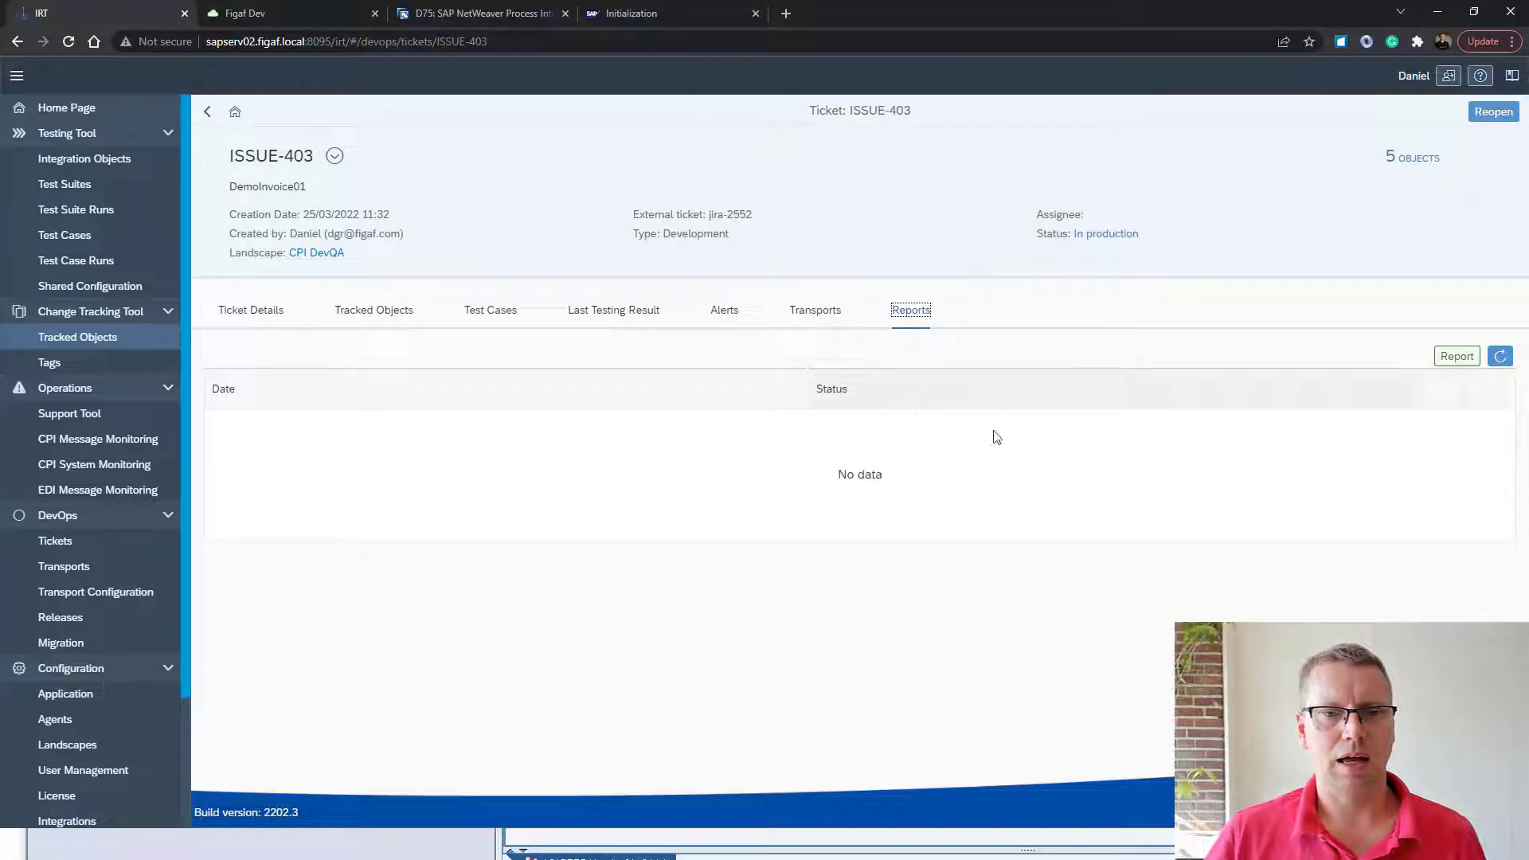
click(1438, 363)
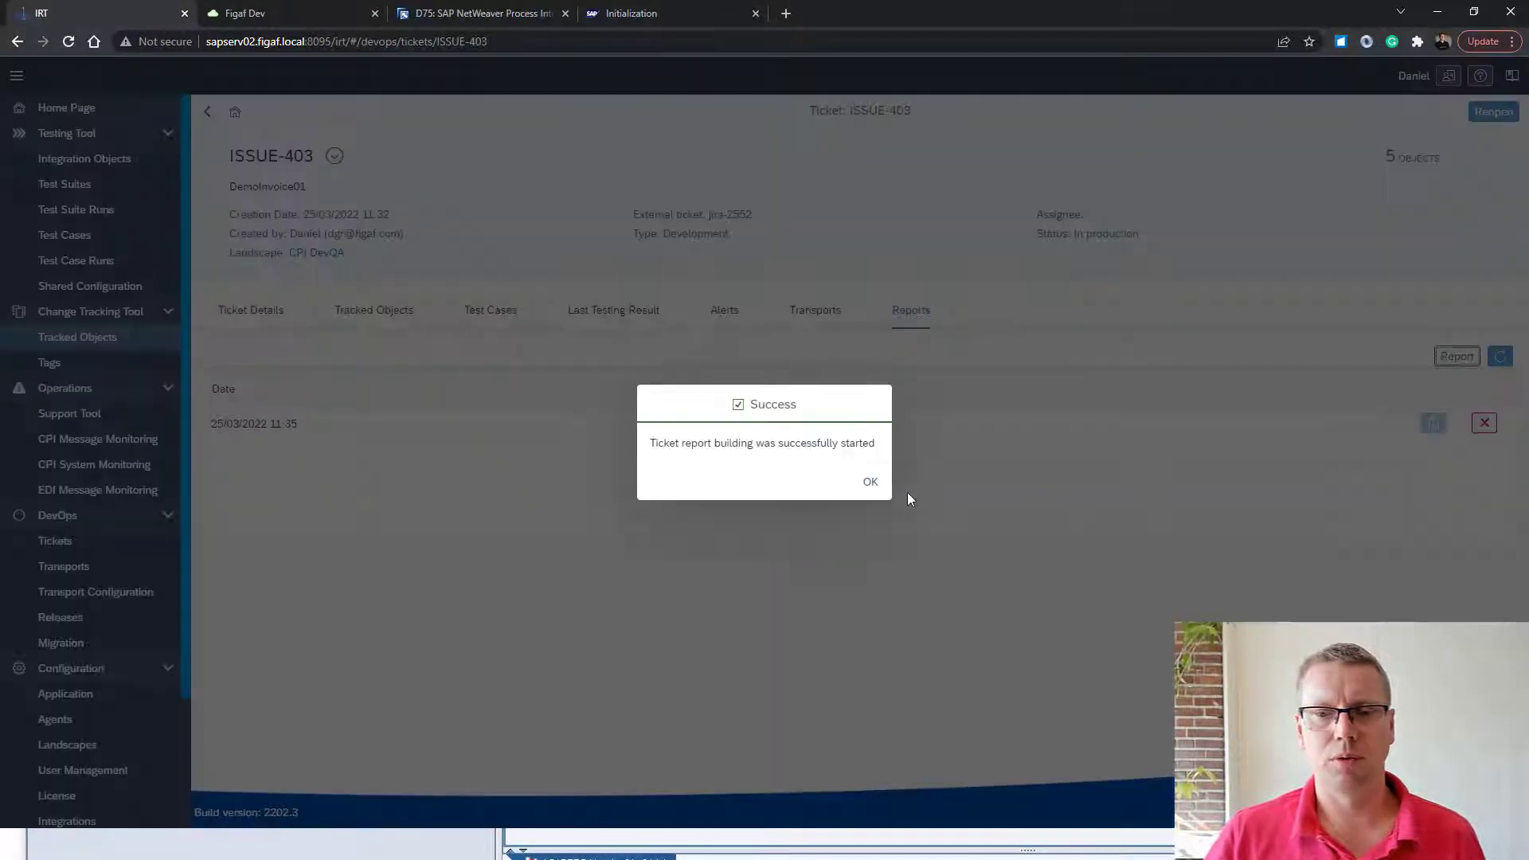
click(886, 482)
Refresh the ticket's report list, download the generated report and open it in Excel
click(1501, 356)
click(1435, 425)
click(90, 809)
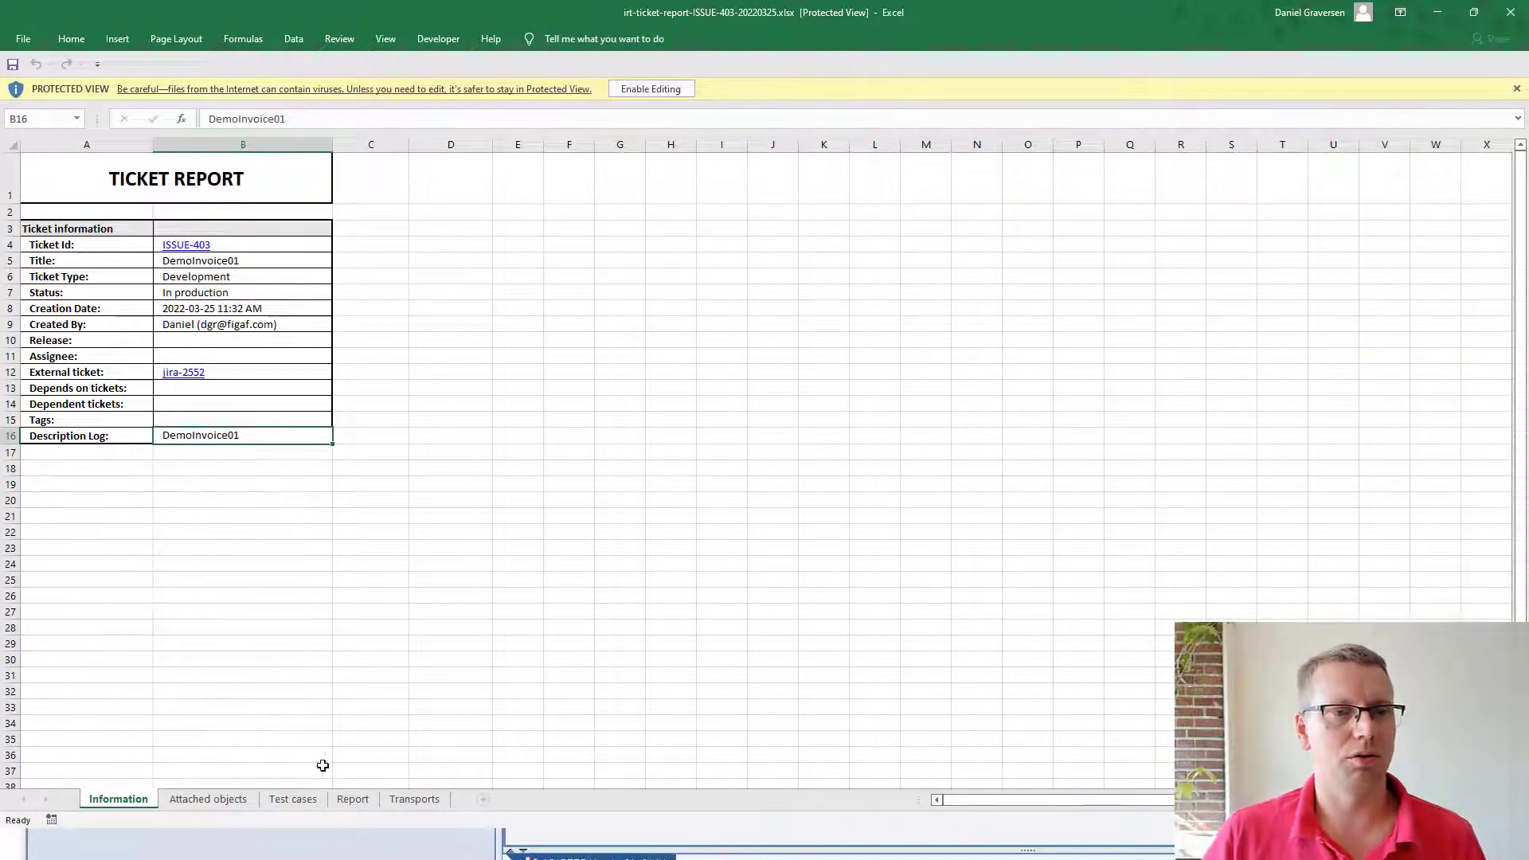
Examine the report's attached objects, test cases, test run results and transport approval details, and close the workbook
click(196, 799)
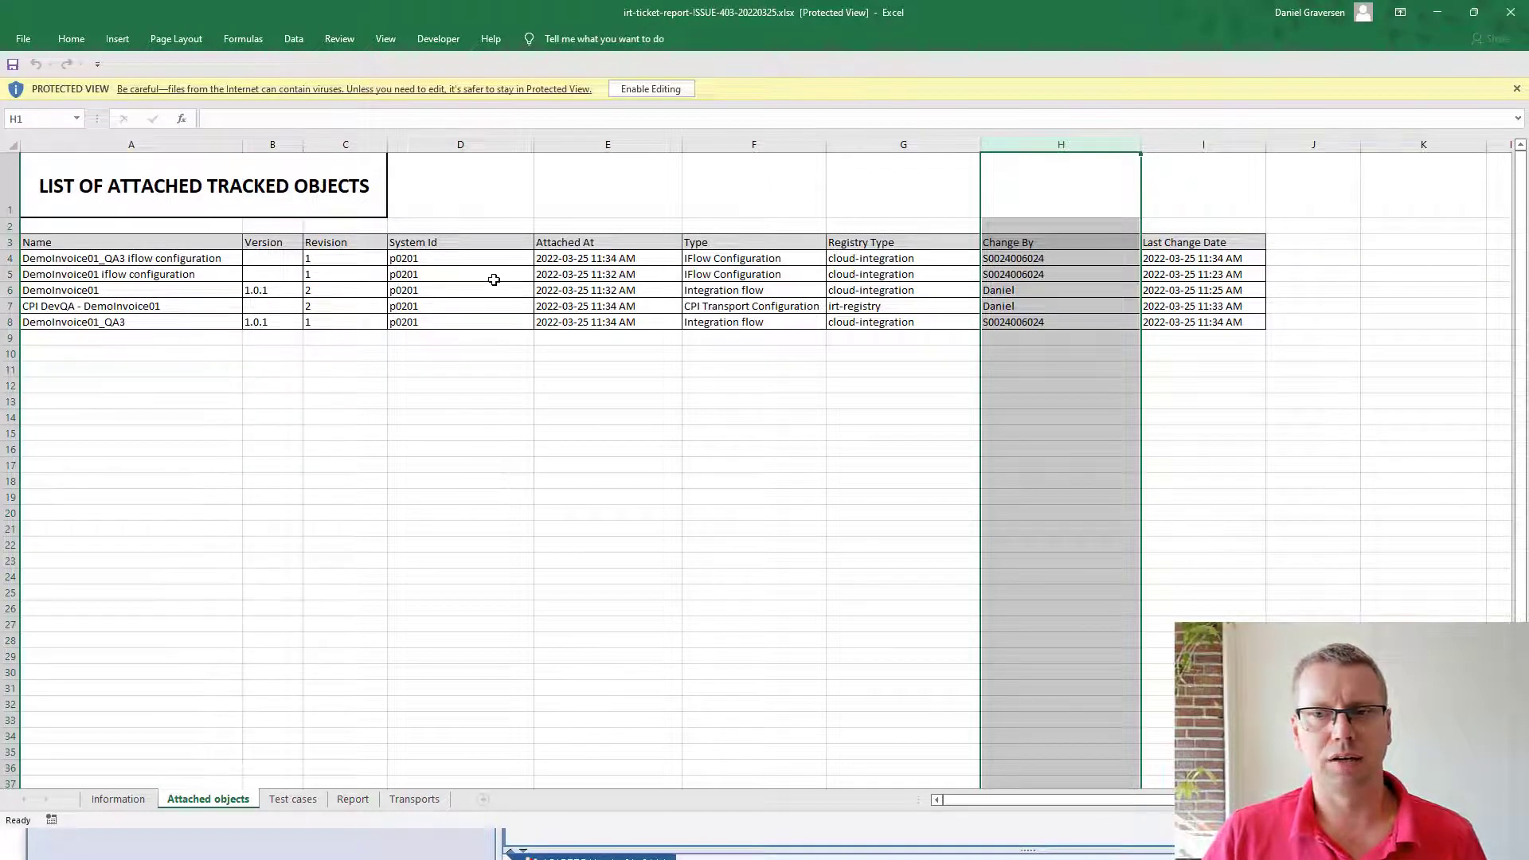
click(292, 801)
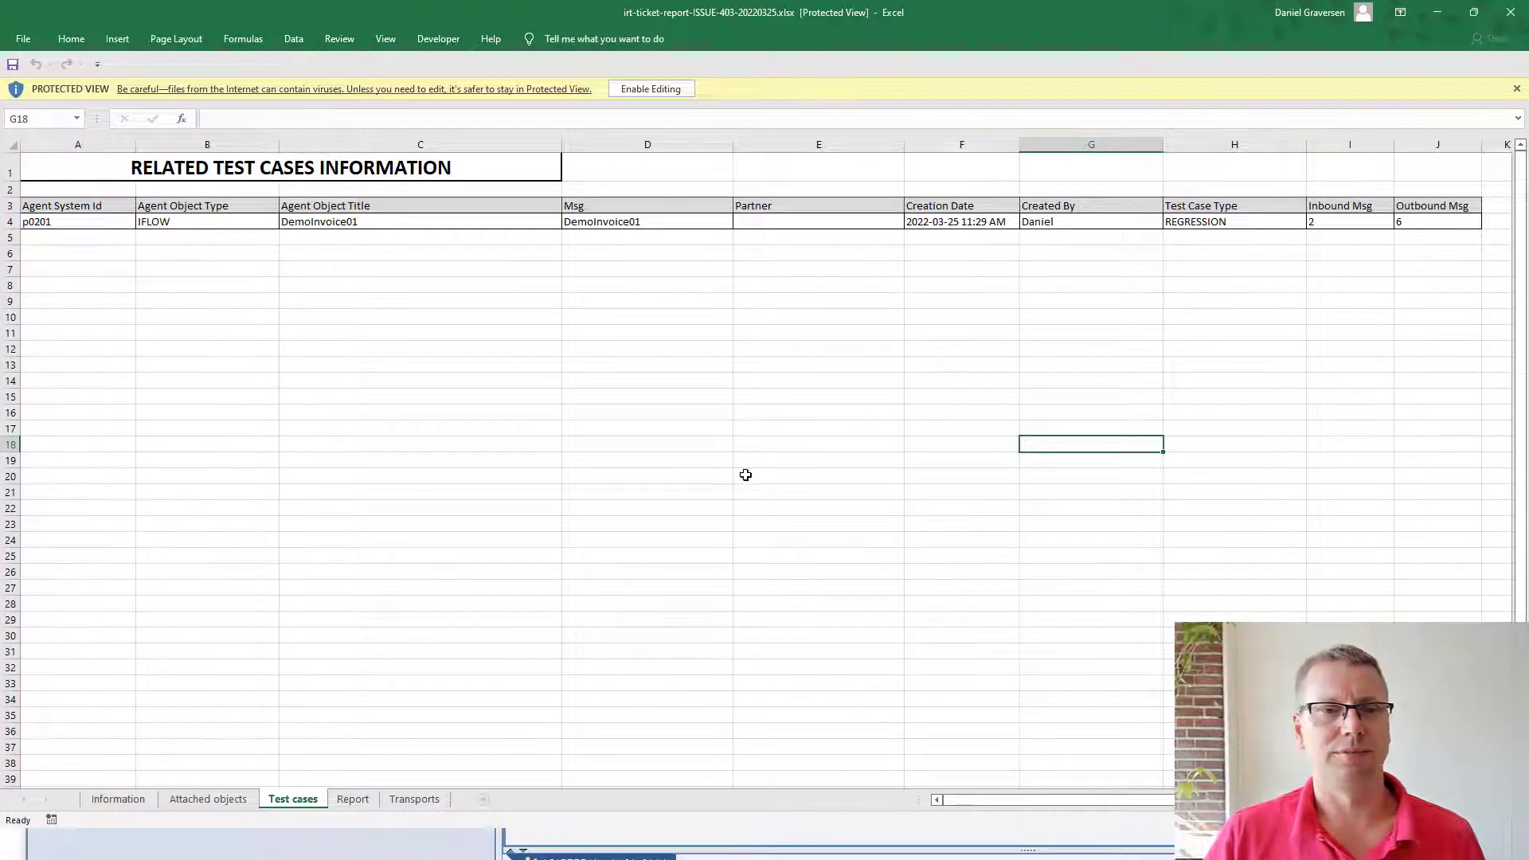
click(345, 801)
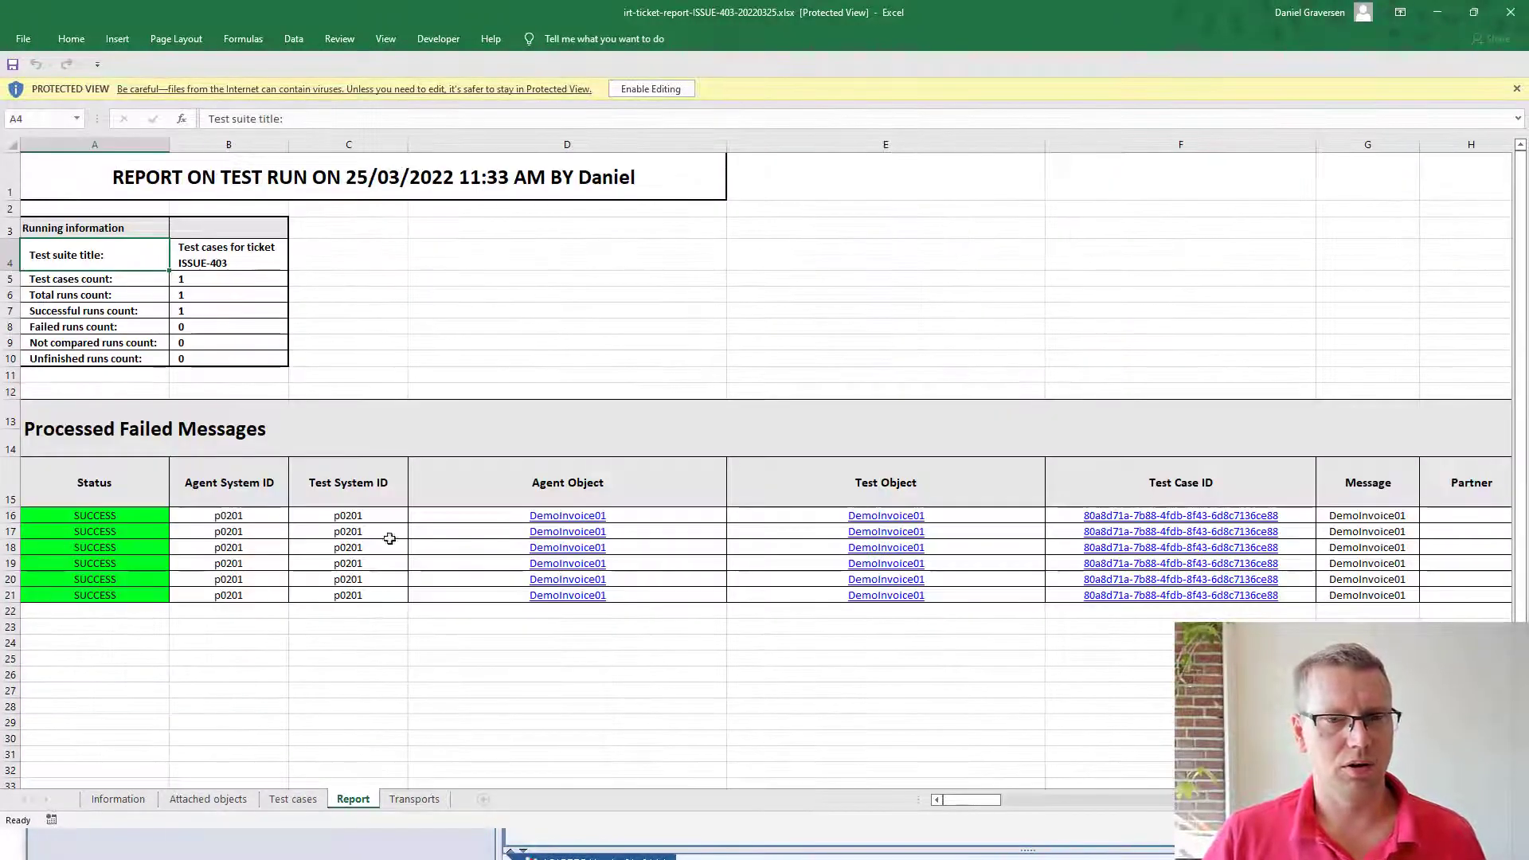
drag(444, 548, 1159, 568)
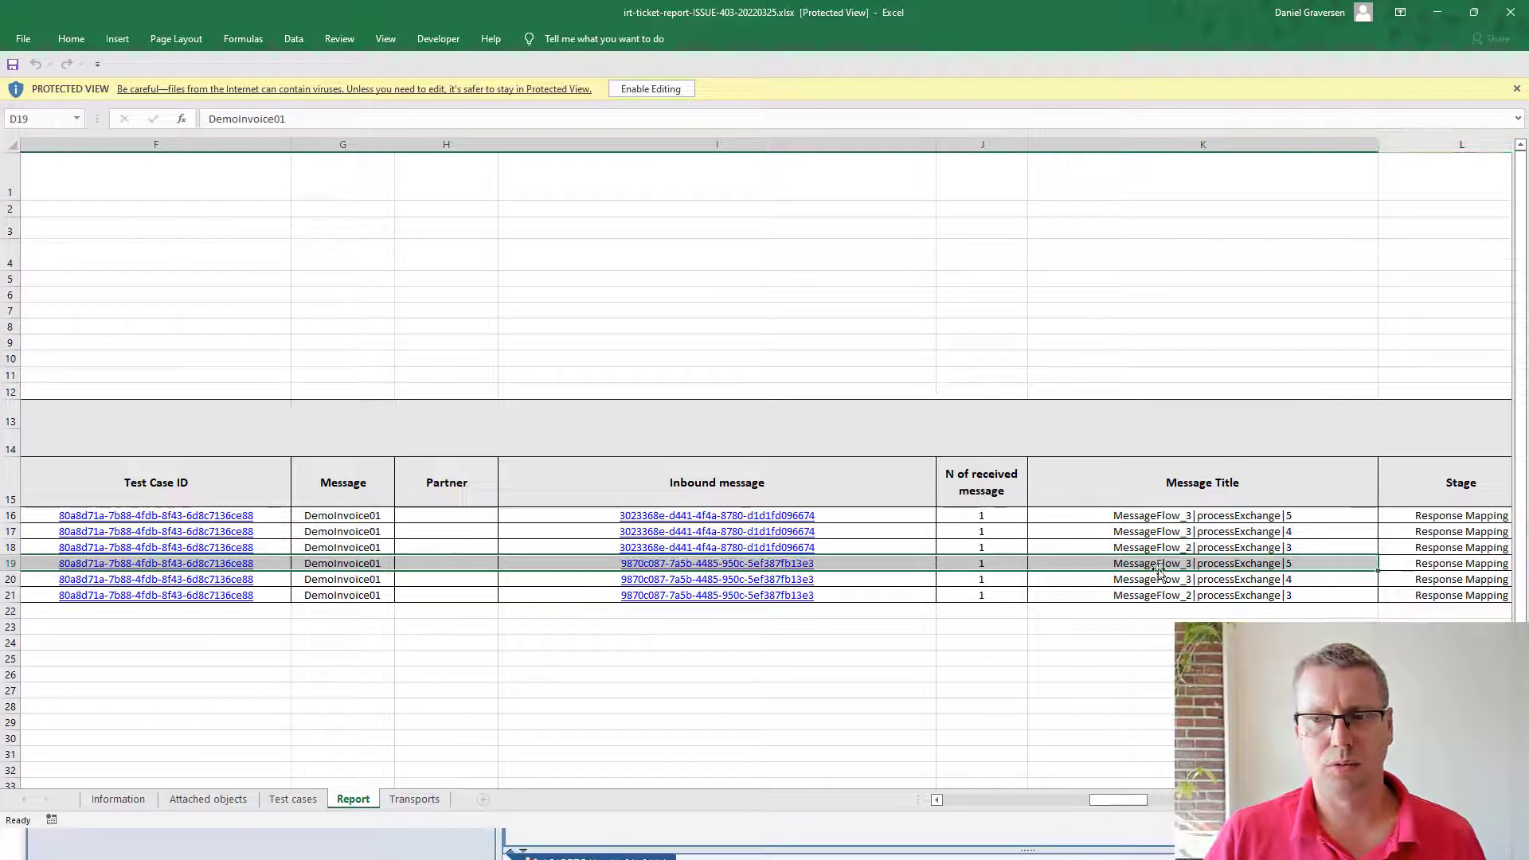
click(426, 805)
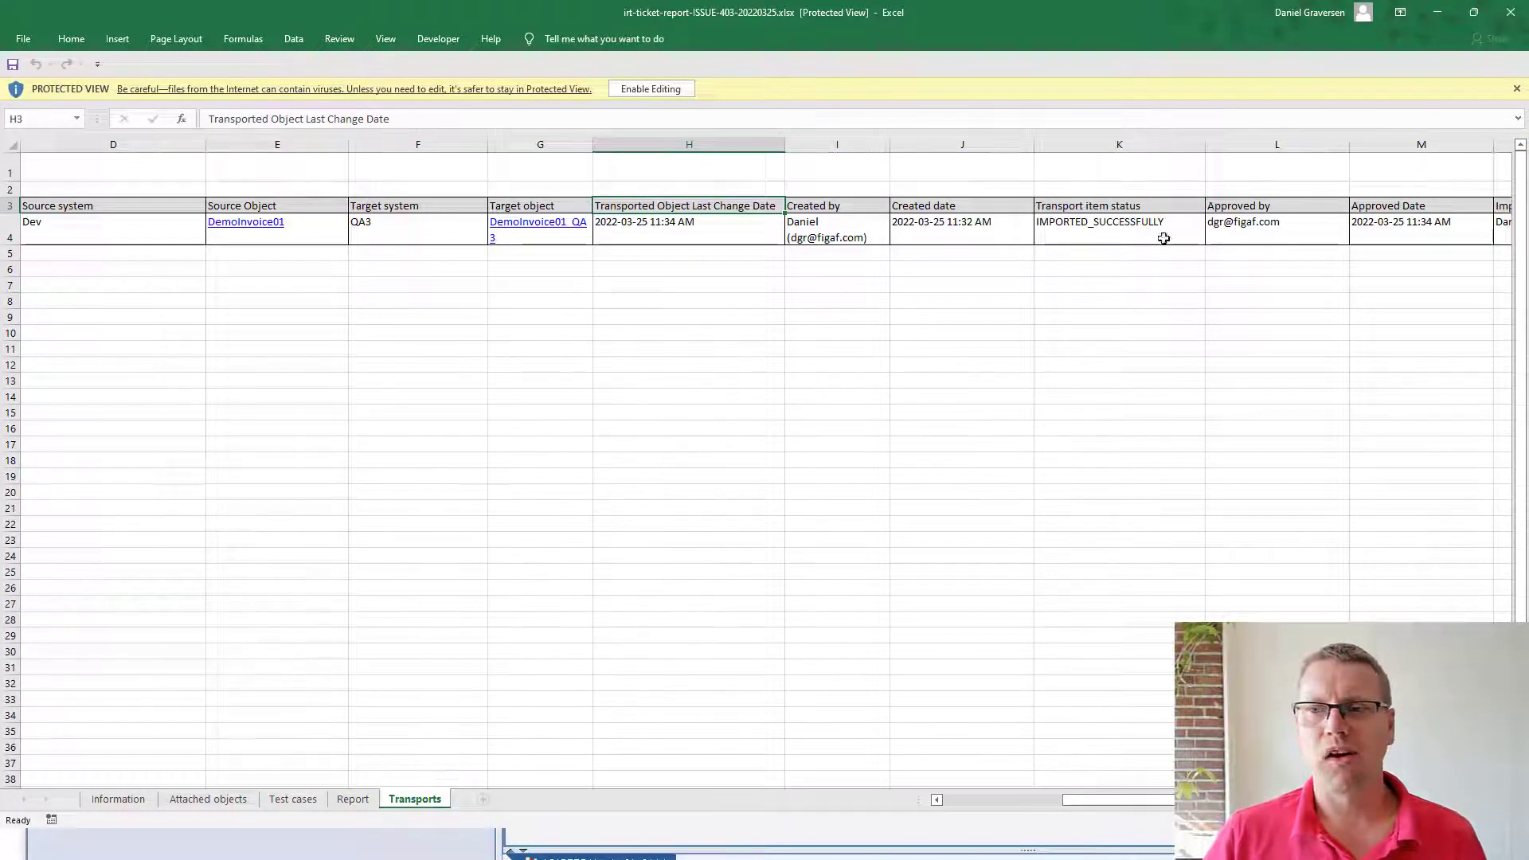
drag(1209, 230, 1321, 232)
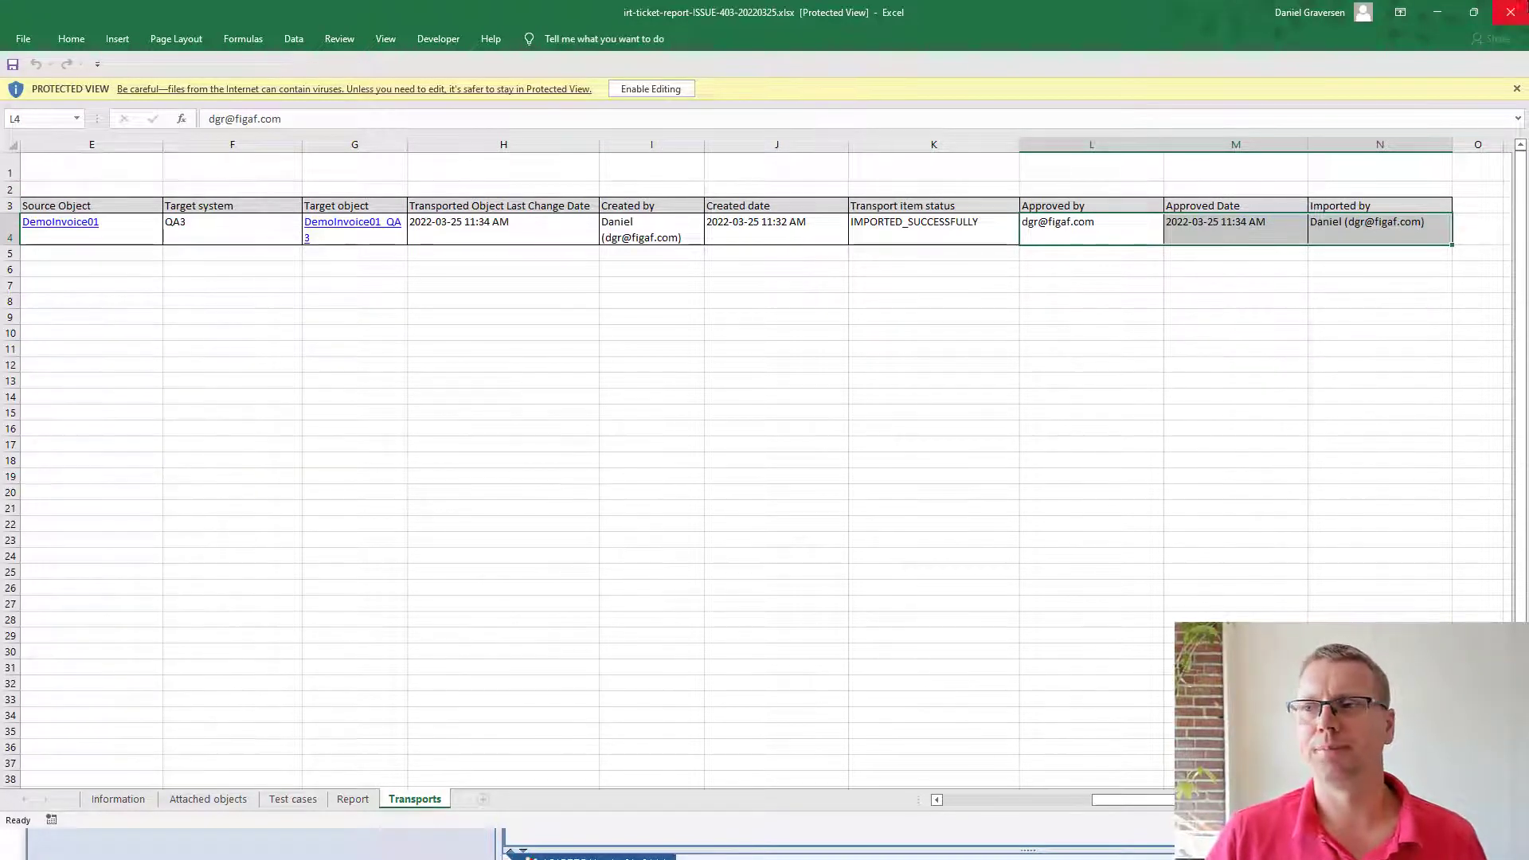
click(1511, 12)
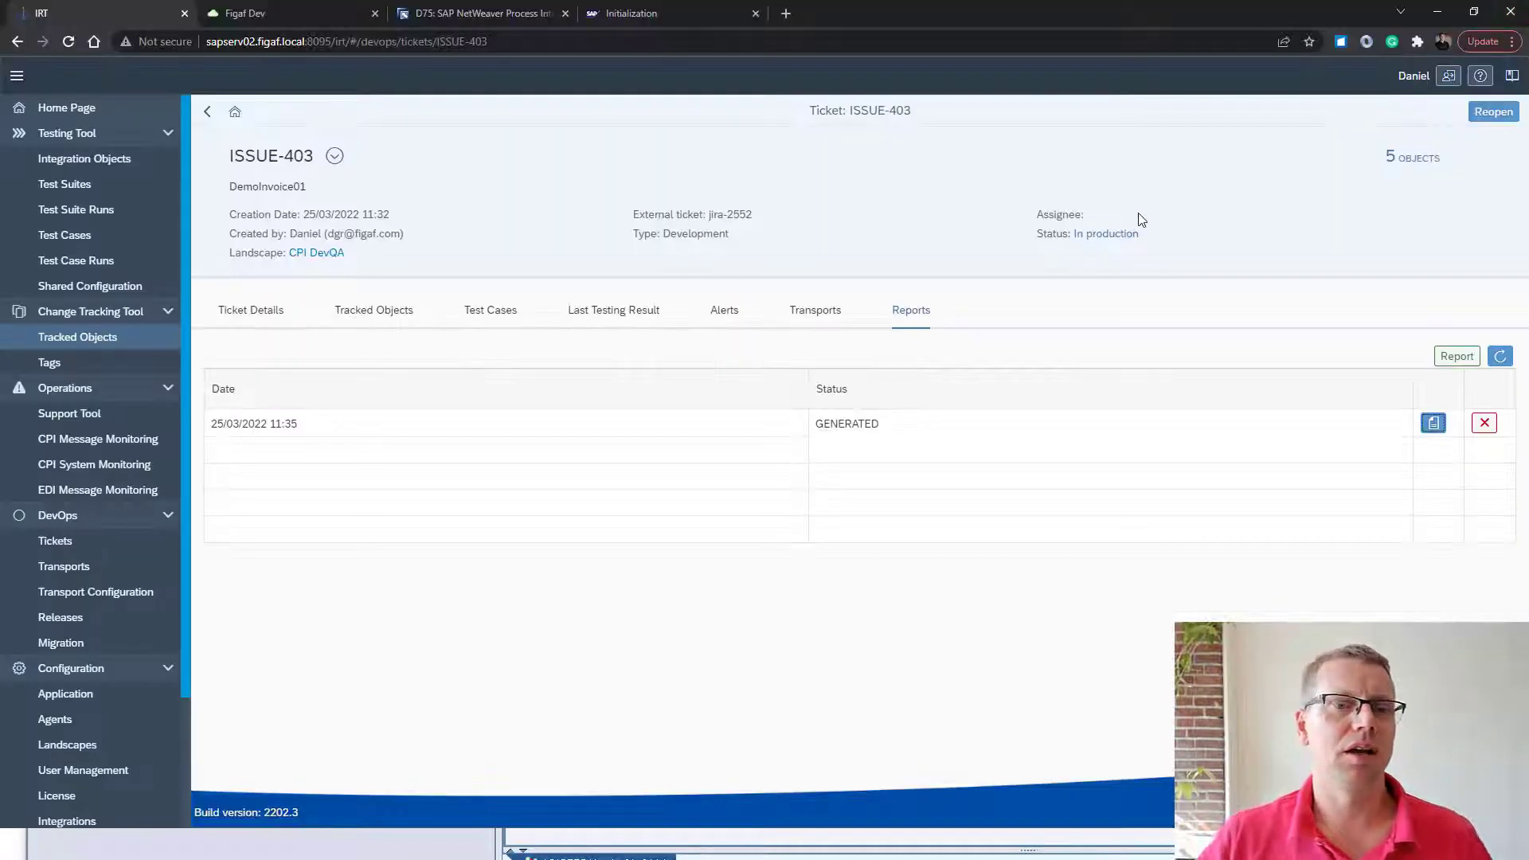